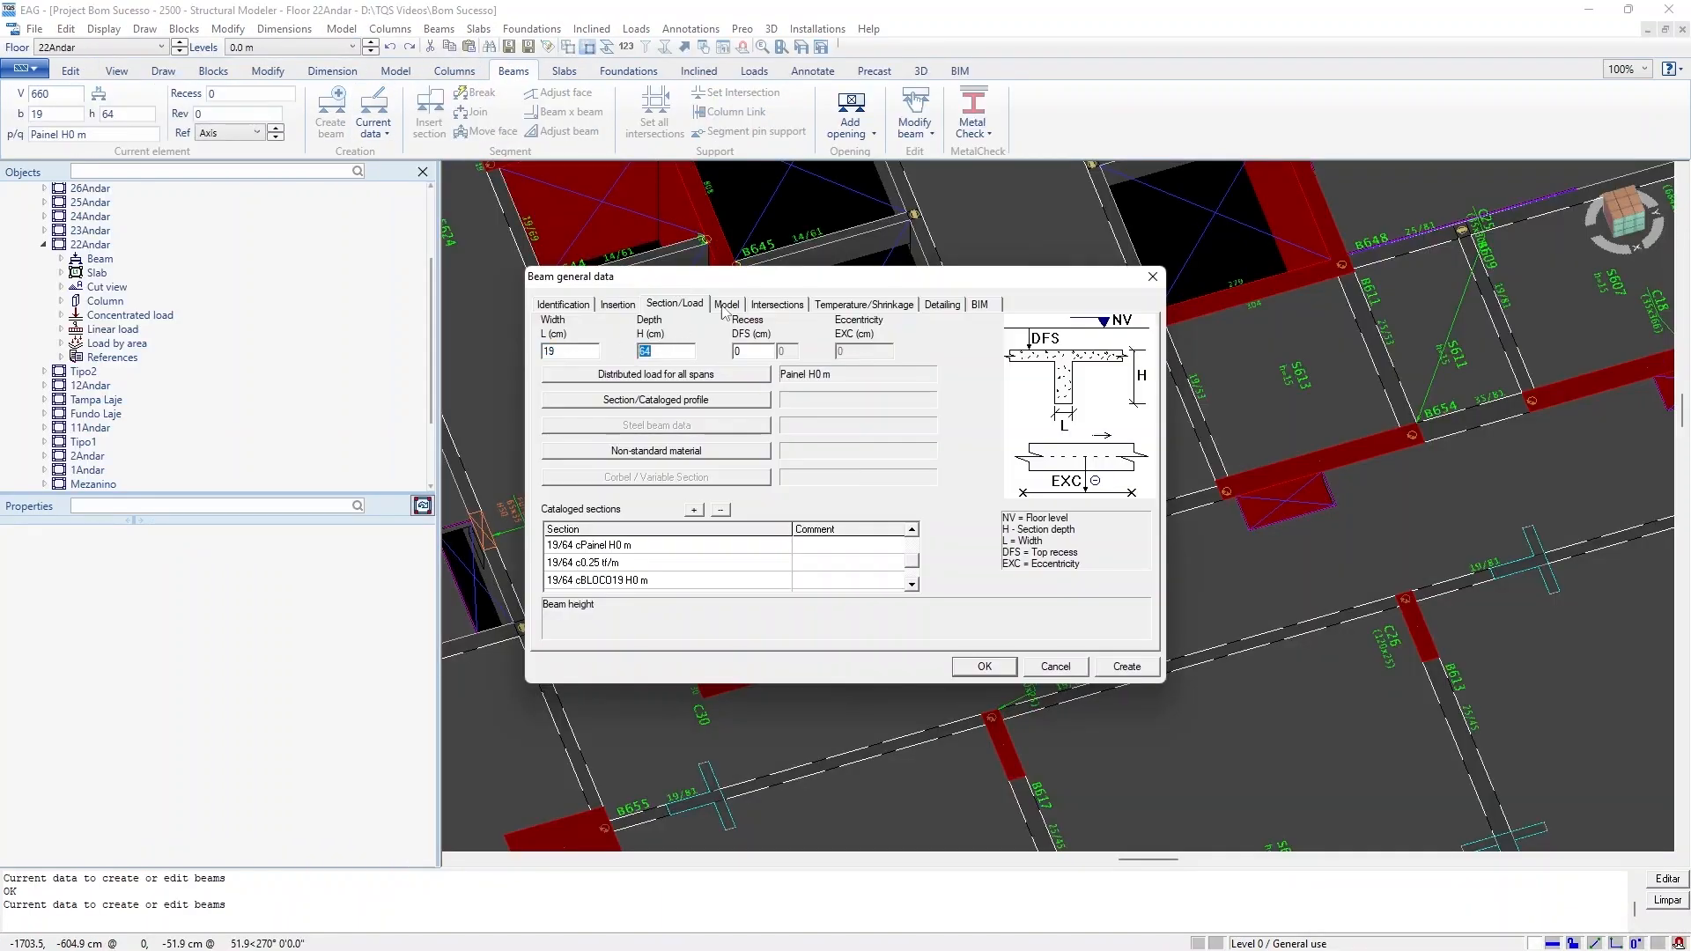
Create a left-aligned 19 x 64 cm beam with the Painel H0 m load along the outer edge of floor 22Andar
click(728, 308)
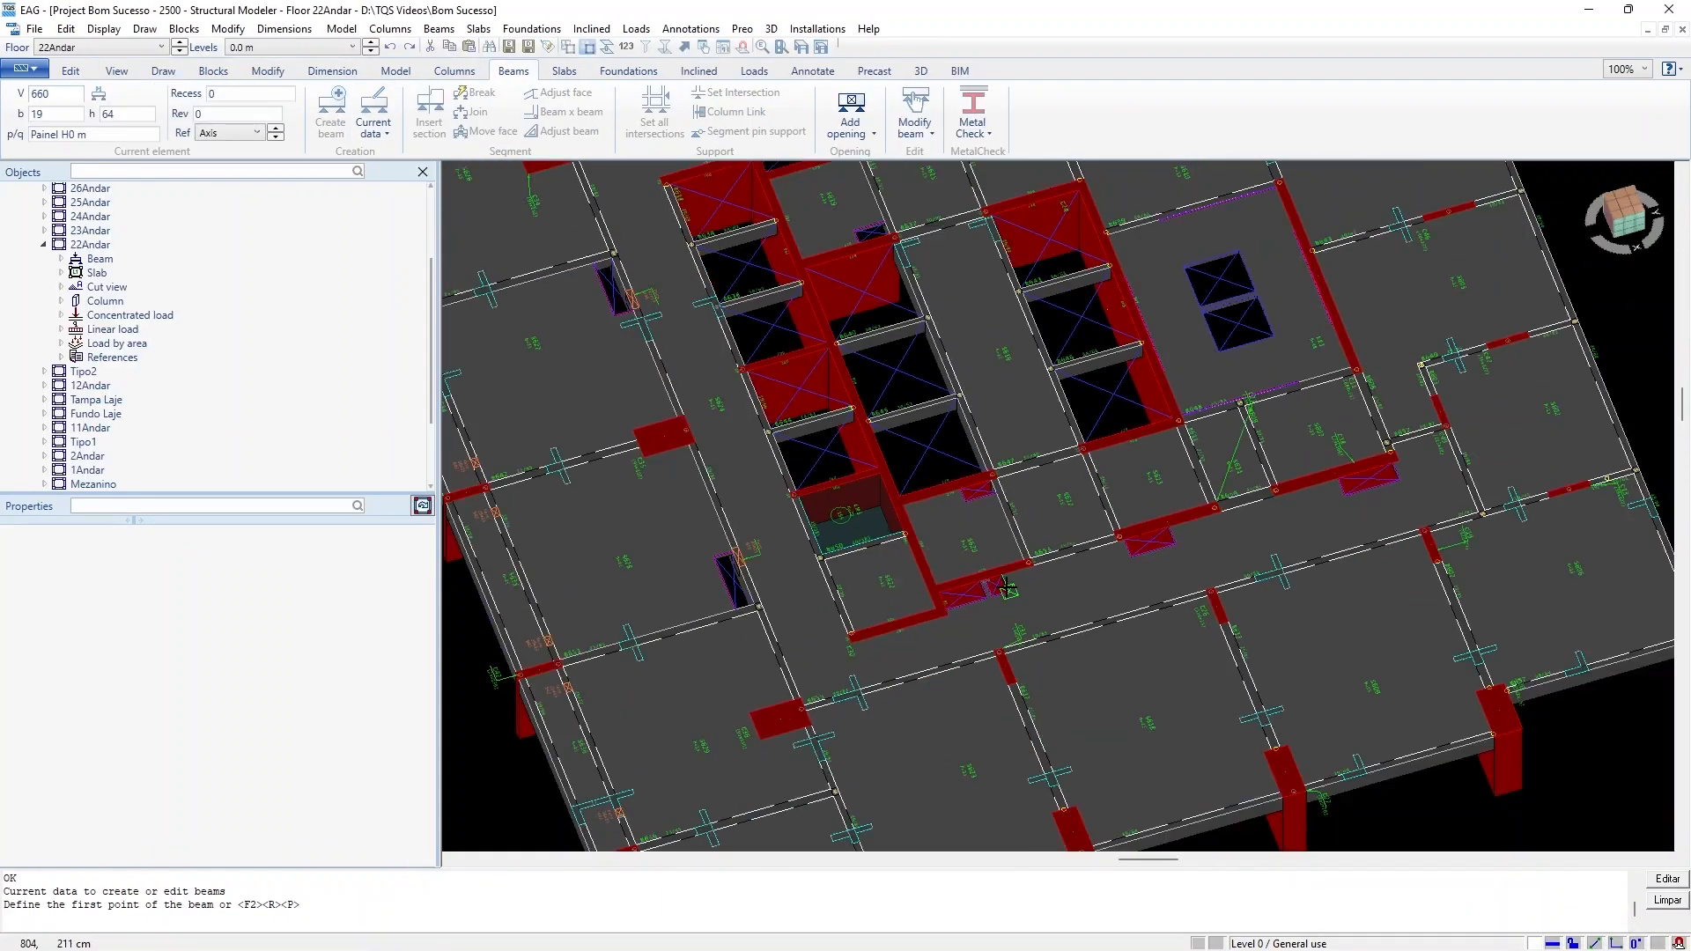
scroll(766, 291, up, 6)
scroll(914, 331, up, 1)
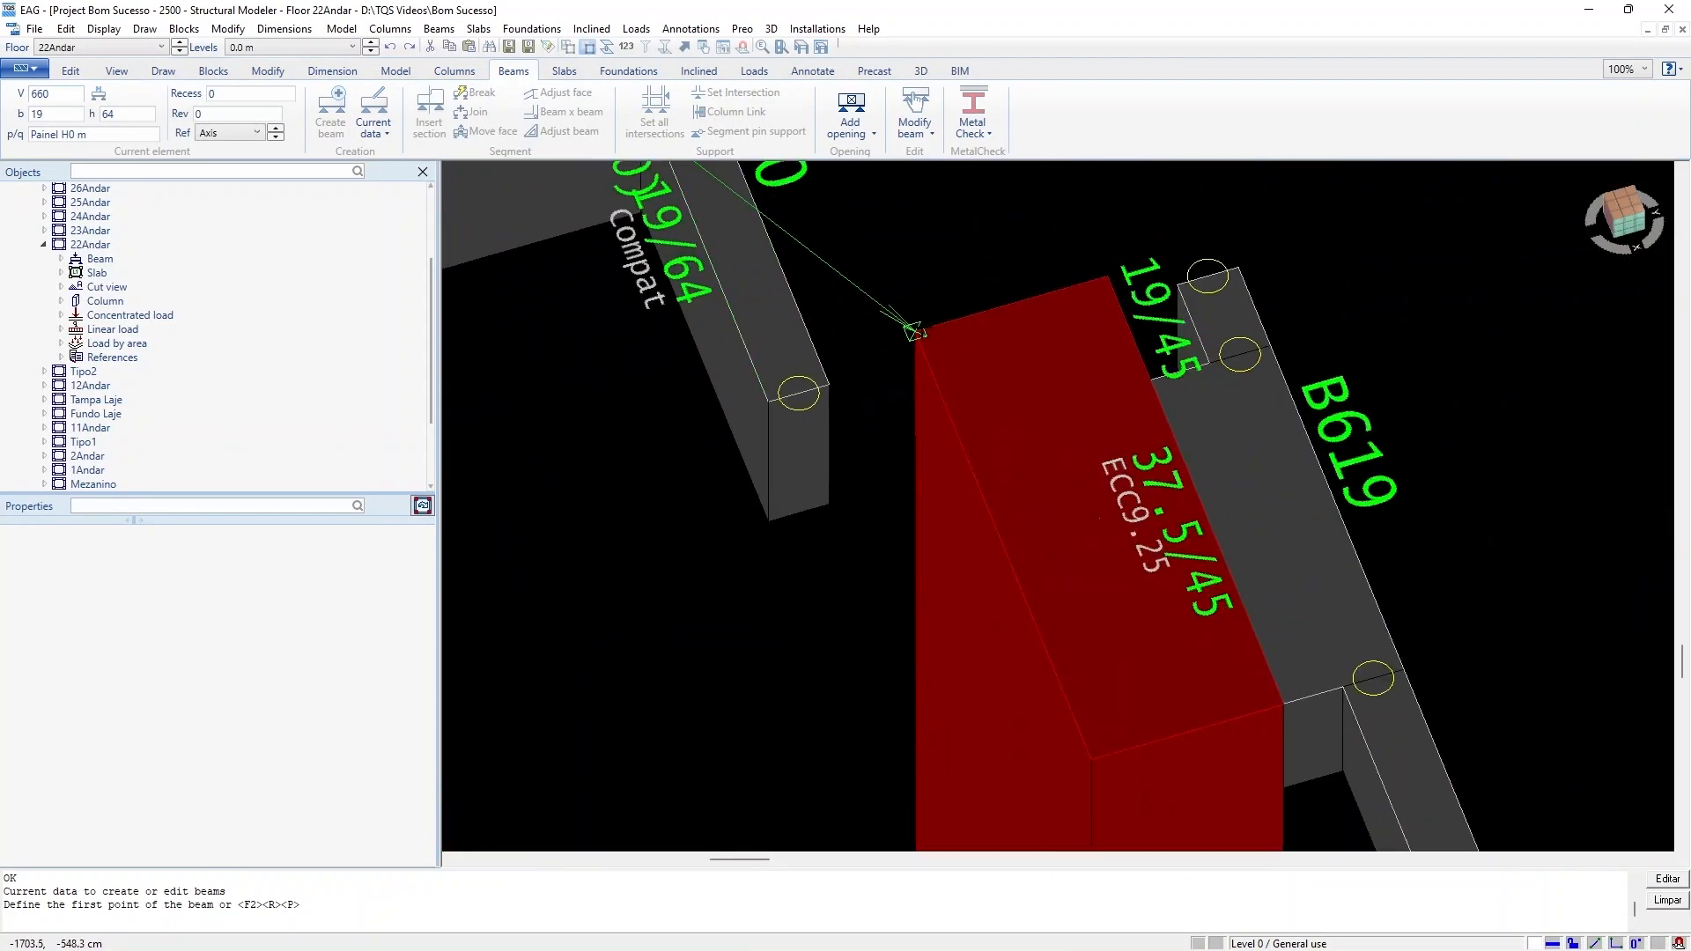
scroll(1101, 352, down, 10)
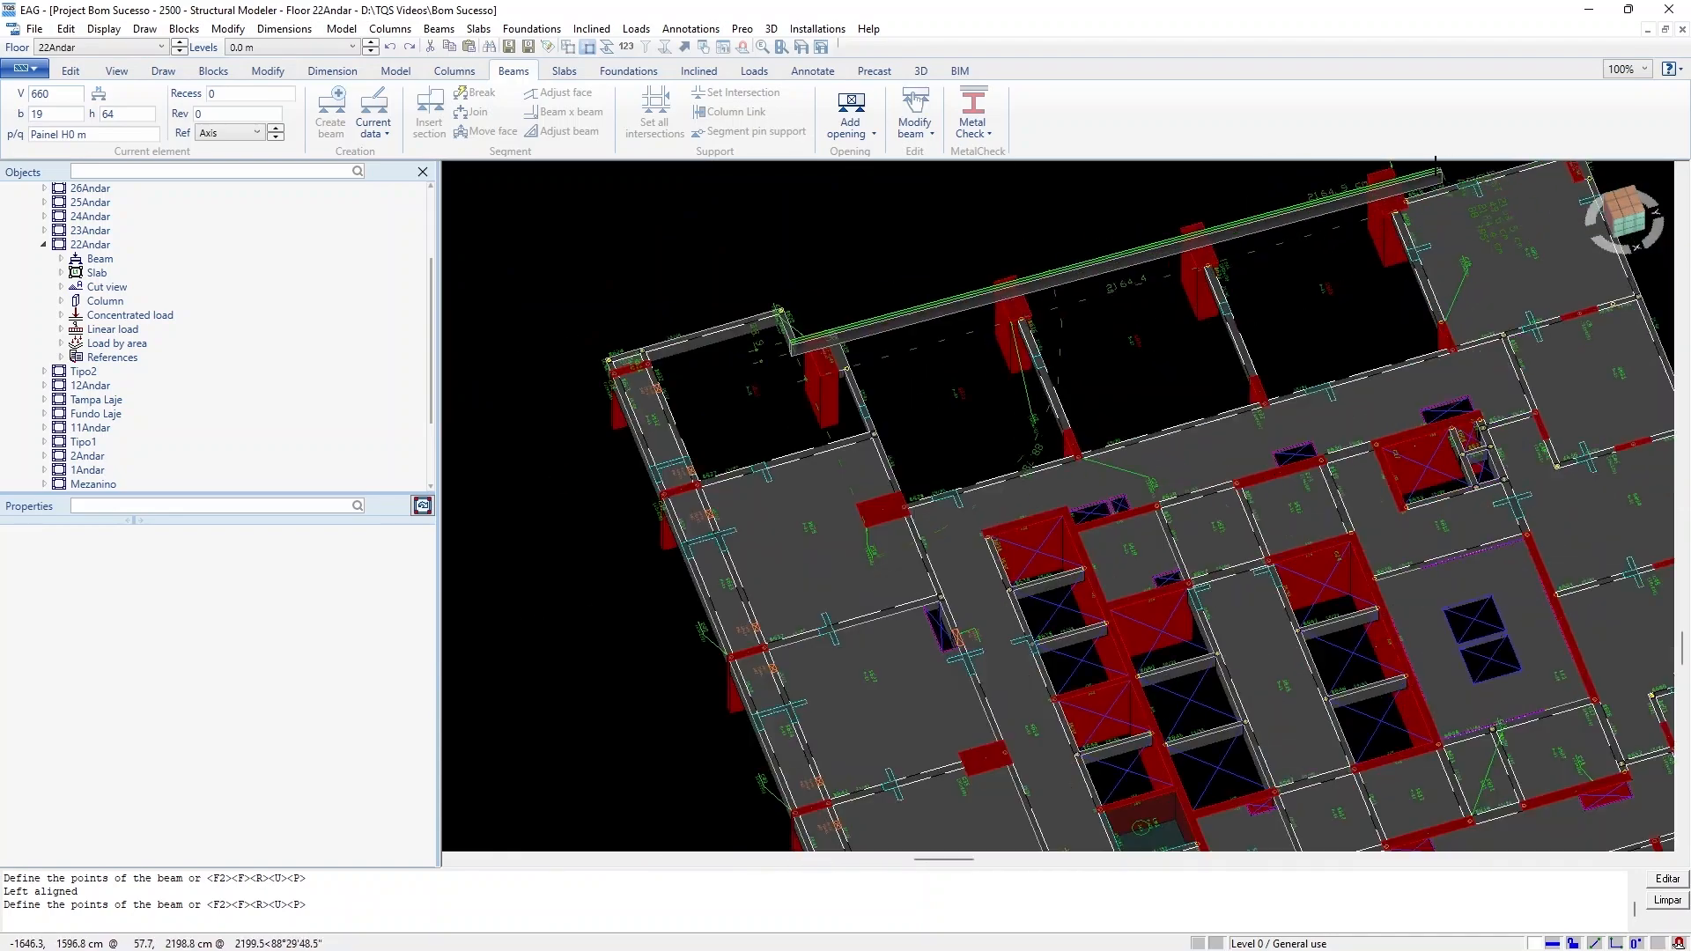
scroll(1101, 397, up, 5)
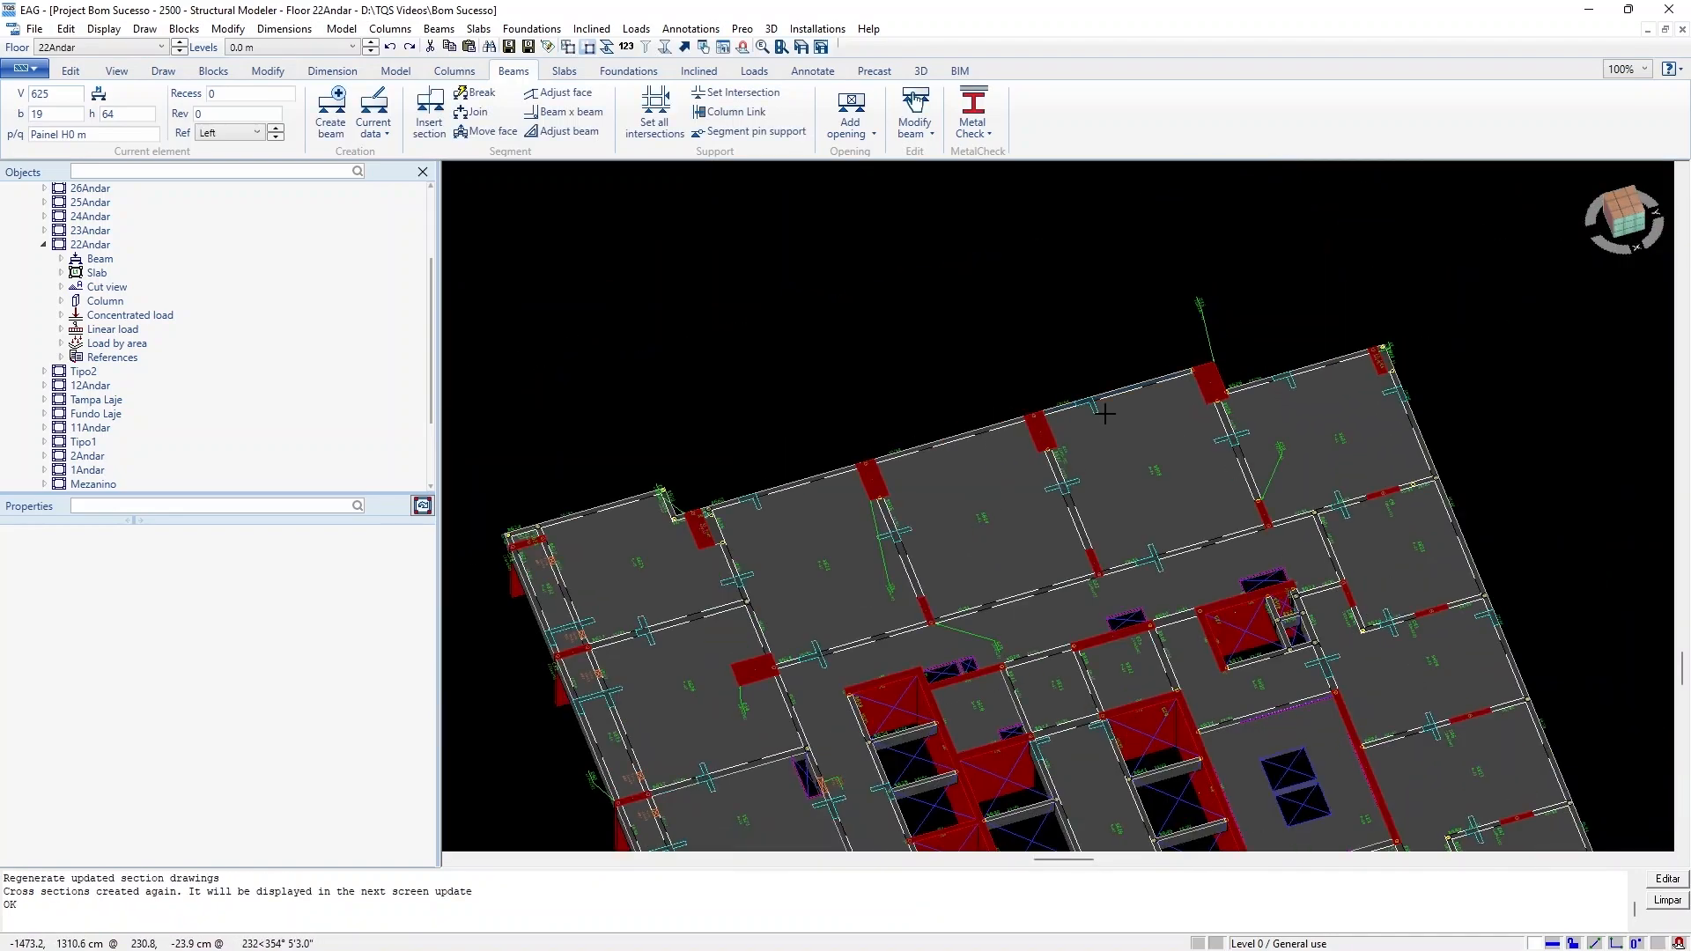
Insert a section break near midspan of the new edge beam, in the span beside column C32
scroll(1105, 413, down, 4)
scroll(1192, 668, up, 10)
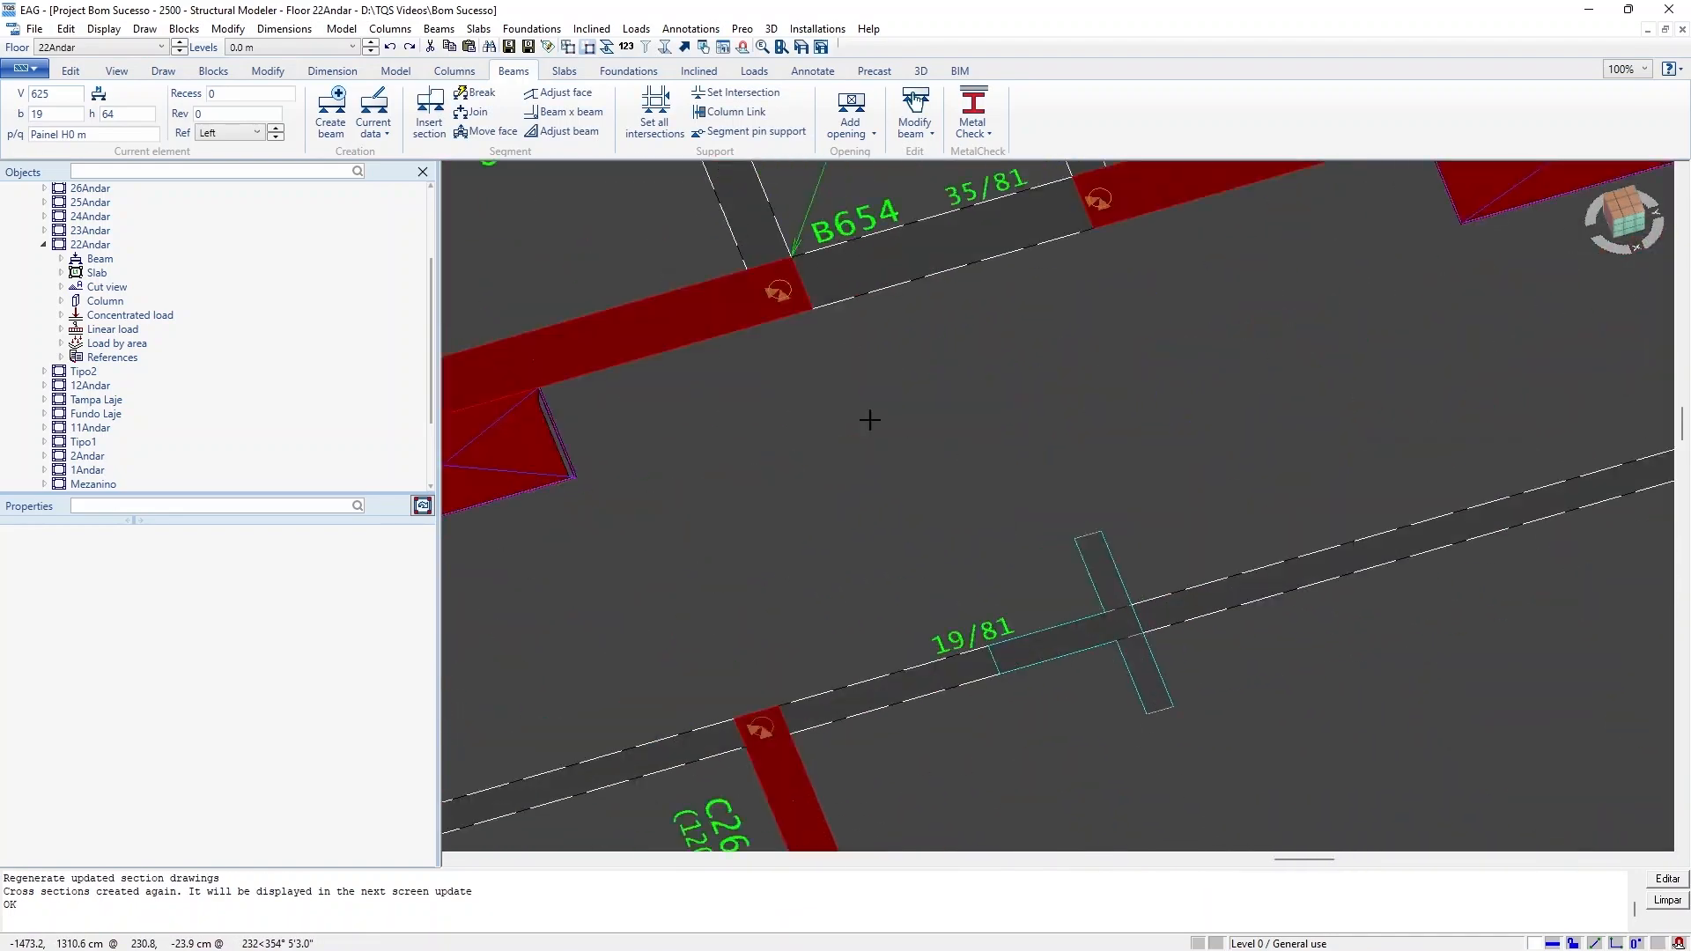
scroll(868, 419, down, 7)
scroll(1206, 599, up, 5)
scroll(1348, 458, down, 5)
scroll(824, 644, down, 2)
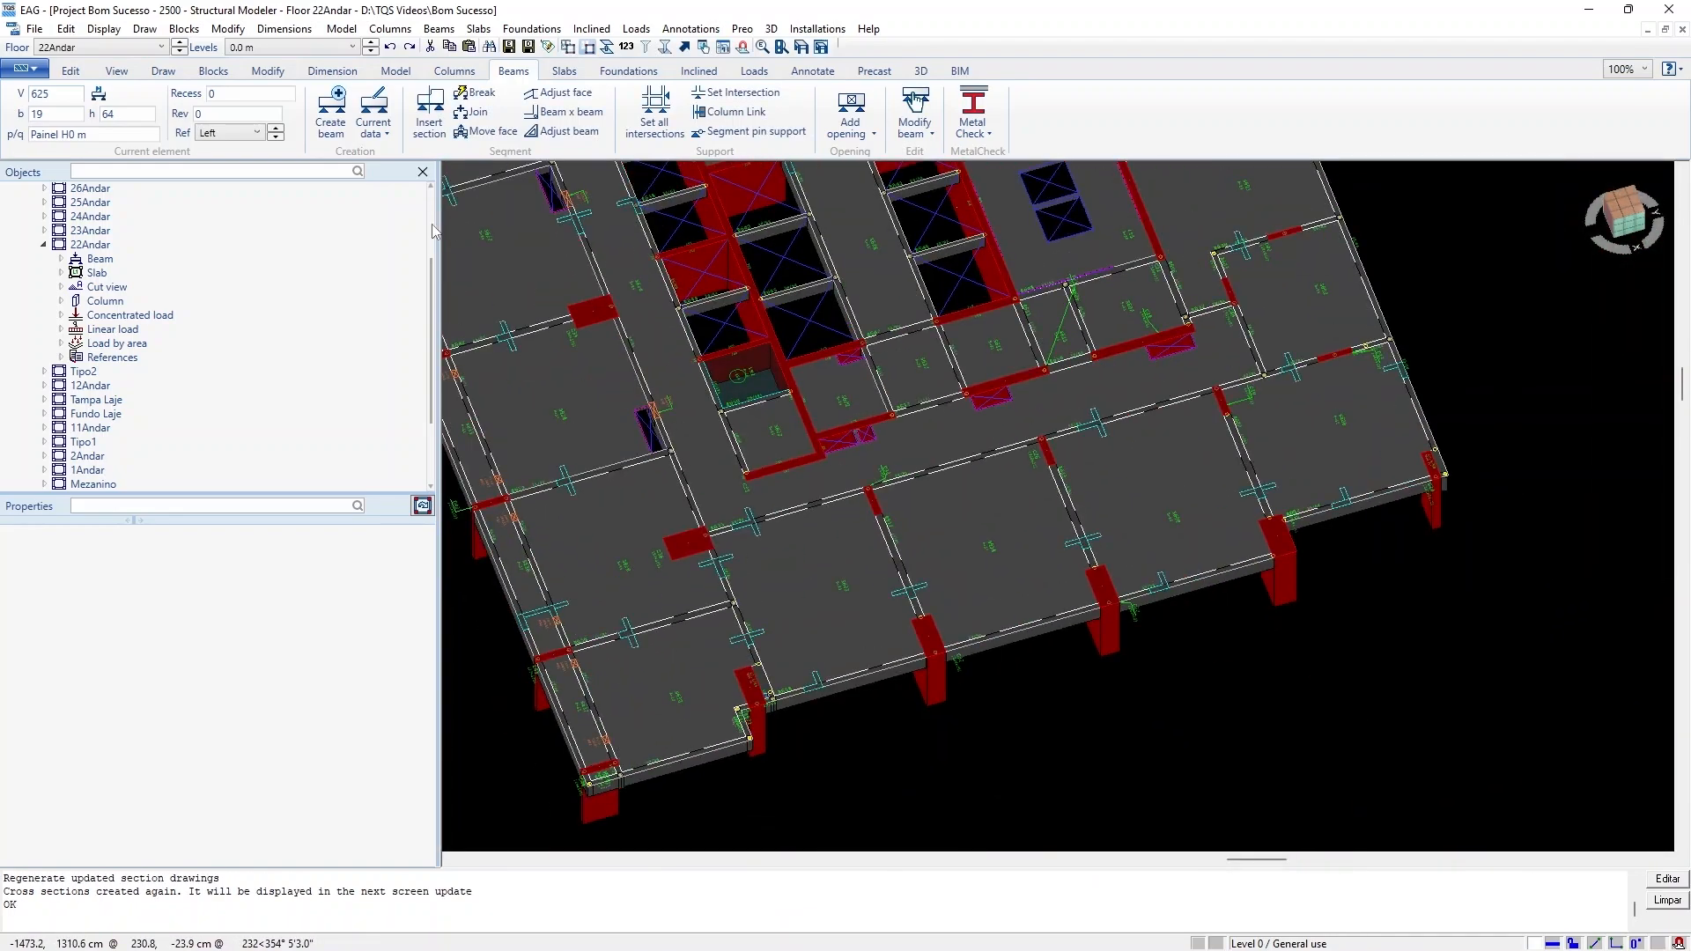
scroll(993, 599, up, 5)
click(1086, 623)
click(1141, 609)
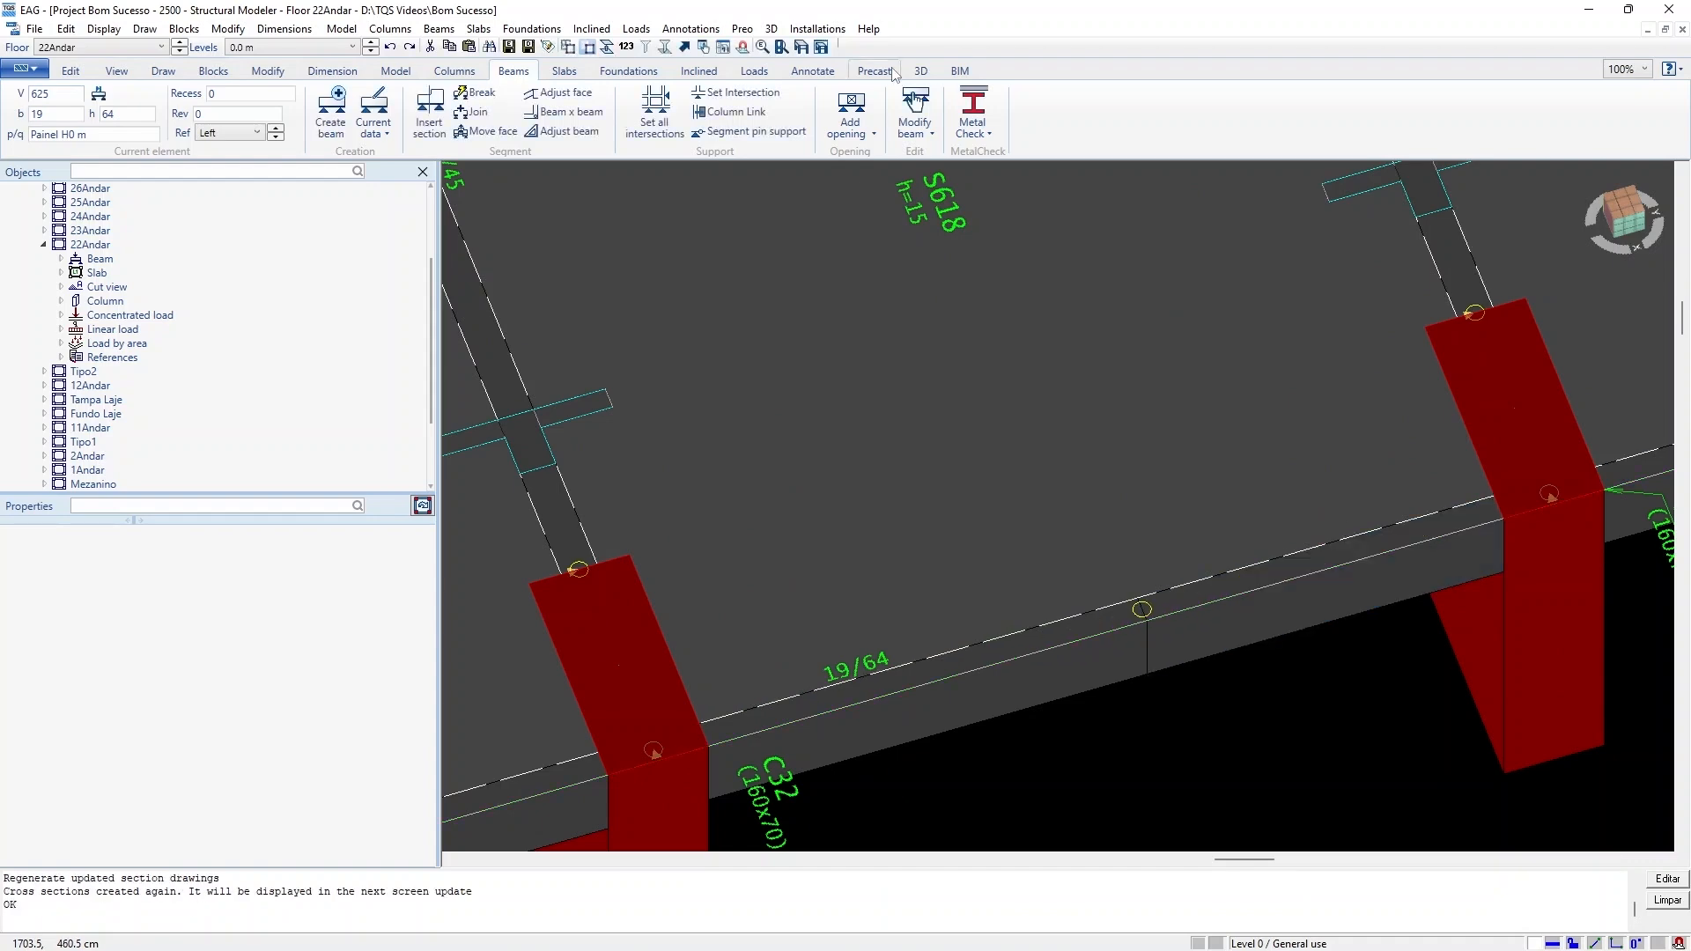
Set the depth of the edge beam segment beyond the inserted break to 90 cm
click(1364, 566)
click(674, 304)
drag(660, 351, 629, 352)
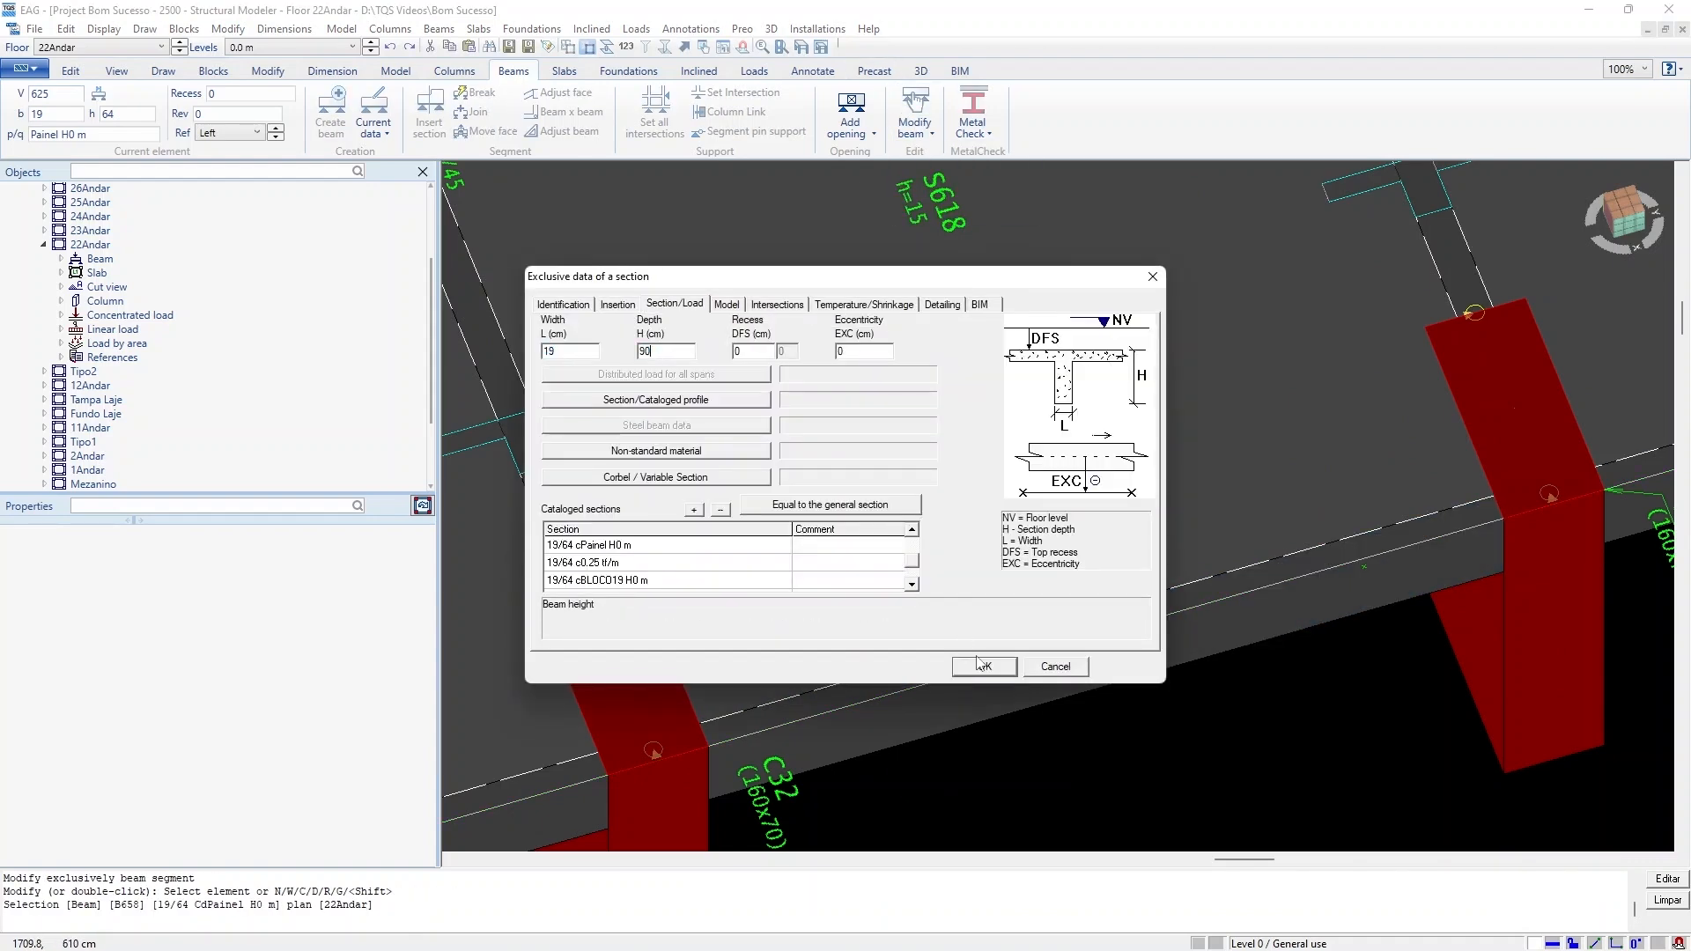
text(90)
click(983, 666)
Modify the segment of beam B658 between columns C37 and C32 to a depth of 50 cm
scroll(1102, 393, down, 3)
scroll(1094, 393, up, 4)
click(919, 132)
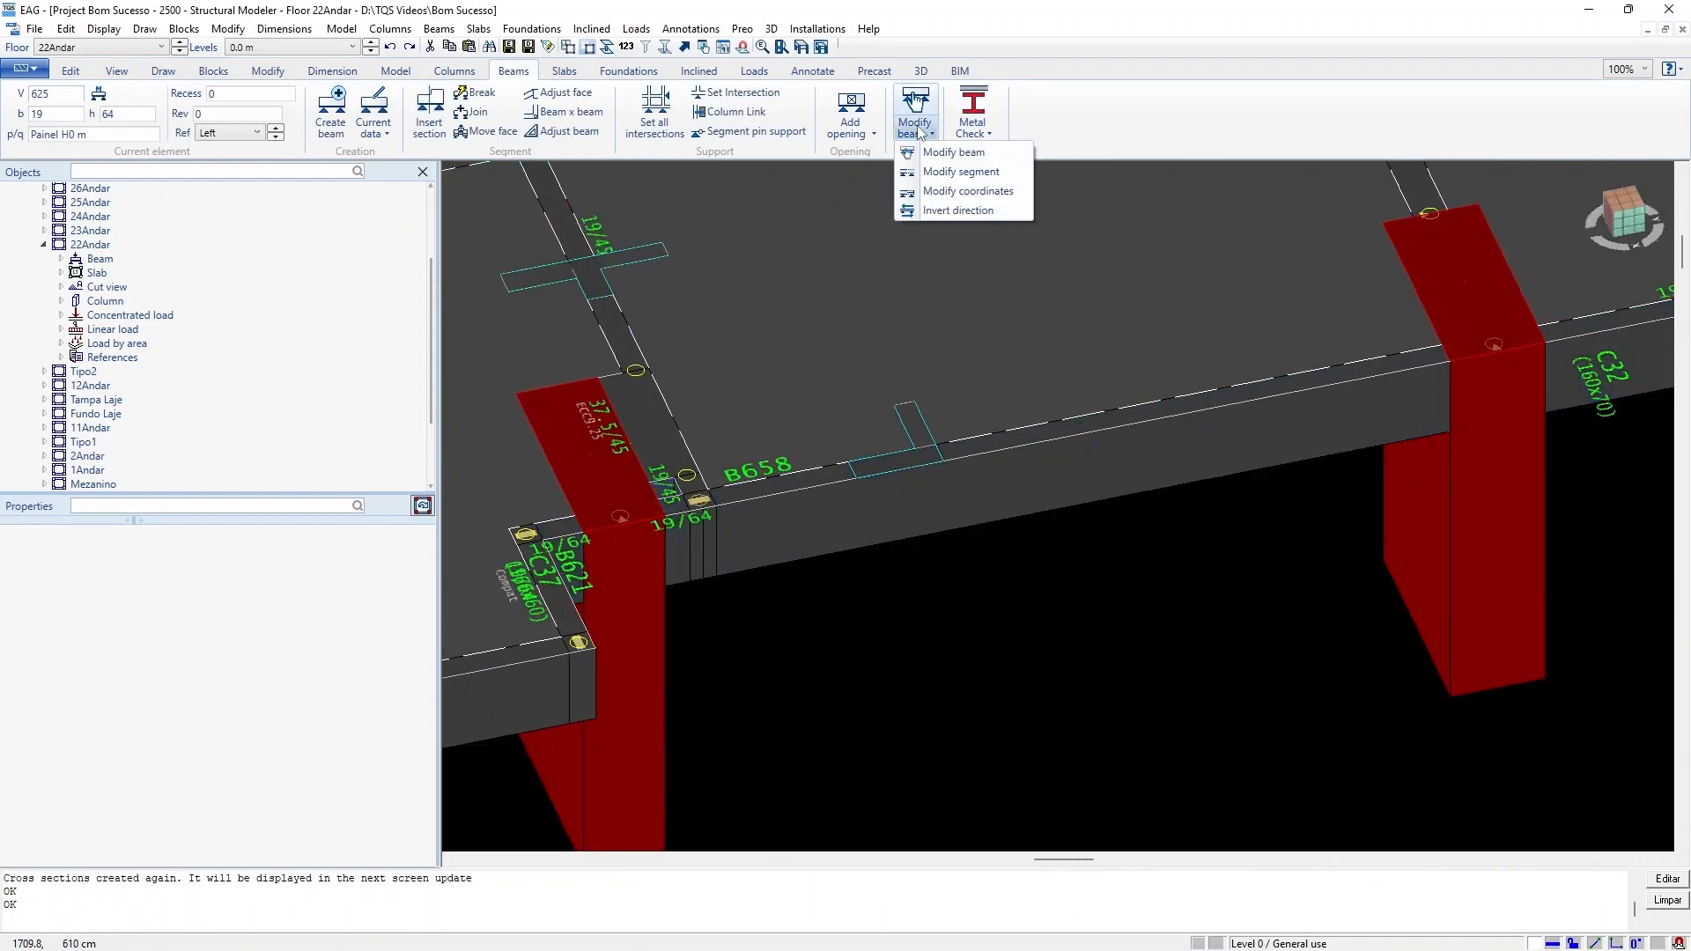
click(961, 172)
click(881, 475)
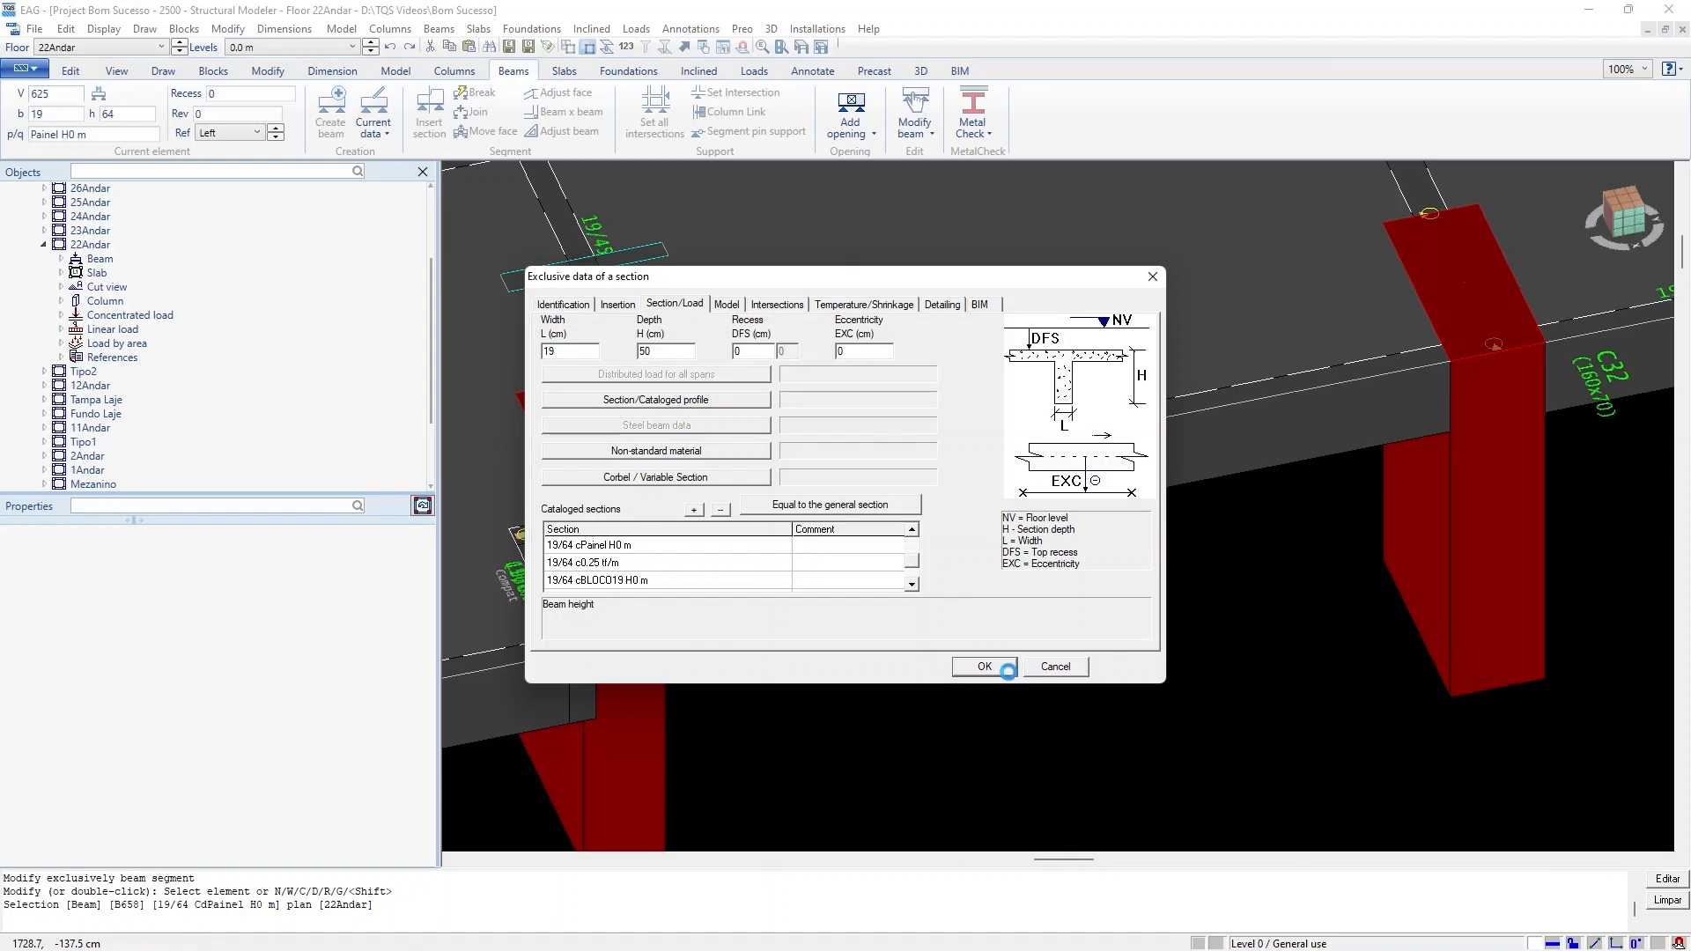
click(1008, 668)
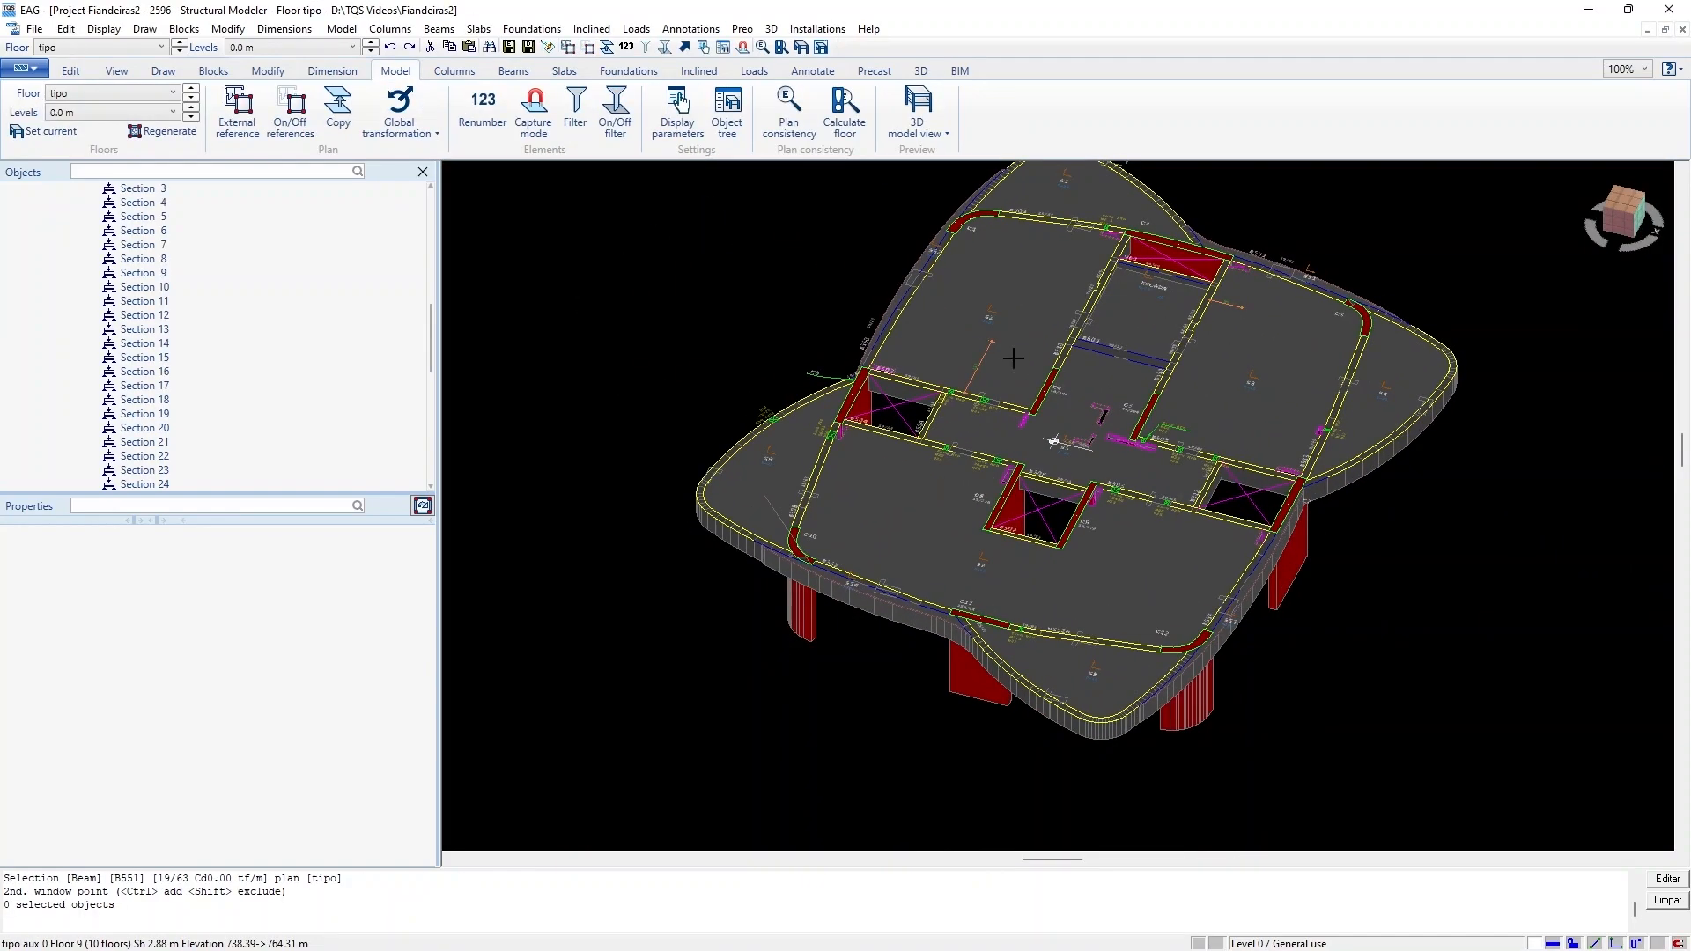
scroll(1012, 357, up, 5)
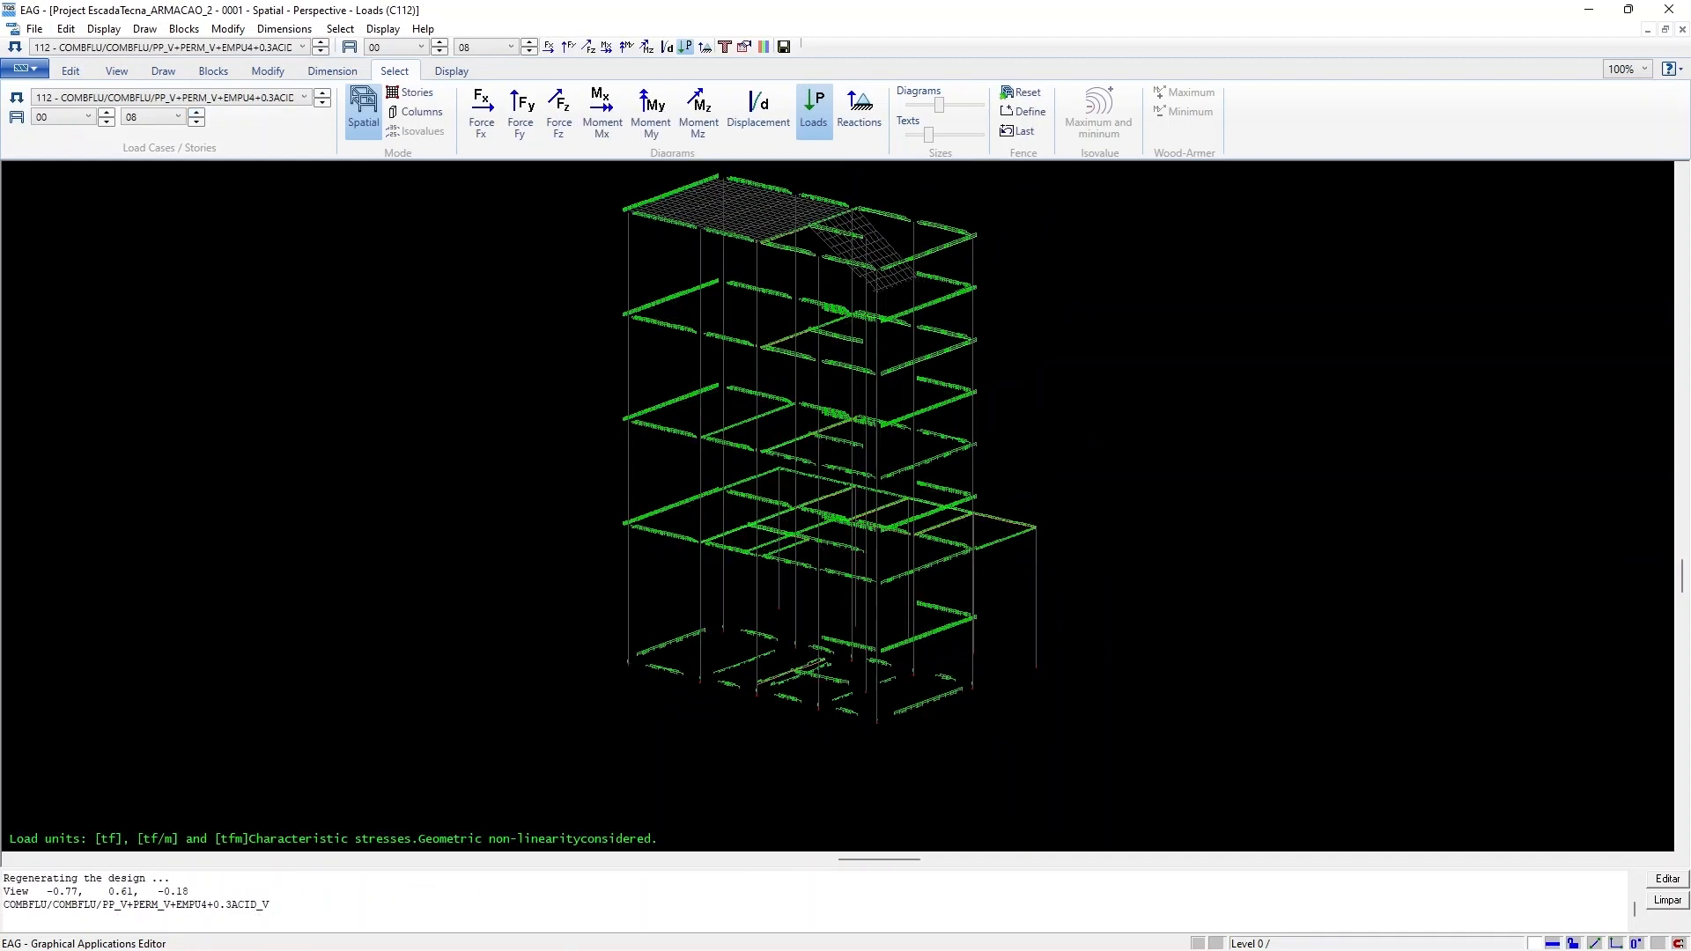
Extend the spatial frame's displayed load range to story 12 and adjust the size of the load texts
scroll(697, 837, down, 3)
click(197, 113)
click(196, 112)
click(196, 112)
click(197, 113)
scroll(693, 427, up, 8)
drag(929, 136, 939, 139)
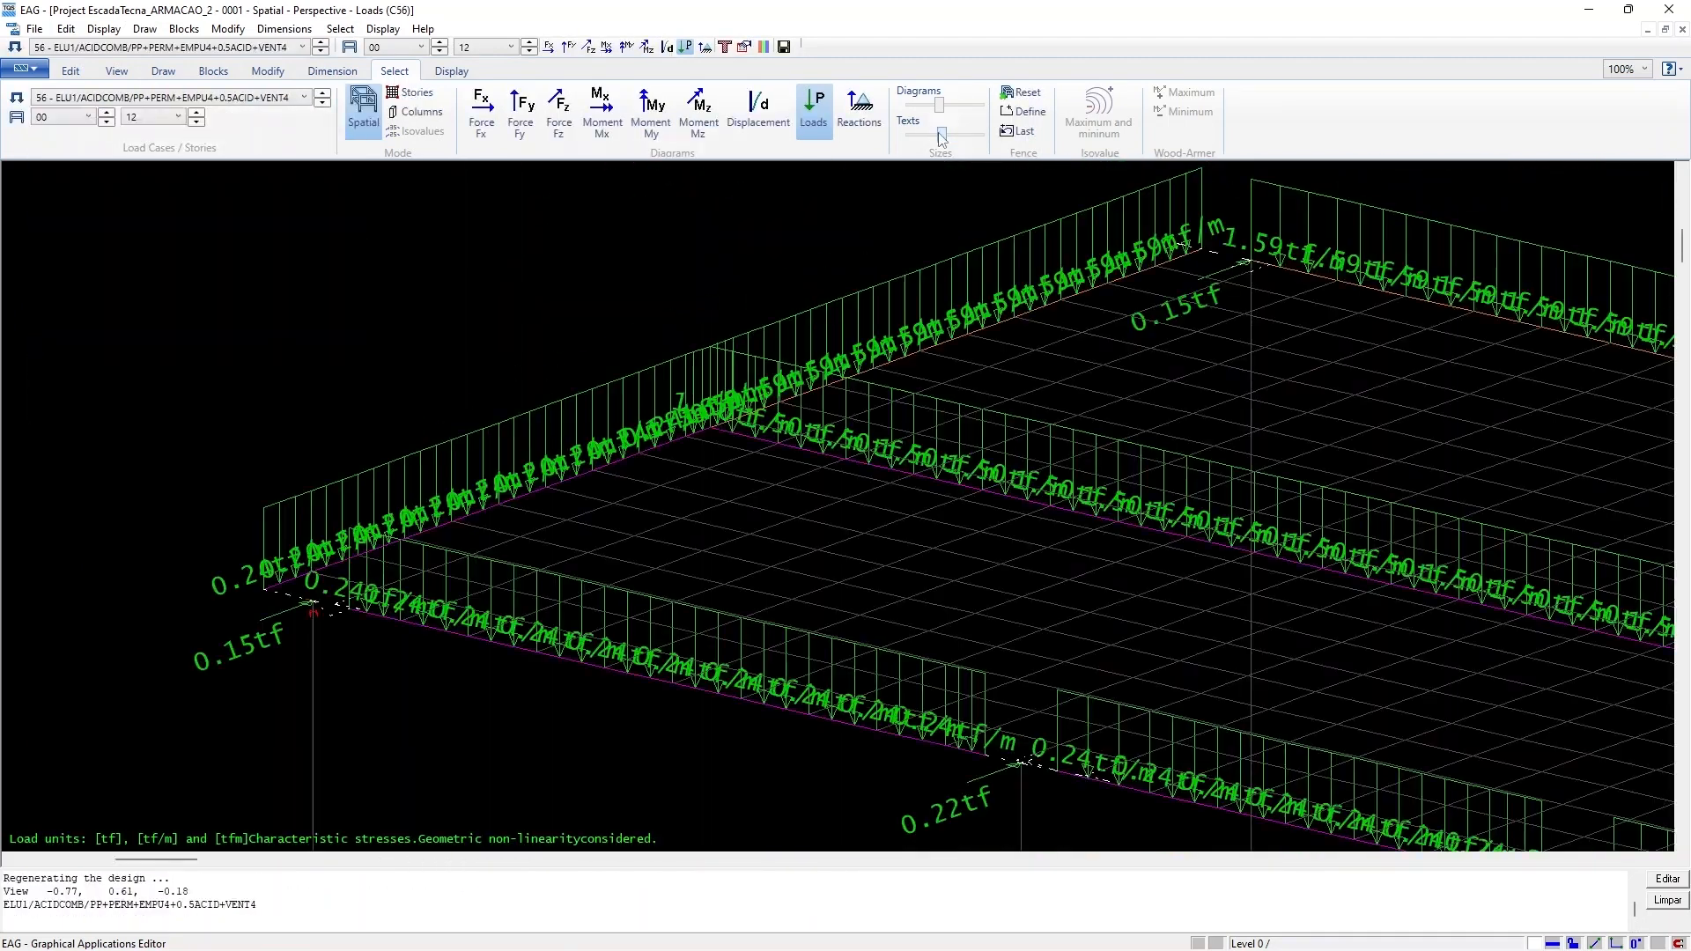
drag(942, 138, 931, 138)
Examine the distributed load values along the beams of the frame's upper stories
scroll(846, 493, down, 3)
middle_drag(1145, 617, 528, 414)
scroll(704, 493, up, 4)
middle_drag(1233, 370, 793, 341)
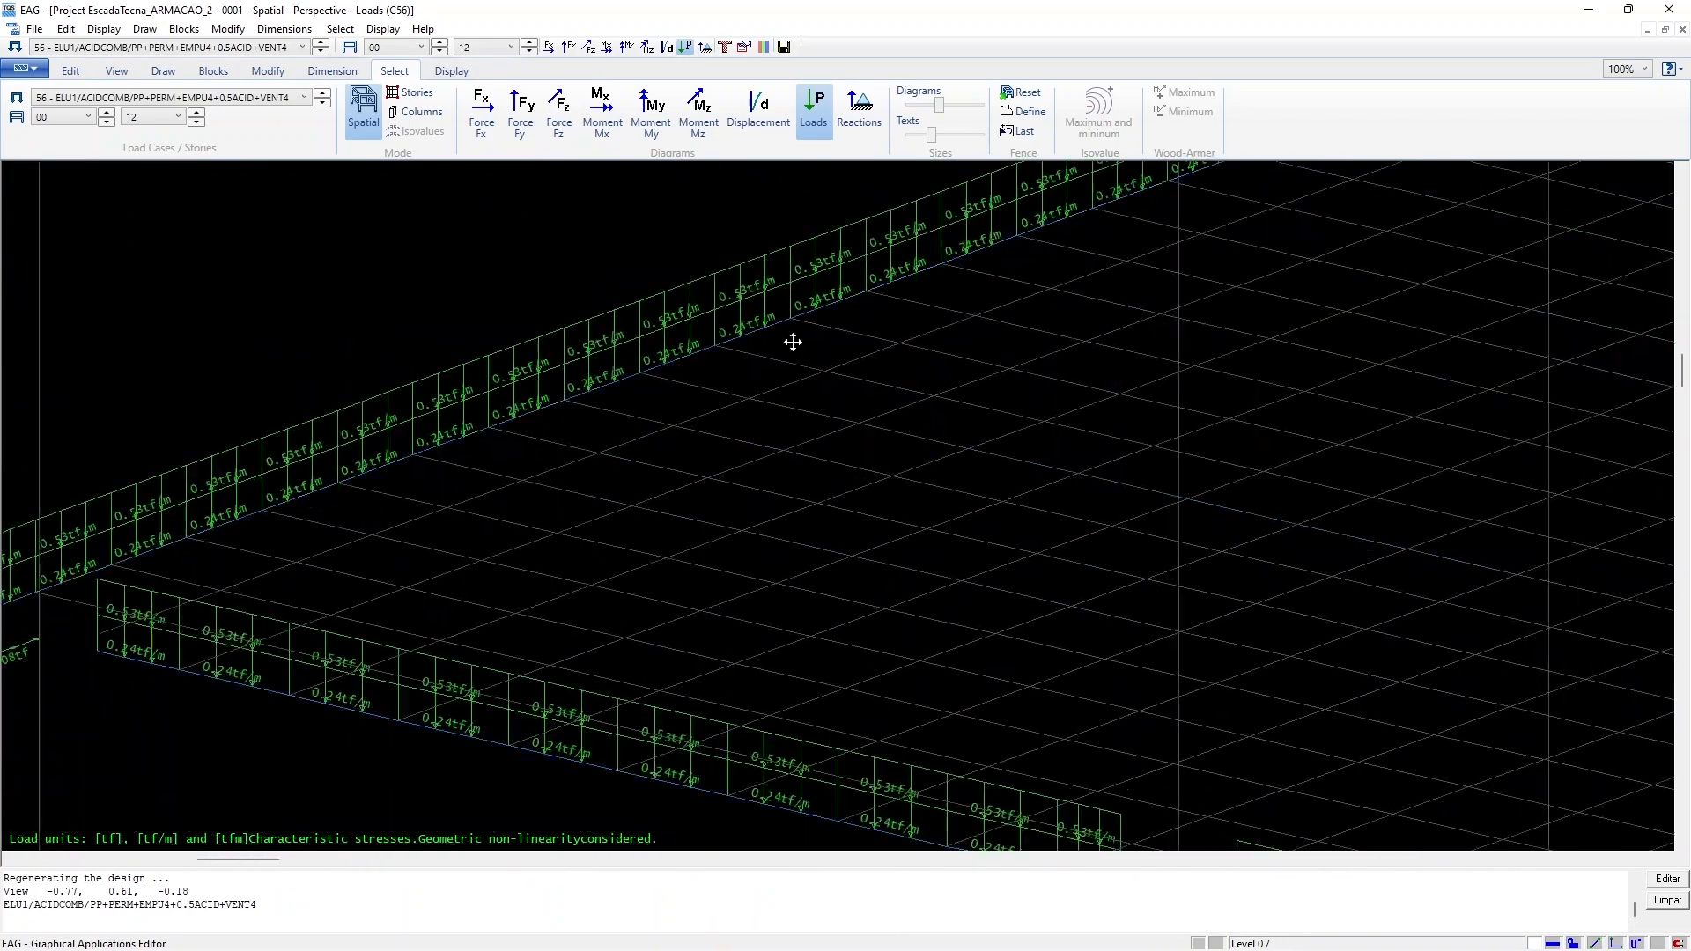
scroll(793, 342, down, 3)
middle_drag(1321, 617, 1128, 517)
scroll(1128, 517, up, 3)
scroll(969, 441, down, 8)
scroll(1145, 255, down, 2)
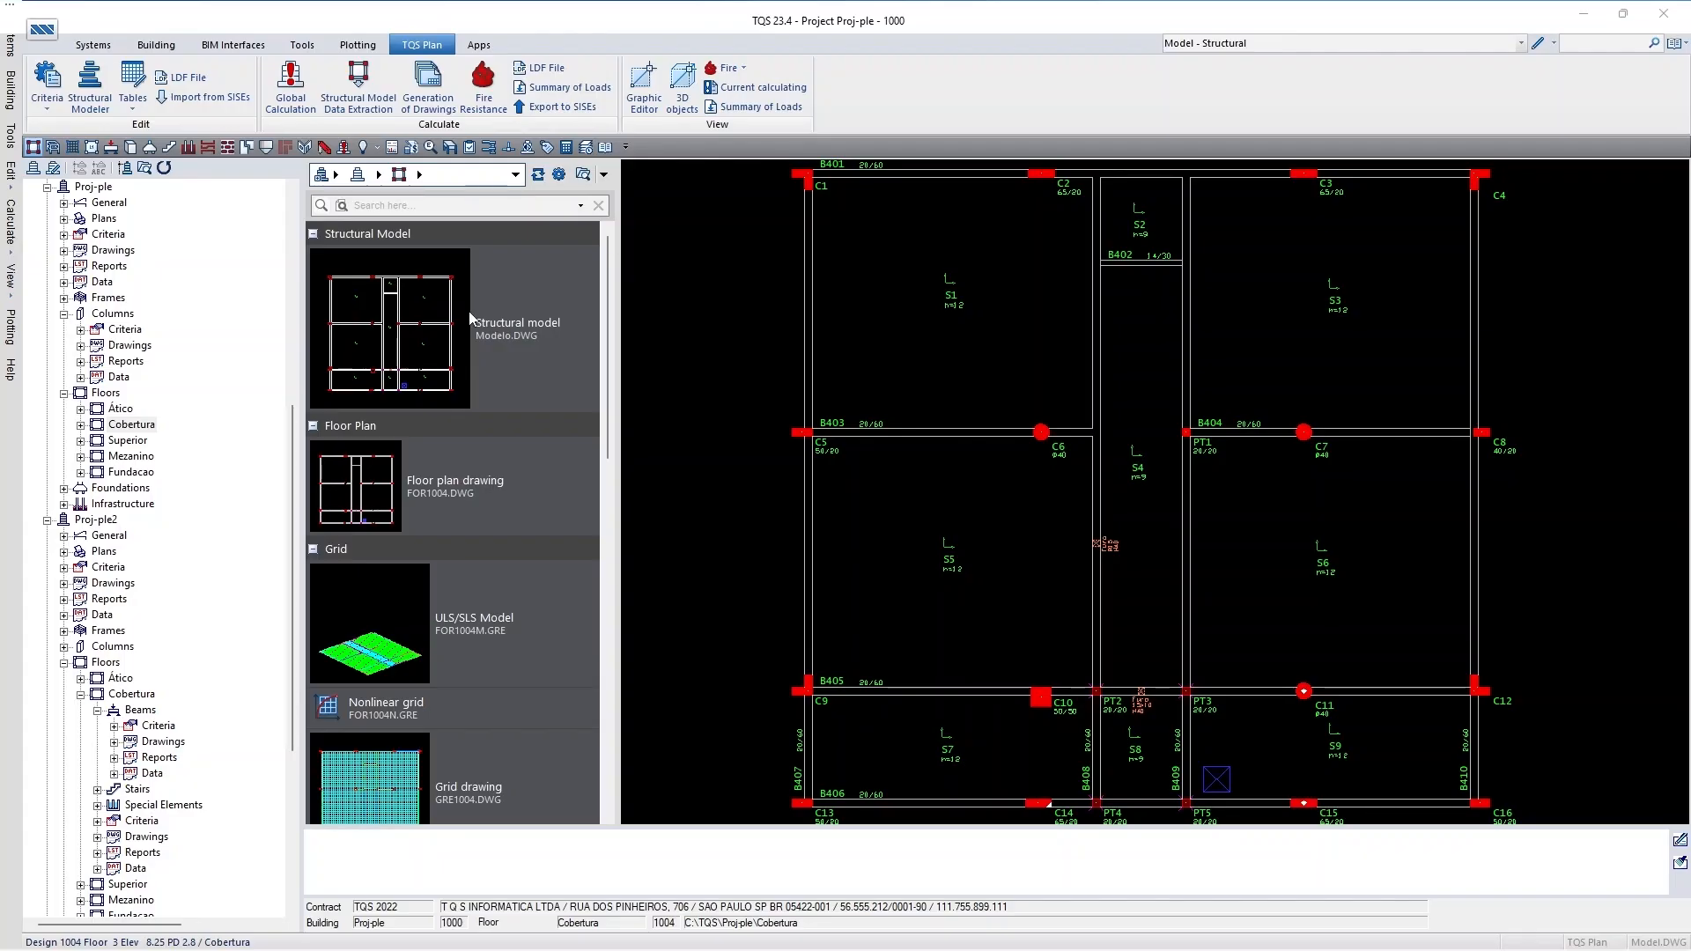
Open the Cobertura floor's structural model and define segment pin supports on the upper-edge beams, using a bending restraint factor of 0.85
double_click(472, 319)
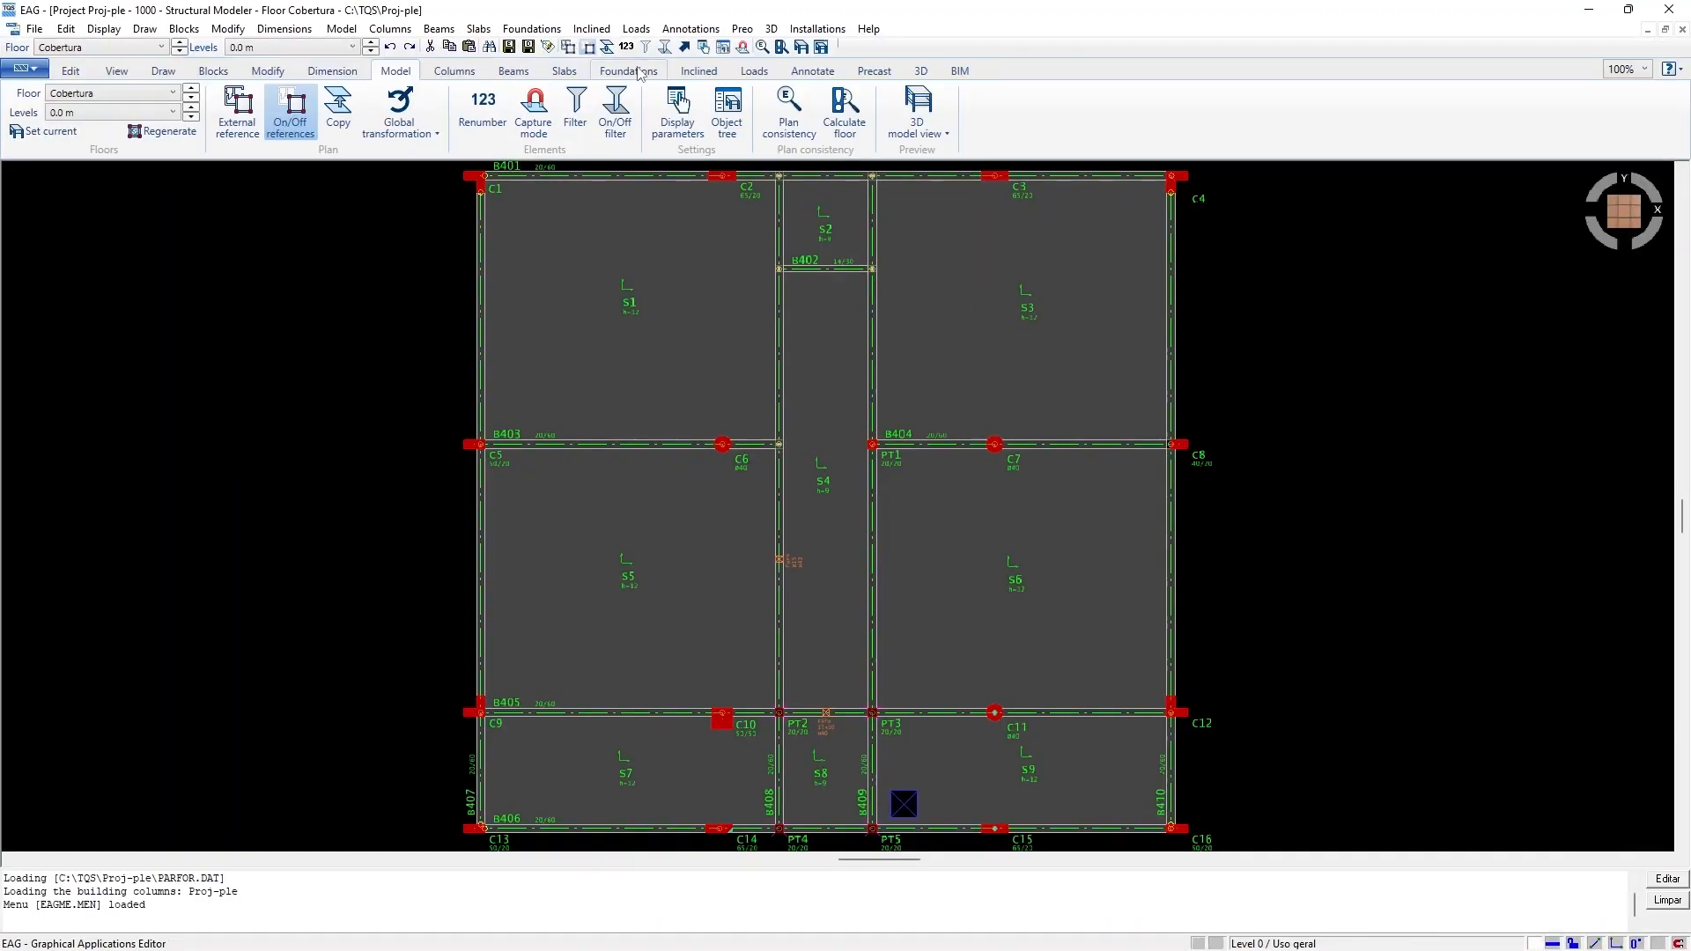
click(514, 72)
click(733, 133)
click(941, 604)
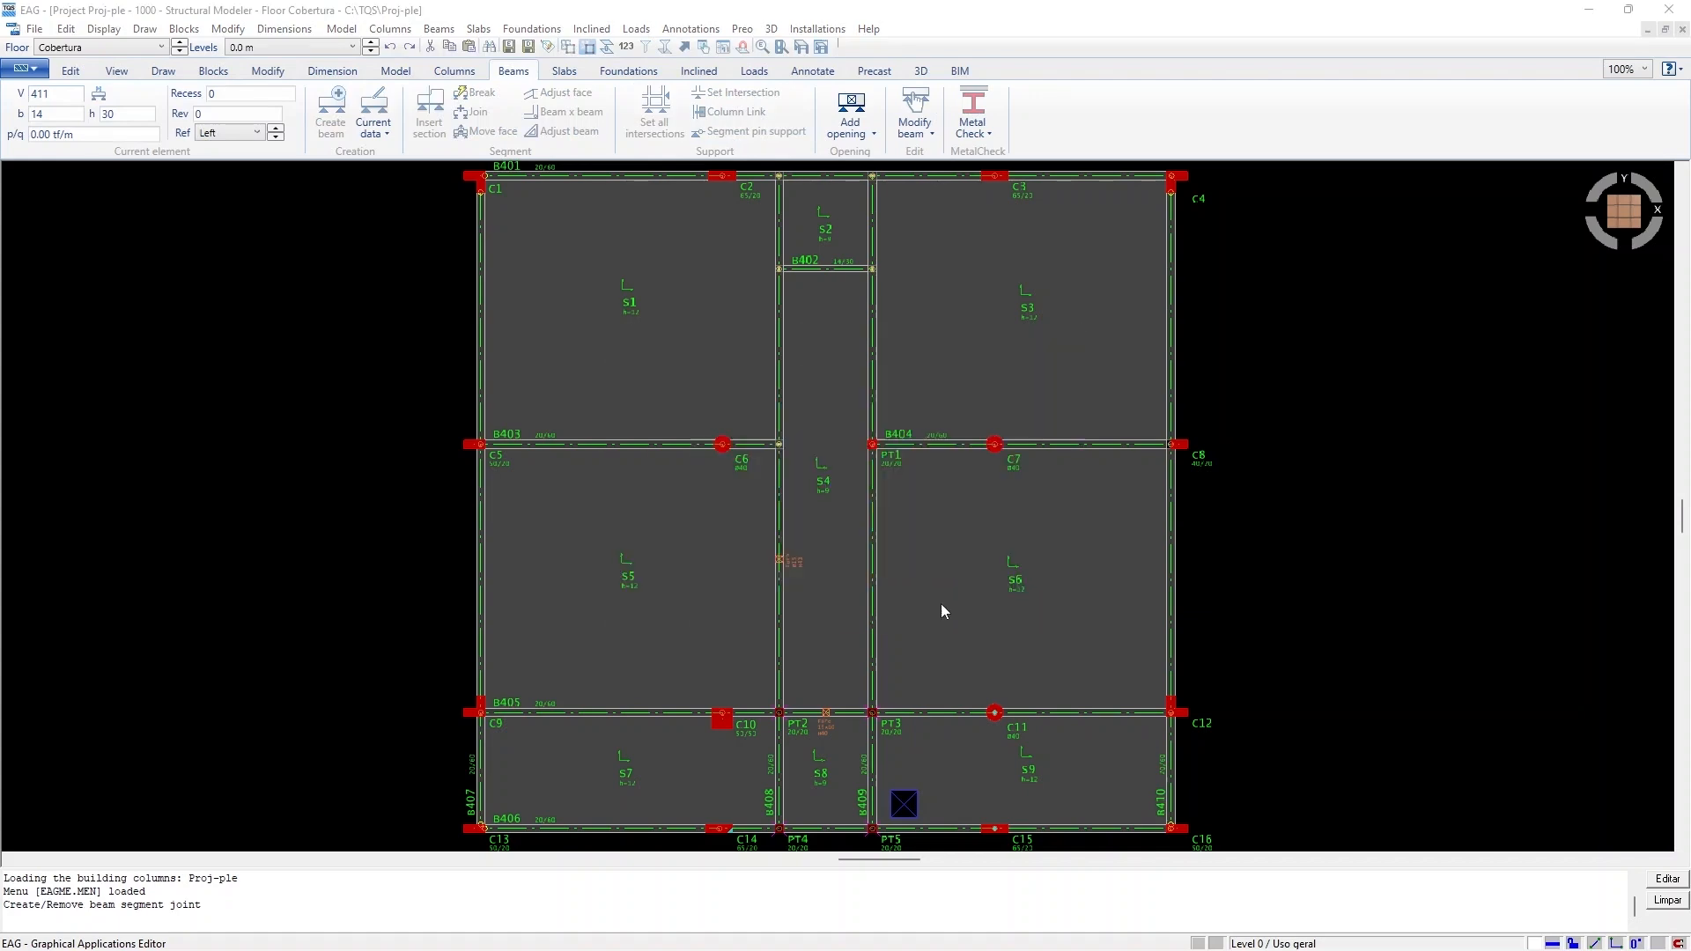
scroll(726, 218, up, 4)
middle_drag(725, 218, 634, 479)
click(575, 389)
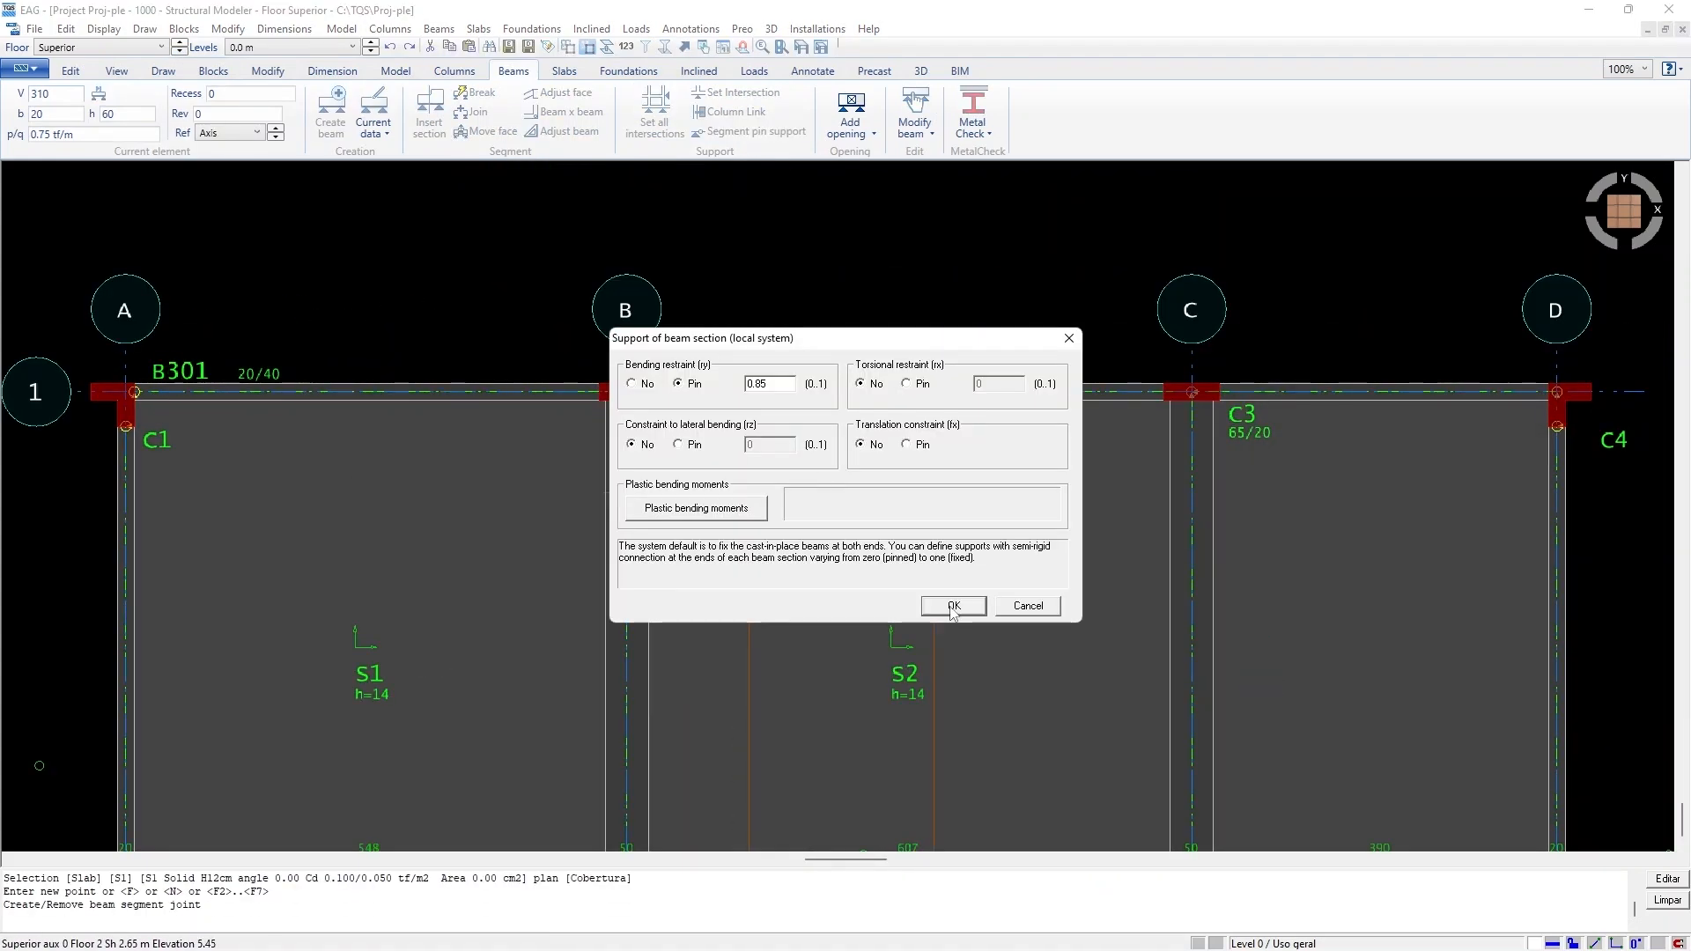
key(Return)
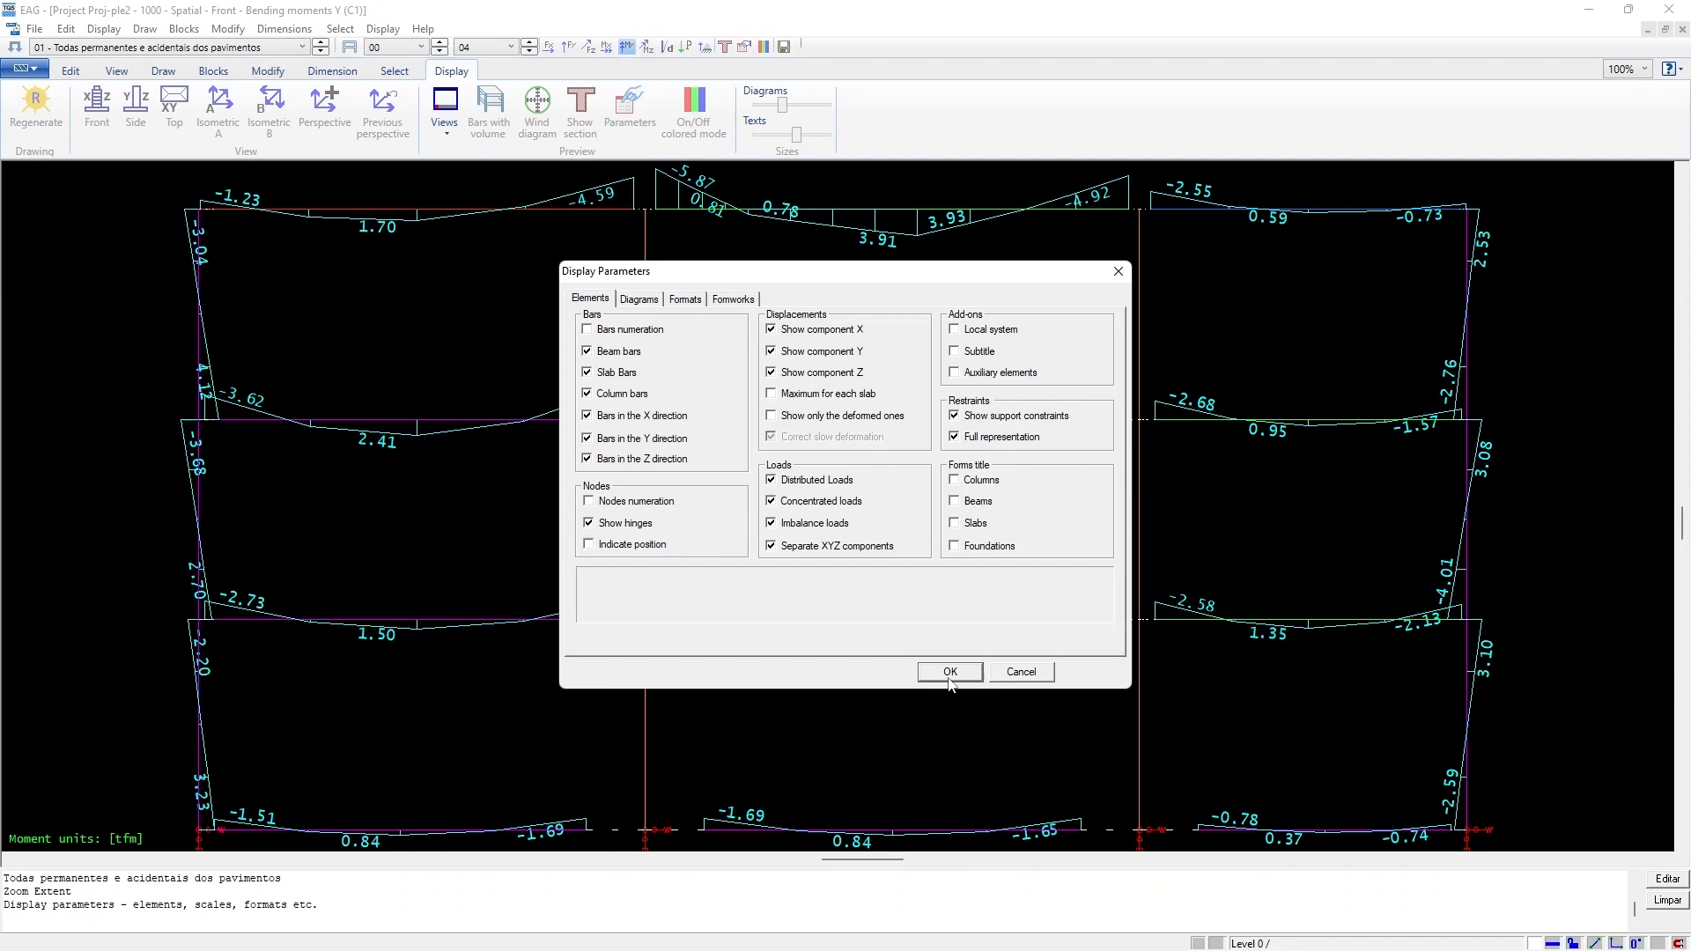
Arrange the Proj-ple2 and Proj-ple bending moment windows side by side and enlarge the diagrams in both for comparison
key(Return)
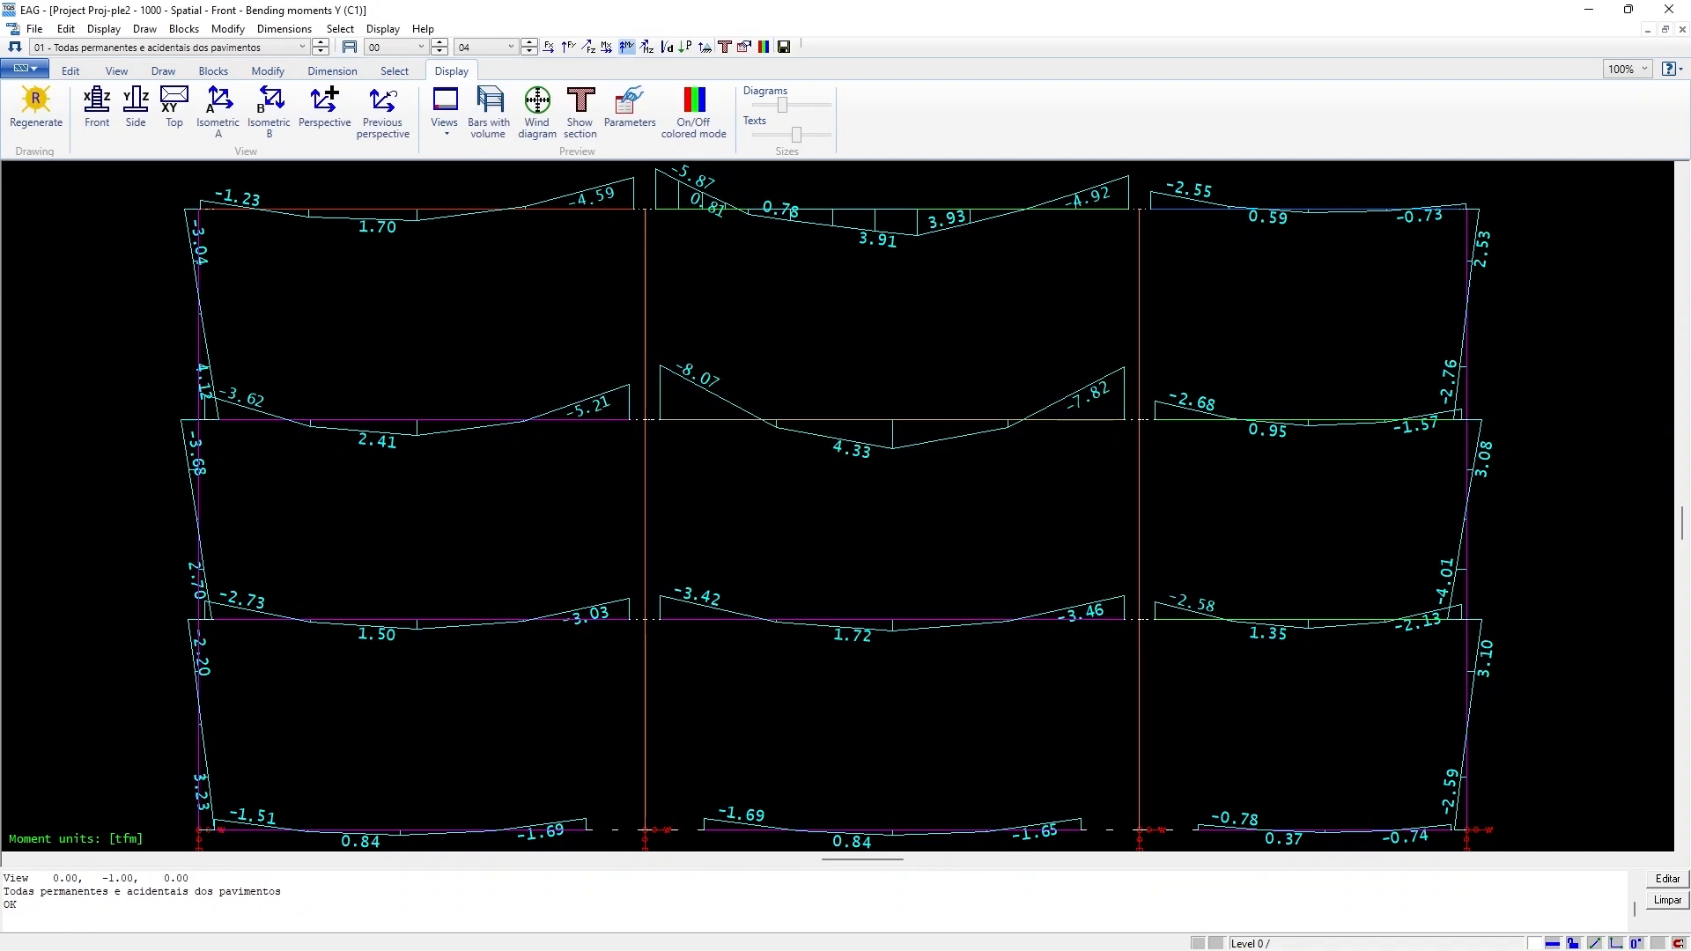
key(super+Left)
key(Return)
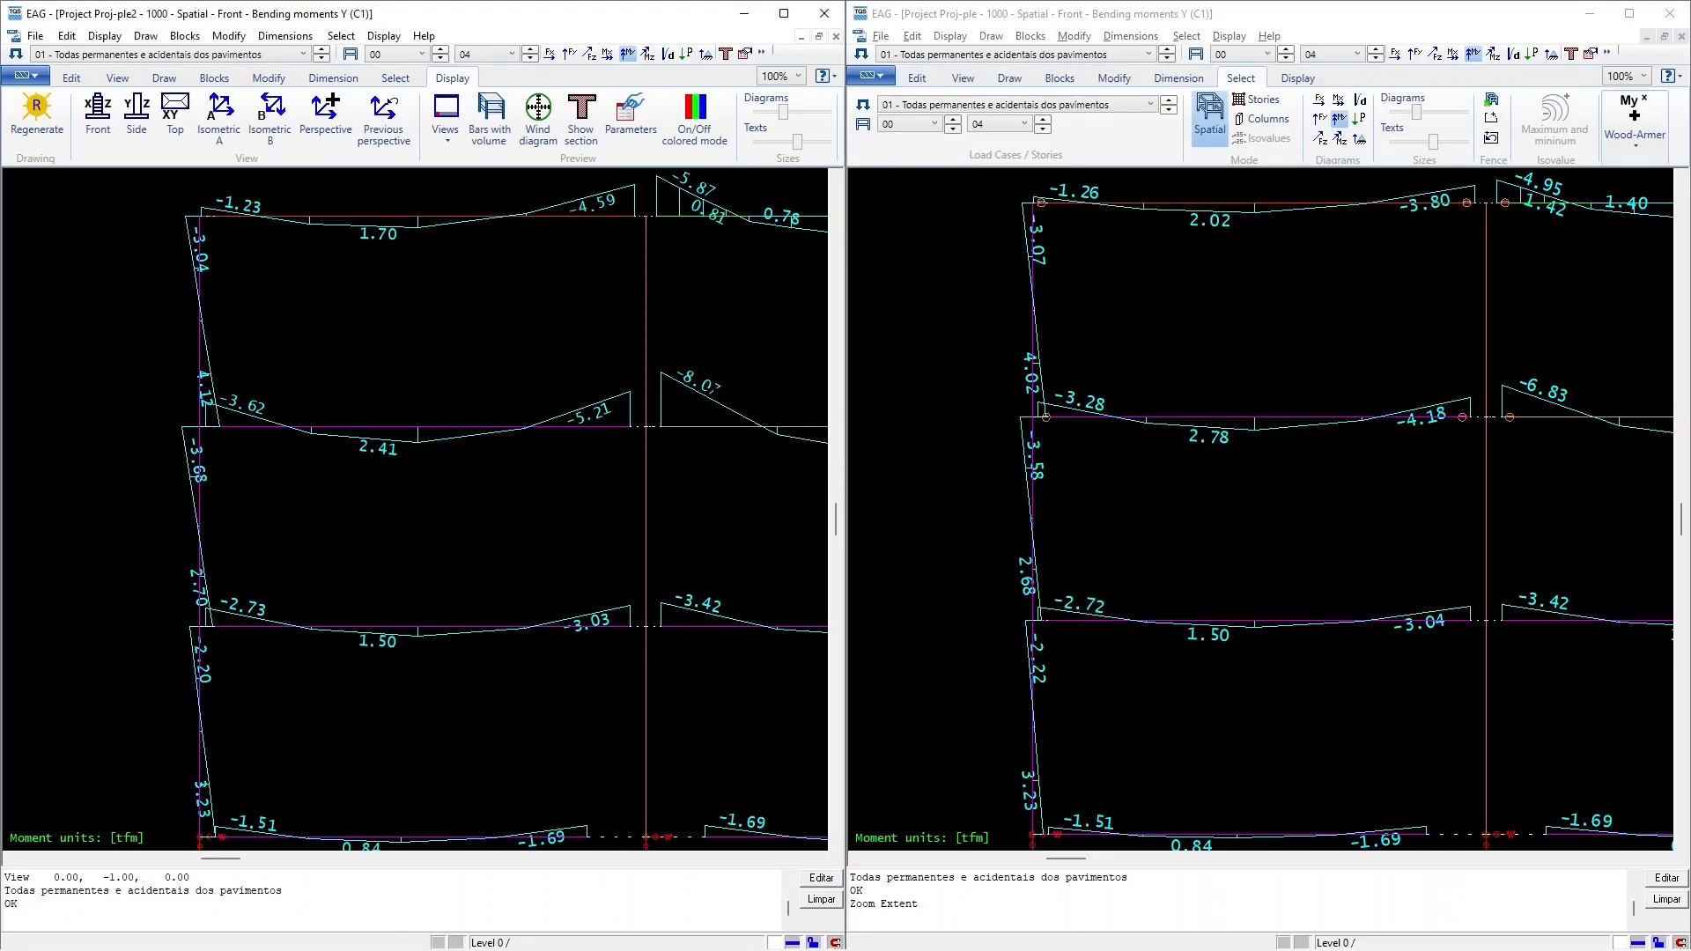
drag(783, 112, 805, 144)
key(shift+F8)
drag(1415, 112, 1438, 142)
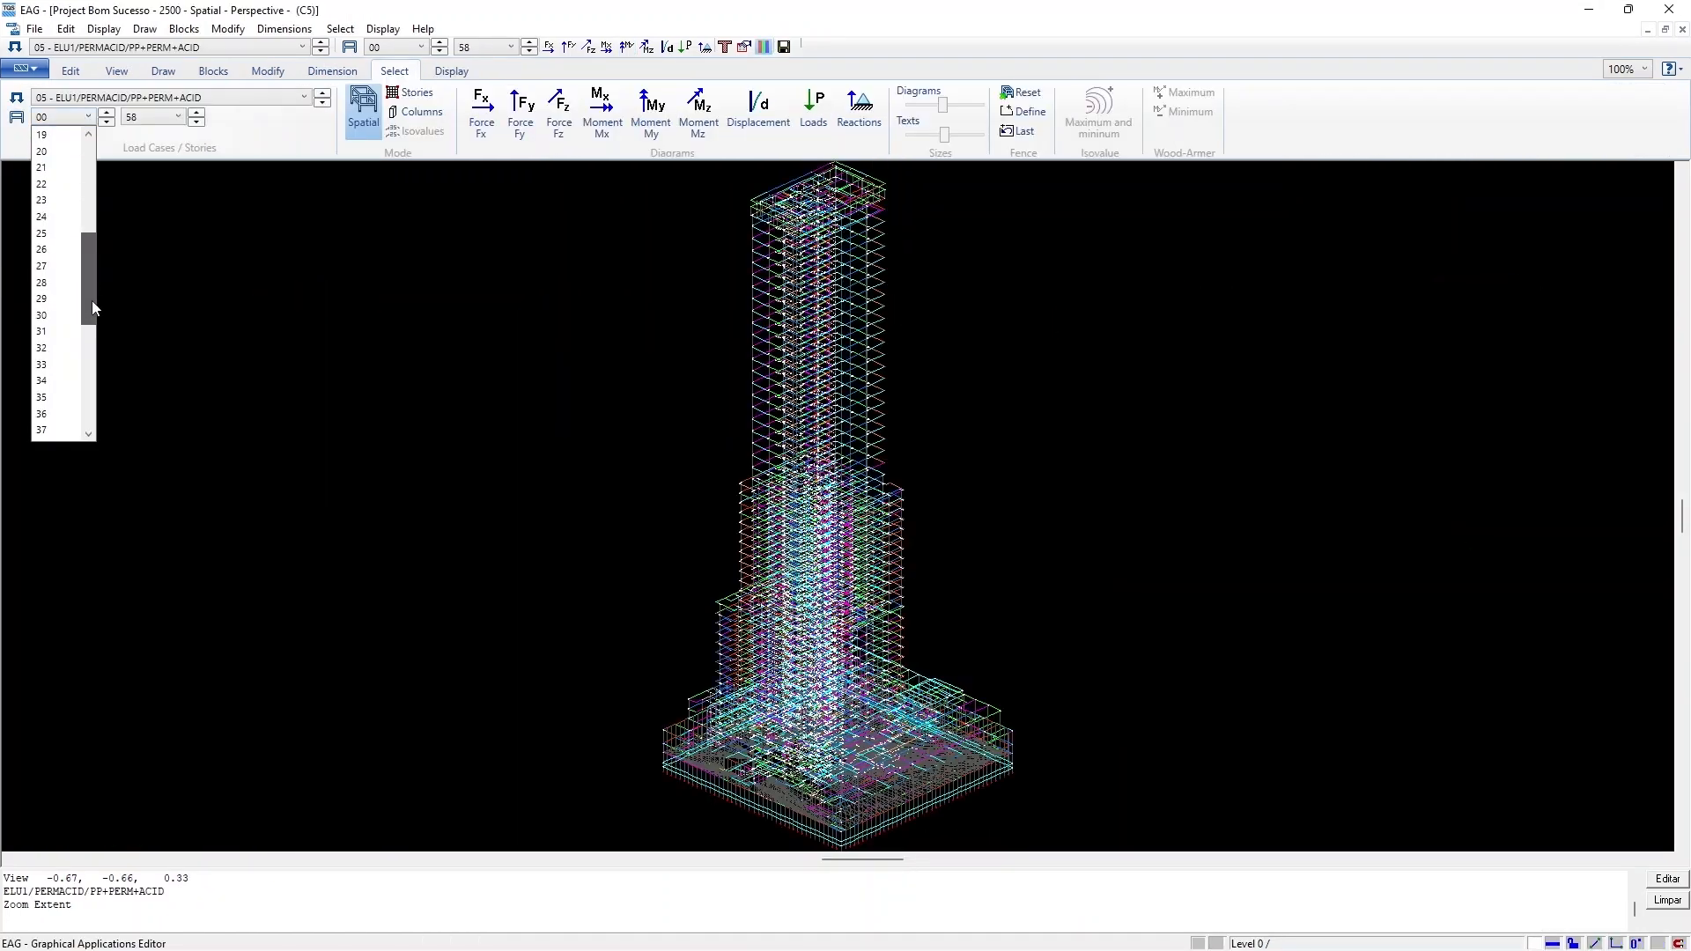
Limit the displayed stories of the Bom Sucesso frame to story 30 only
click(53, 315)
click(154, 118)
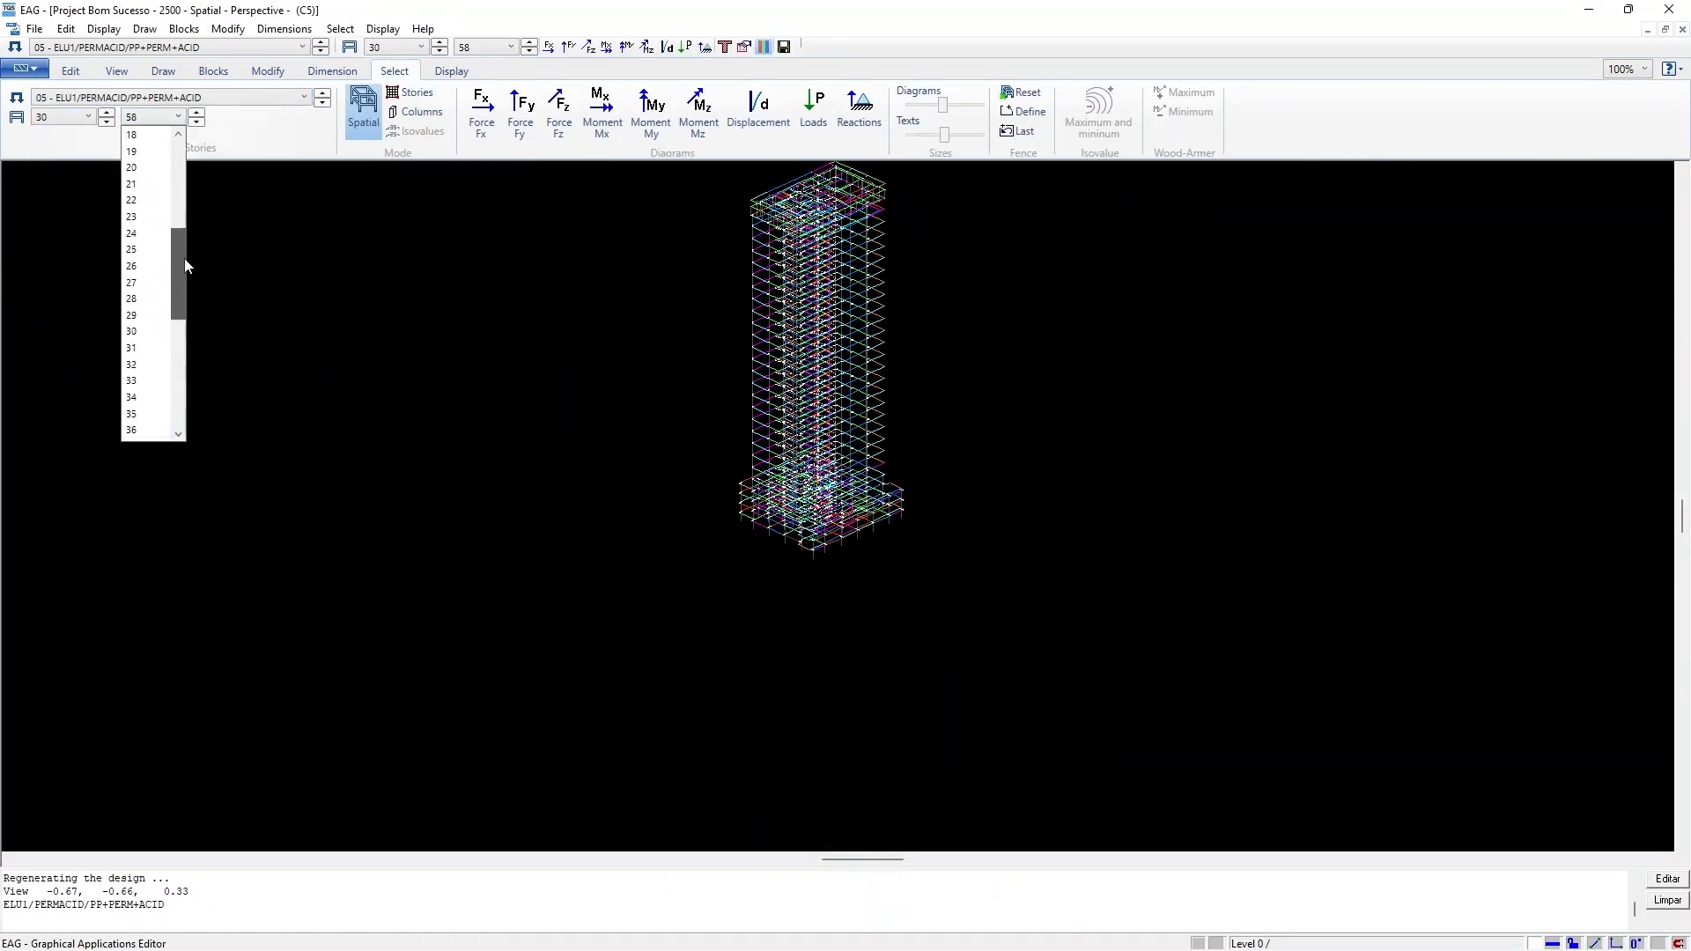
click(138, 349)
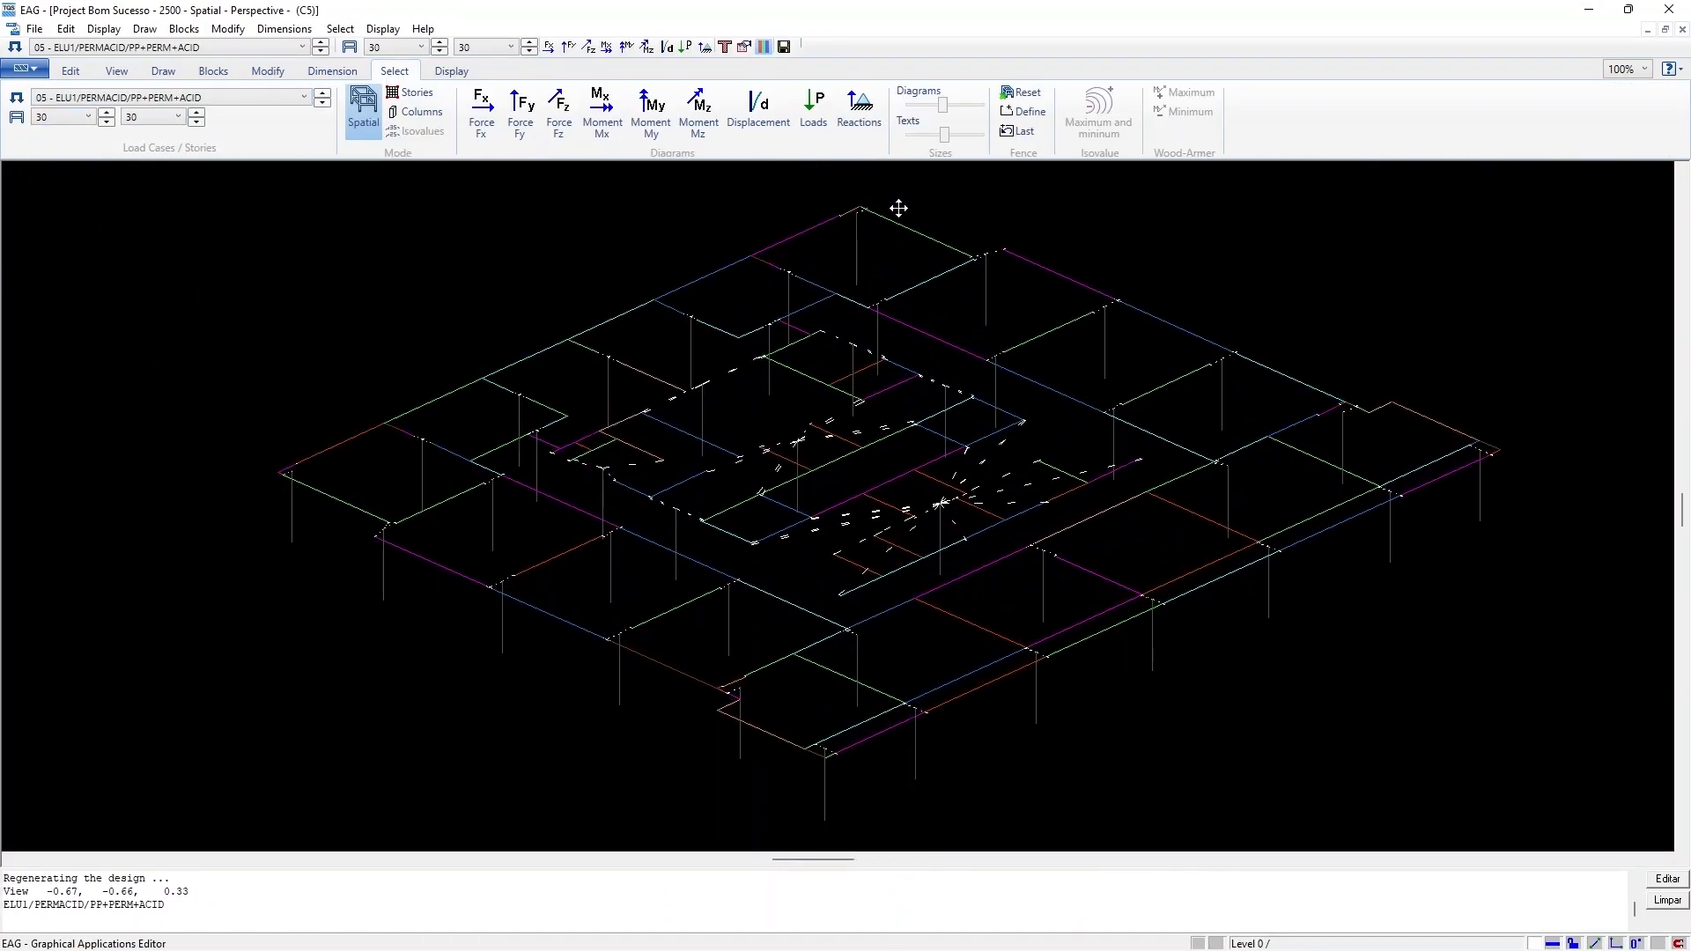
Display the story's Fy and Fz force diagrams and its My and Mz moment diagrams, adjusting the diagram scale
click(520, 115)
click(558, 114)
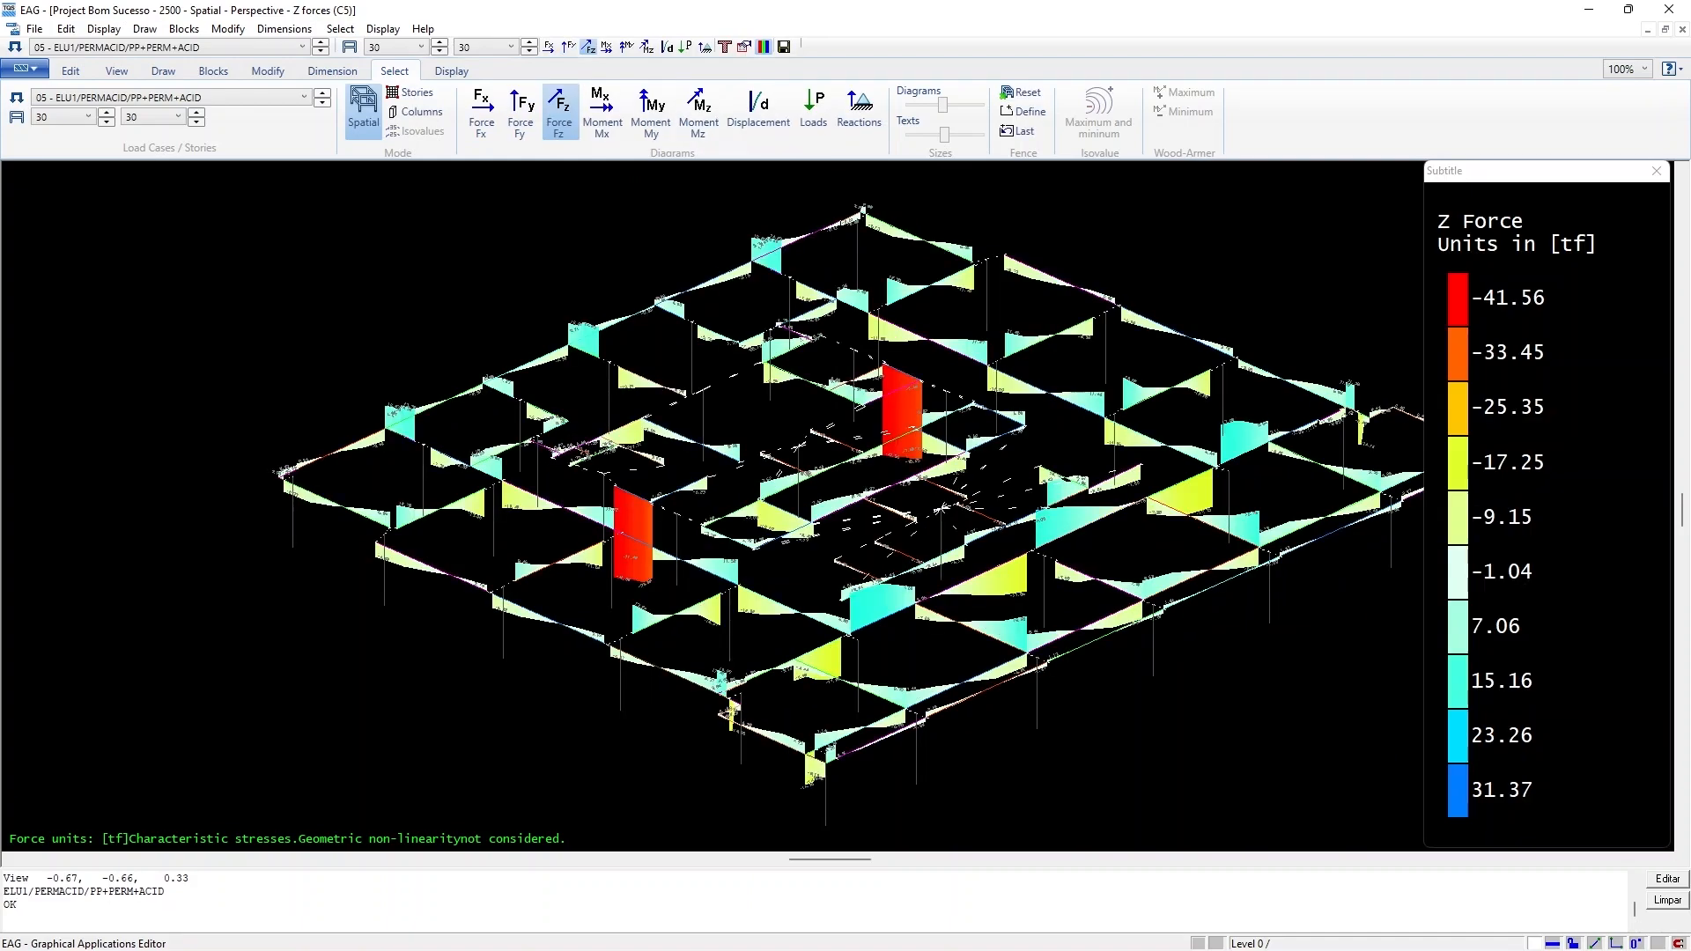
click(650, 113)
drag(942, 104, 947, 105)
click(699, 110)
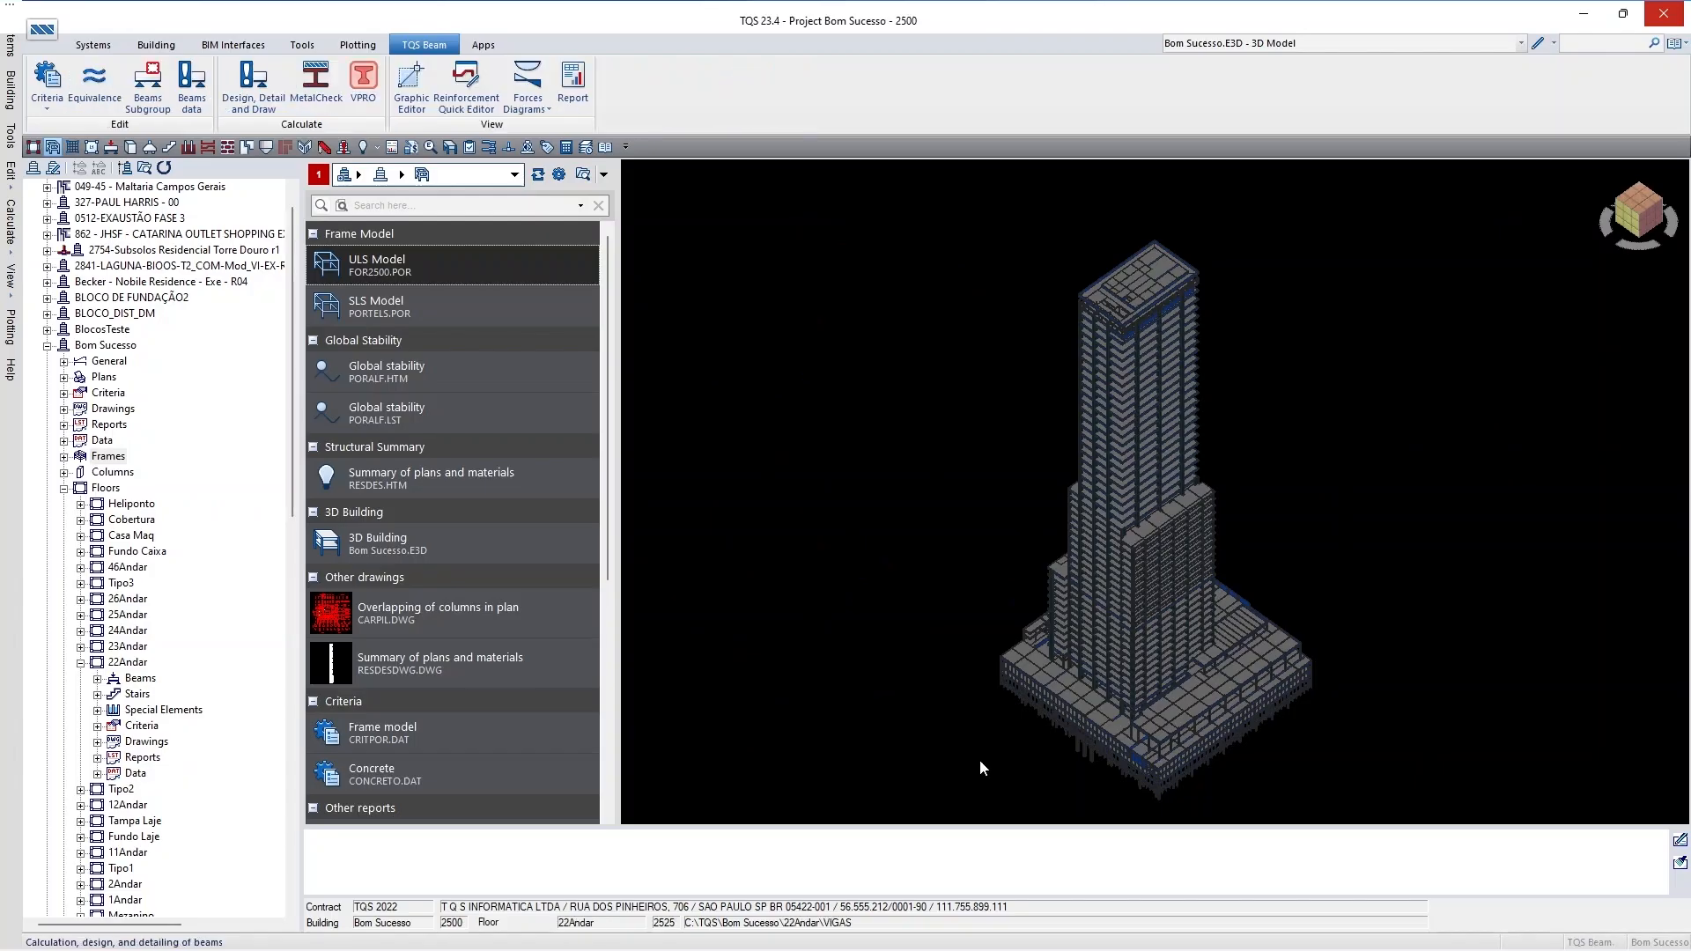
Open the 22Andar beams in the Reinforcement Quick Editor and change the view mode to 2D
click(466, 86)
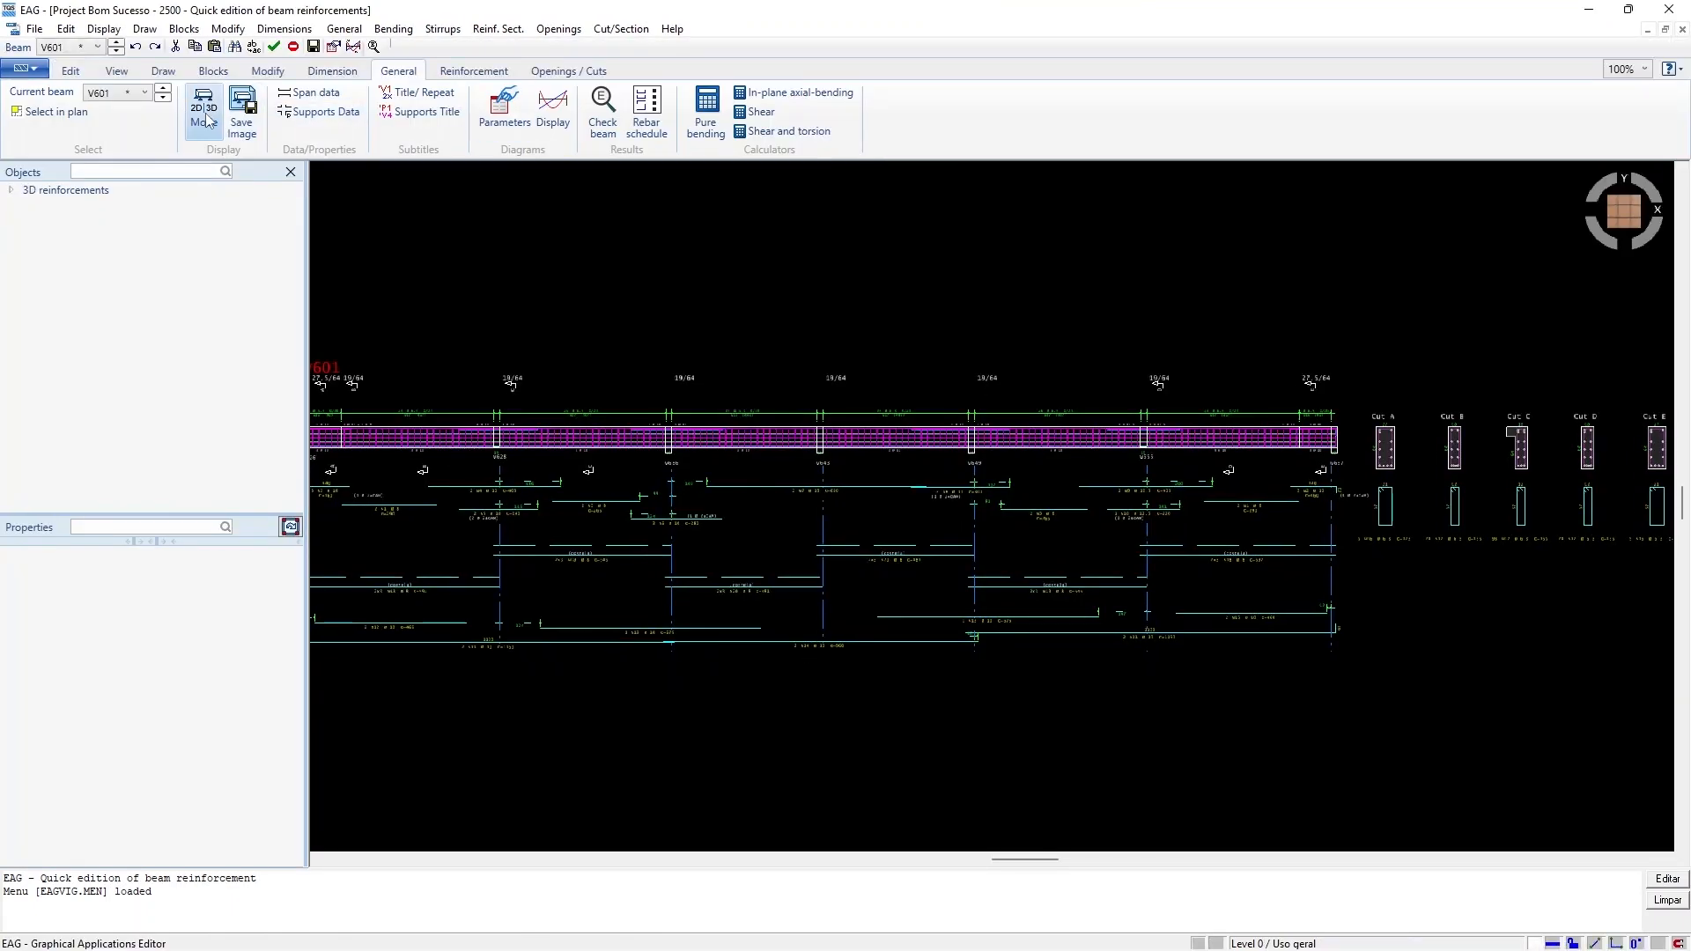
click(208, 121)
click(951, 457)
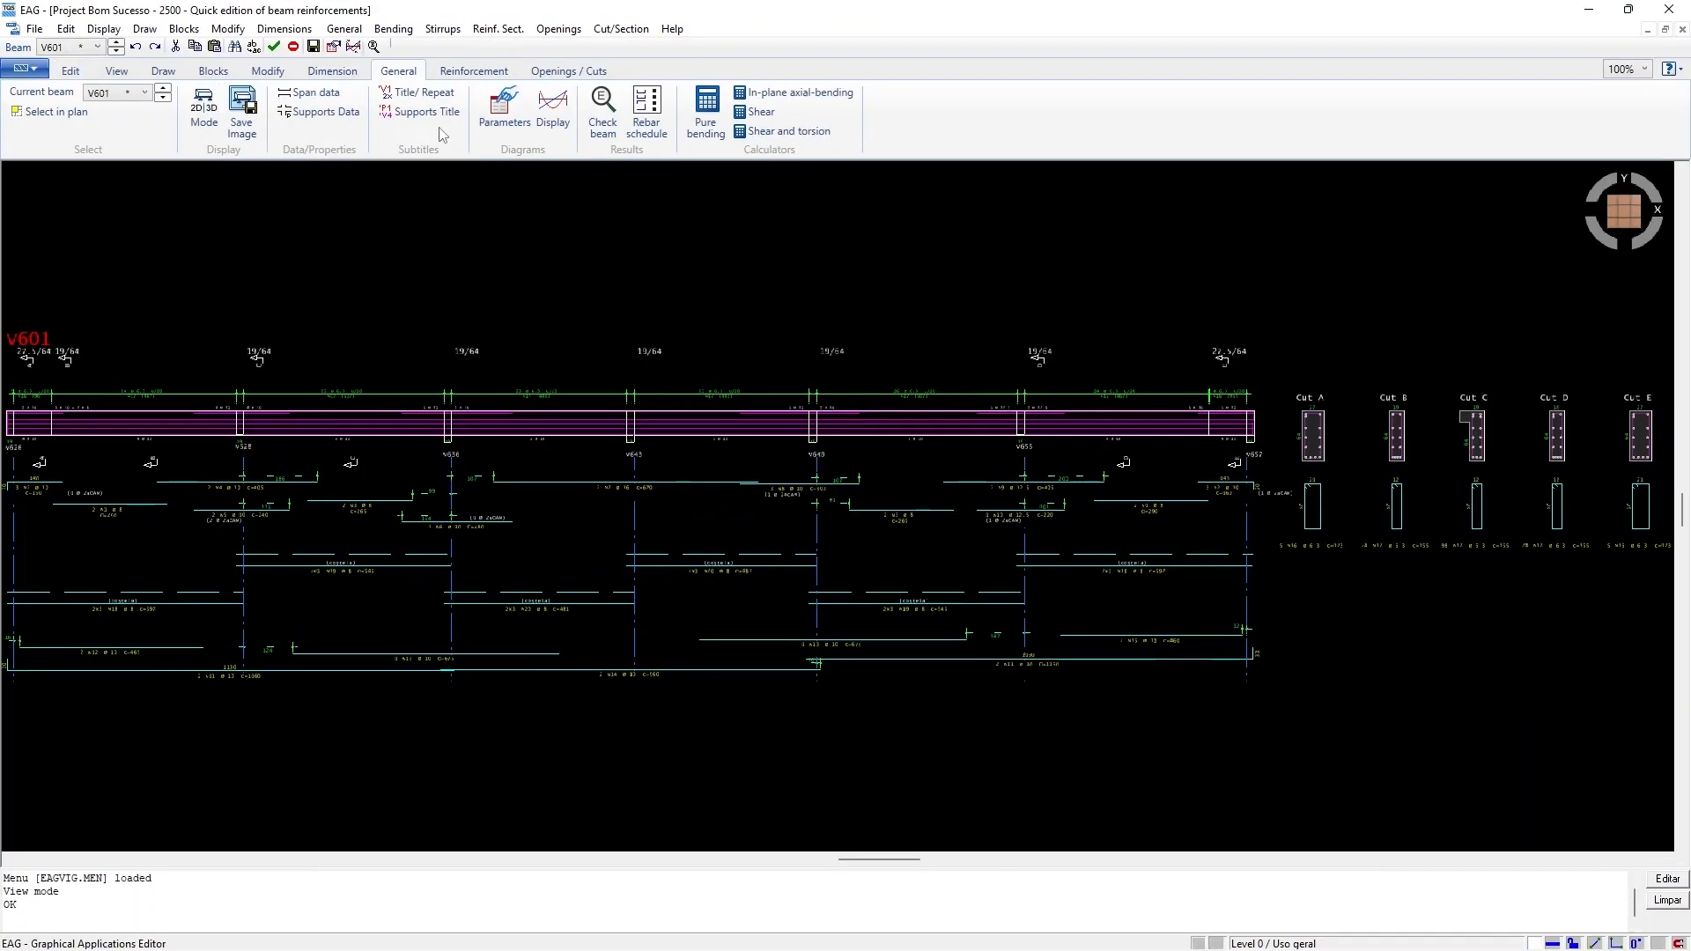
Display the internal force diagrams of beam V601 and examine them along its spans
click(553, 112)
scroll(690, 431, up, 1)
middle_drag(690, 431, 782, 282)
scroll(88, 634, up, 3)
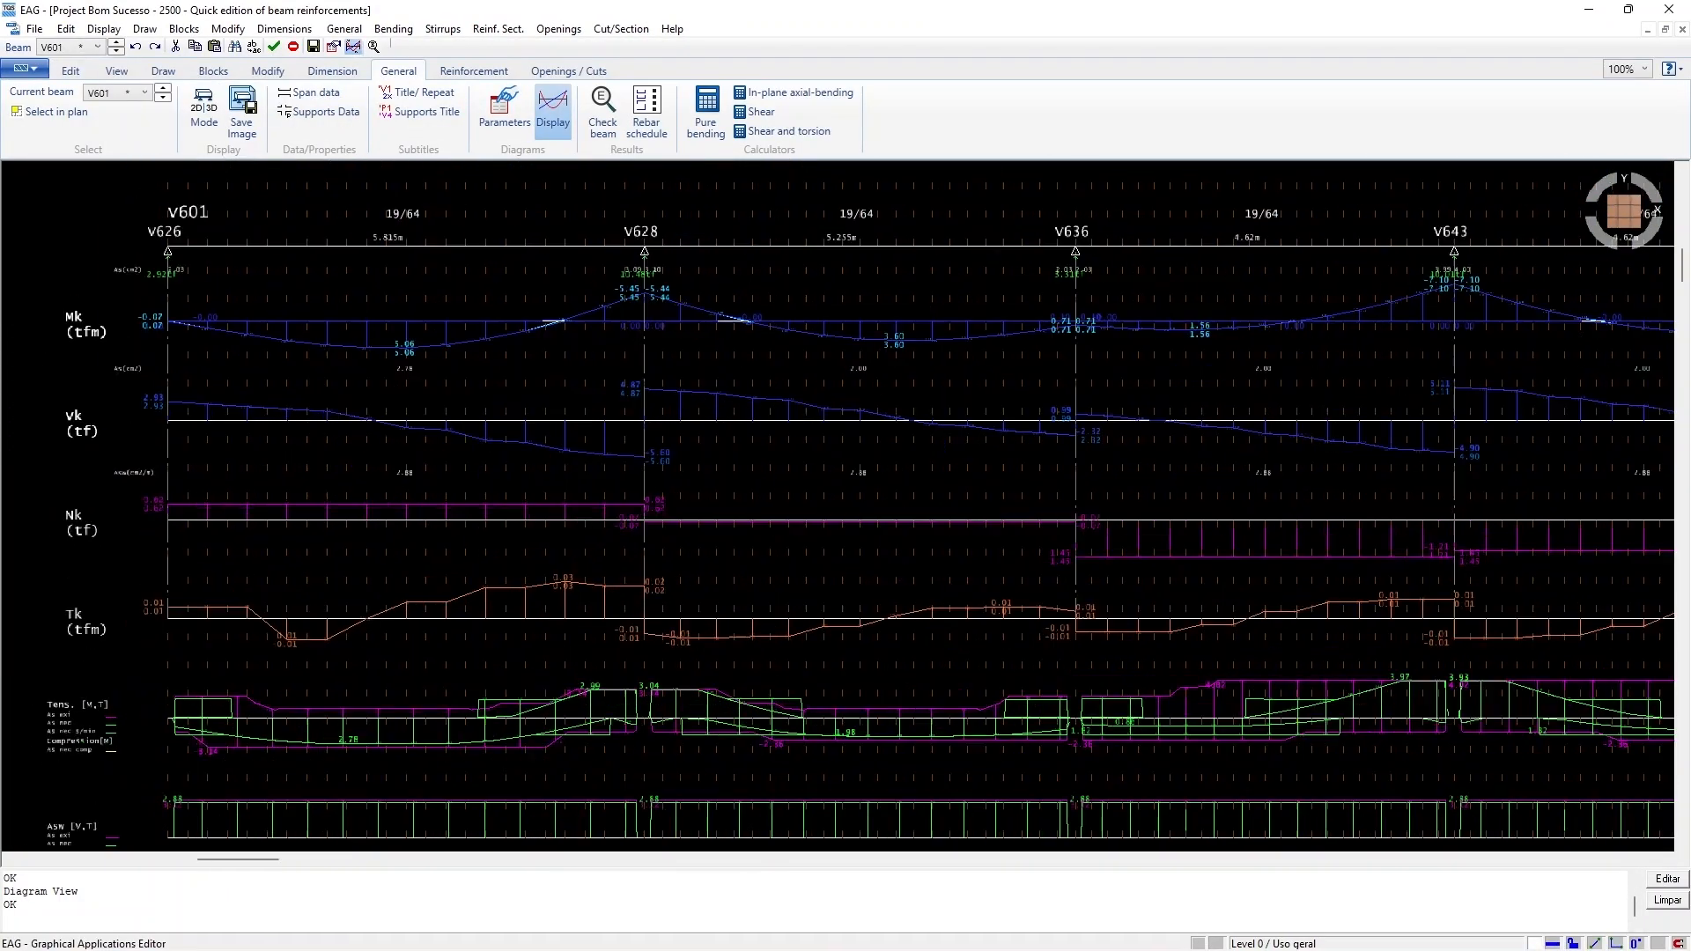
mouse_move(687, 476)
middle_down()
mouse_move(685, 451)
mouse_move(461, 442)
middle_up()
middle_drag(1365, 832, 345, 814)
click(1619, 219)
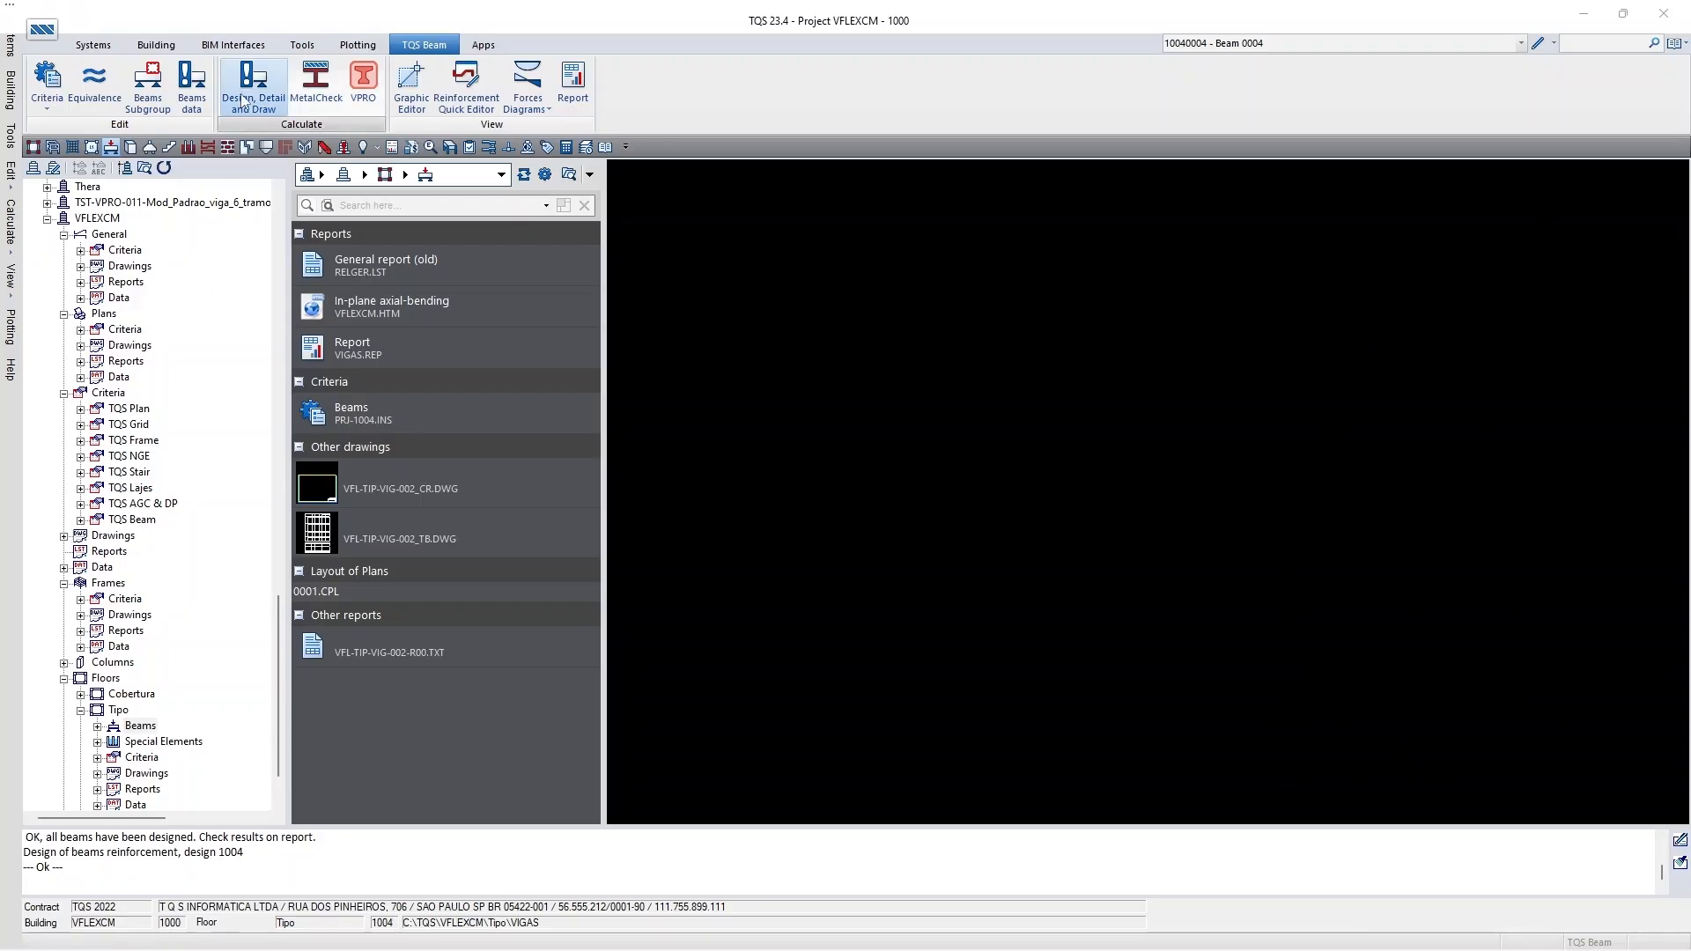
Run the Design, Detailing, and Drawing calculation for the Tipo floor's beams with the forces, reinforcement and beam drawing options enabled
click(243, 100)
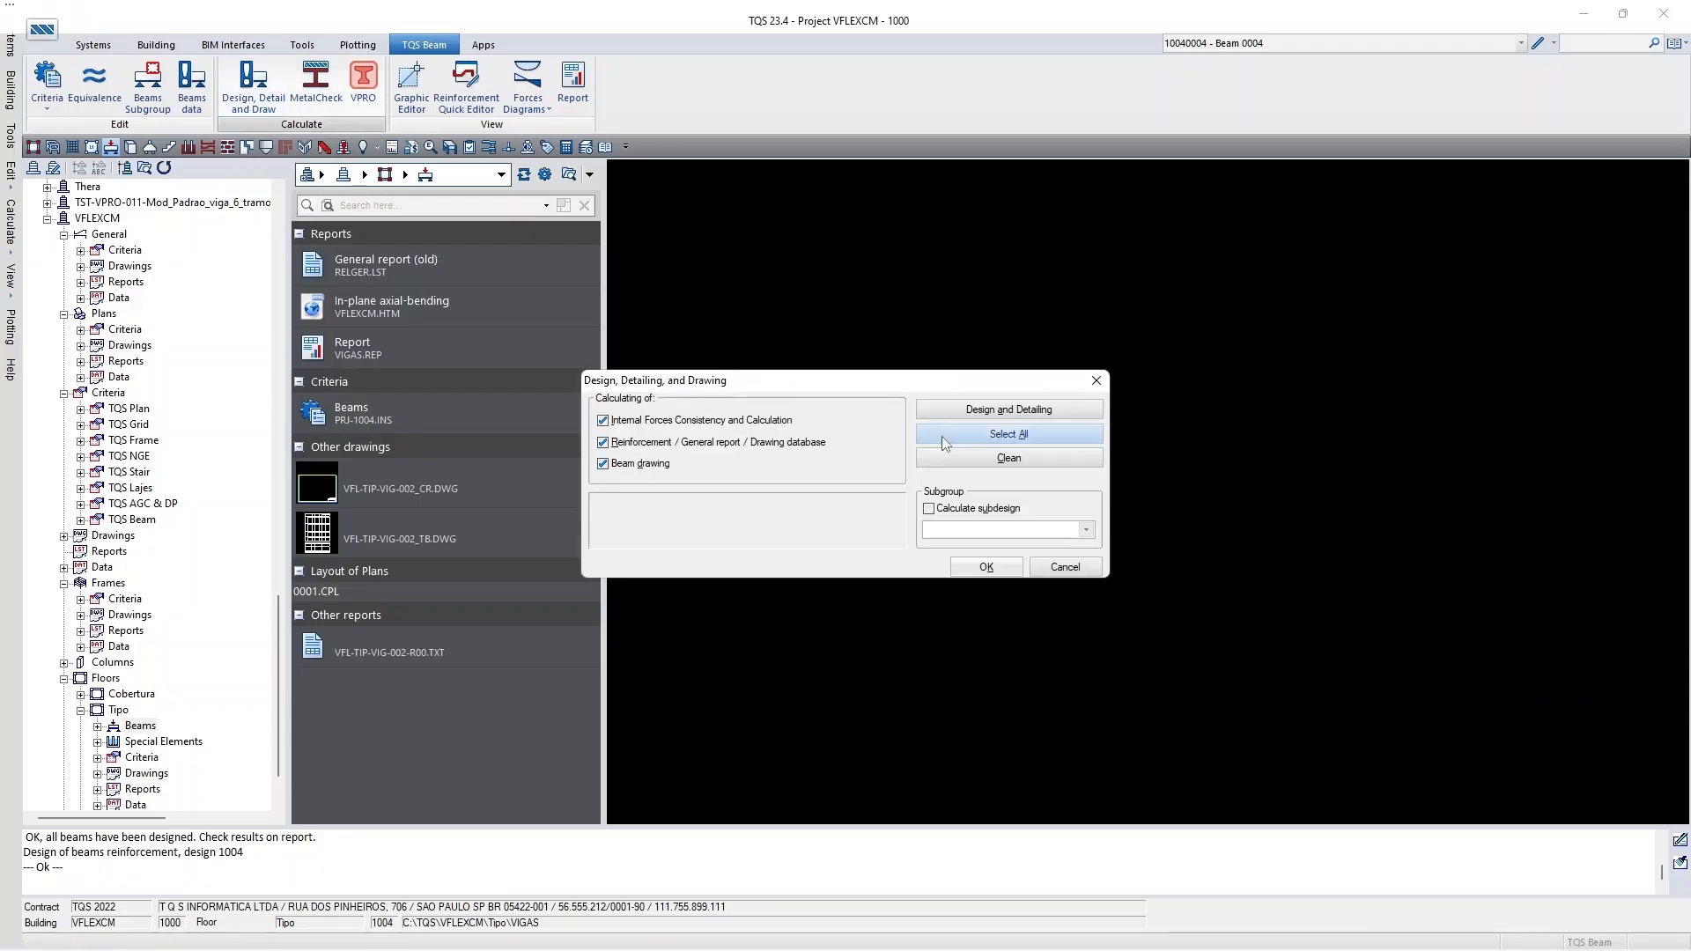
click(986, 566)
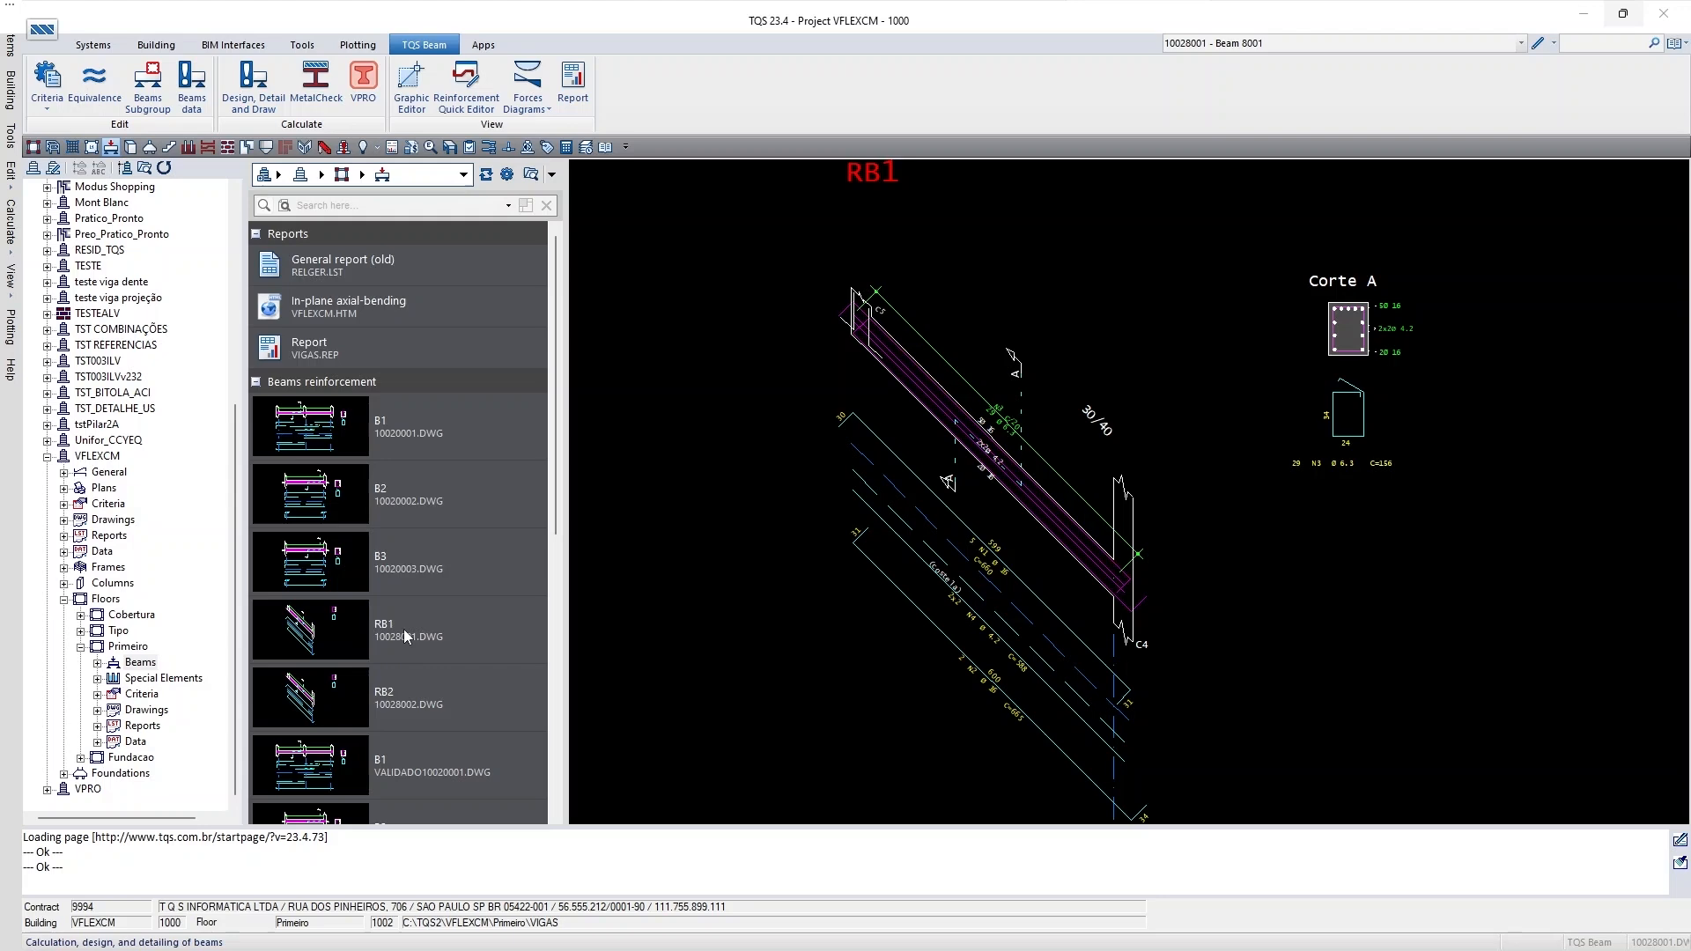
Open the RB2 beam reinforcement drawing of the Primeiro floor and inspect its rebar detailing
double_click(410, 684)
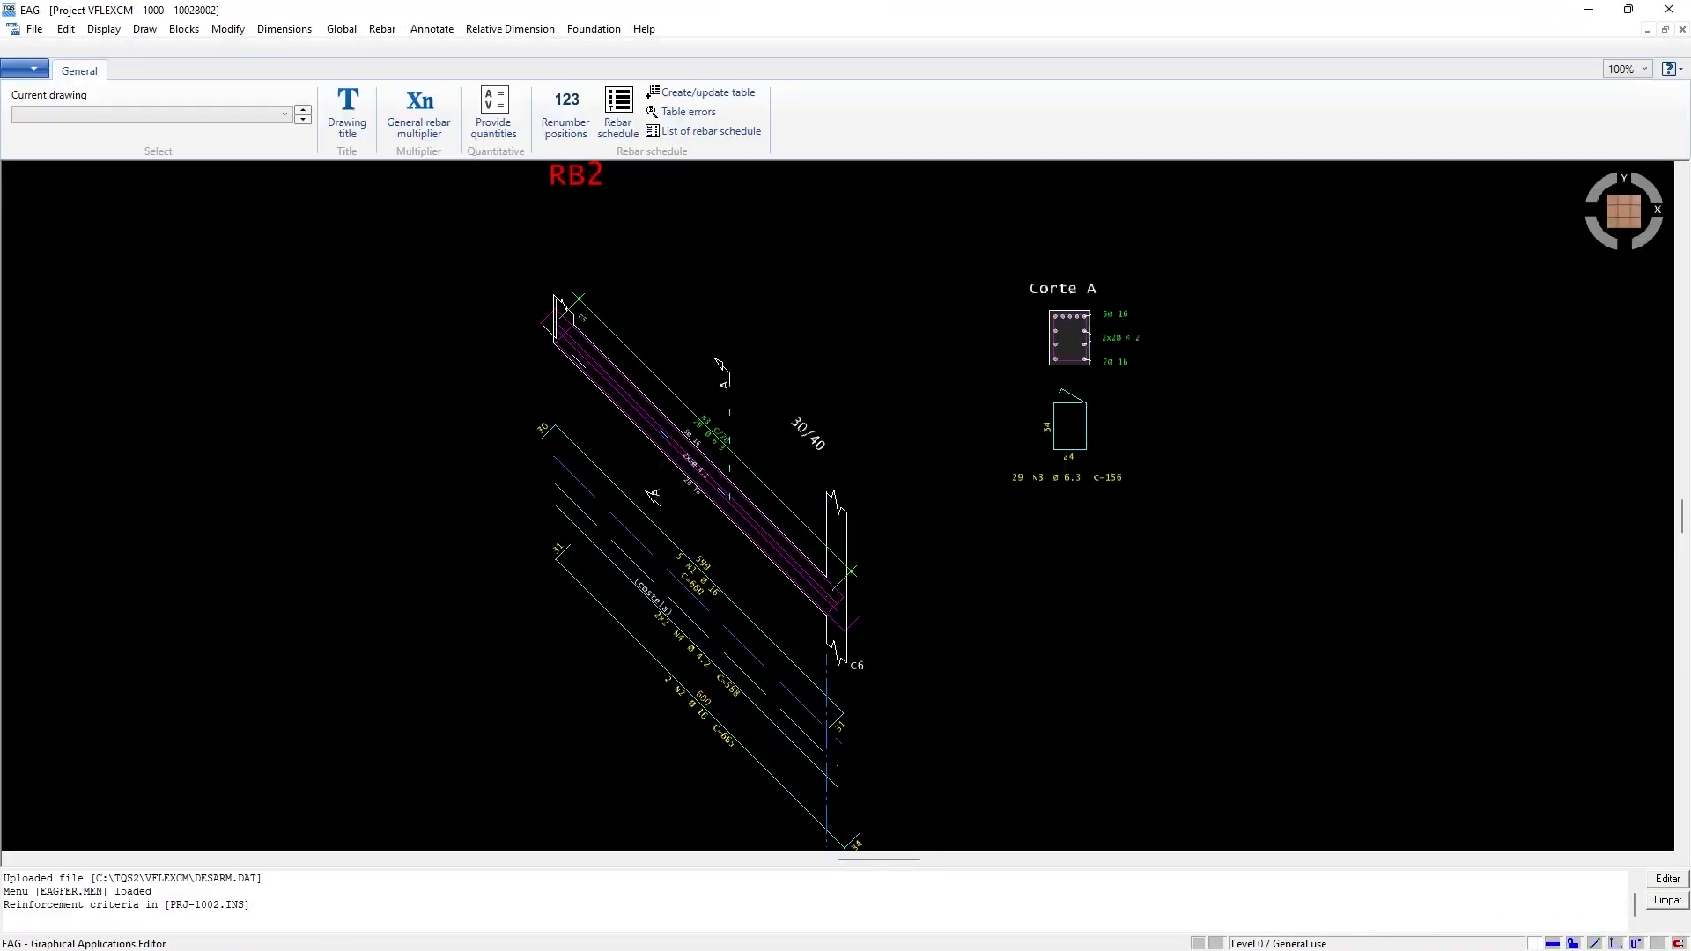
scroll(1108, 319, up, 7)
scroll(895, 368, down, 7)
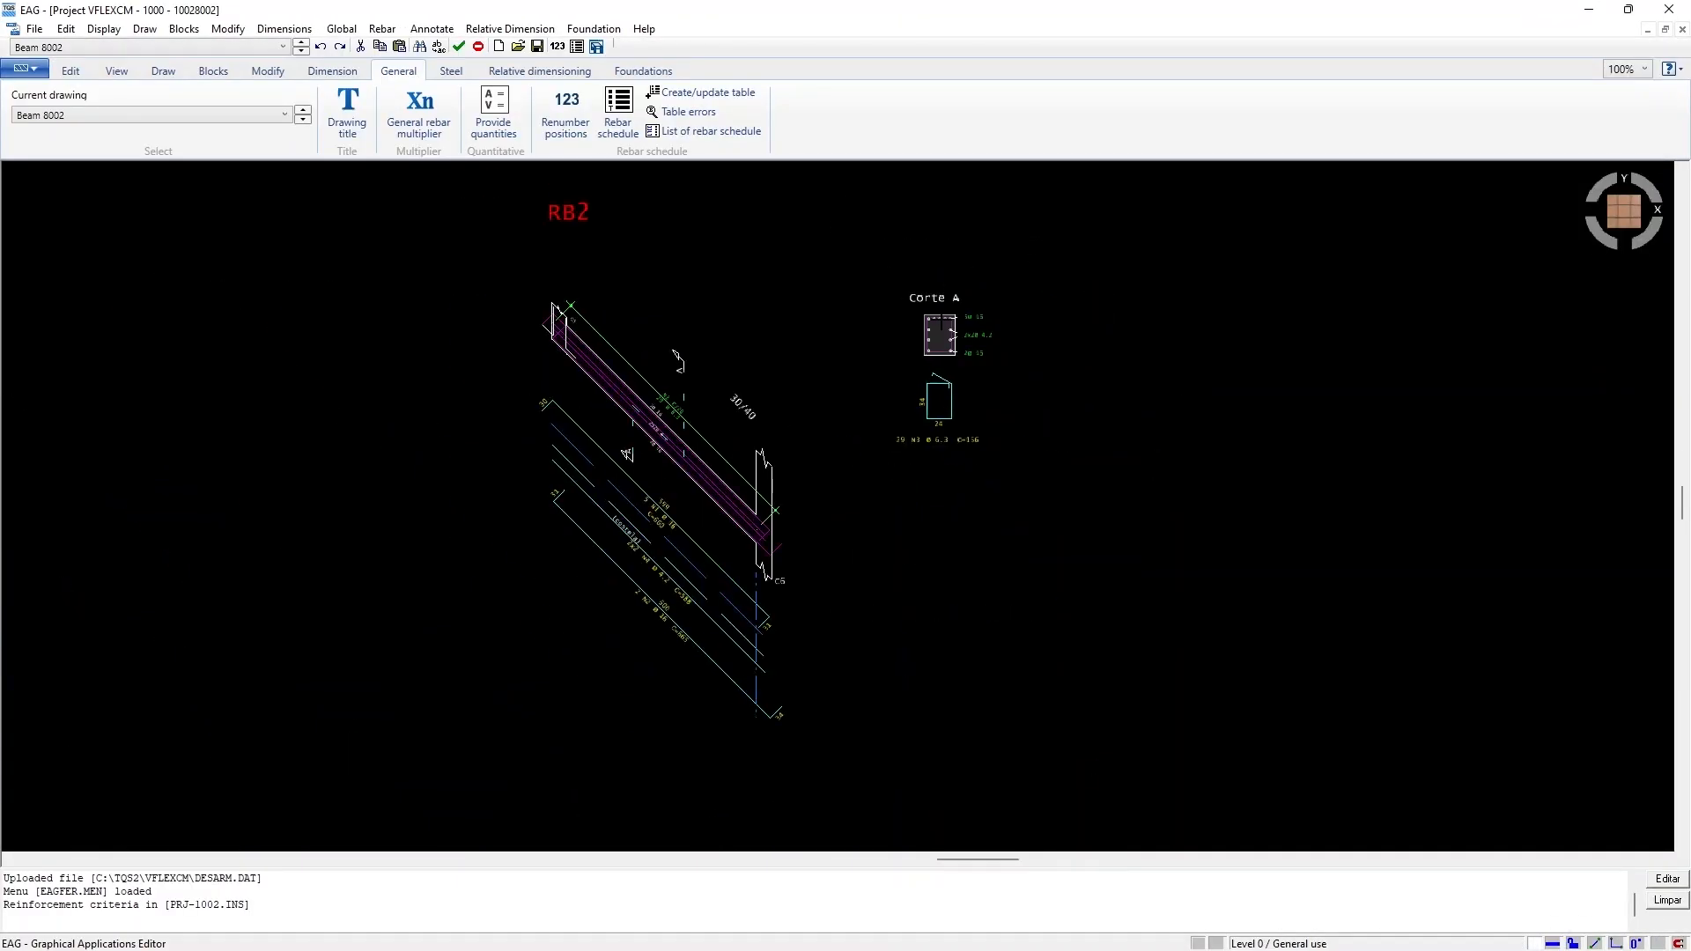
scroll(549, 466, down, 1)
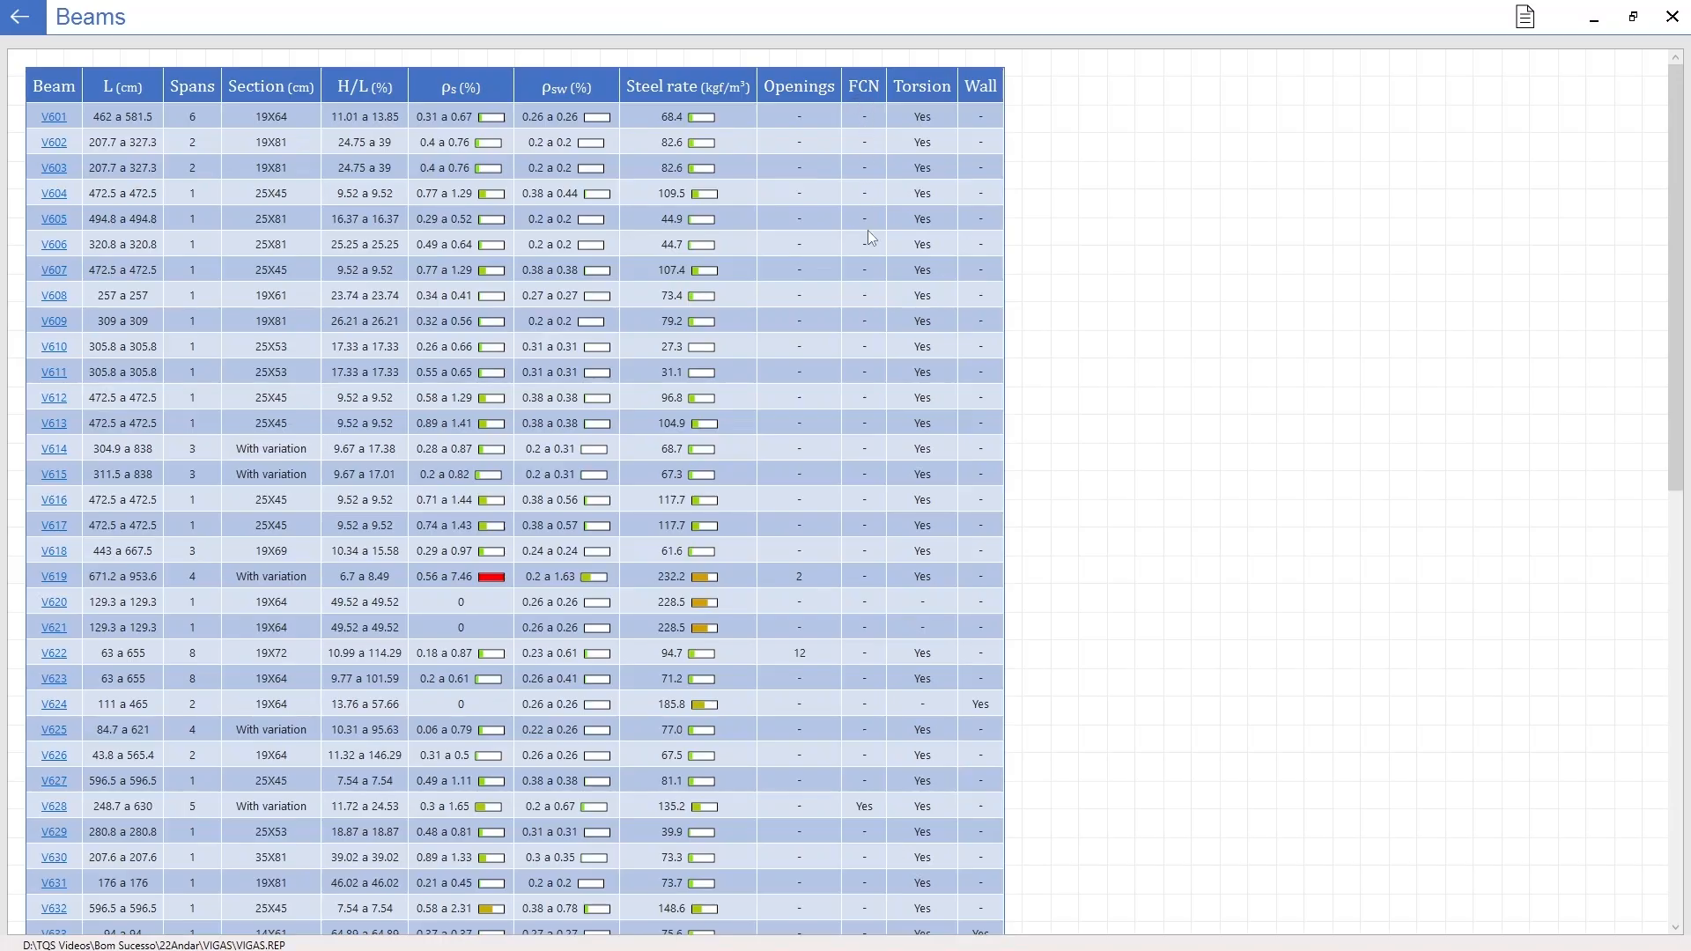
Review the 22Andar beams summary table and open the details of beam V655
scroll(865, 717, down, 8)
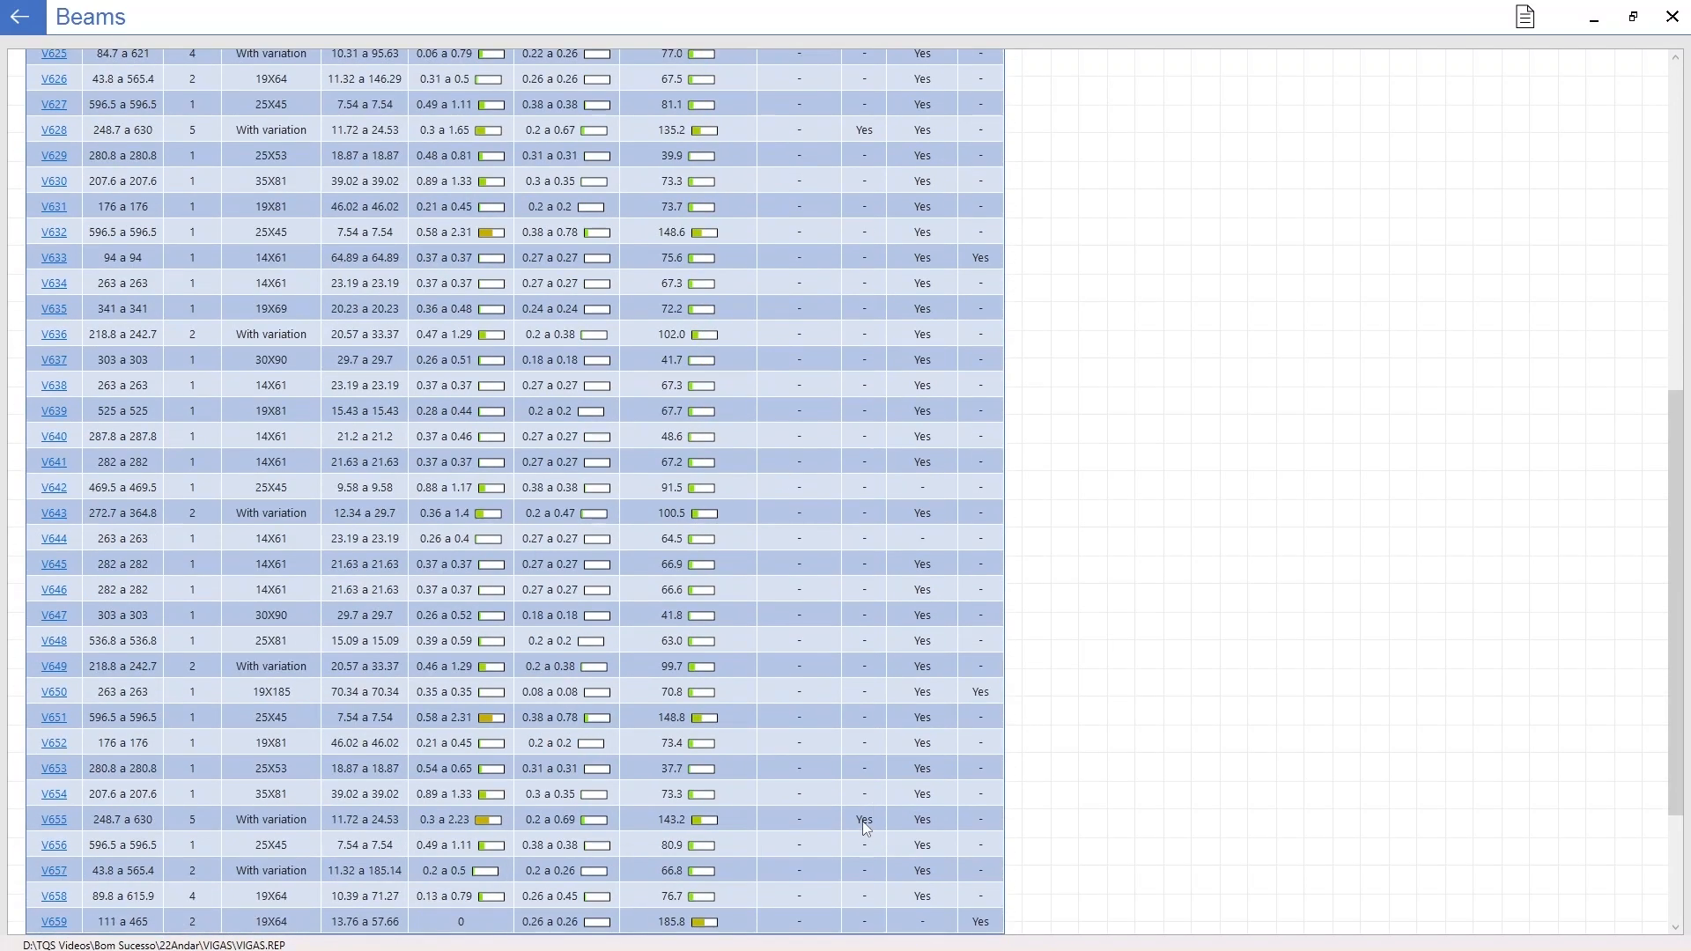
click(68, 820)
scroll(101, 475, down, 6)
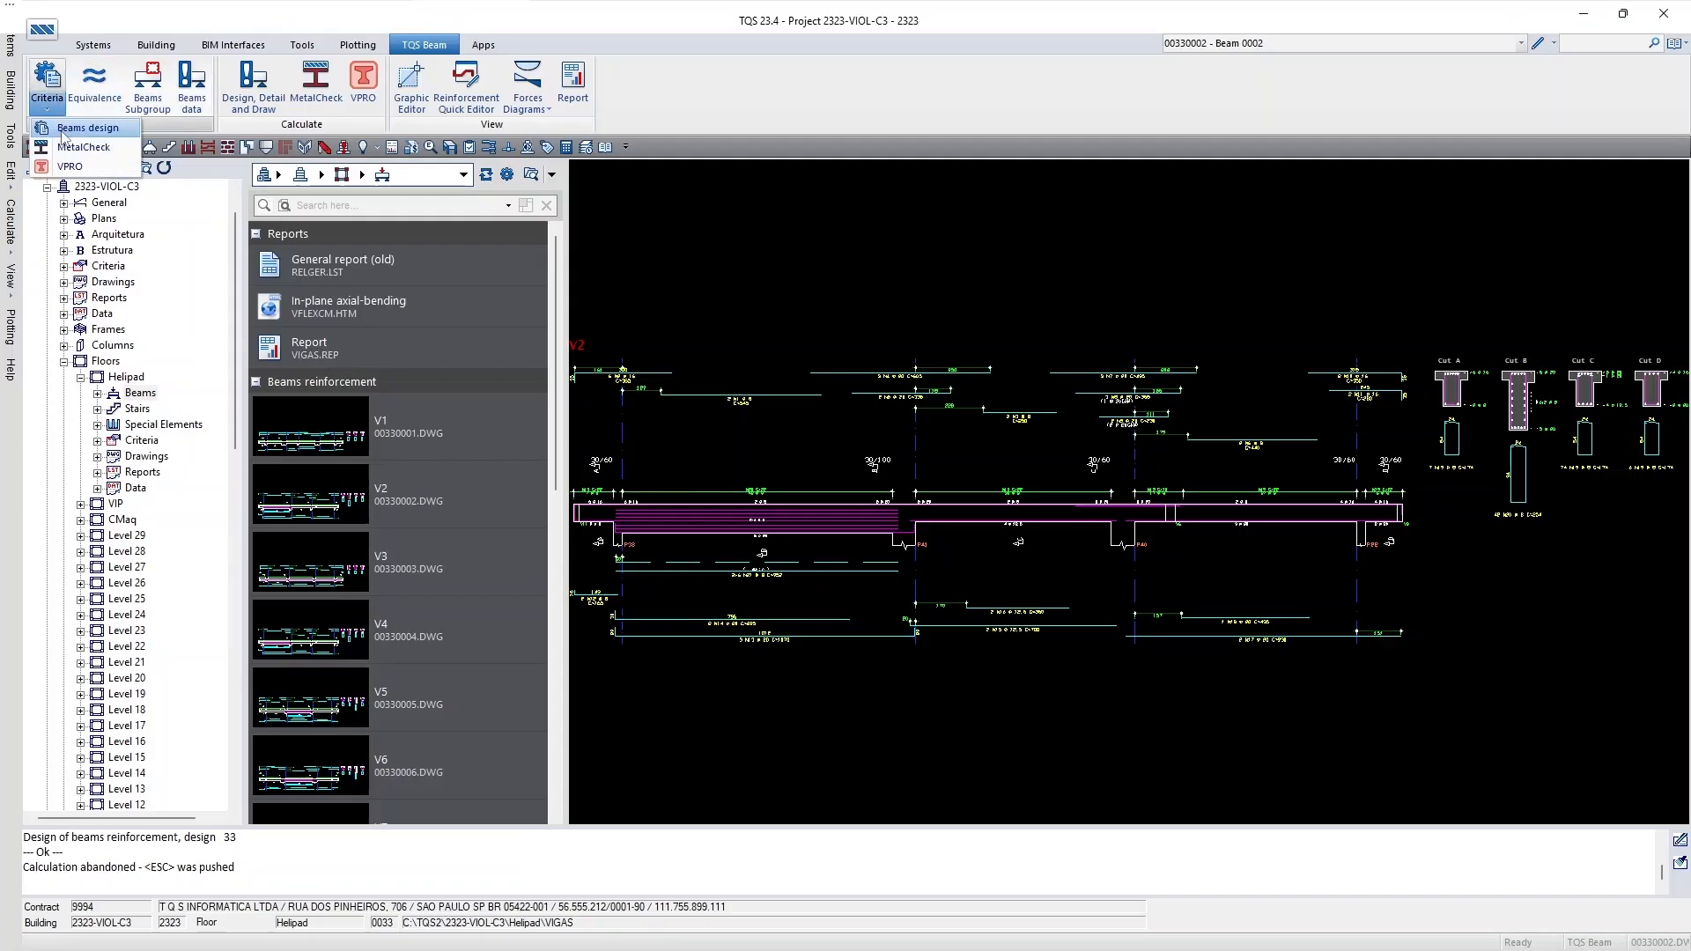
Open the beams design criteria and review the band 1 placement tables for bottom and top reinforcements
click(87, 127)
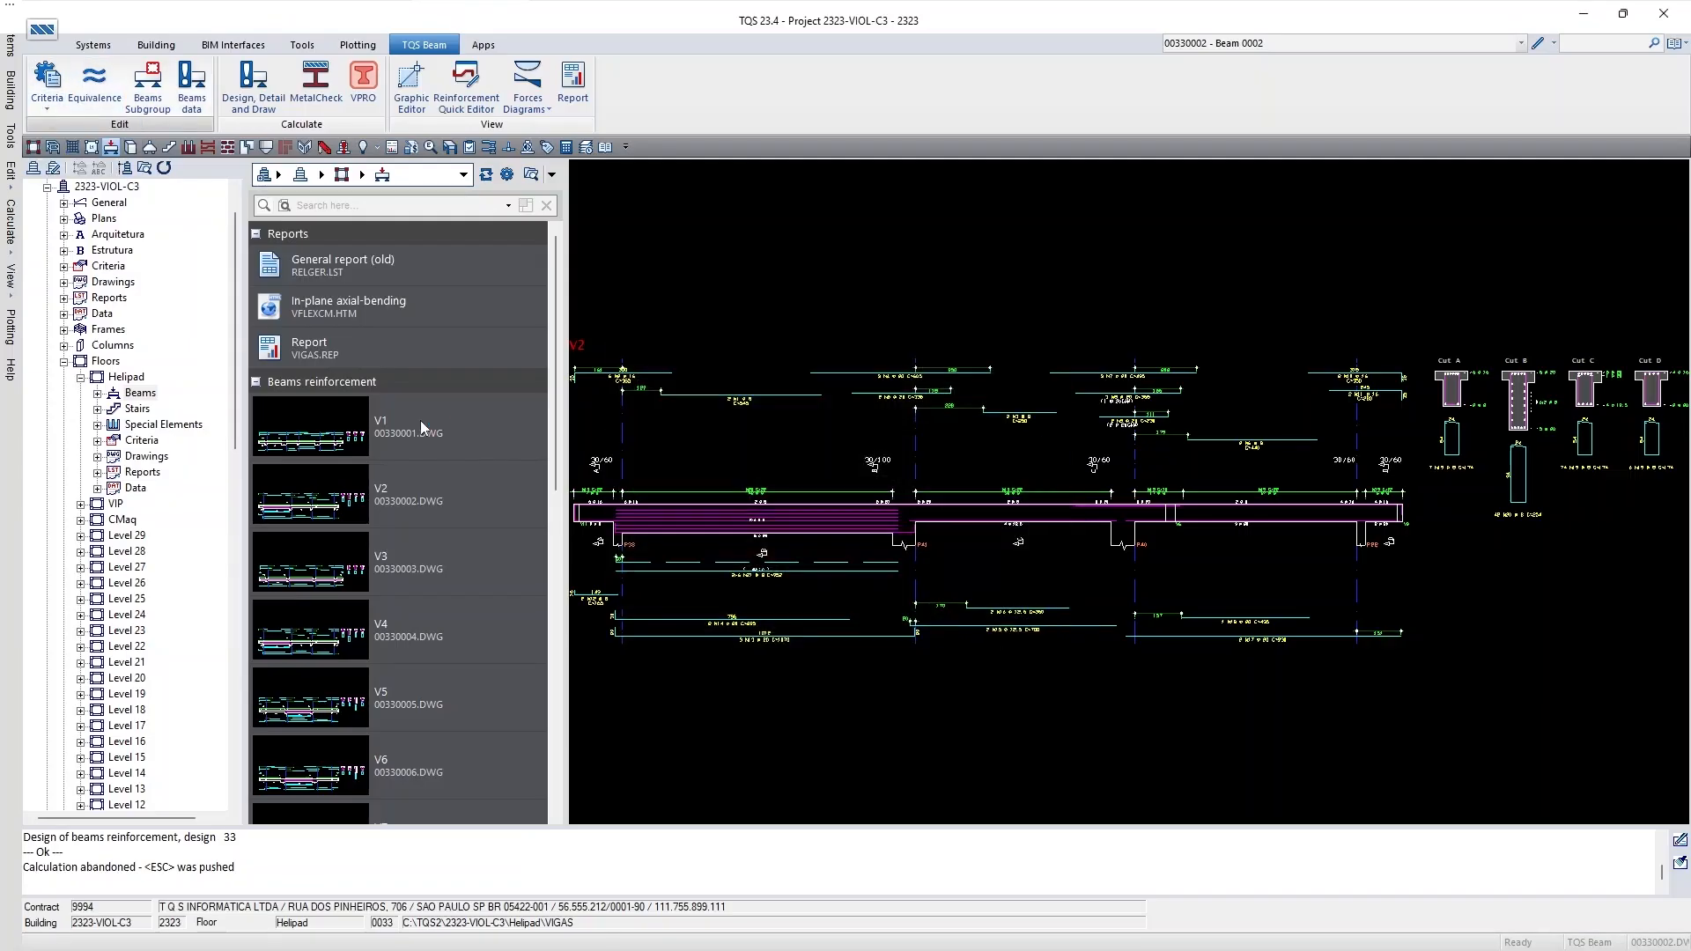
scroll(763, 560, down, 3)
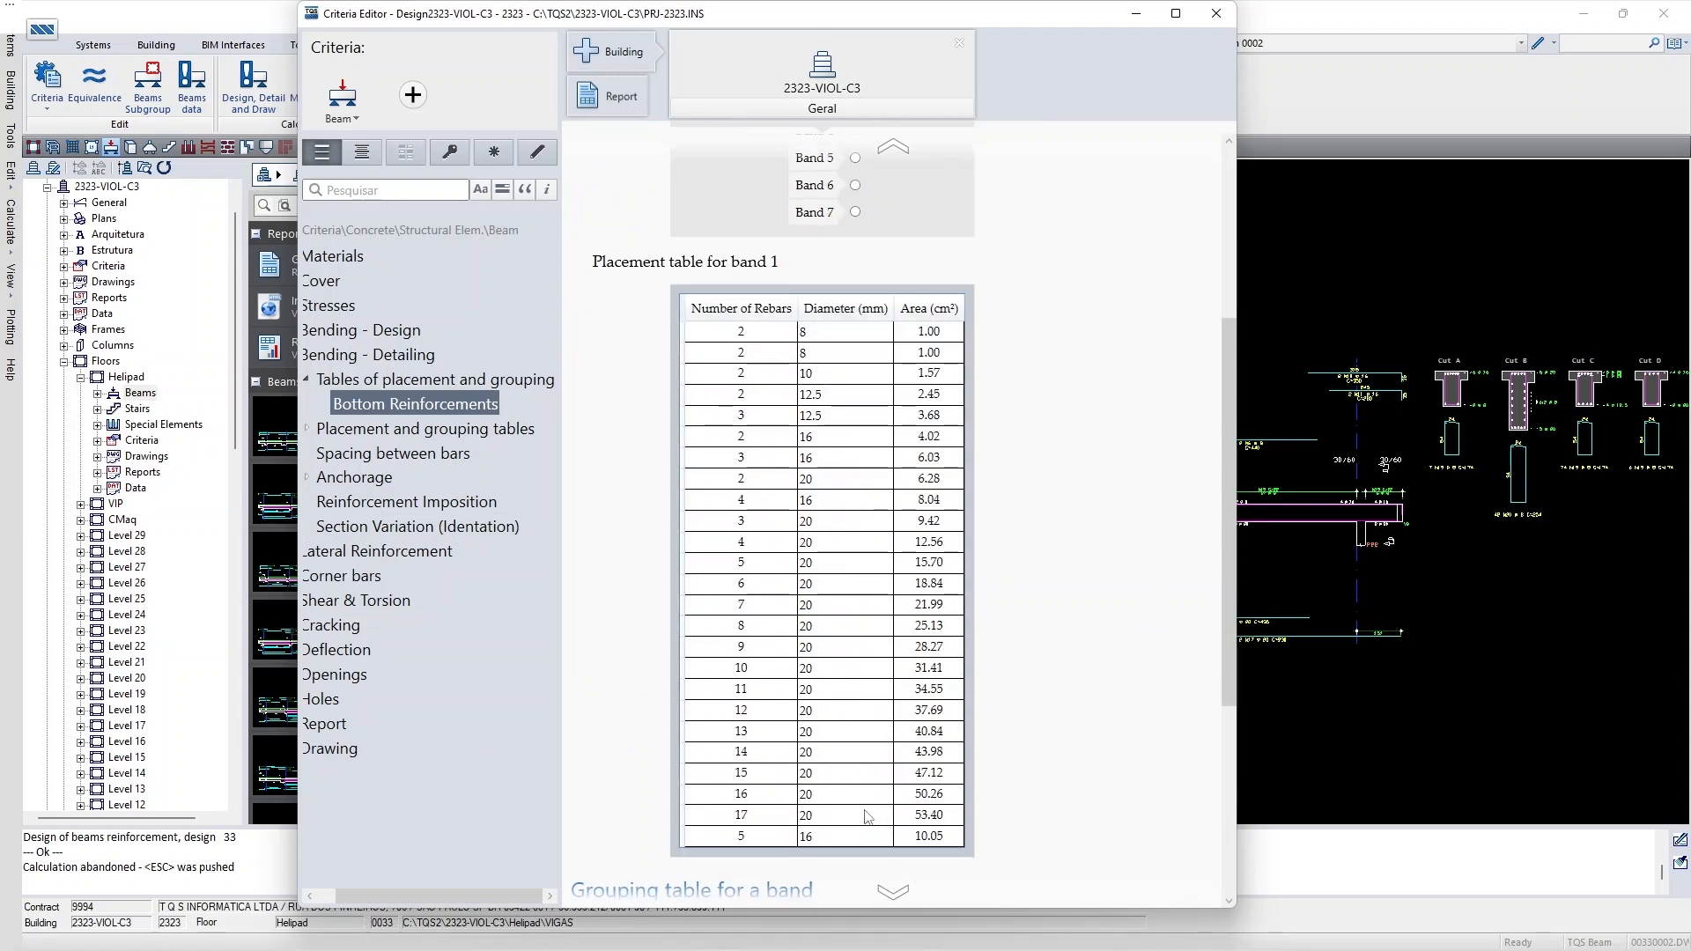
click(361, 429)
click(348, 454)
scroll(1045, 648, down, 4)
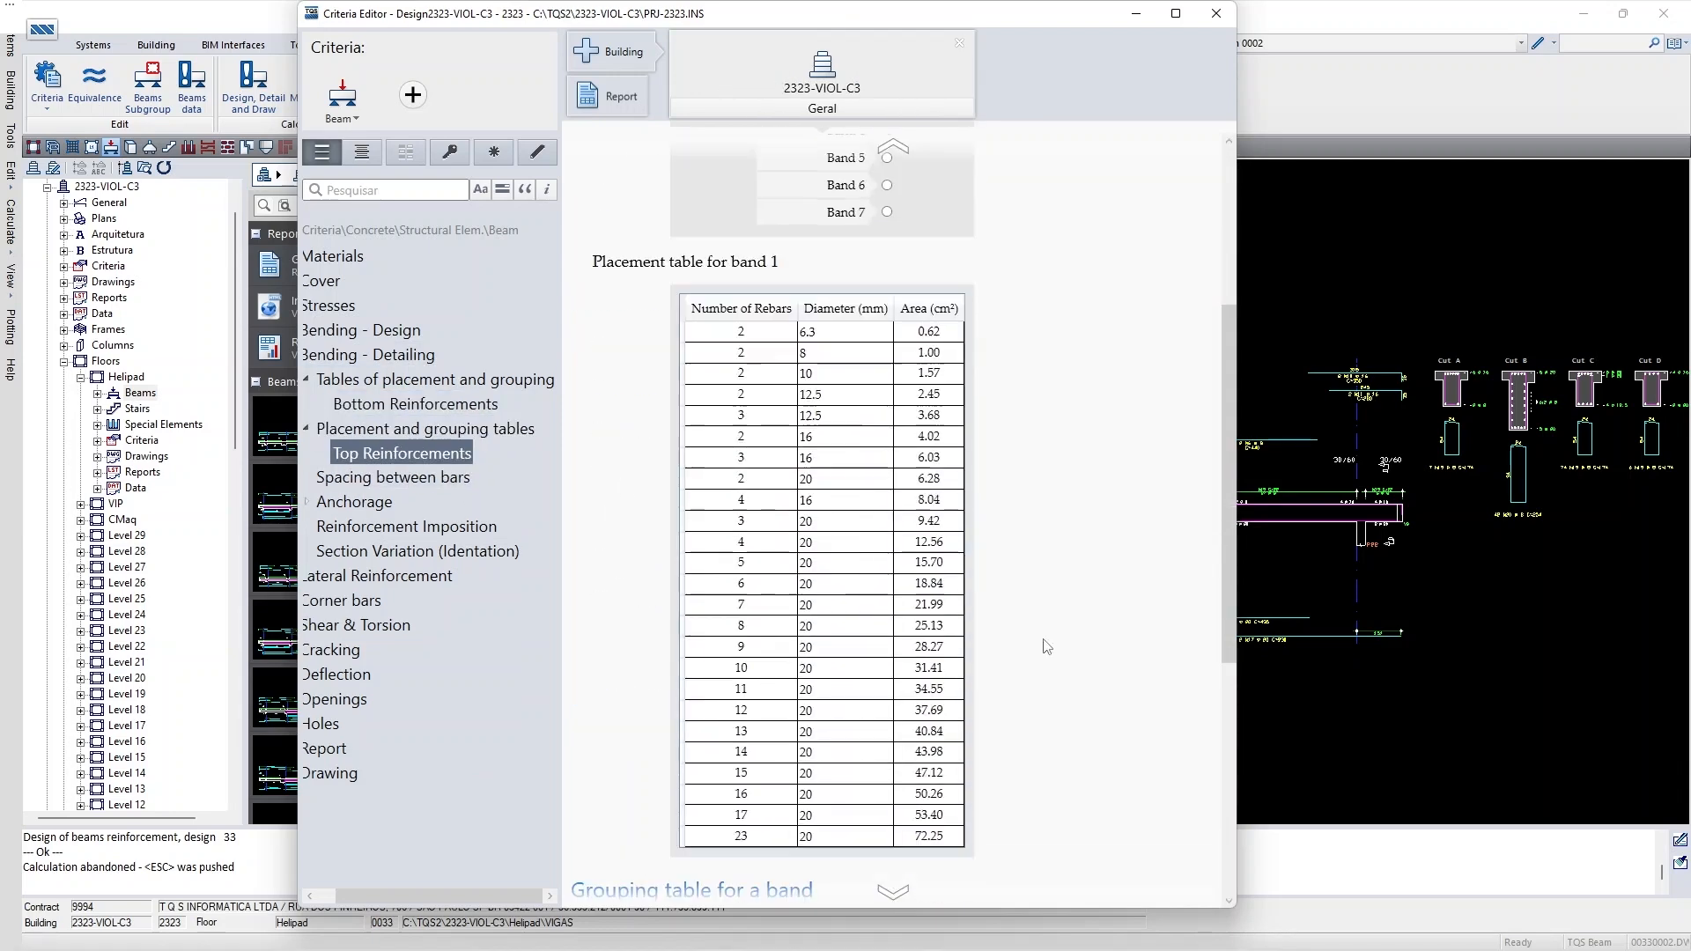
click(1232, 18)
Open the Beam 0002 drawing of project 2323-VIOL-C3 and inspect its longitudinal bars and section cuts A to D
click(820, 548)
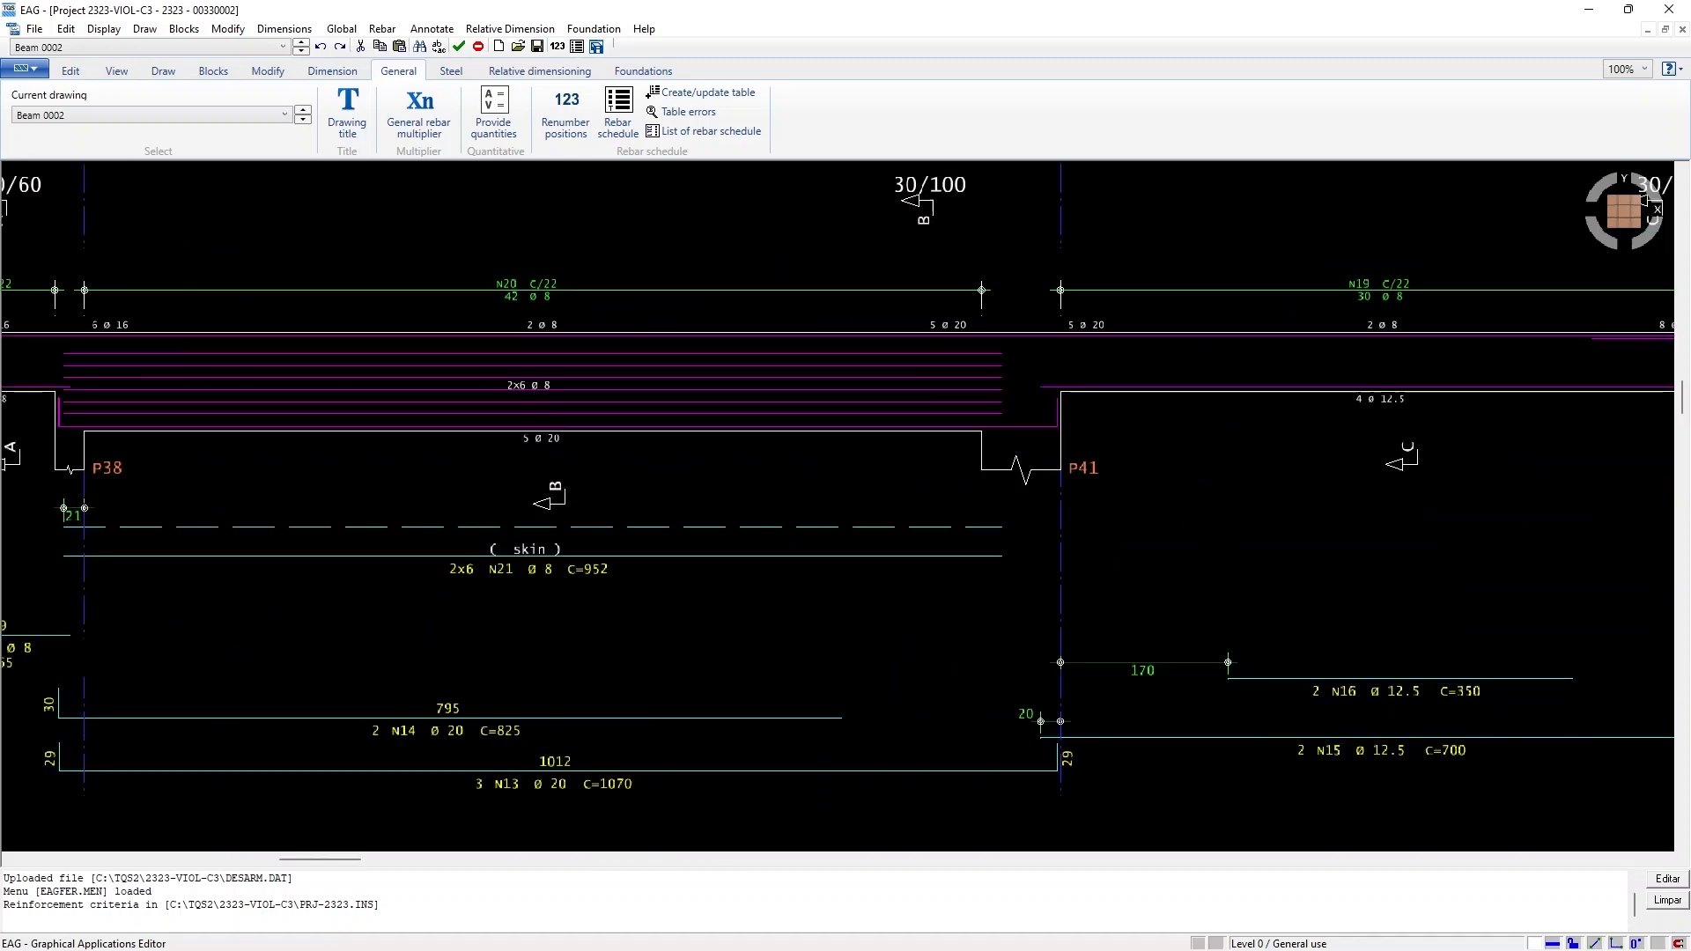
scroll(169, 724, down, 3)
middle_drag(824, 190, 766, 608)
scroll(766, 607, up, 4)
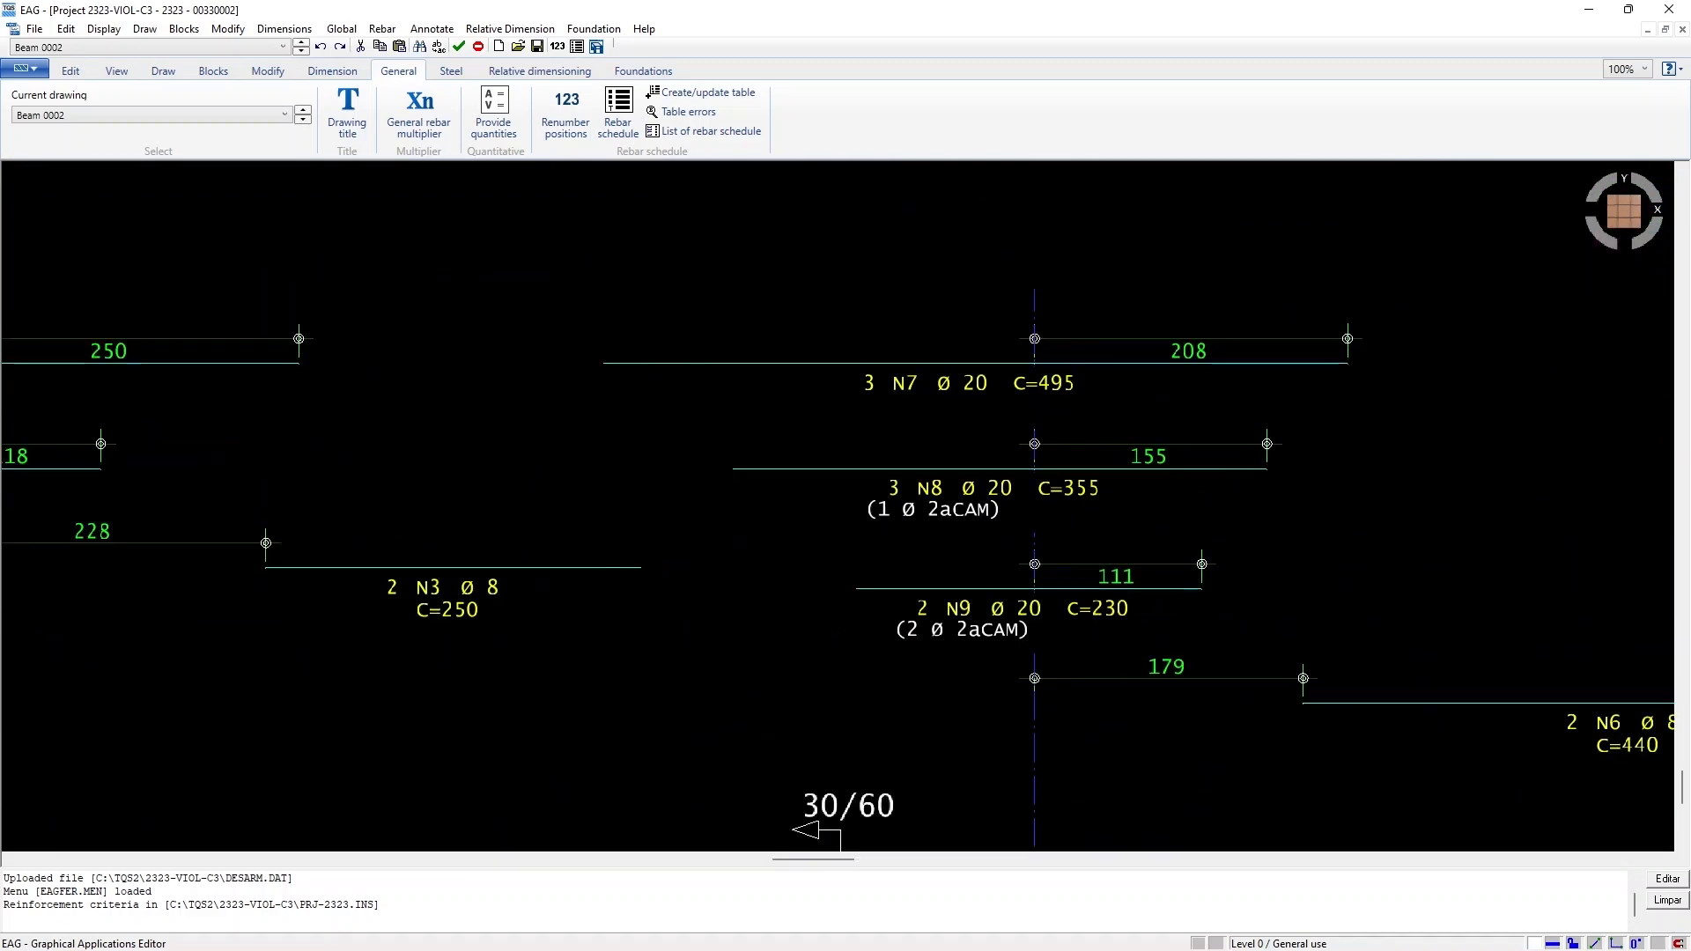
middle_drag(649, 521, 1231, 430)
scroll(1093, 476, down, 7)
middle_drag(1577, 455, 1267, 321)
scroll(1321, 321, up, 7)
middle_drag(1488, 353, 1136, 352)
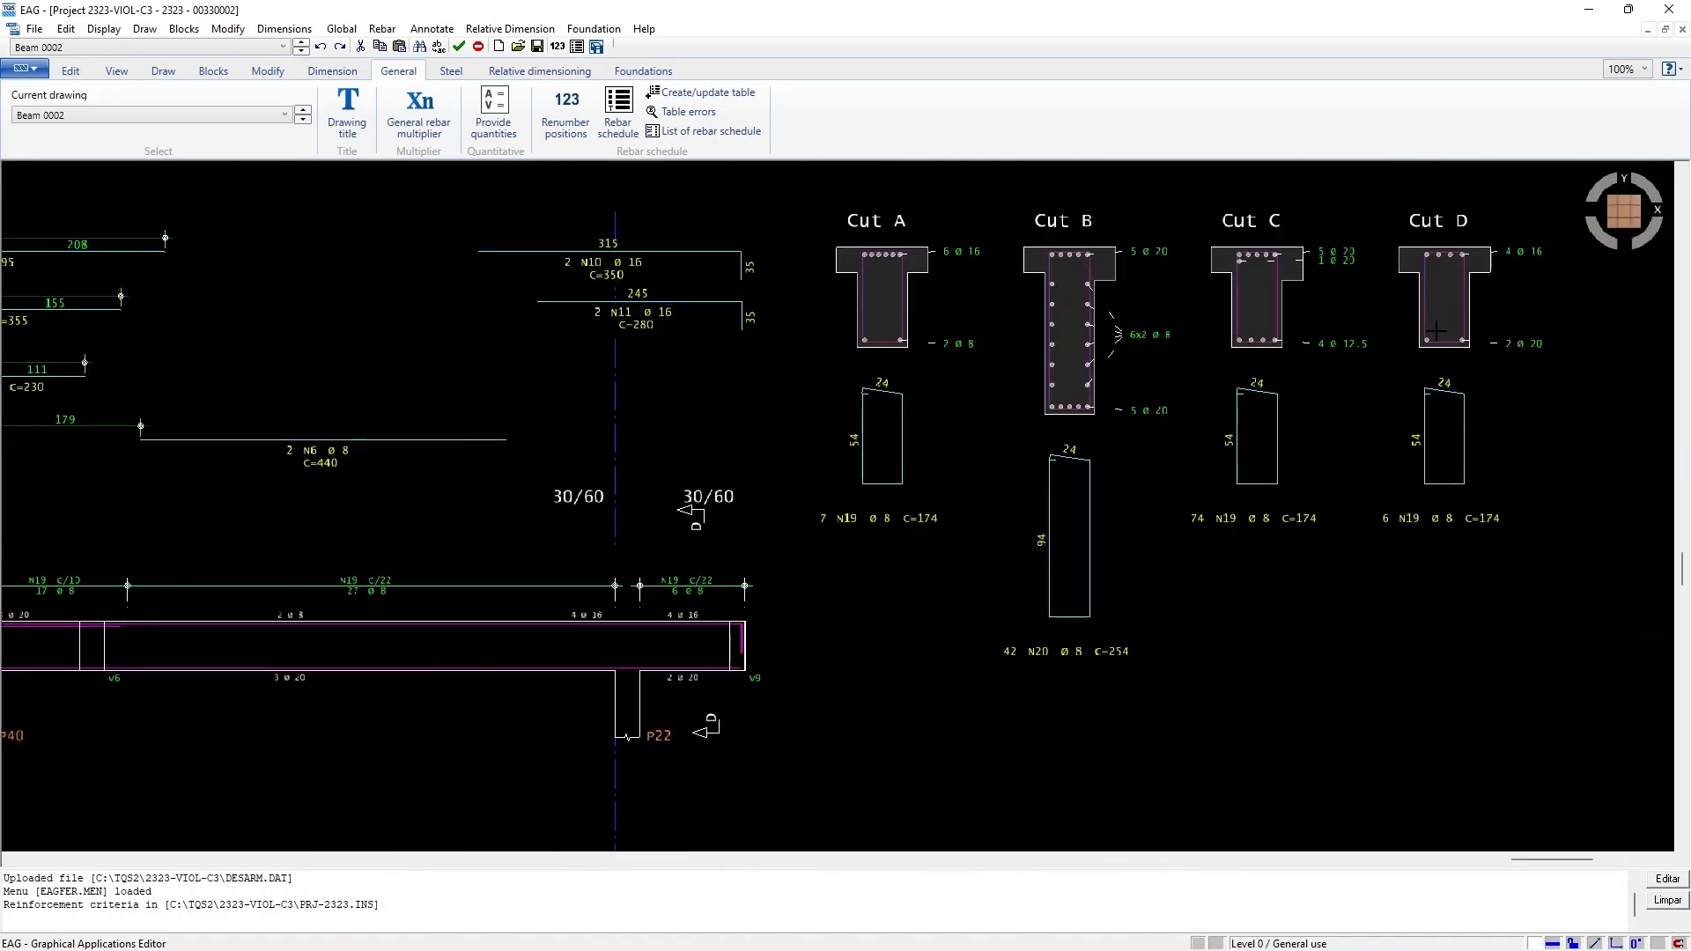
scroll(1444, 395, down, 8)
Advance to the Beam 0005 drawing and inspect its span reinforcement detailing
click(303, 120)
click(303, 119)
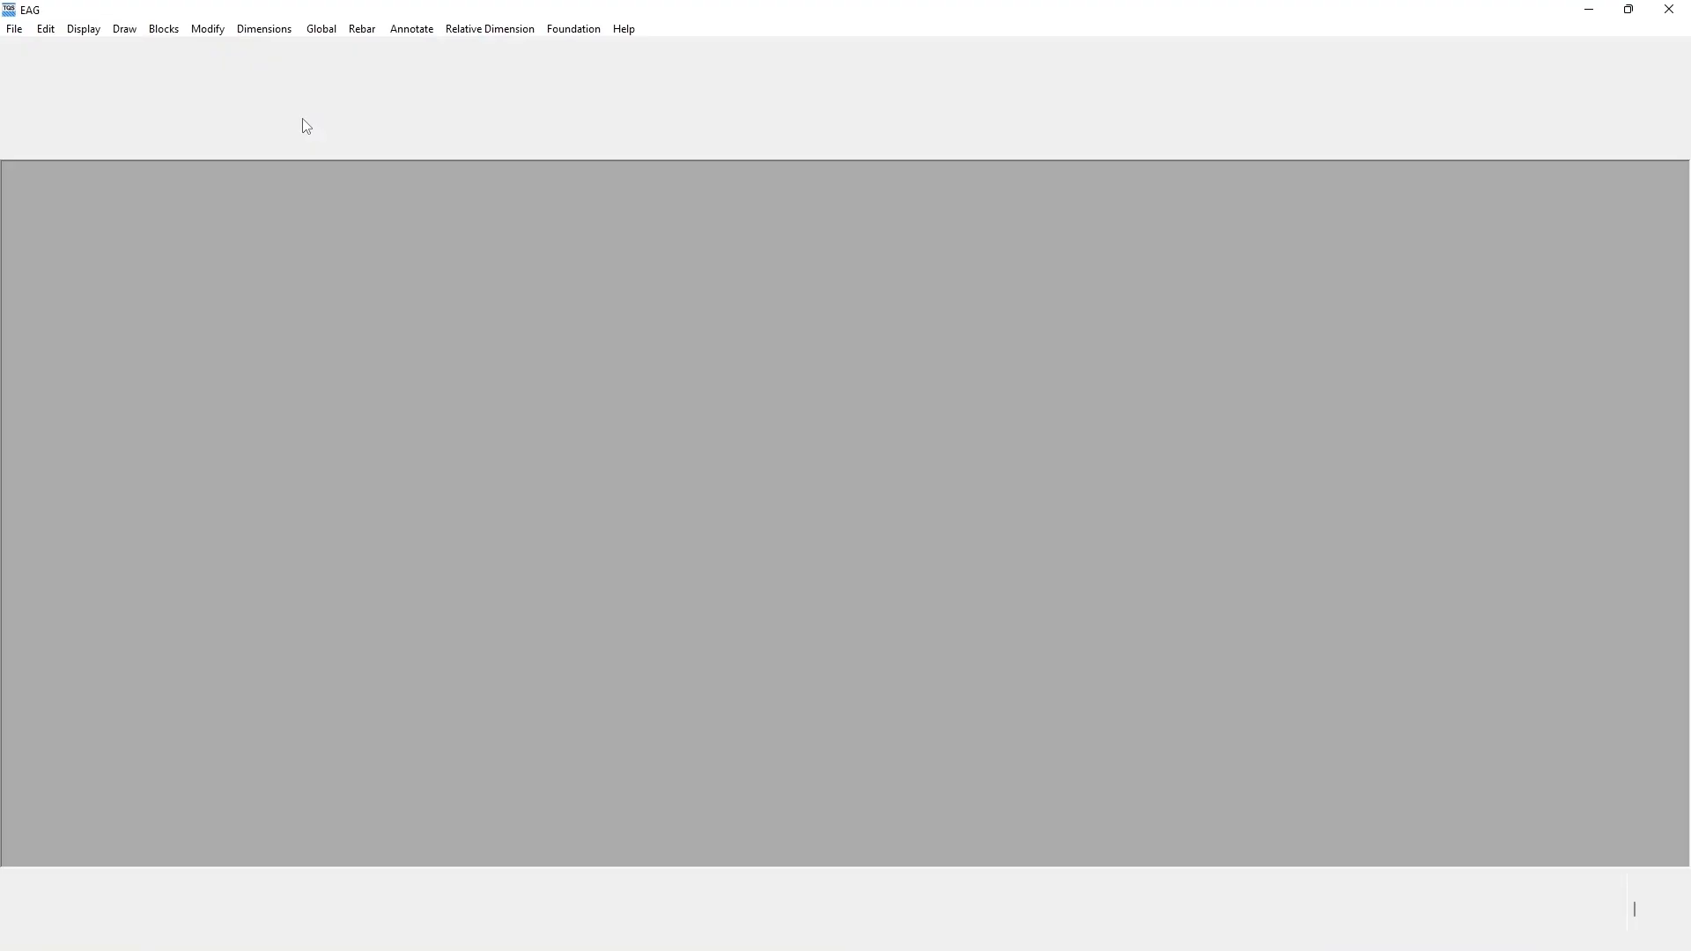
scroll(467, 339, up, 4)
scroll(916, 181, down, 2)
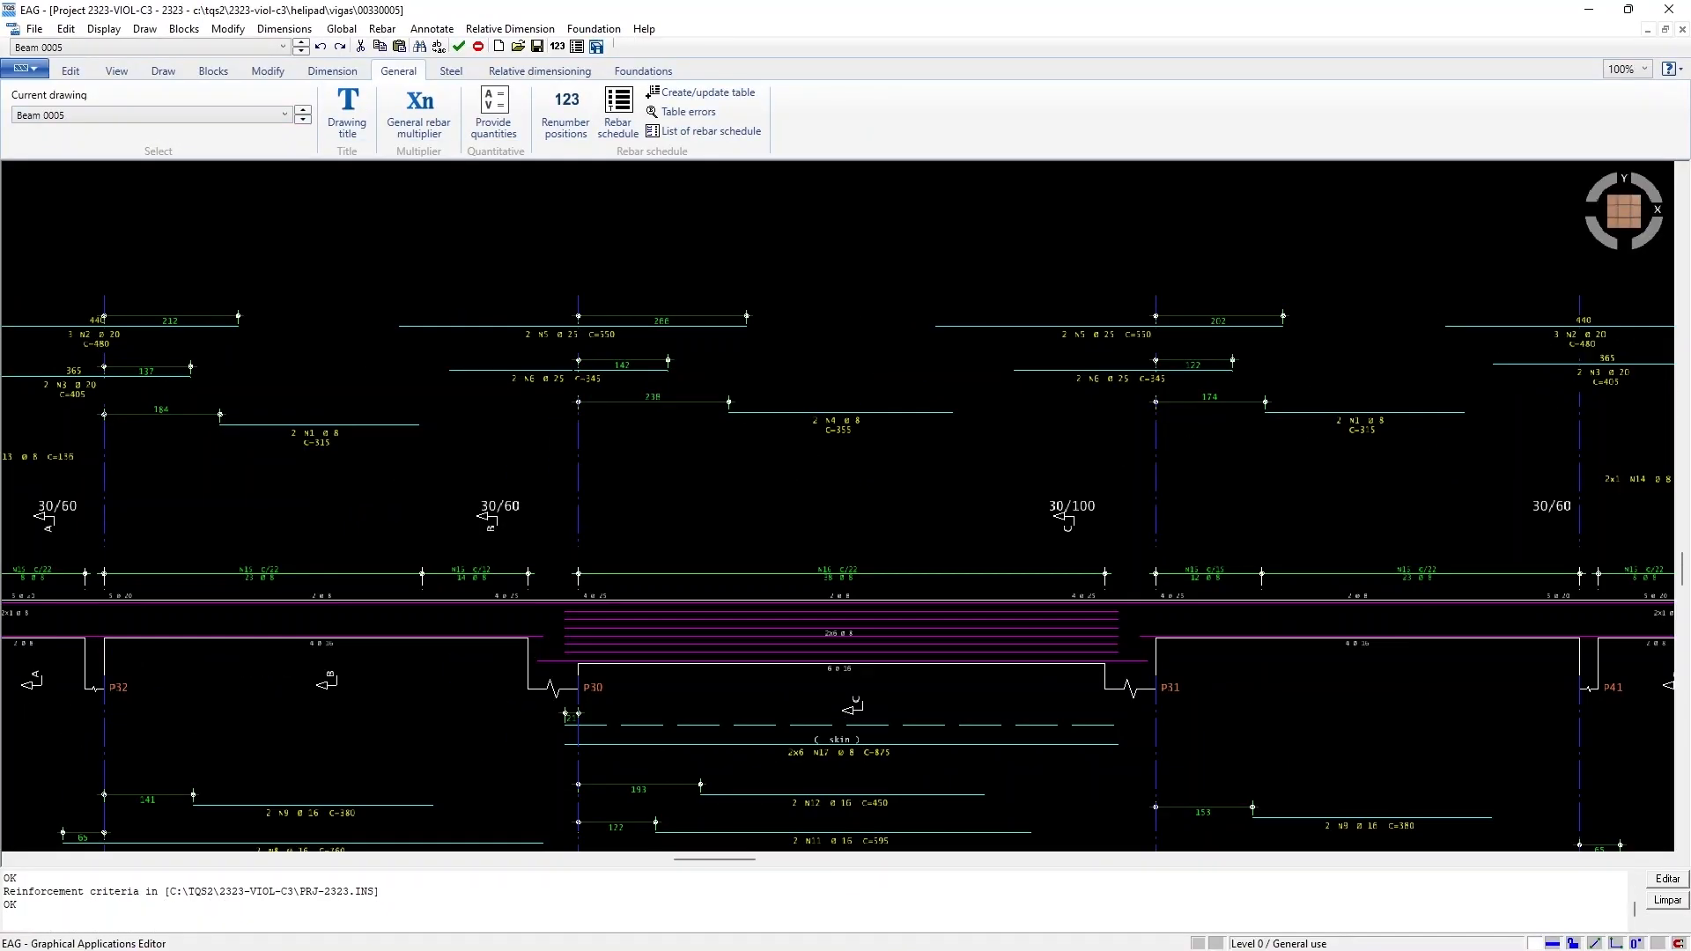
scroll(846, 507, up, 2)
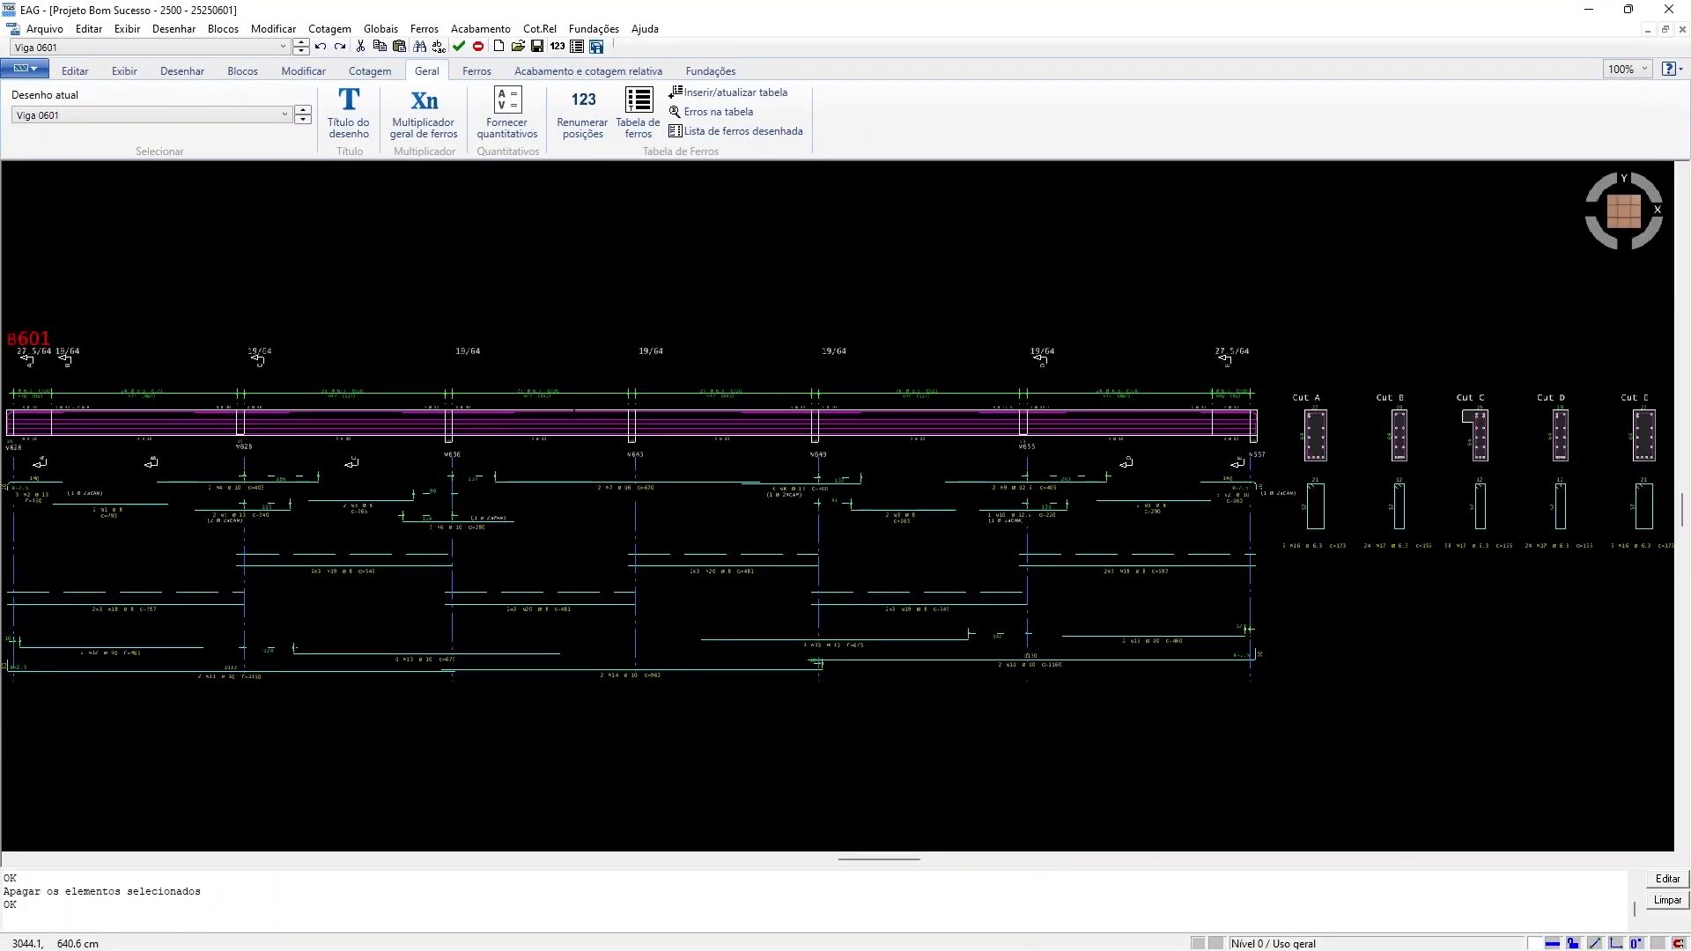
Inspect the rebar detailing at the V626 end of the Viga 0601 drawing in the Bom Sucesso project
scroll(624, 420, down, 1)
middle_drag(624, 420, 1409, 392)
scroll(921, 526, up, 6)
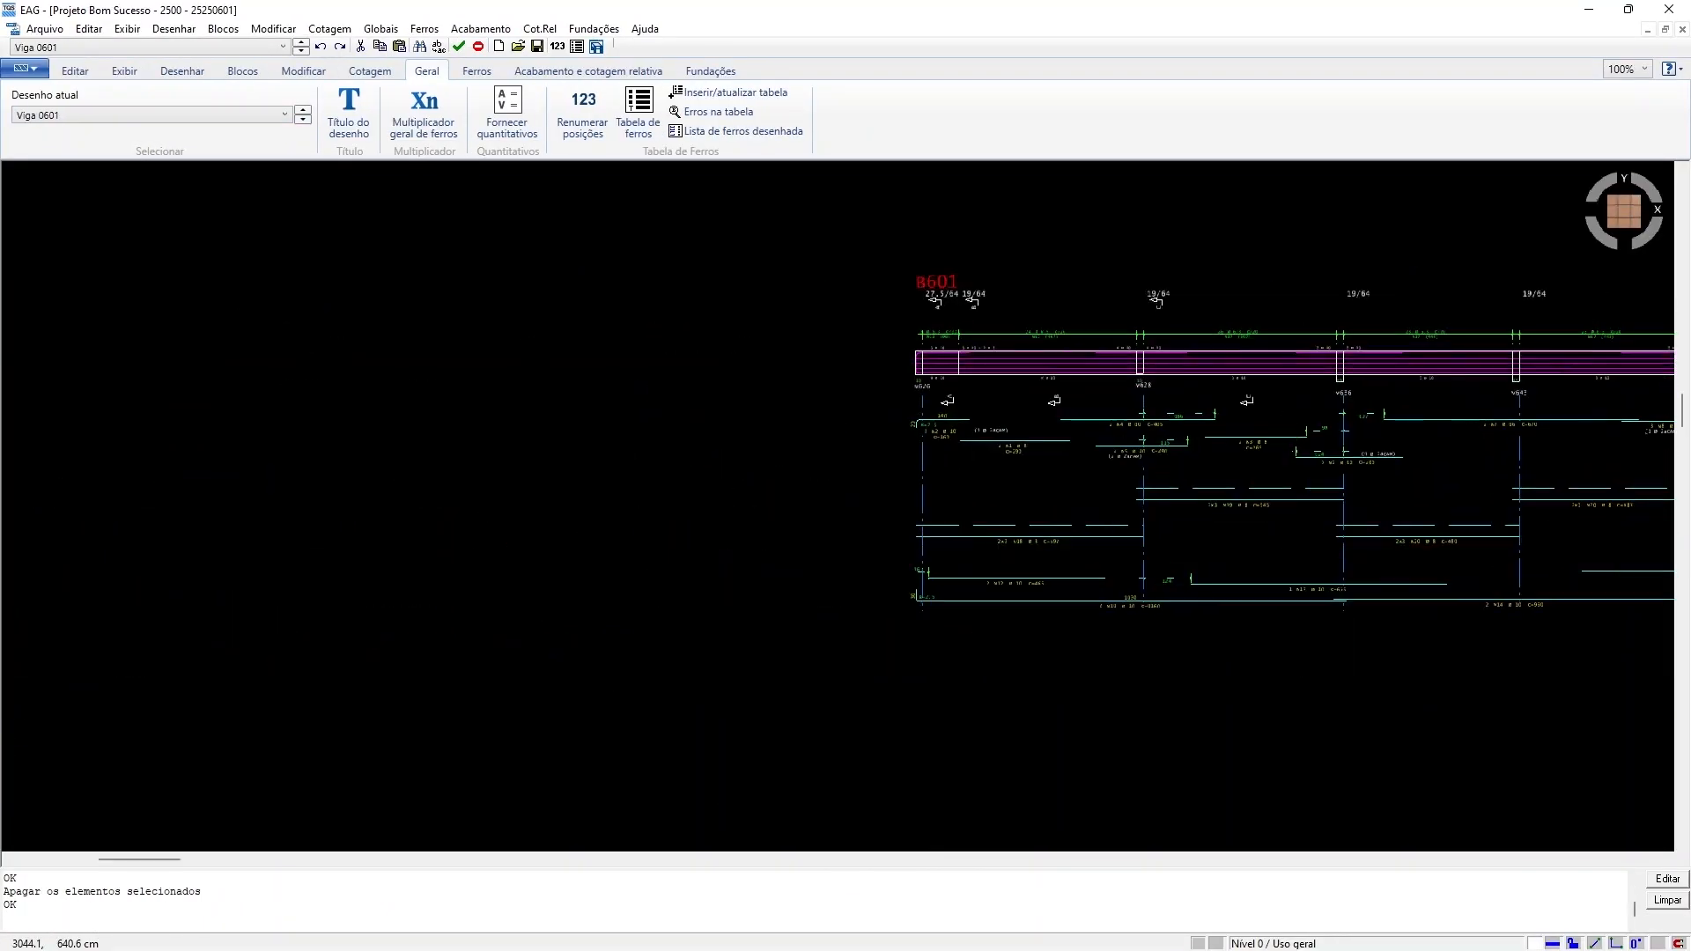
scroll(1220, 327, up, 1)
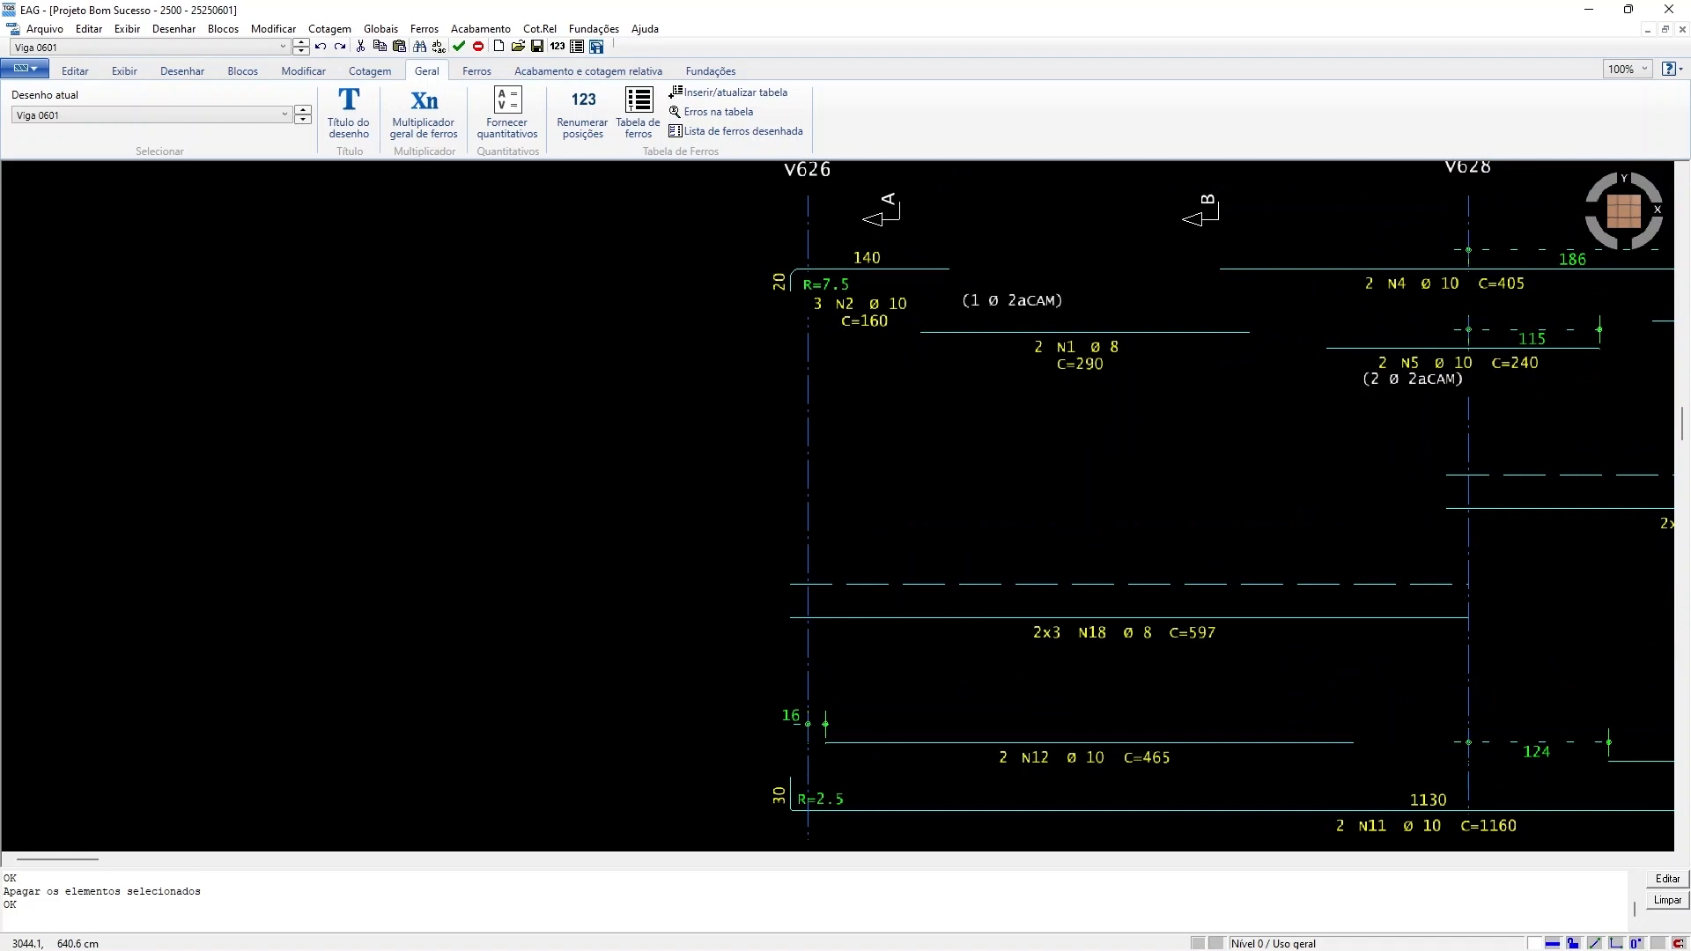
middle_drag(1153, 450, 1026, 442)
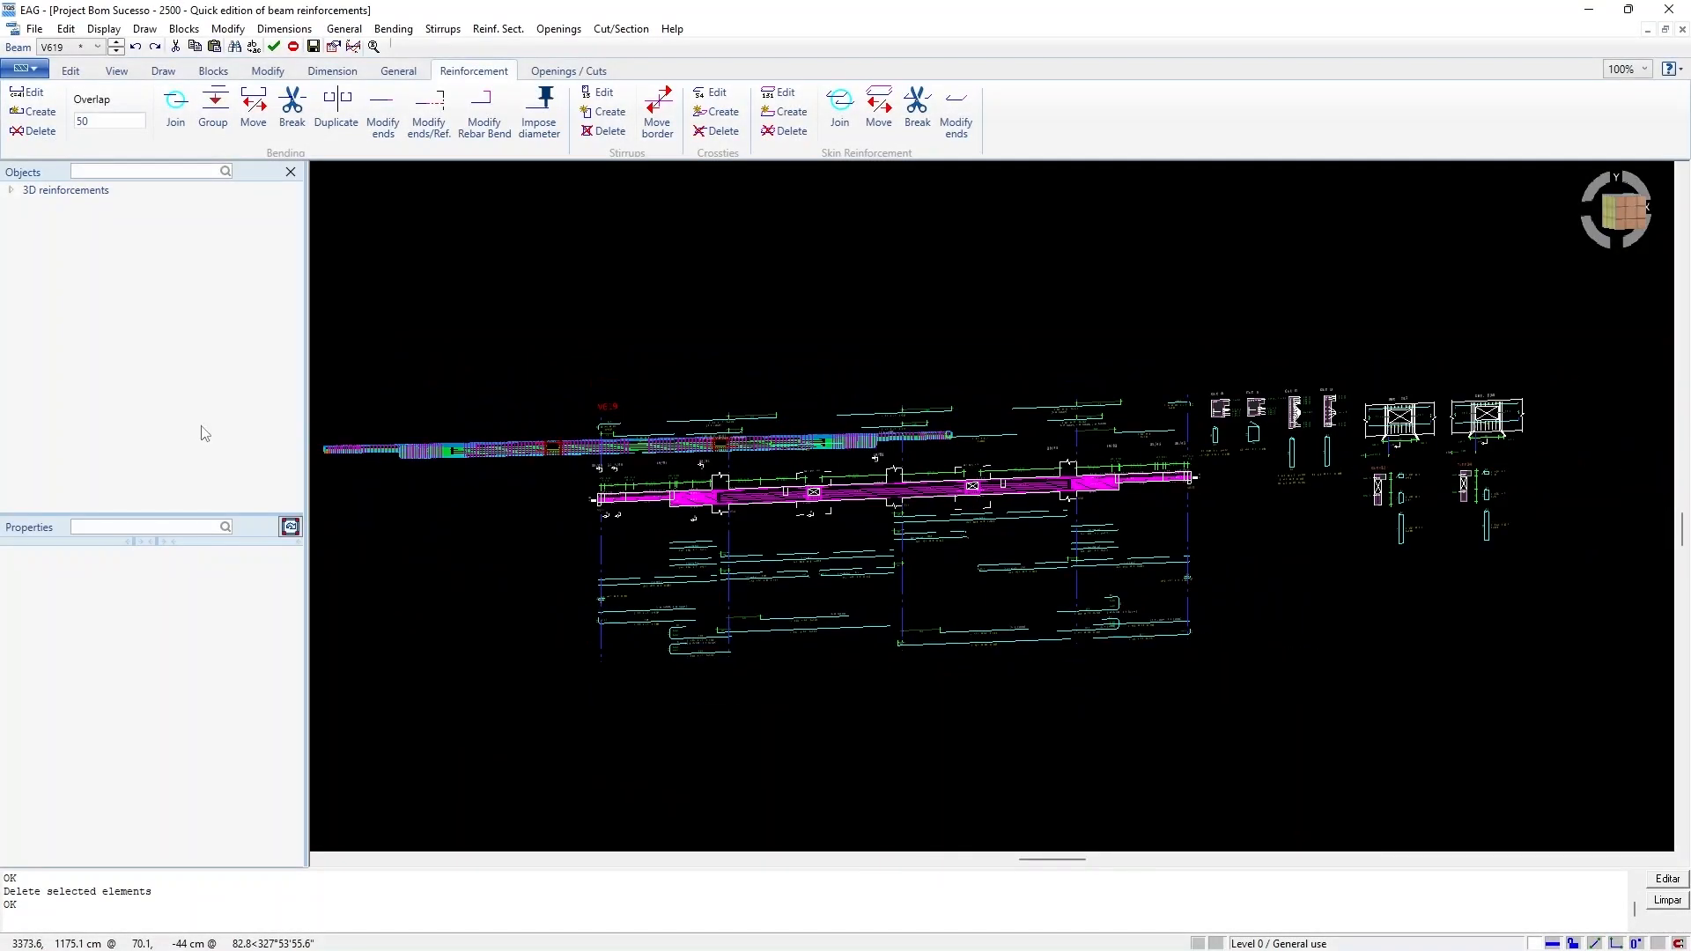
Examine the 3D reinforcement cage at the end of beam V619 and return to the front view
scroll(402, 429, up, 5)
middle_drag(402, 428, 468, 513)
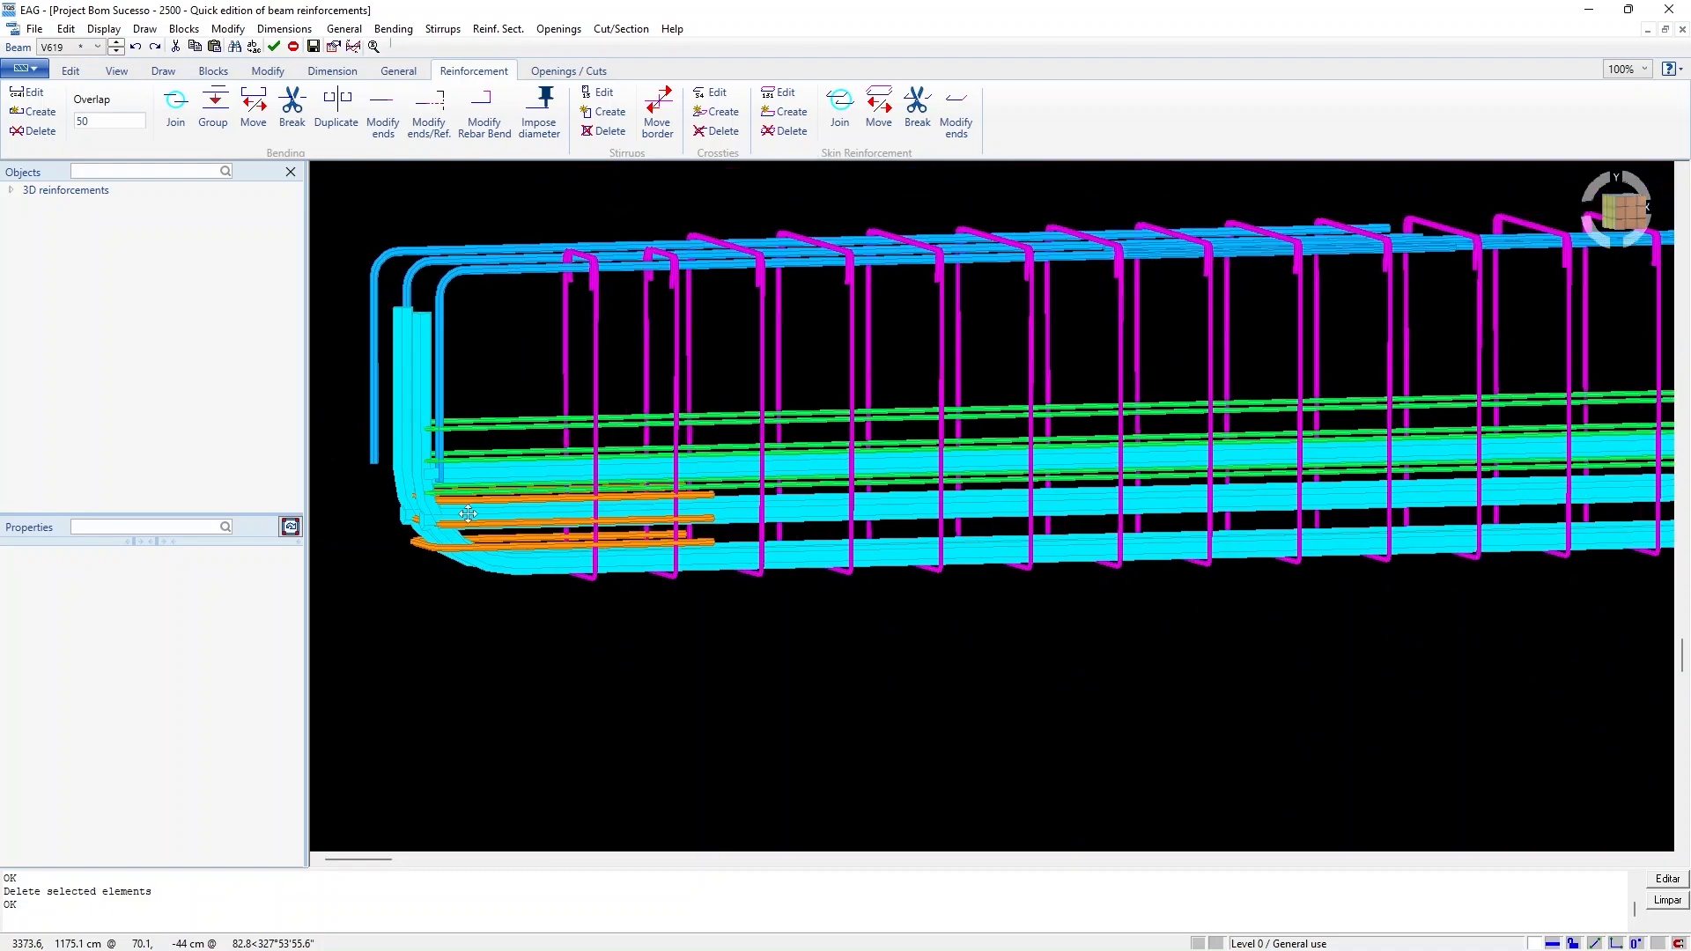
click(1633, 213)
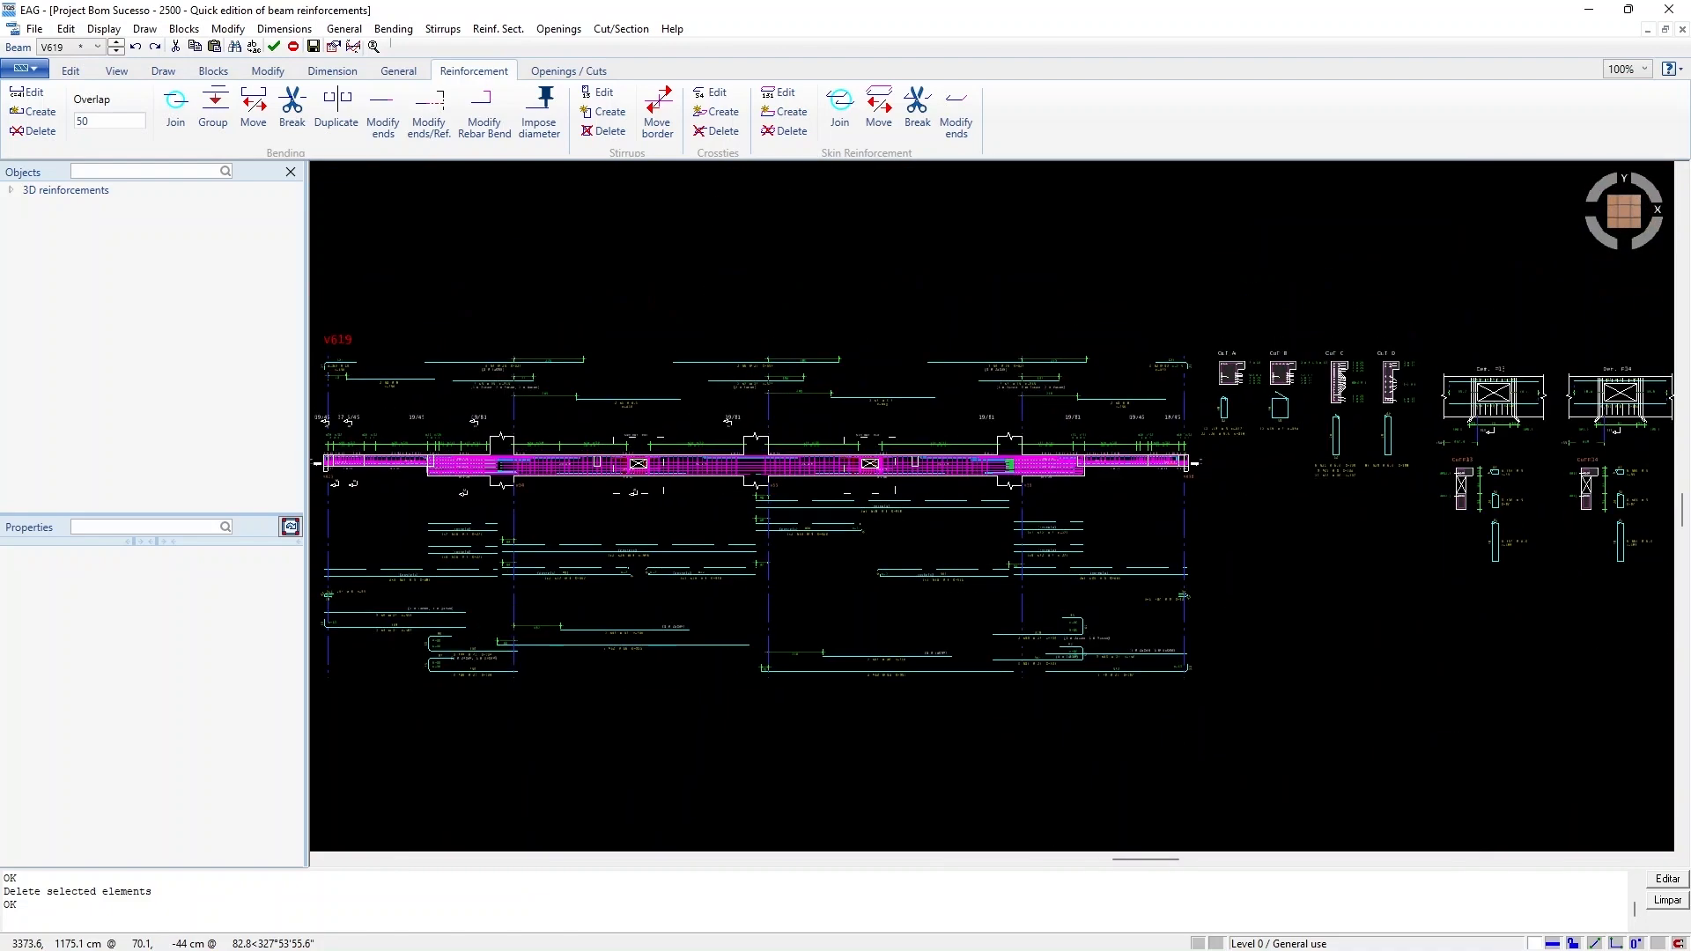
Examine beam V619's bottom, skin and top bar detailing together with its section cuts
scroll(1195, 660, up, 10)
scroll(1167, 658, down, 5)
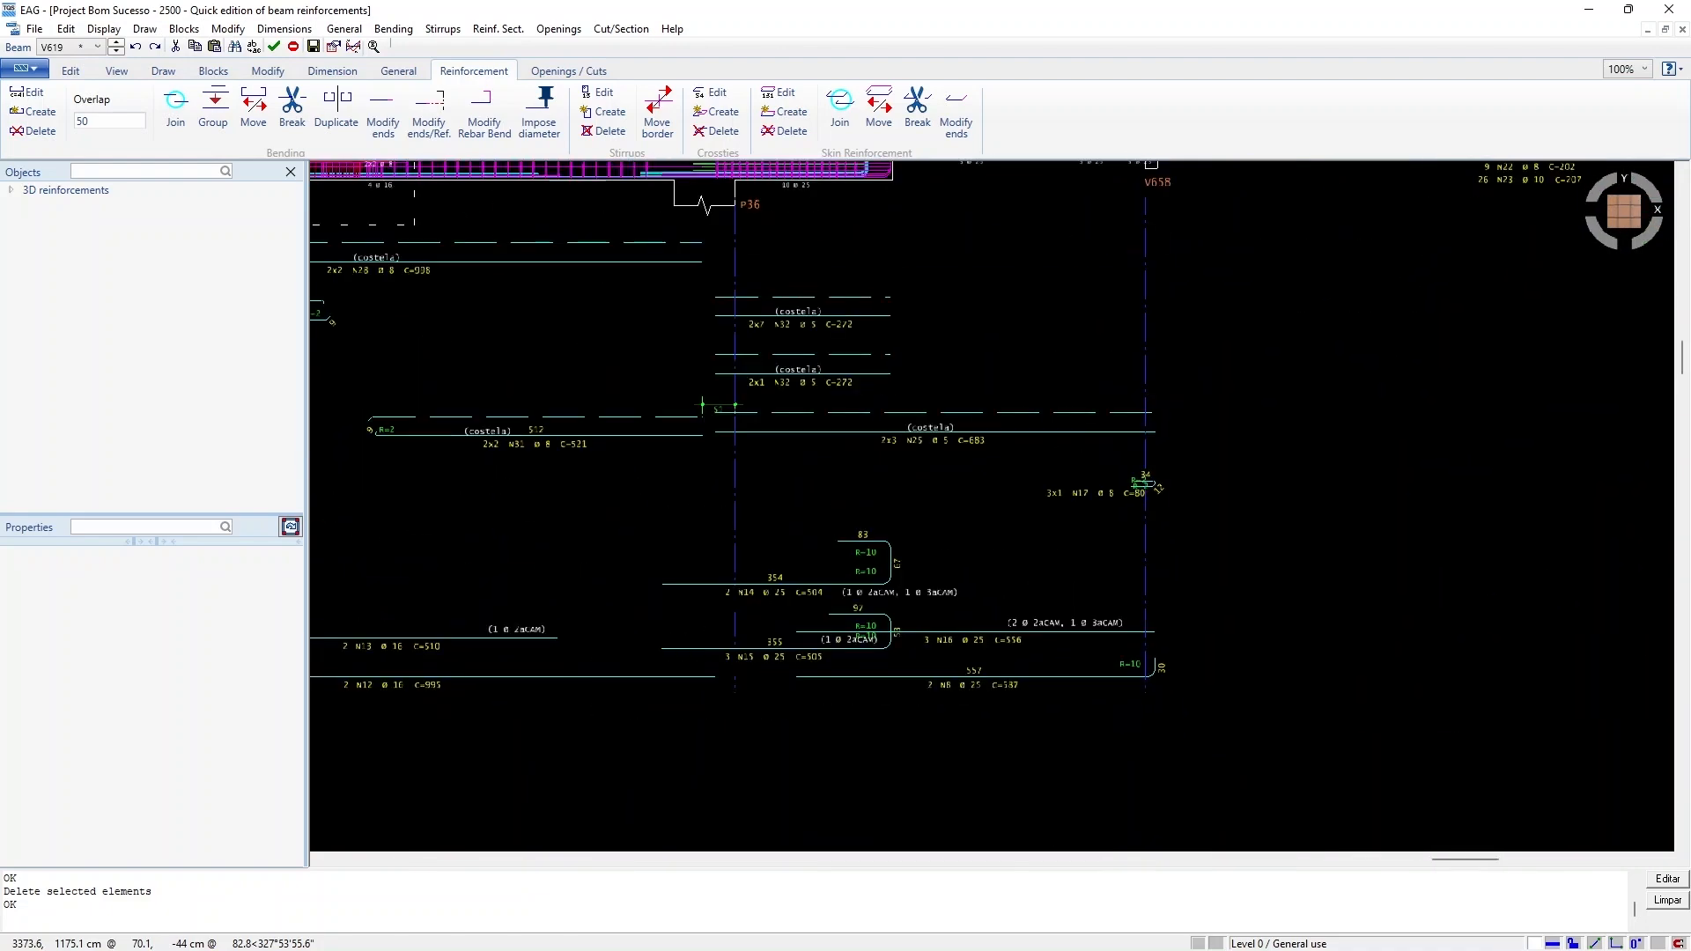
scroll(1176, 460, up, 3)
scroll(584, 339, down, 5)
scroll(1109, 264, up, 8)
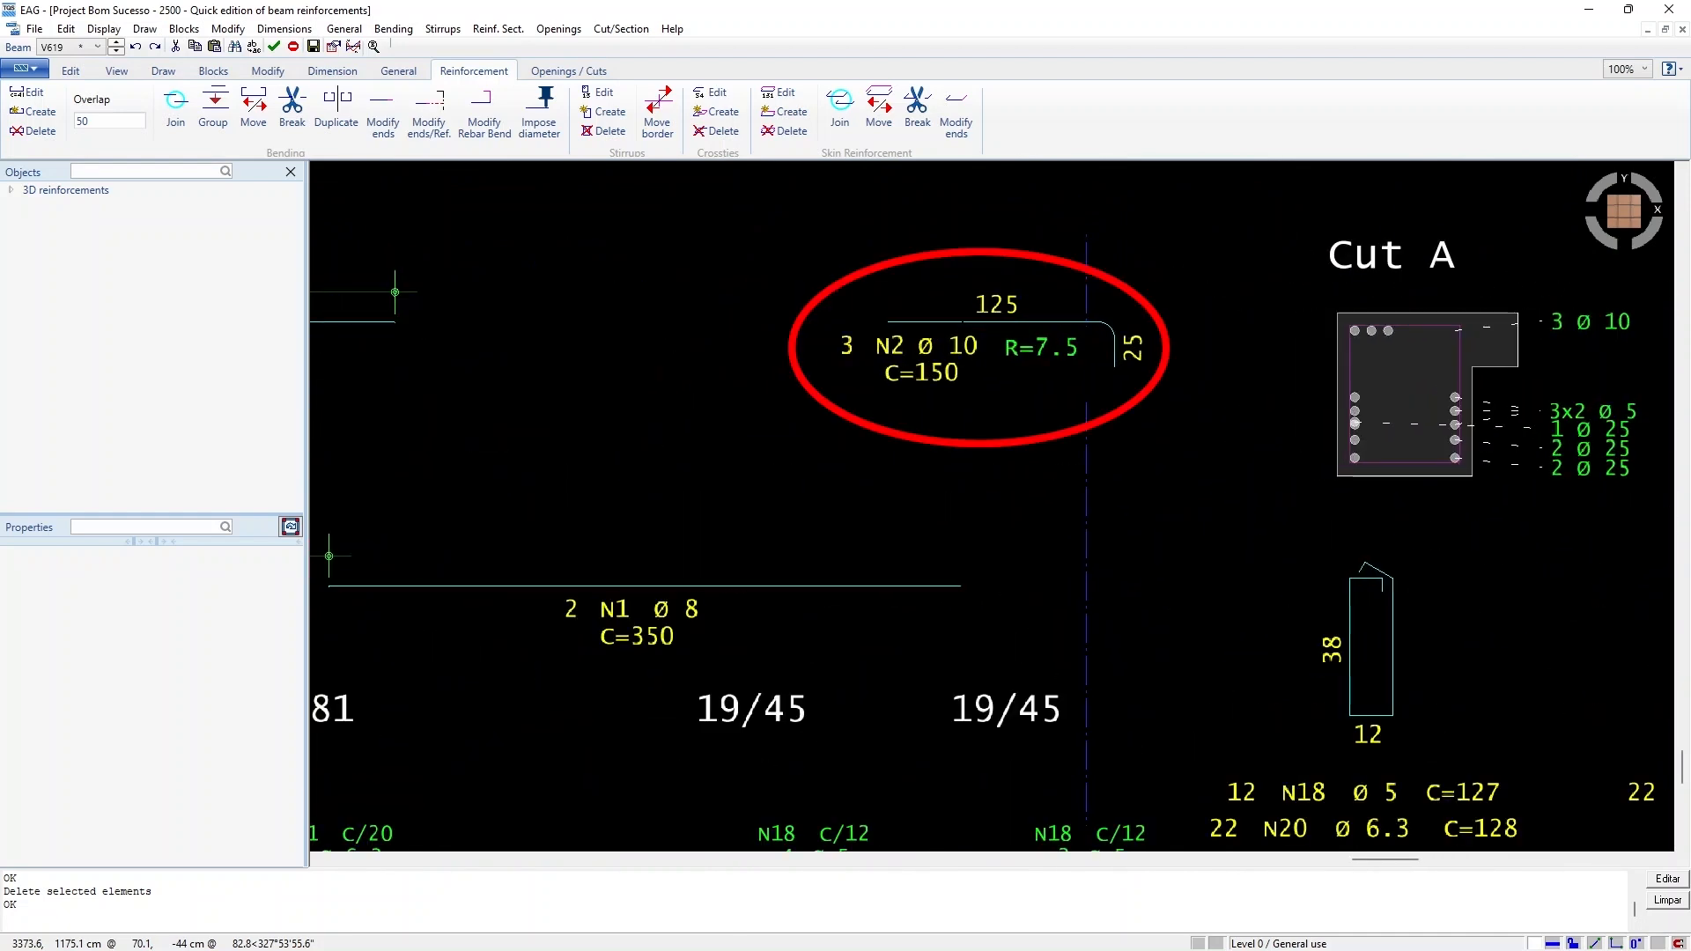
scroll(1197, 371, down, 10)
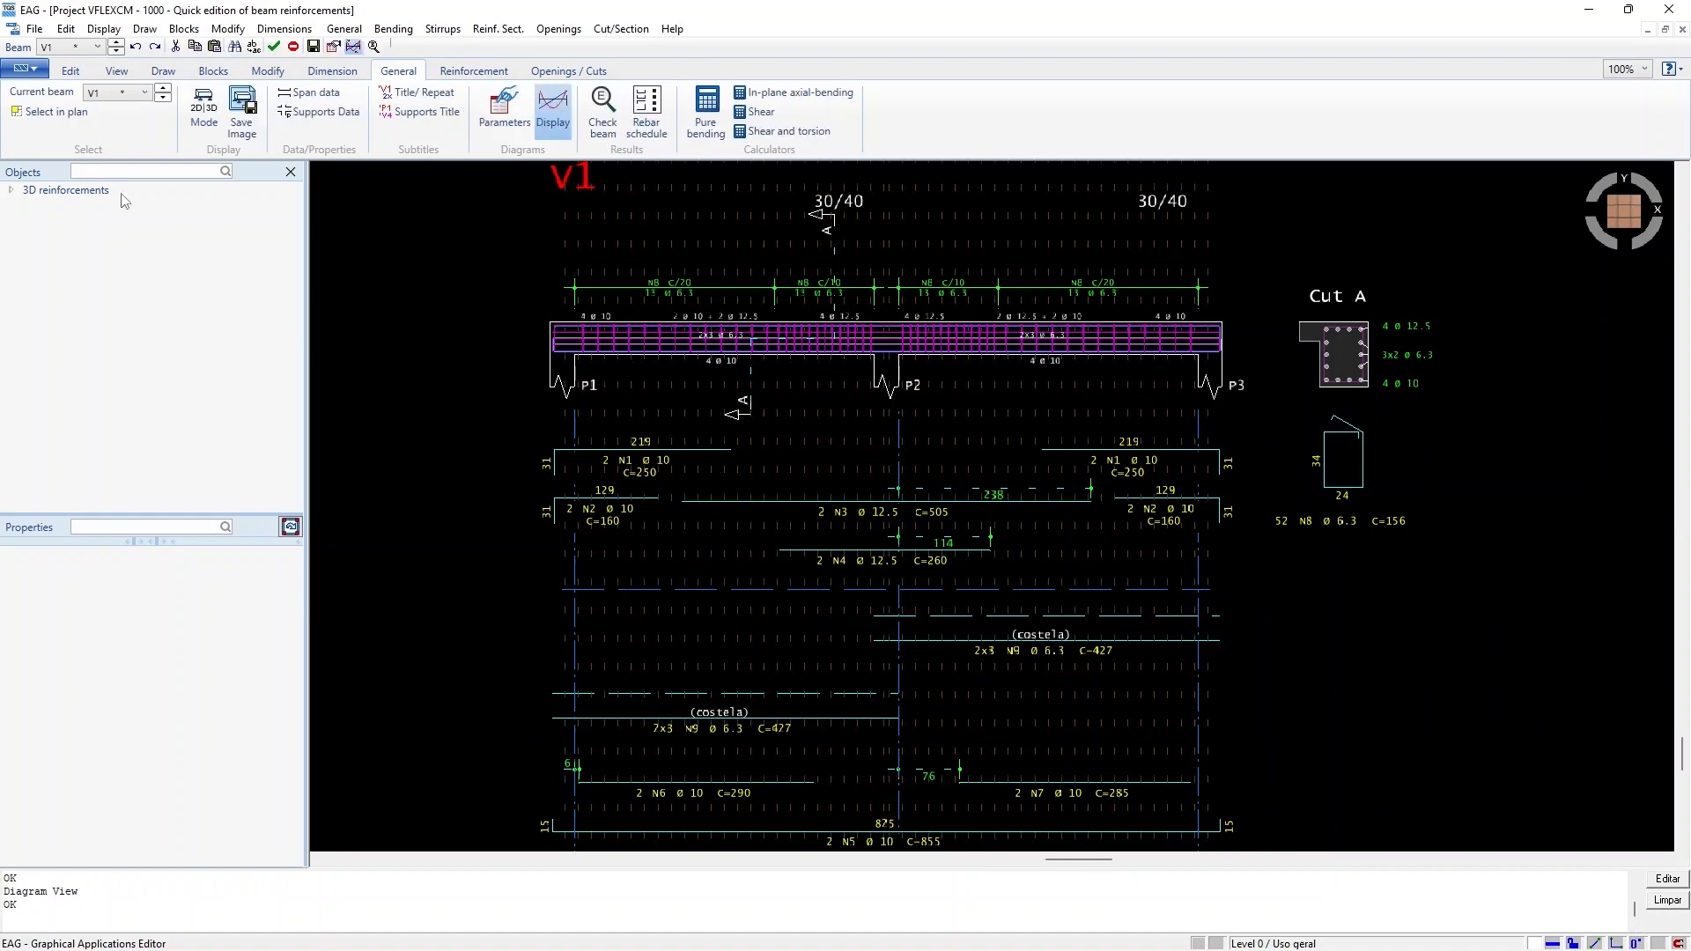
Examine the internal force and reinforcement diagrams of beam V1 in the VFLEXCM project
mouse_move(826, 203)
middle_down()
mouse_move(872, 457)
mouse_move(872, 425)
middle_up()
scroll(938, 691, up, 3)
scroll(993, 619, down, 1)
middle_drag(993, 619, 1044, 693)
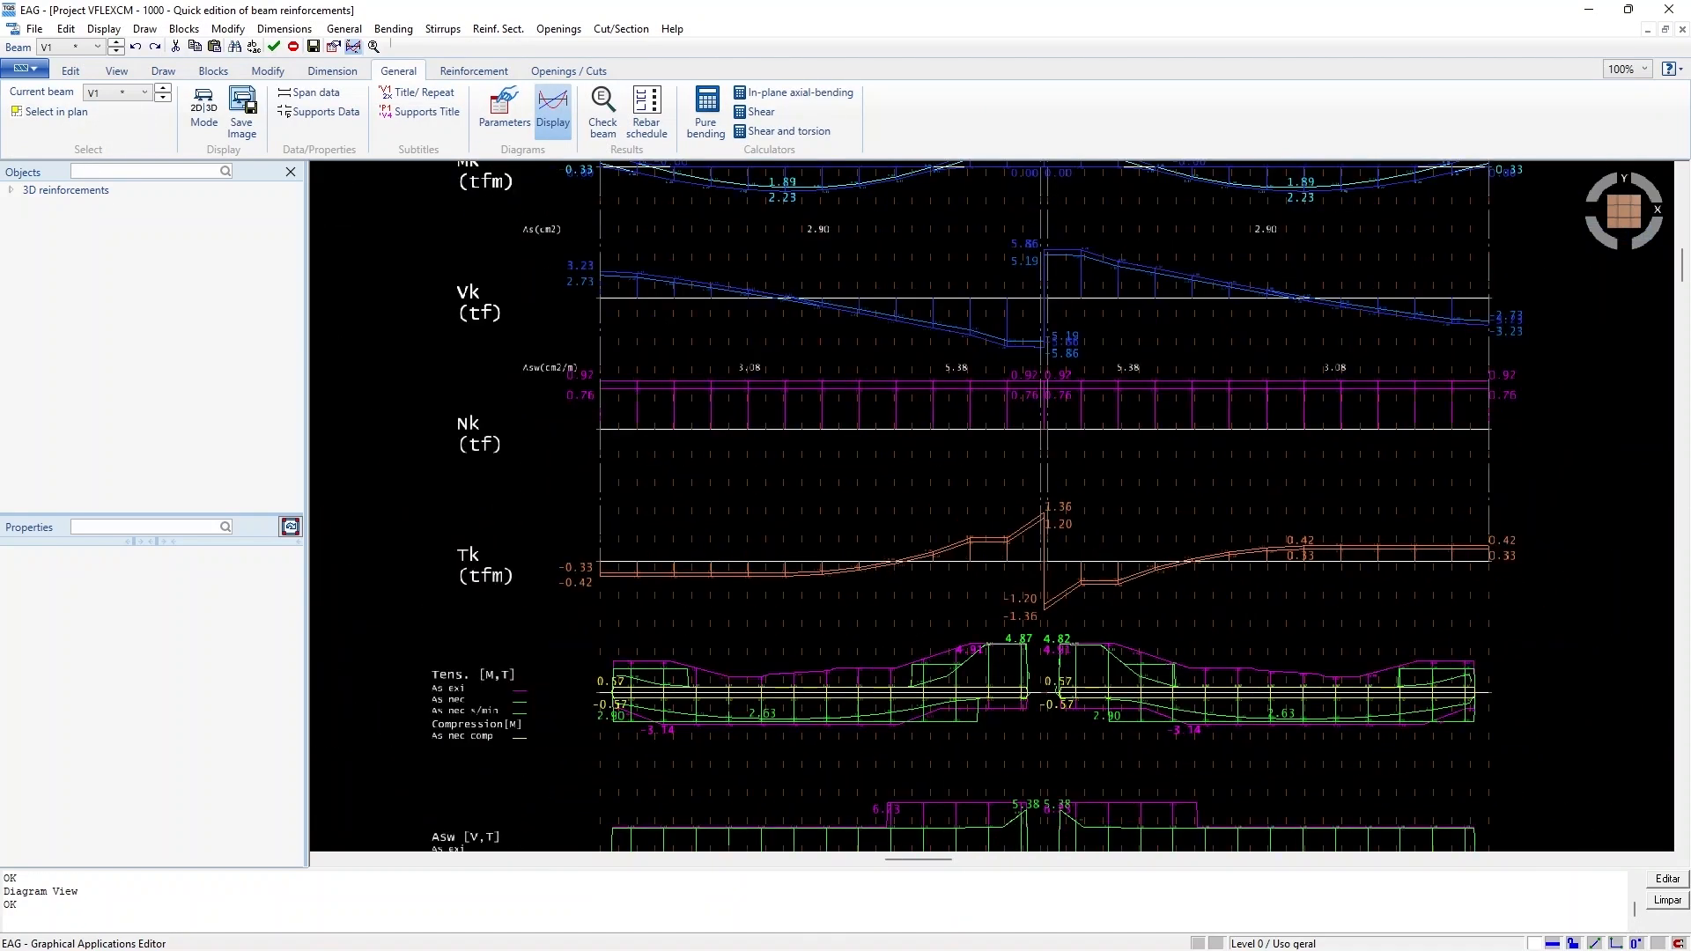
Switch to beam V2 and examine its shear, axial, torsion and reinforcement diagrams
click(163, 98)
middle_drag(845, 713, 883, 351)
middle_drag(863, 819, 919, 331)
scroll(911, 431, up, 1)
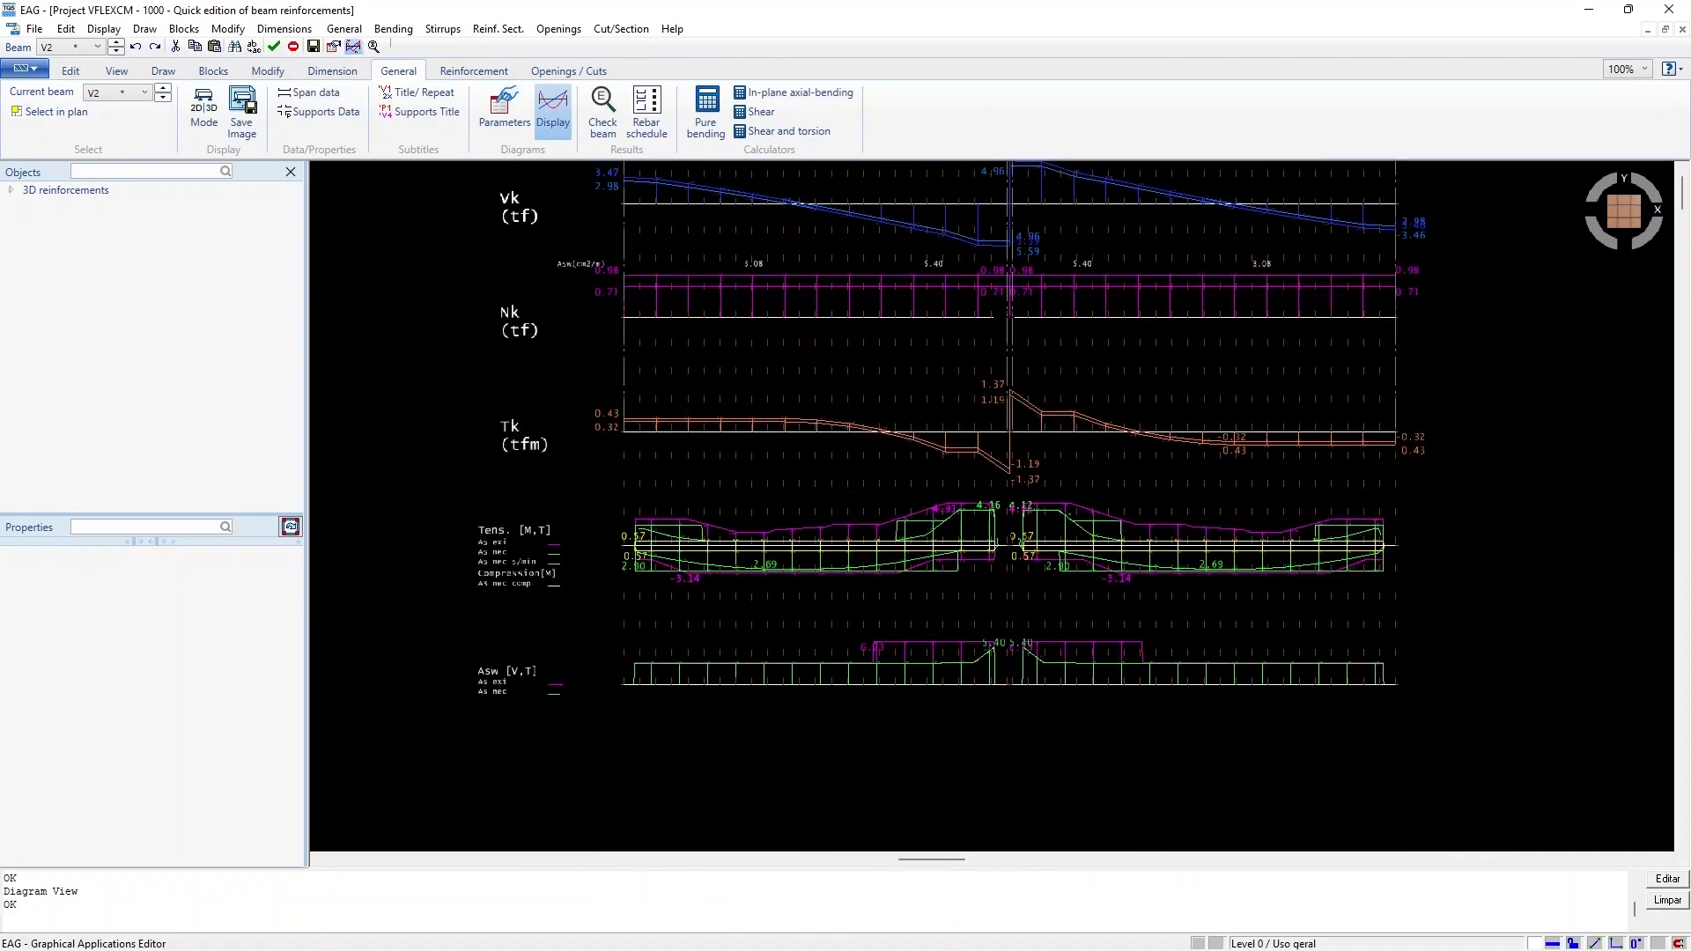
Switch to beam V3 and examine its force and reinforcement diagrams
click(163, 98)
middle_drag(660, 757, 819, 326)
middle_drag(836, 757, 761, 334)
scroll(758, 523, up, 2)
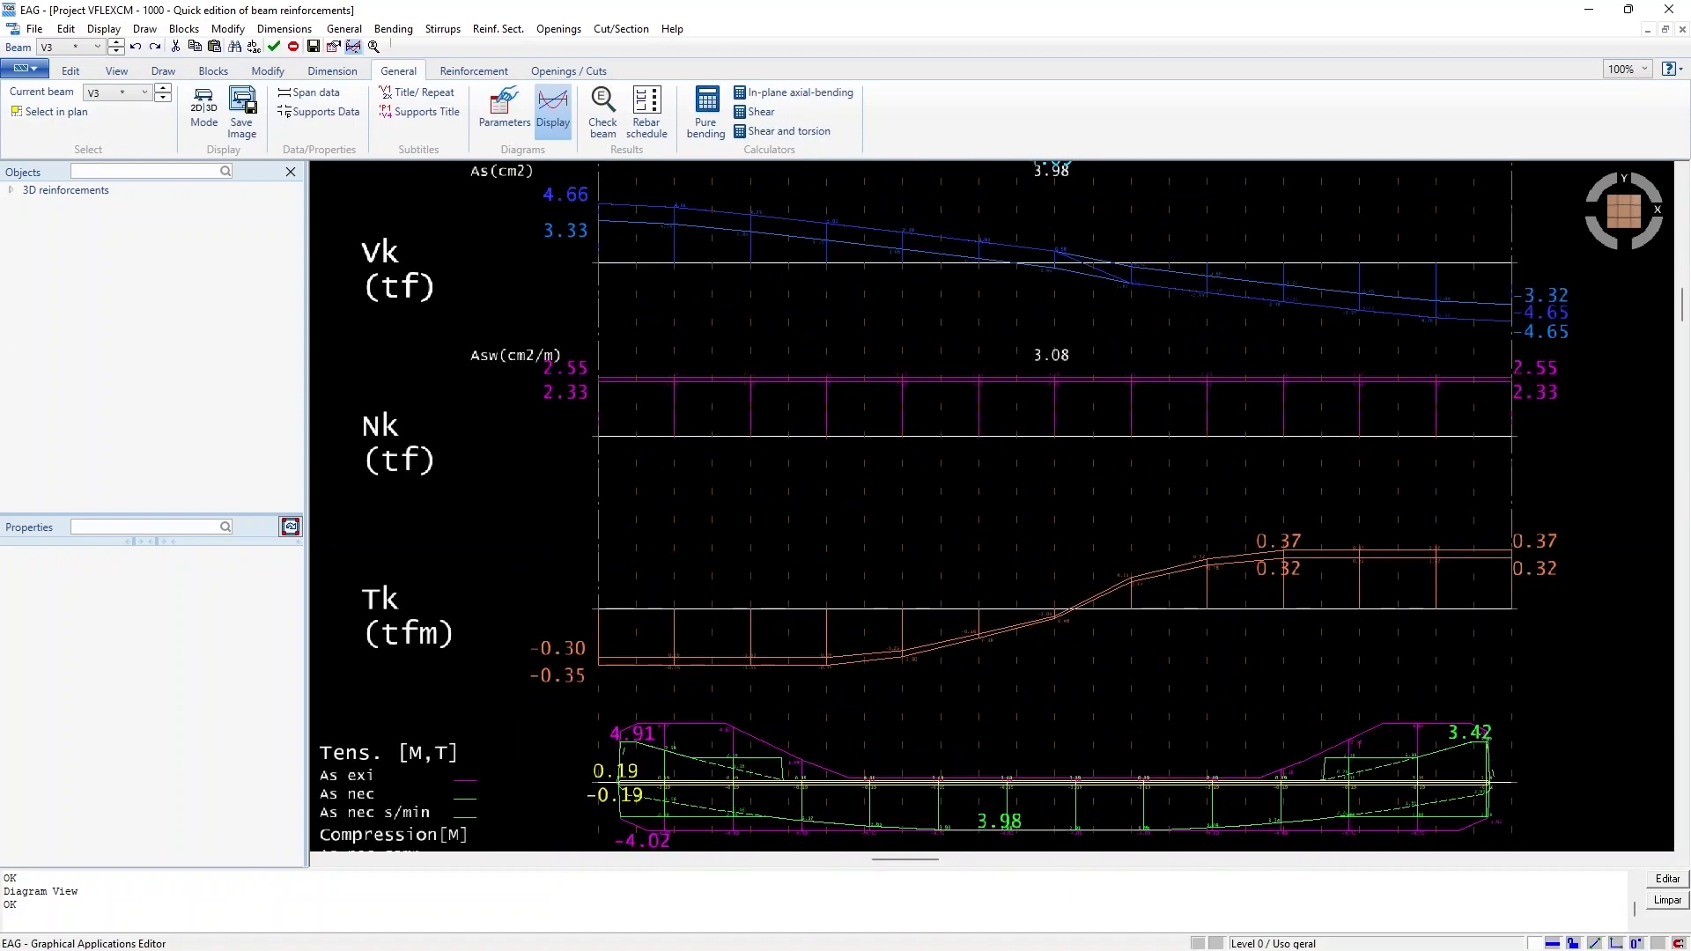
Switch to beam V4 and examine its force and reinforcement diagrams
click(162, 98)
middle_drag(731, 801, 840, 243)
scroll(855, 273, up, 3)
mouse_move(843, 693)
middle_down()
mouse_move(854, 273)
mouse_move(836, 327)
middle_up()
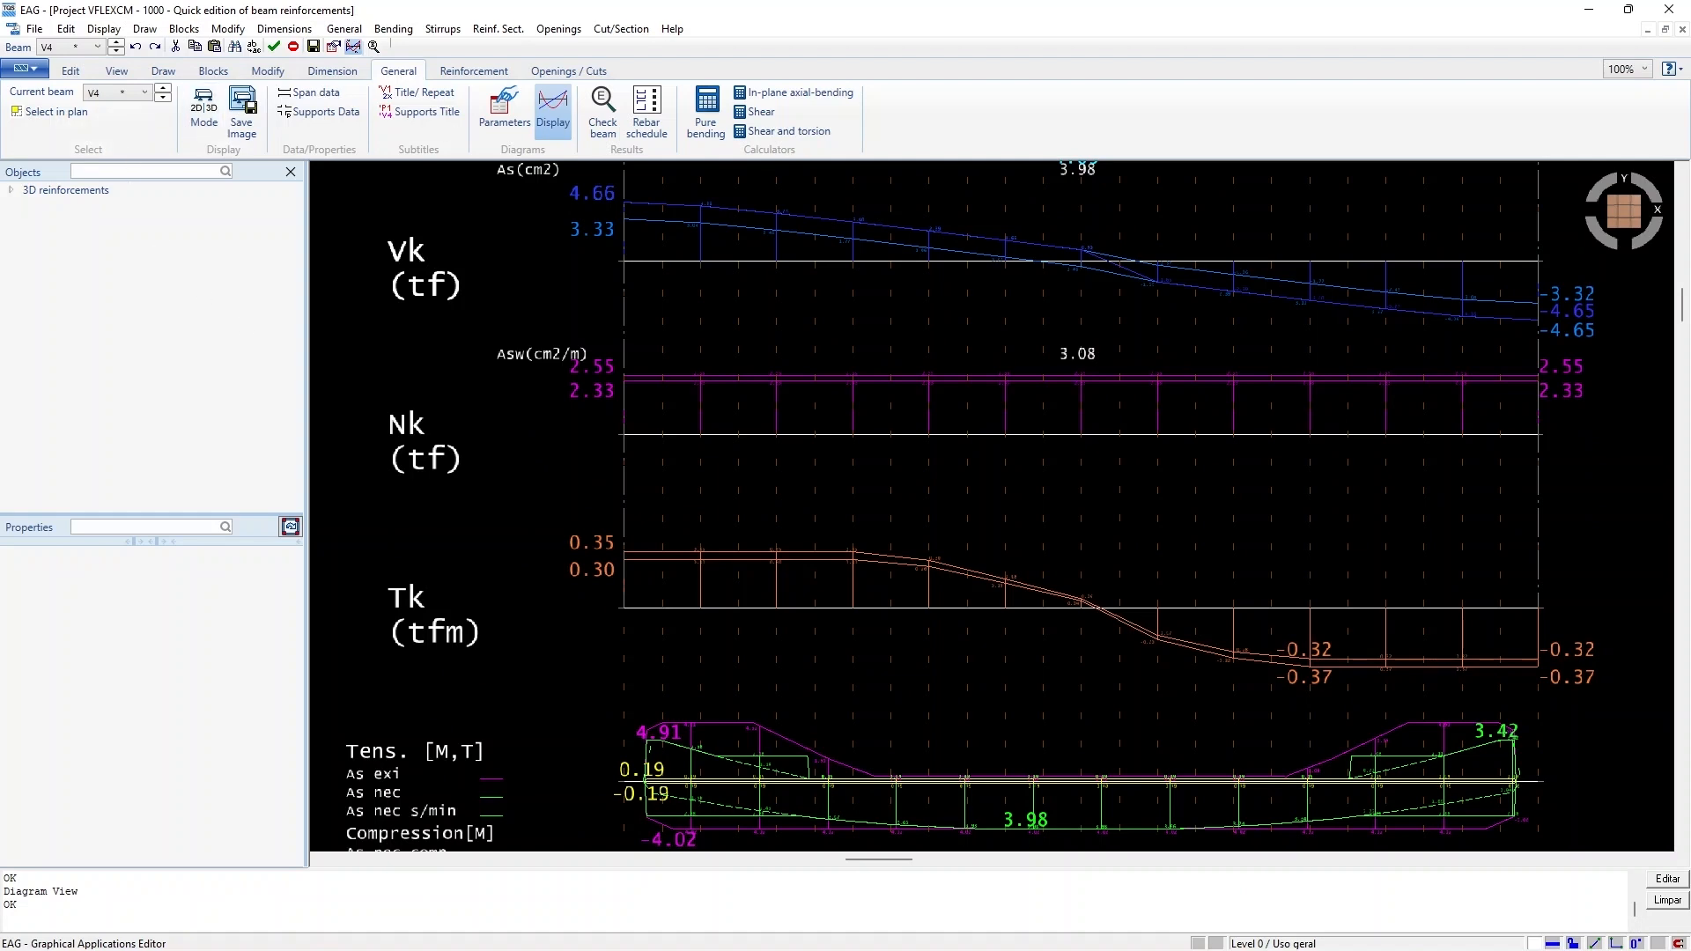
Hide beam V4's diagrams and change its stirrup strip to four-leg 6.3 mm stirrups
click(552, 110)
click(481, 76)
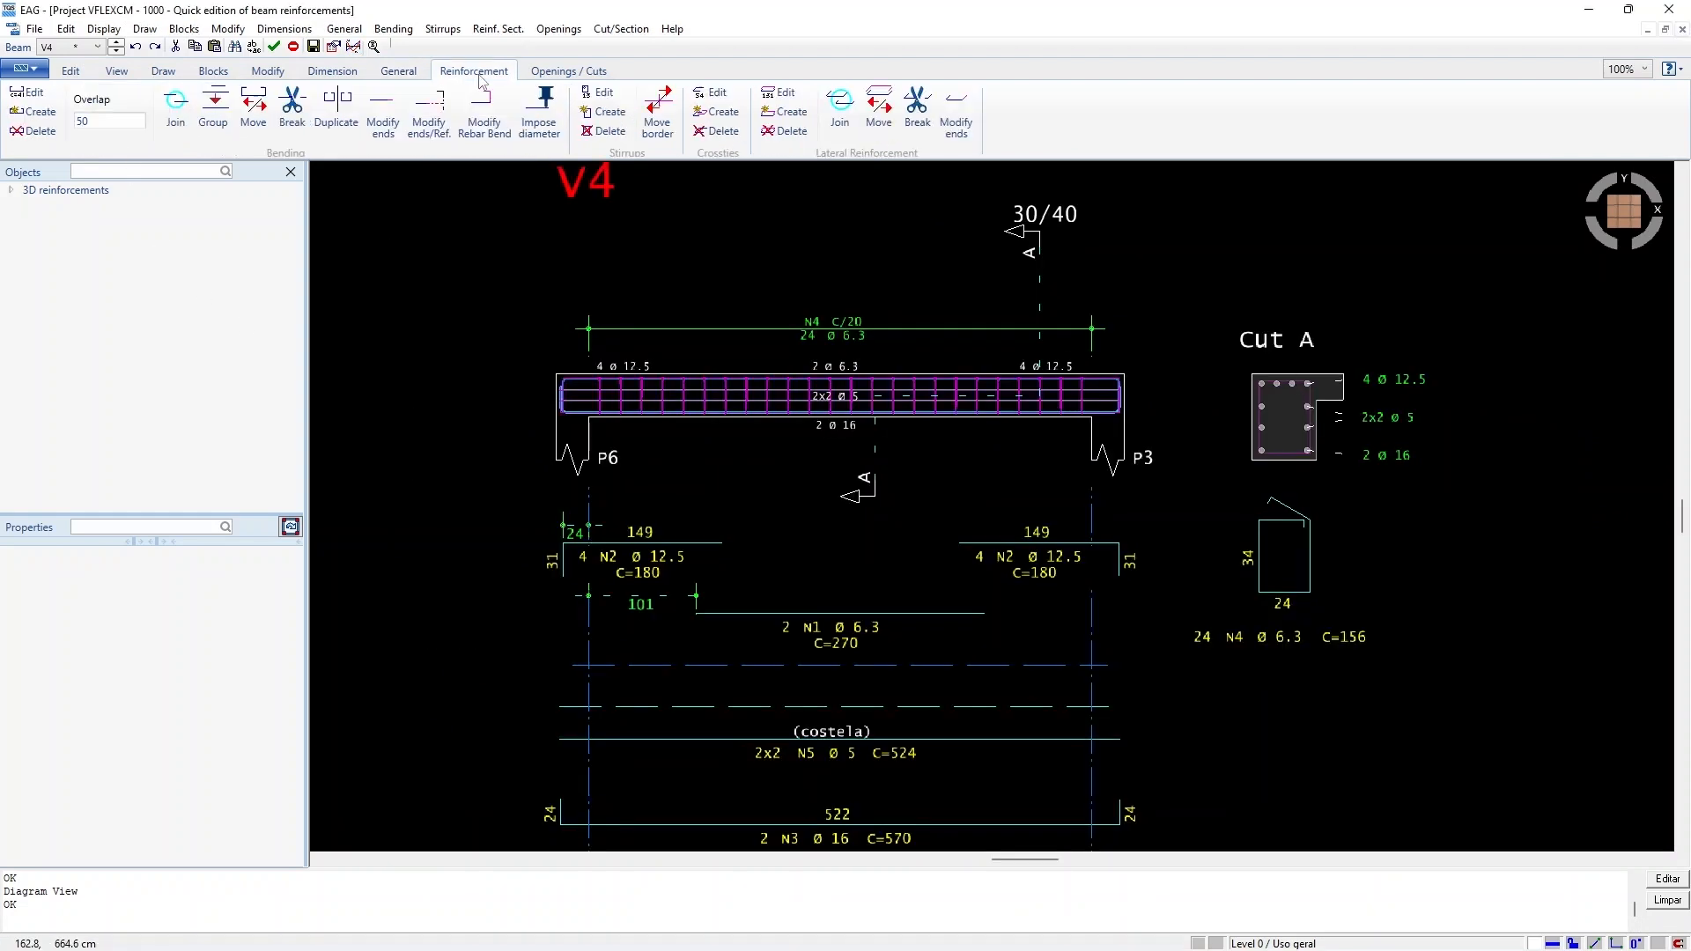
click(826, 328)
key(Return)
click(732, 430)
key(Return)
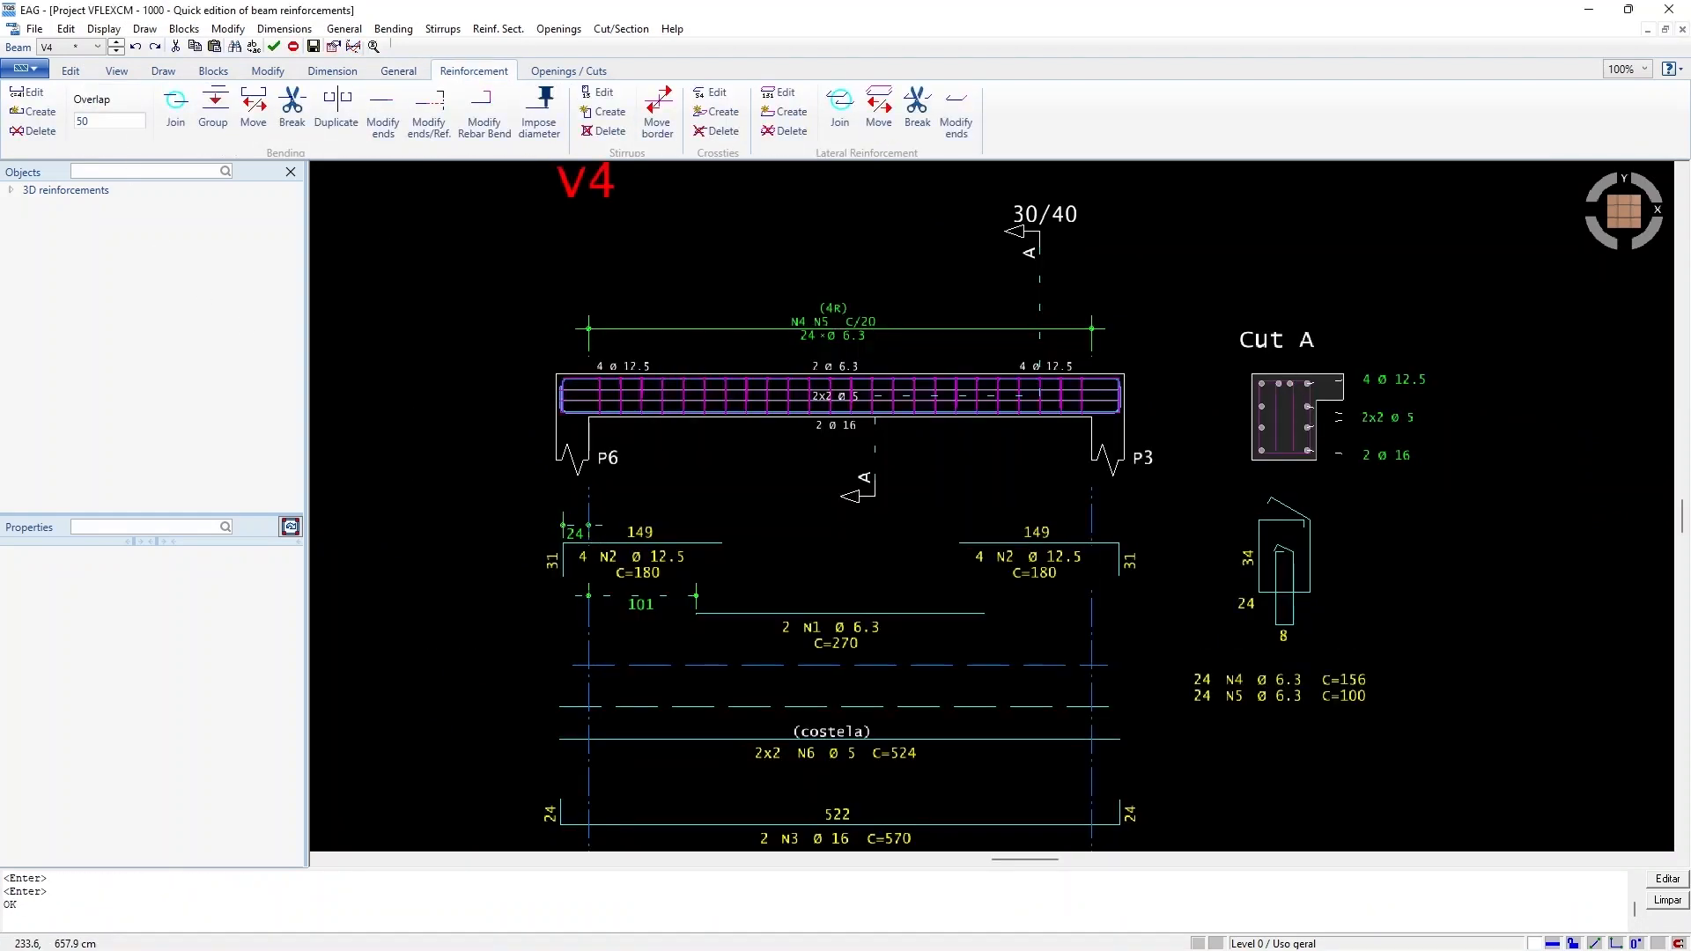
Change beam V4's stirrup strip from four legs to six legs
click(826, 329)
key(Return)
click(844, 429)
key(Return)
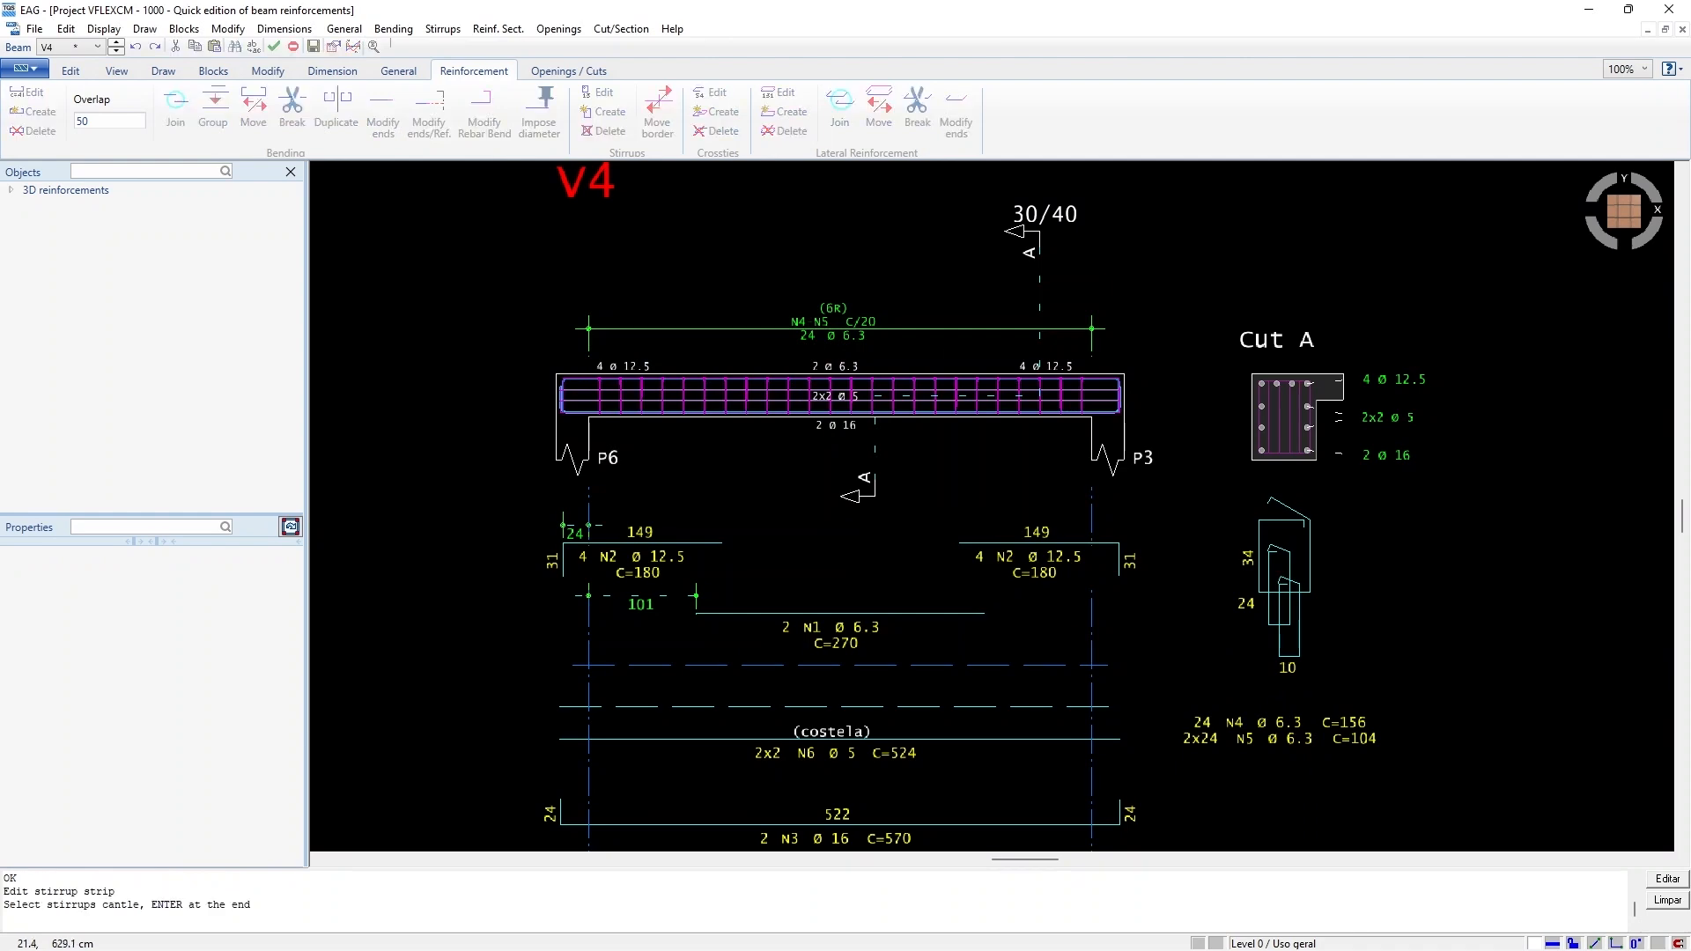
Select beam V4's six-leg stirrup strip and open it for editing
click(698, 328)
key(Return)
click(1045, 322)
click(844, 562)
click(1046, 320)
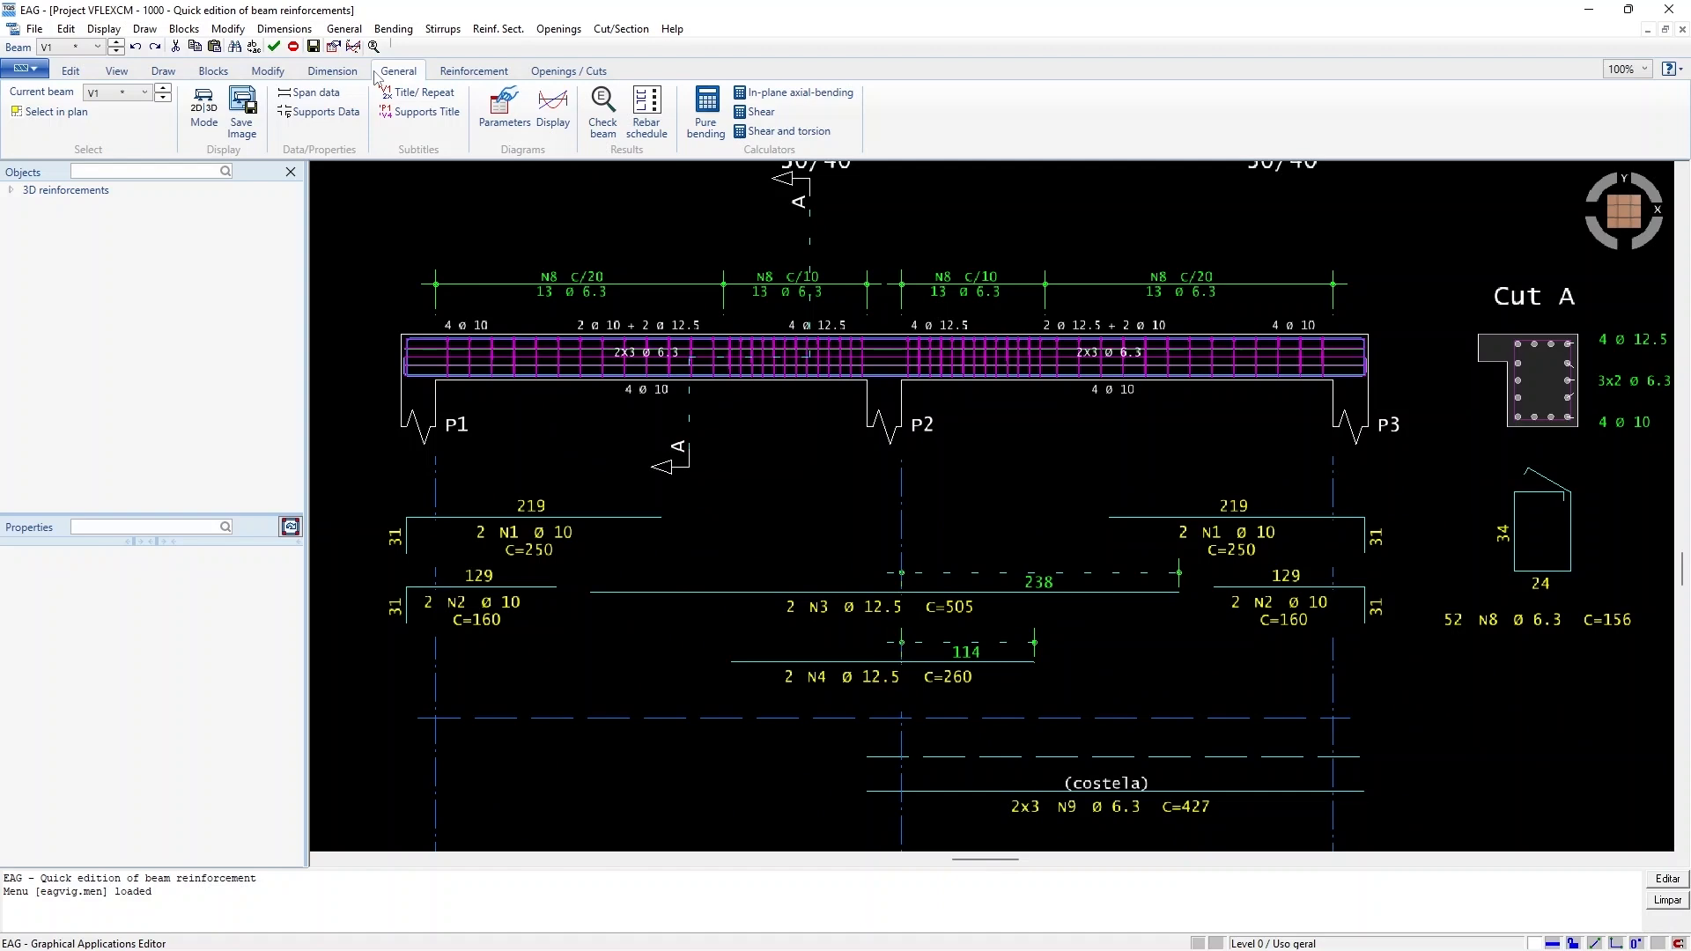
Change the view mode of beam V1 in the VFLEXCM project to 3D
click(357, 72)
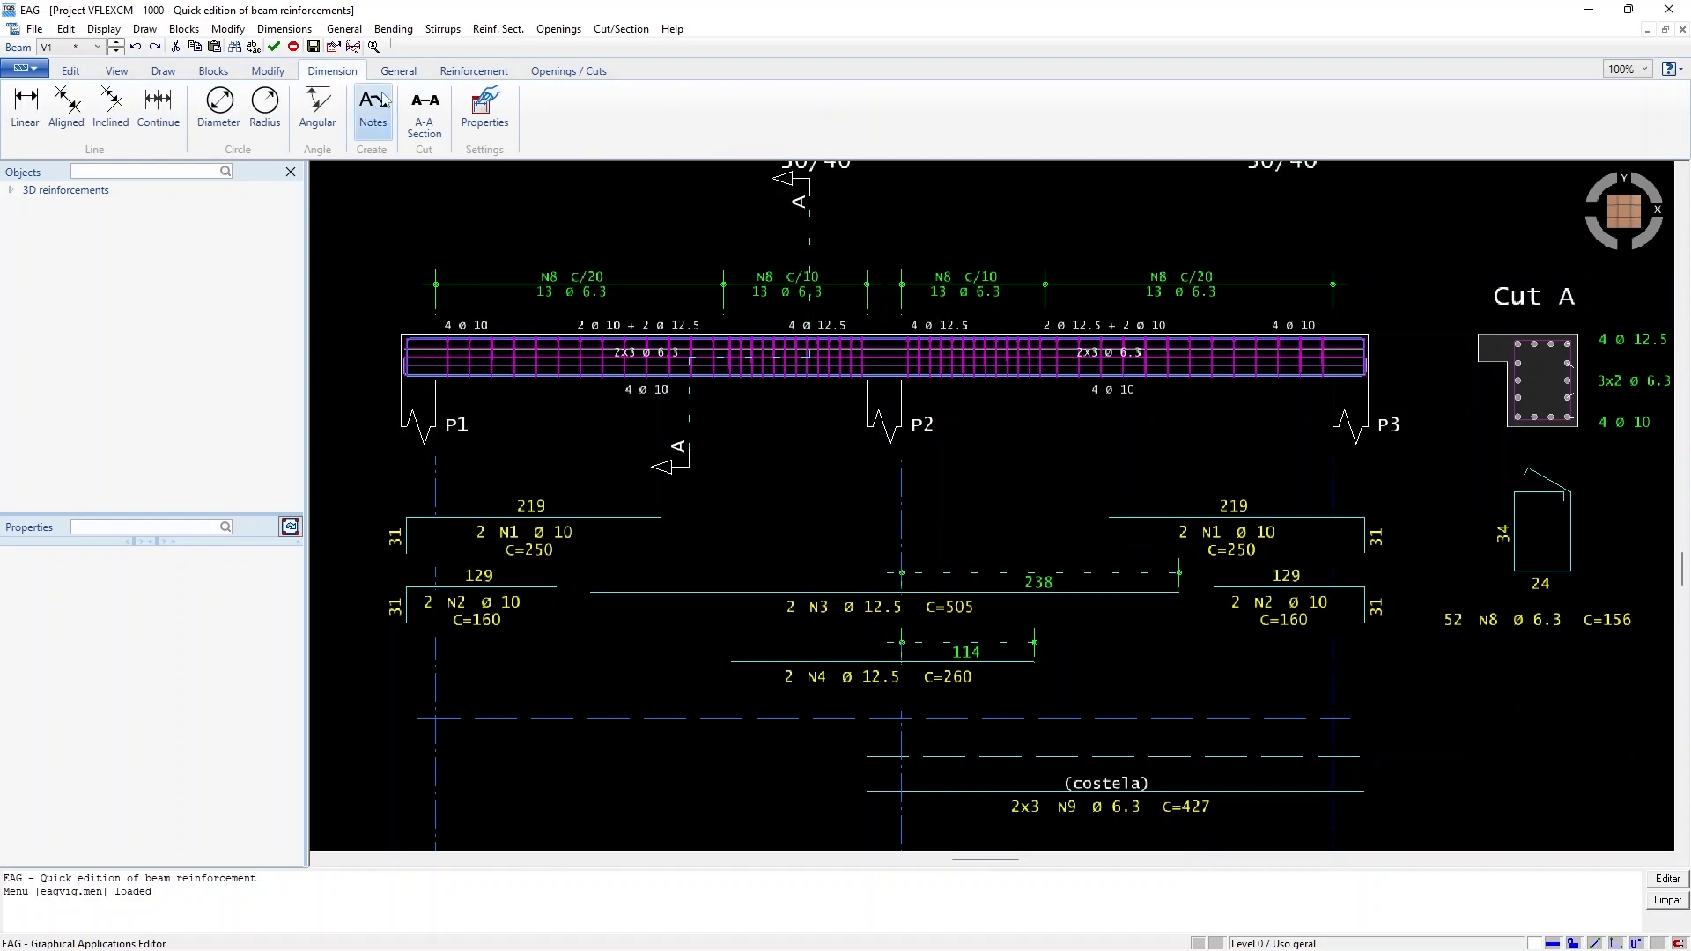
click(203, 109)
click(739, 514)
click(955, 461)
scroll(517, 483, up, 3)
shift+middle_drag(517, 482, 593, 500)
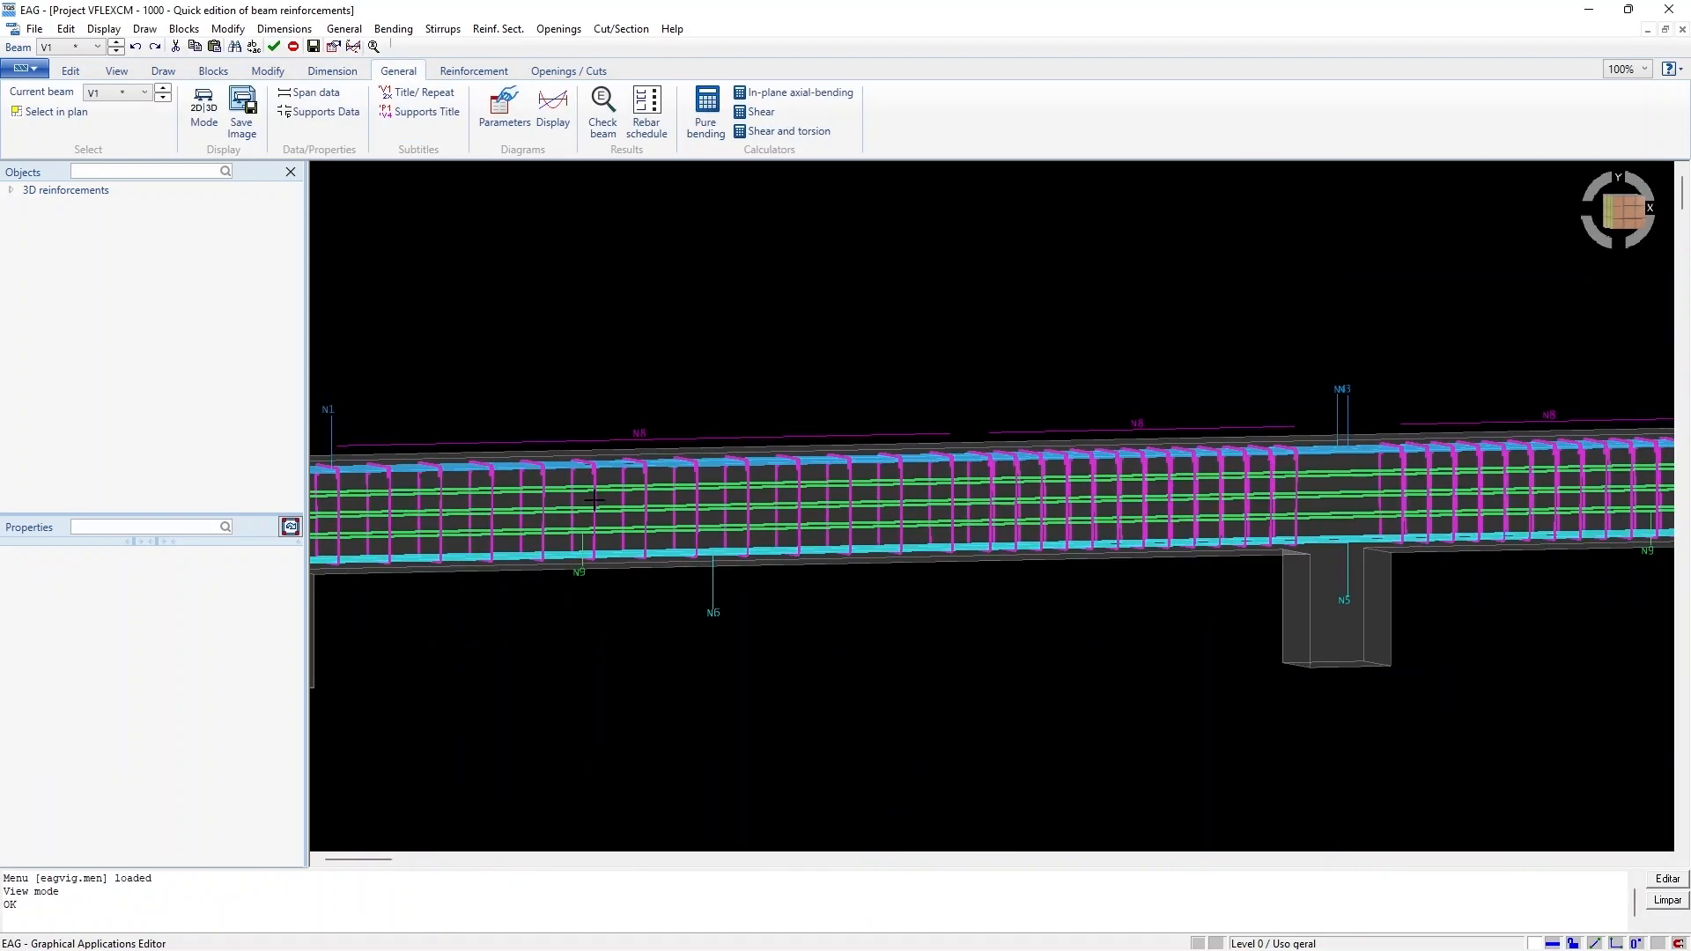
Select the N9 side reinforcement in beam V1's P2–P3 span and view its properties
click(594, 500)
click(1070, 630)
scroll(1070, 630, down, 2)
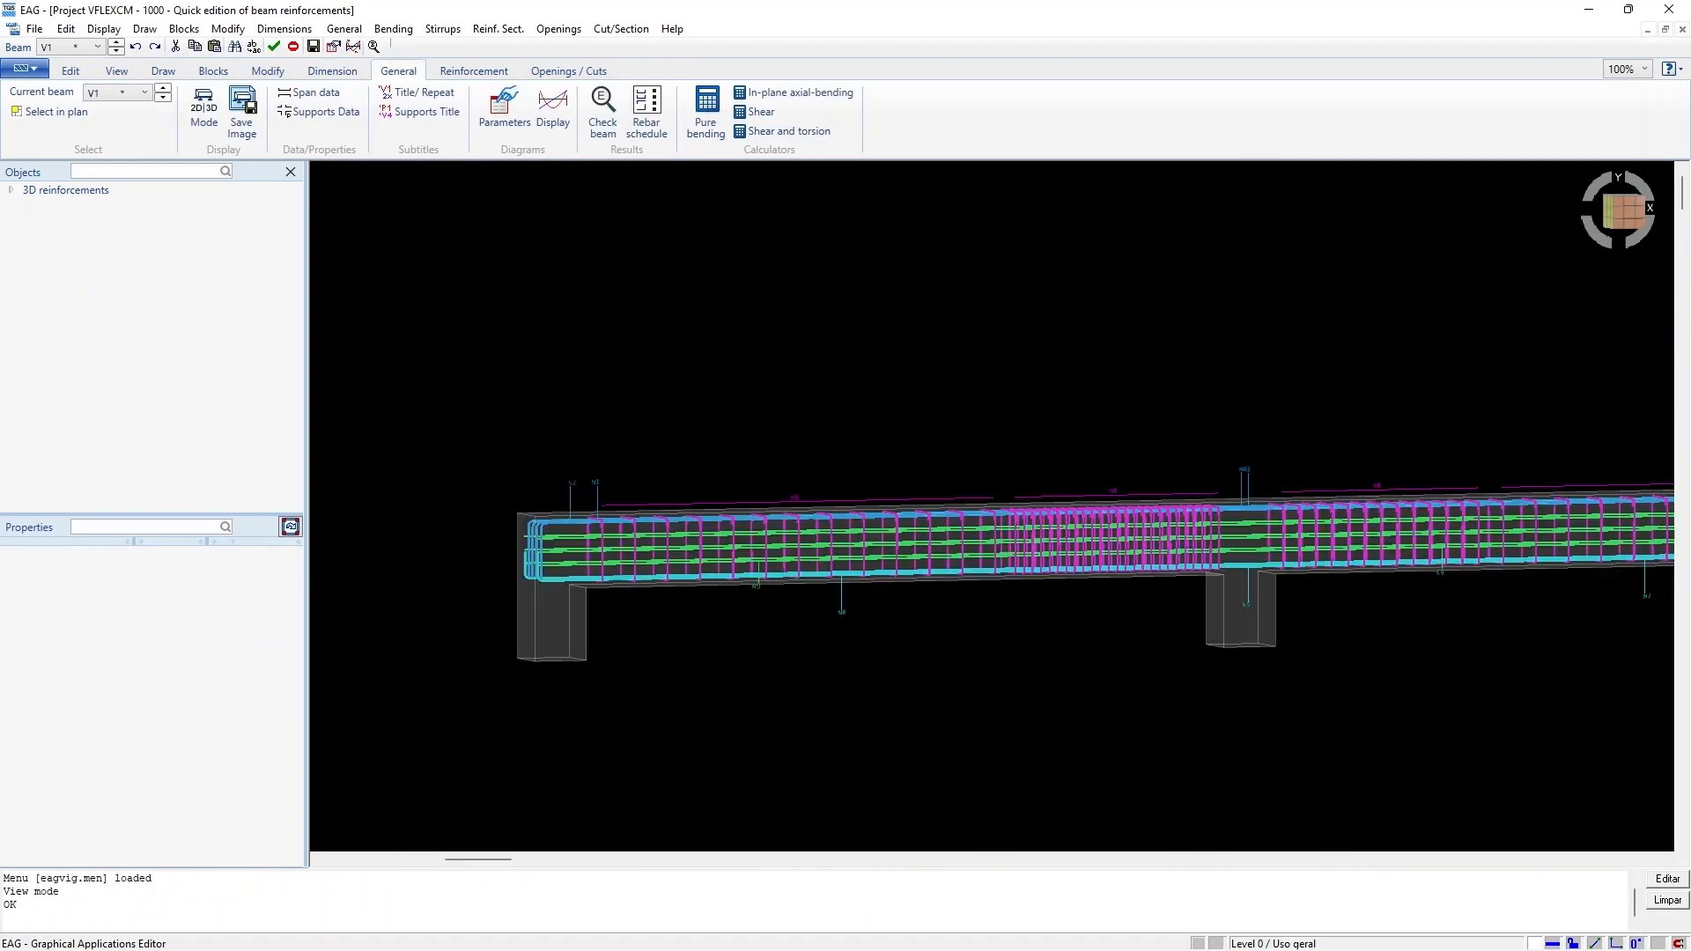
shift+middle_drag(1070, 616, 846, 608)
scroll(1233, 524, up, 1)
click(1208, 512)
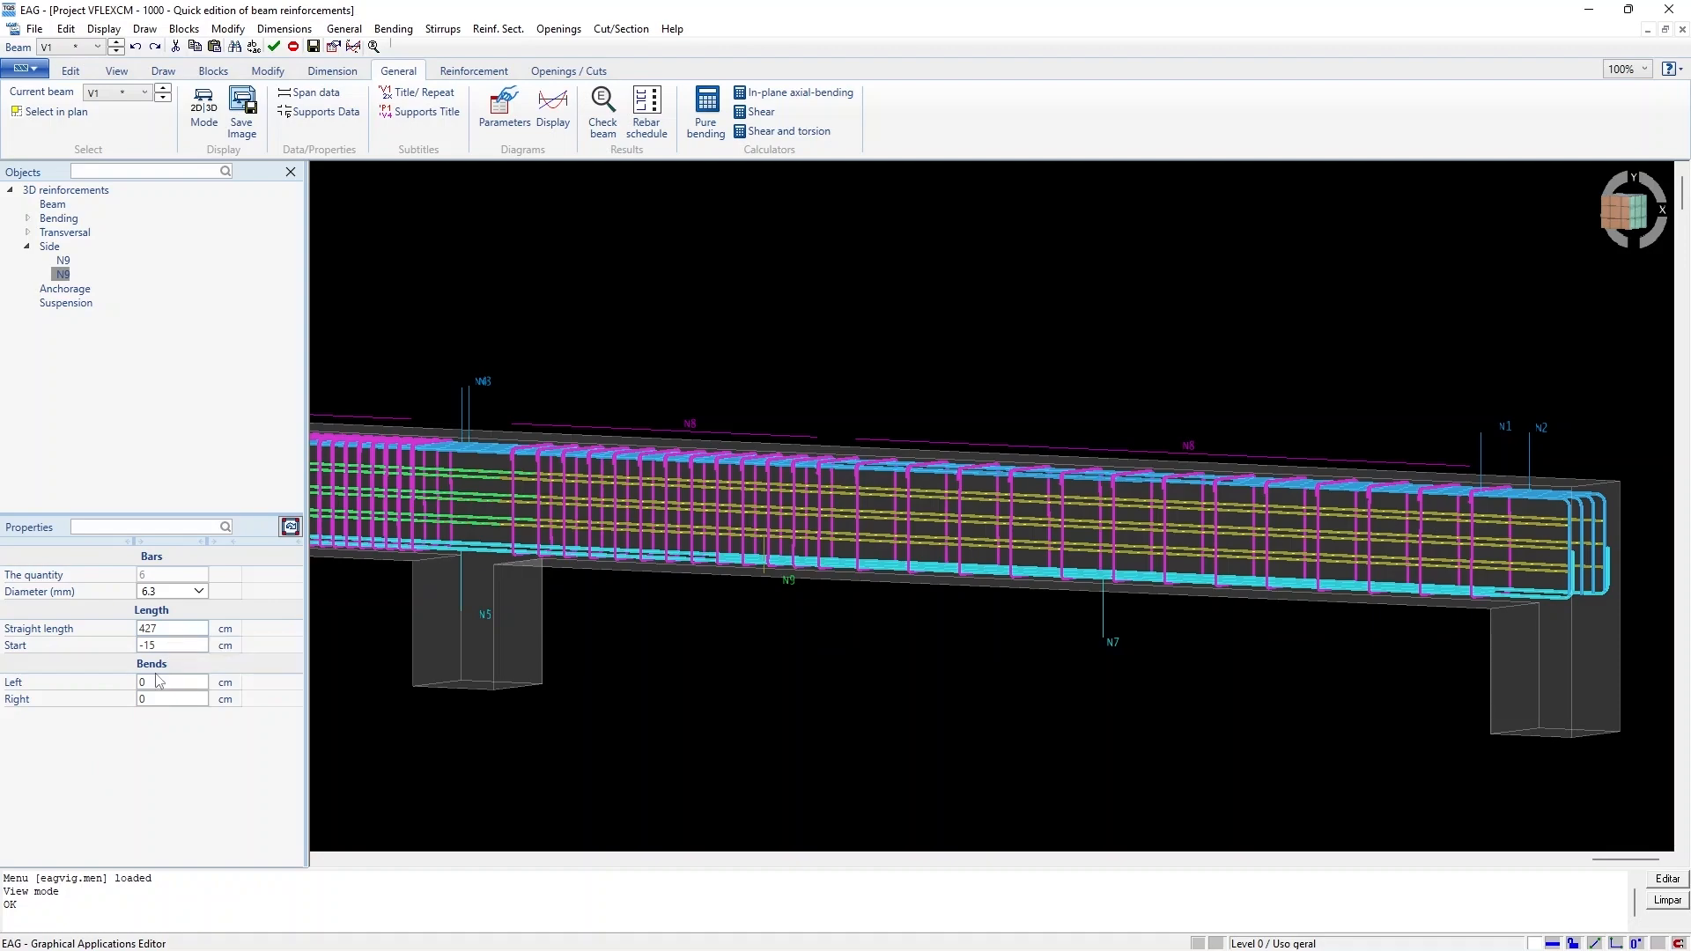
Deselect the side bars and examine beam V1's 3D reinforcement cage from different angles
shift+middle_drag(573, 704, 796, 721)
click(792, 718)
scroll(778, 646, up, 3)
scroll(777, 645, down, 4)
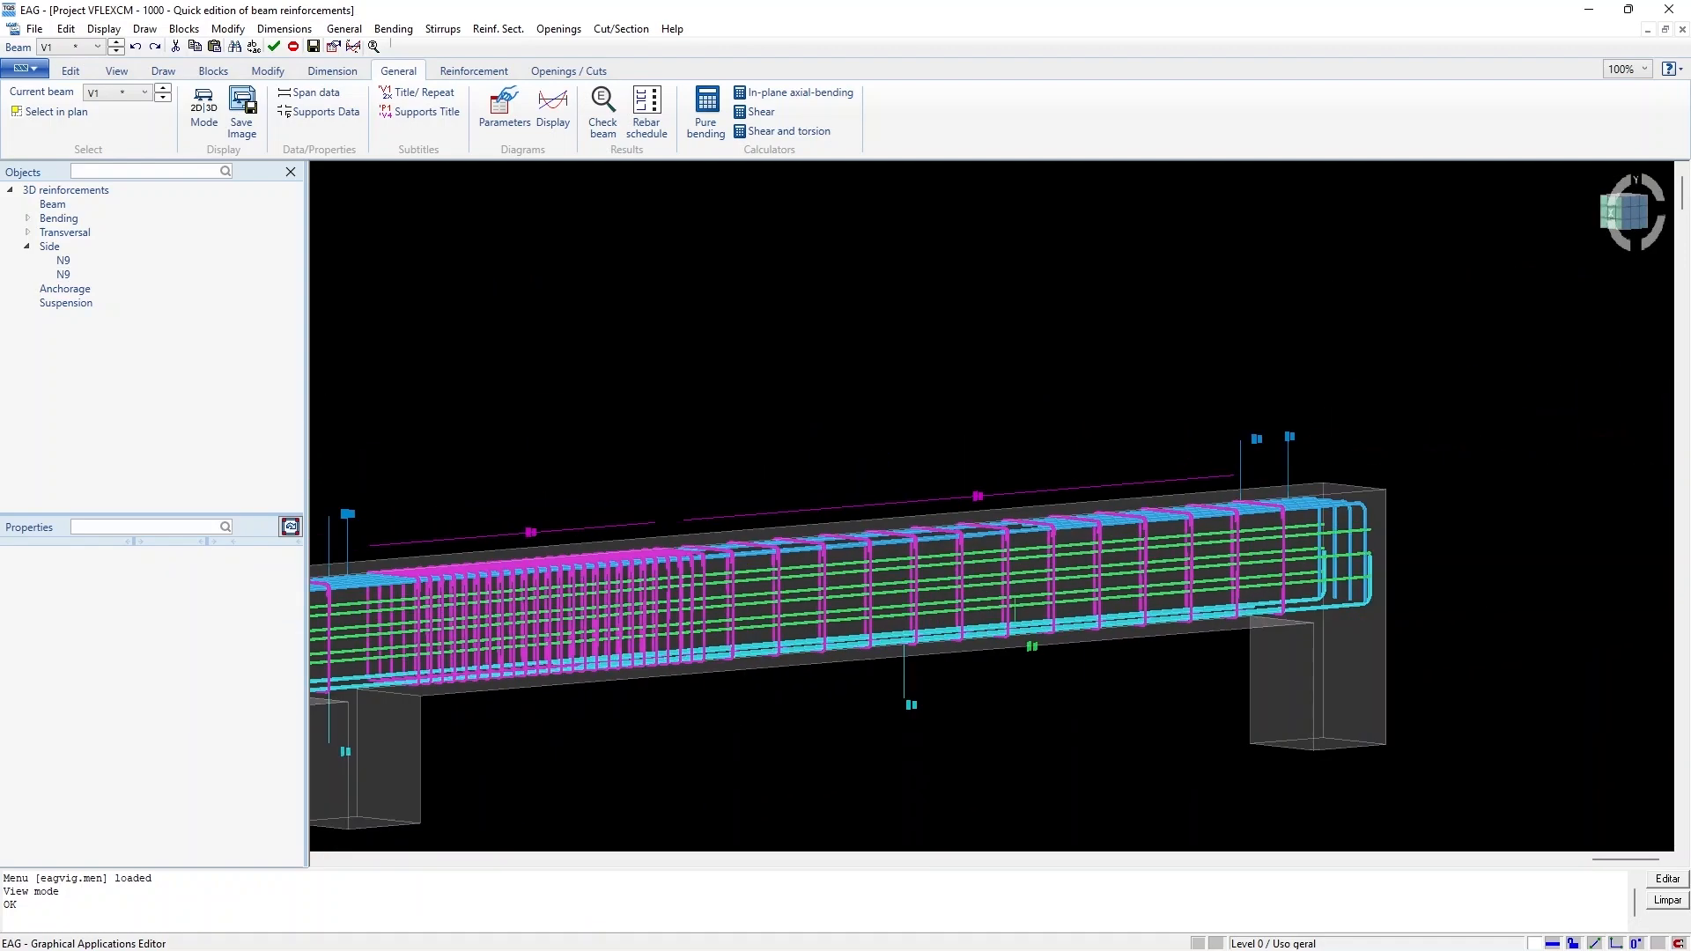
shift+middle_drag(1321, 634, 1266, 515)
key(shift+F8)
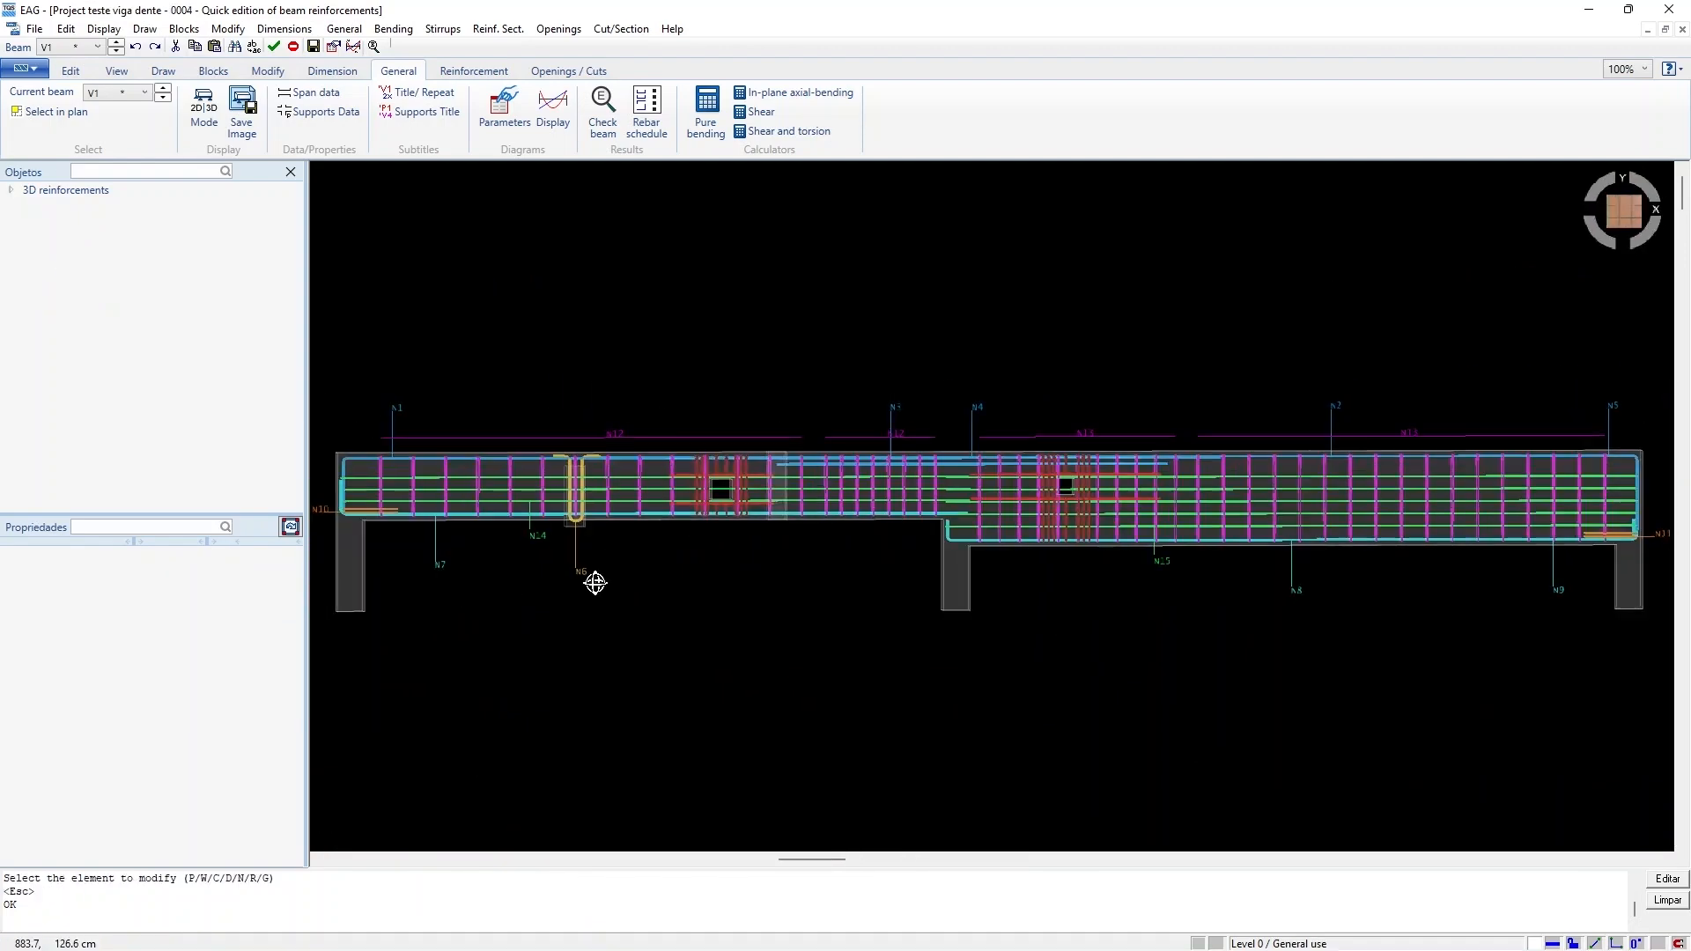
Select the N6 suspension reinforcement of beam V1 in the teste viga dente project and view its properties
shift+middle_drag(592, 578, 704, 528)
scroll(793, 352, up, 3)
click(824, 288)
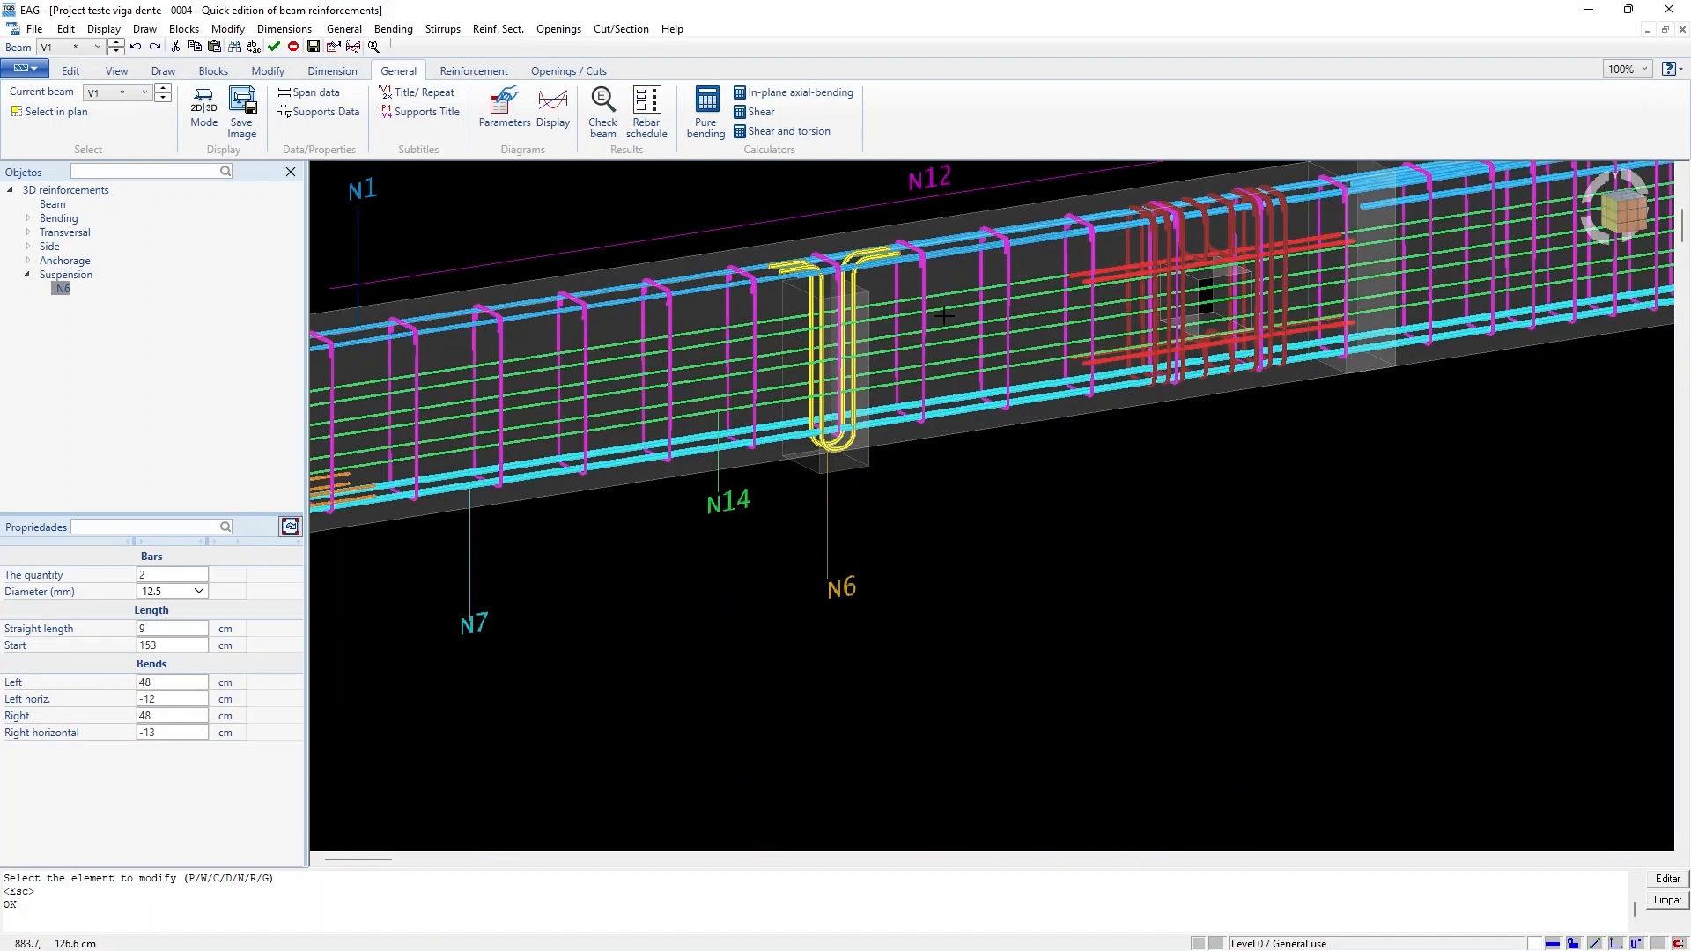
Select the N1 top bending bar at beam V1's end and view its properties
scroll(944, 315, down, 3)
scroll(520, 337, up, 5)
click(513, 347)
click(512, 348)
scroll(486, 401, down, 5)
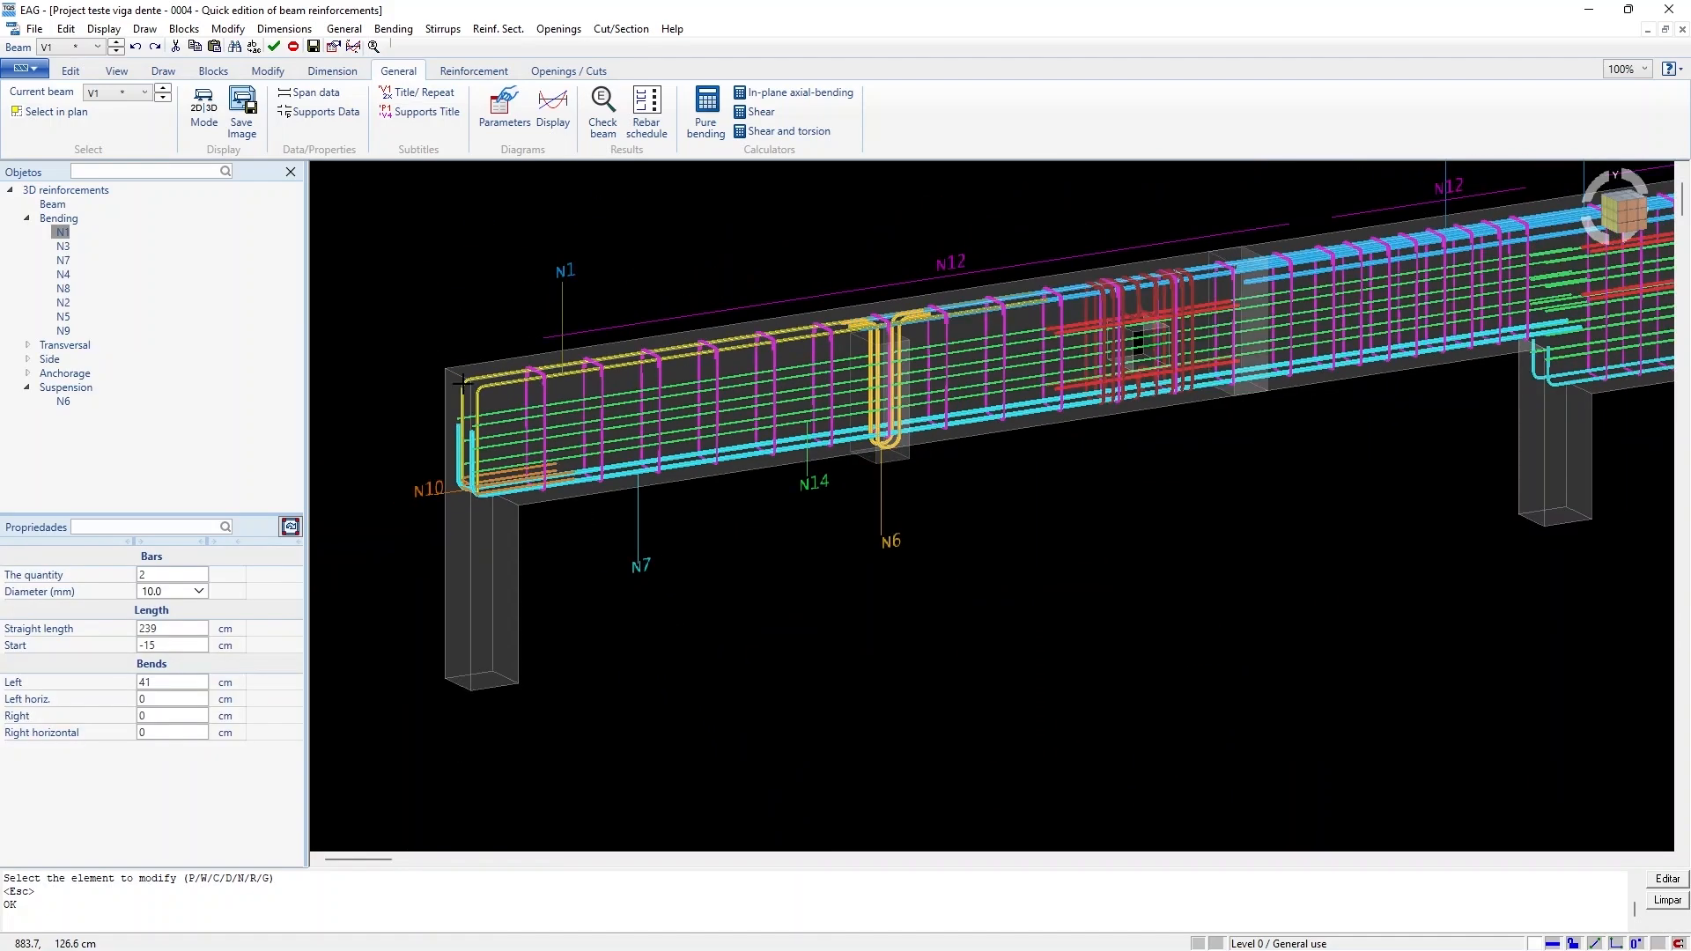
Examine beam V1's 3D reinforcement cage along its spans and view the N15 side bars' properties
scroll(461, 383, down, 2)
scroll(1459, 310, up, 6)
scroll(1406, 310, down, 4)
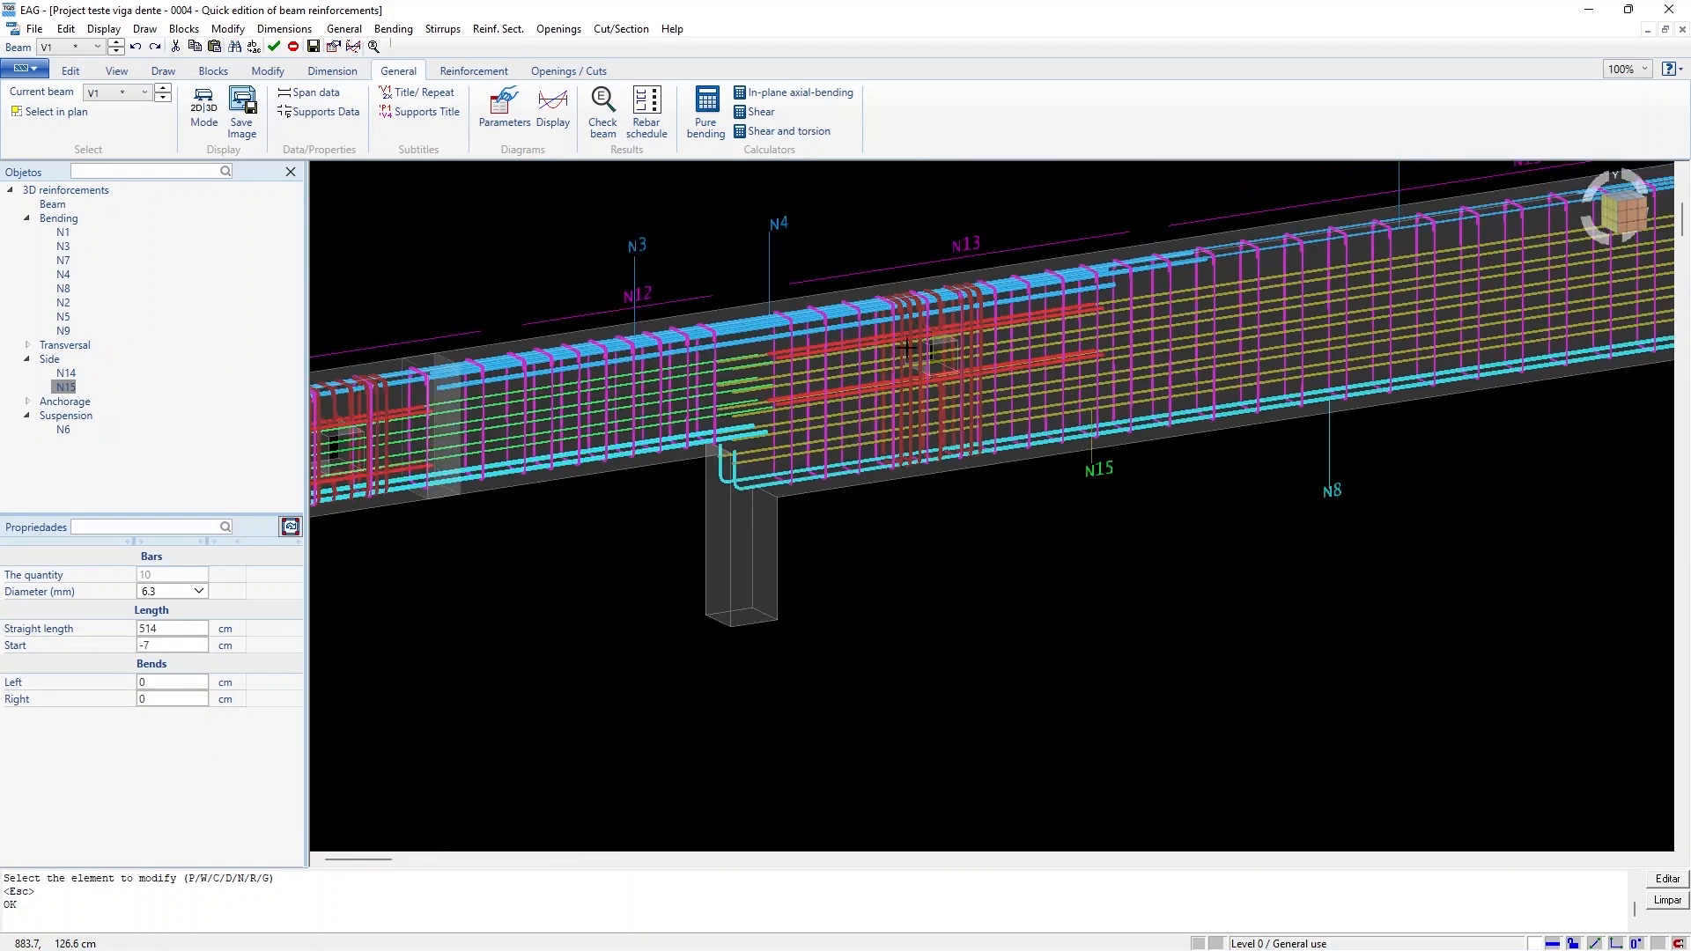
scroll(1460, 292, up, 4)
key(Escape)
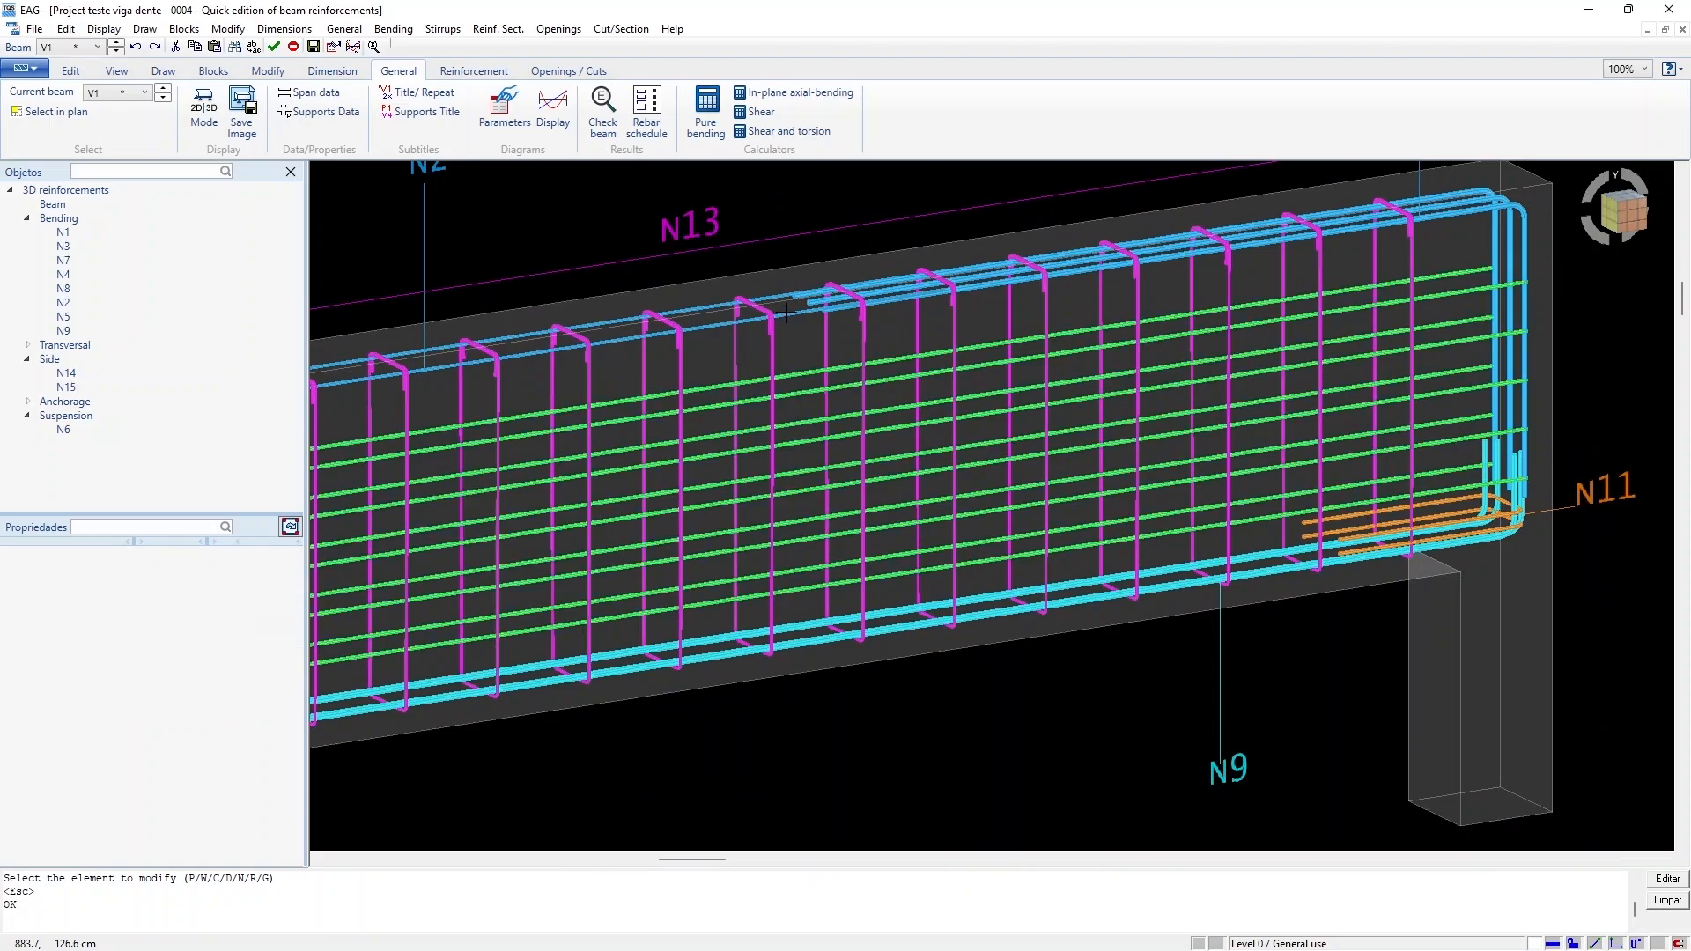
scroll(779, 319, down, 5)
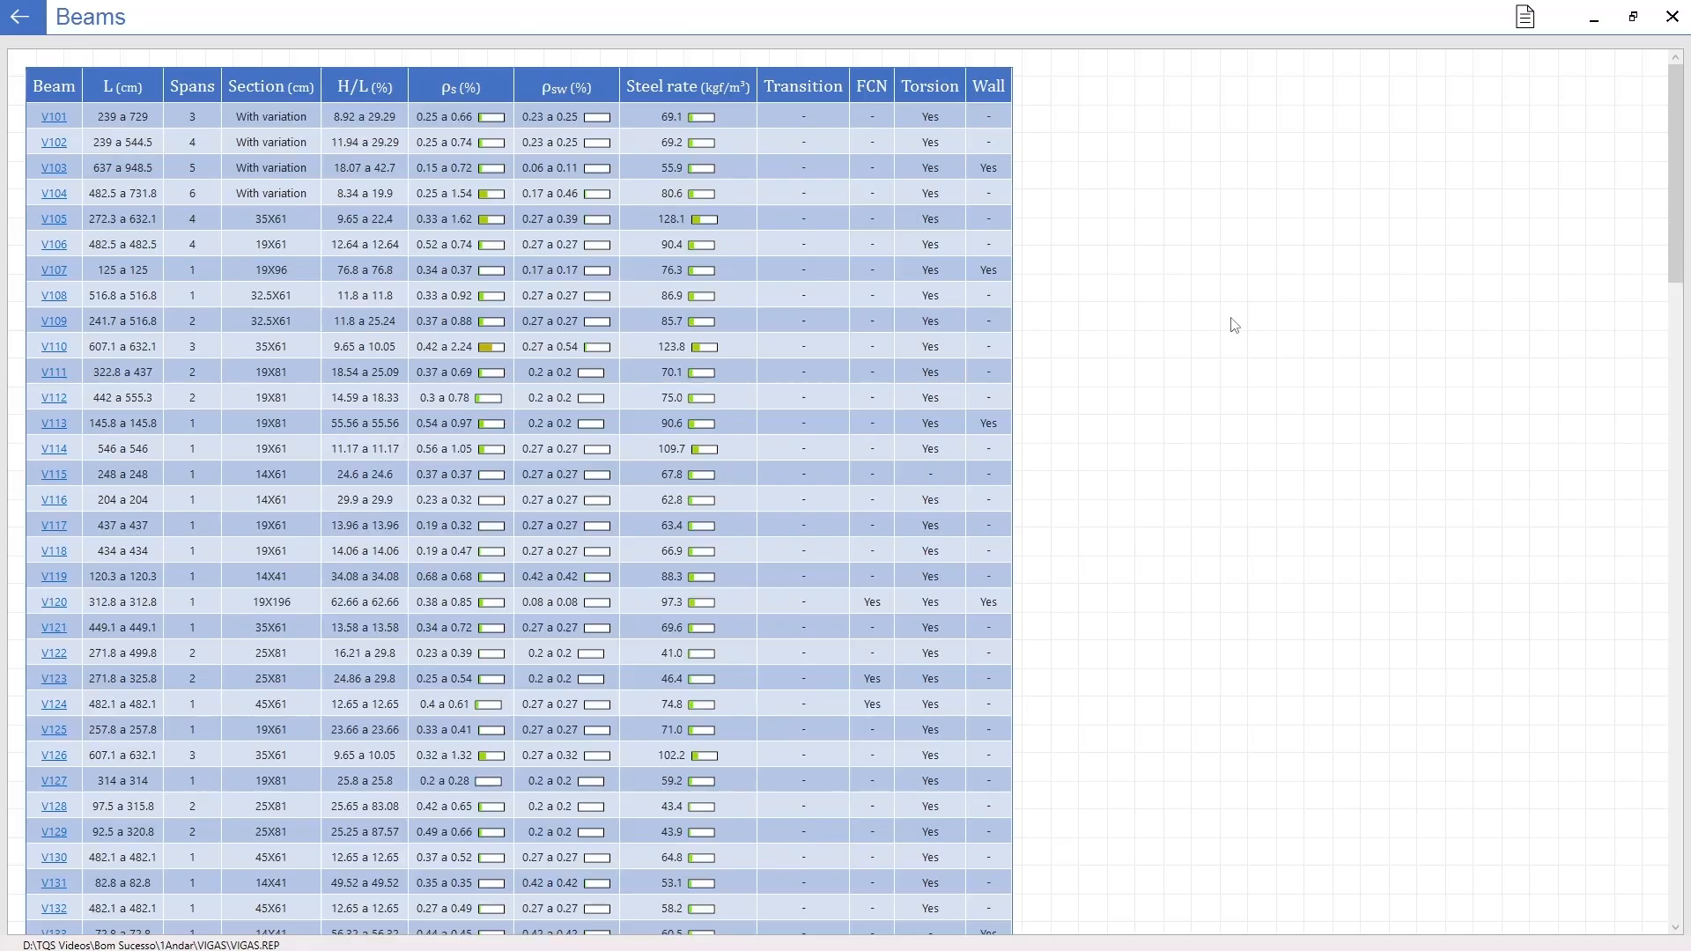
Open beam V104's bending and shear summary from the Beams report and go back to the beam list
scroll(1230, 324, down, 5)
click(50, 152)
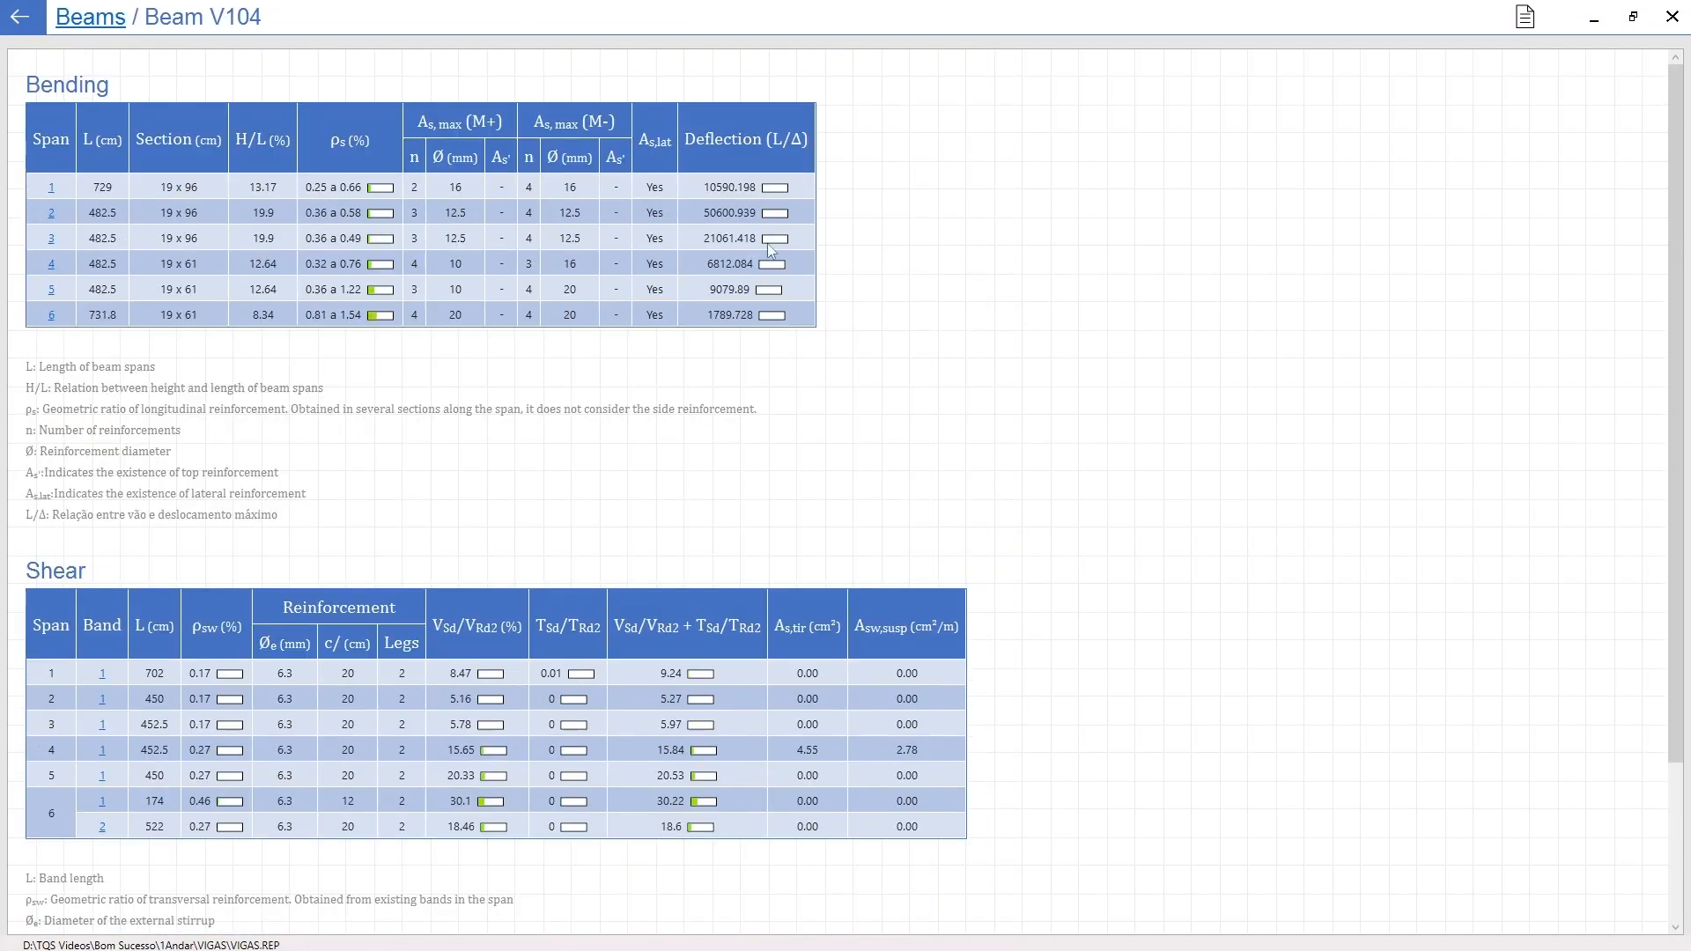
scroll(1143, 339, down, 3)
scroll(1145, 342, up, 3)
click(78, 19)
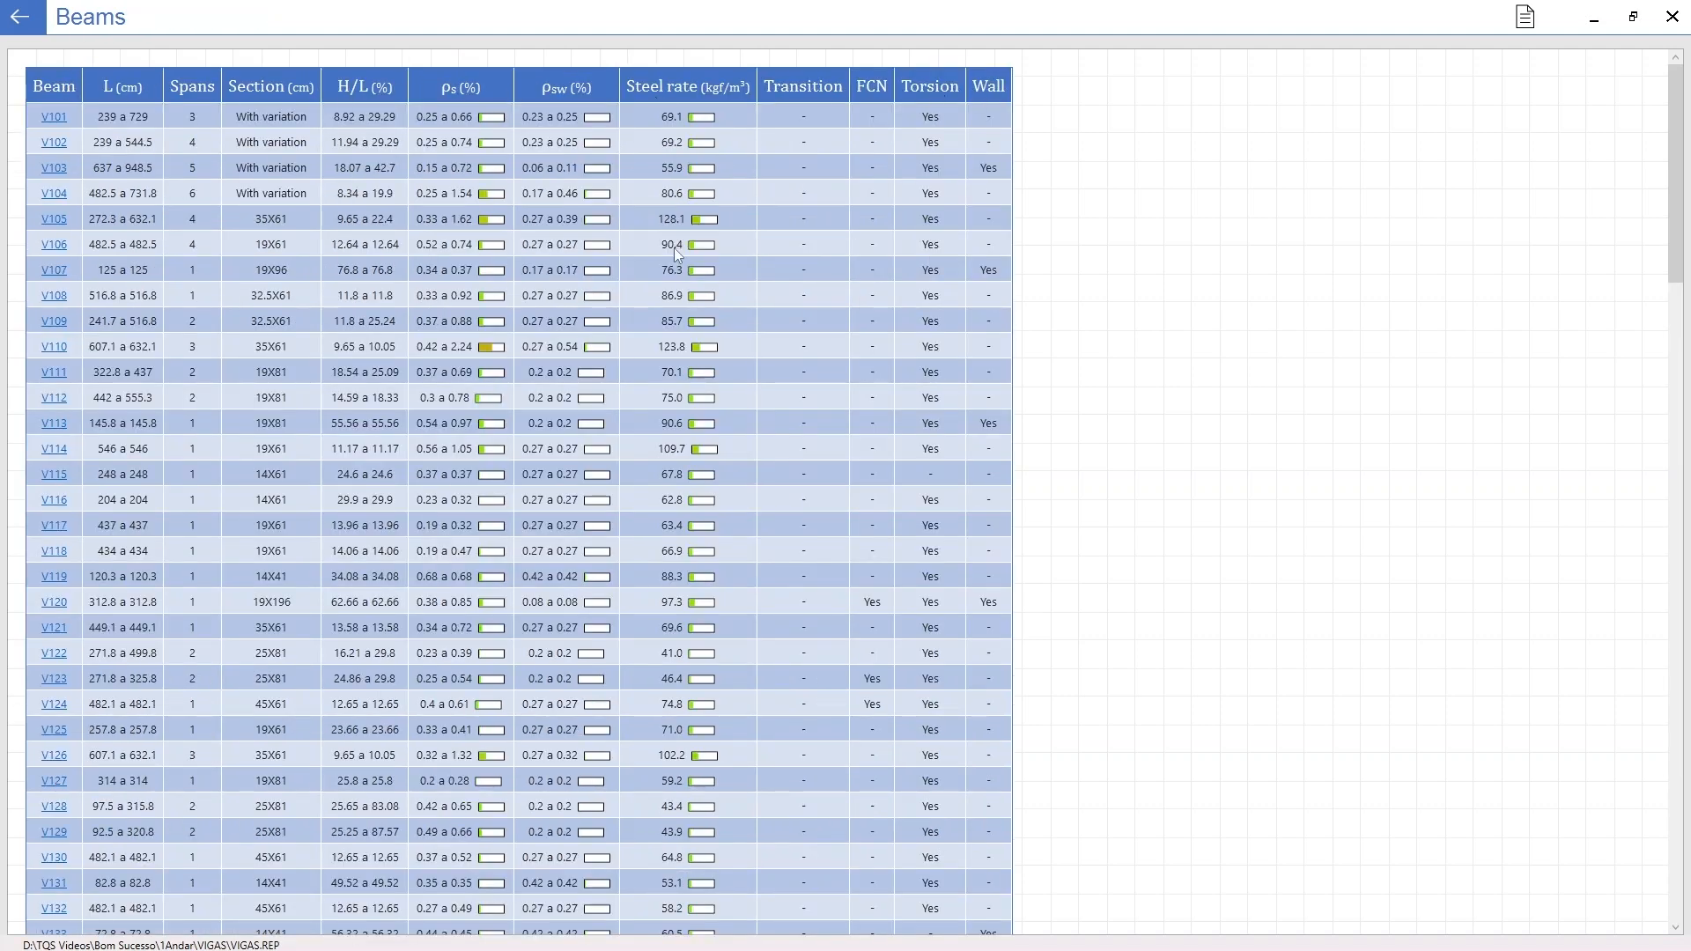
Open beam V202's span 2 bending design in the Beams report and review its moment envelope and calculations
scroll(675, 253, down, 20)
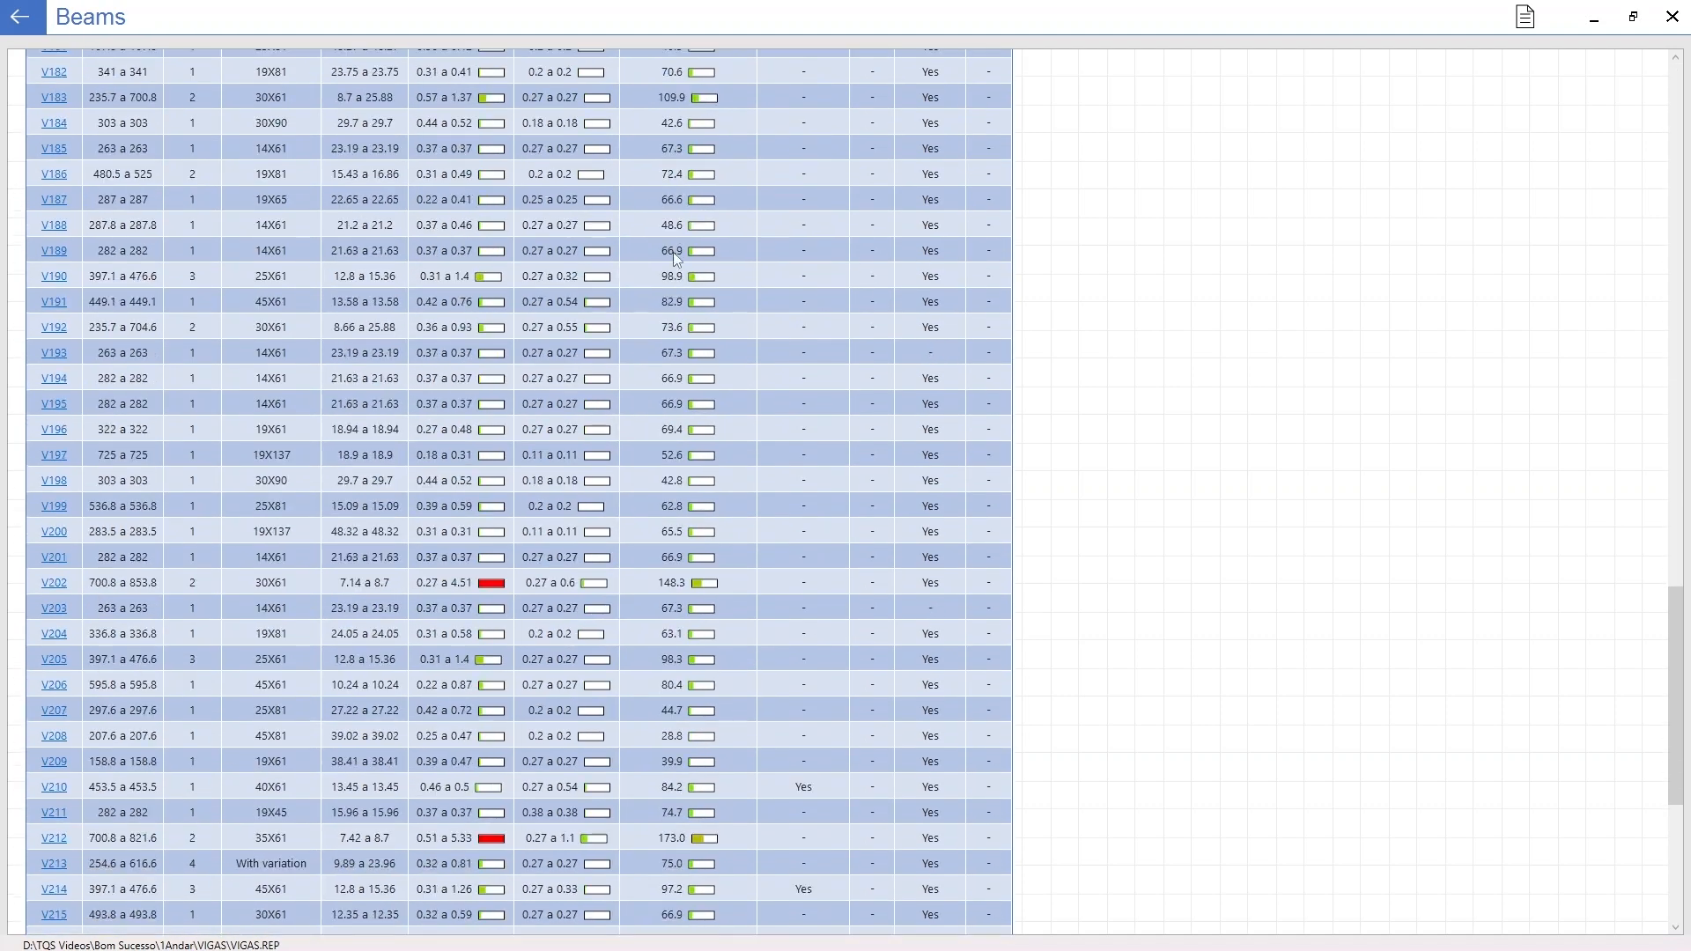
scroll(673, 252, down, 1)
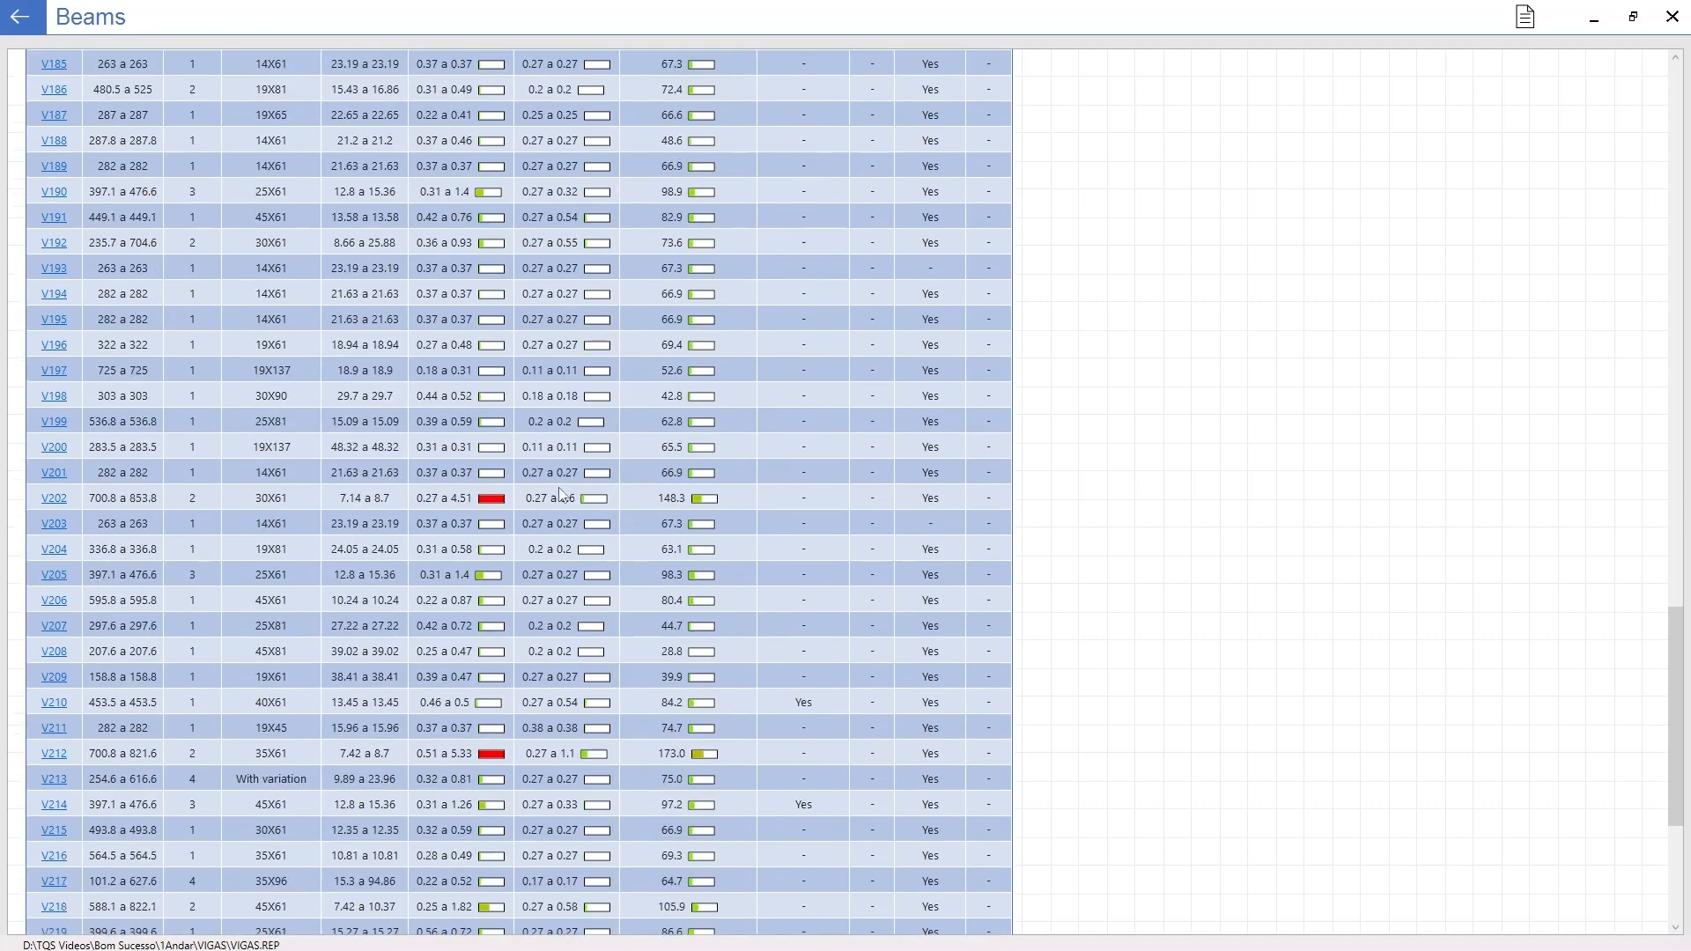
click(51, 500)
scroll(1315, 348, down, 12)
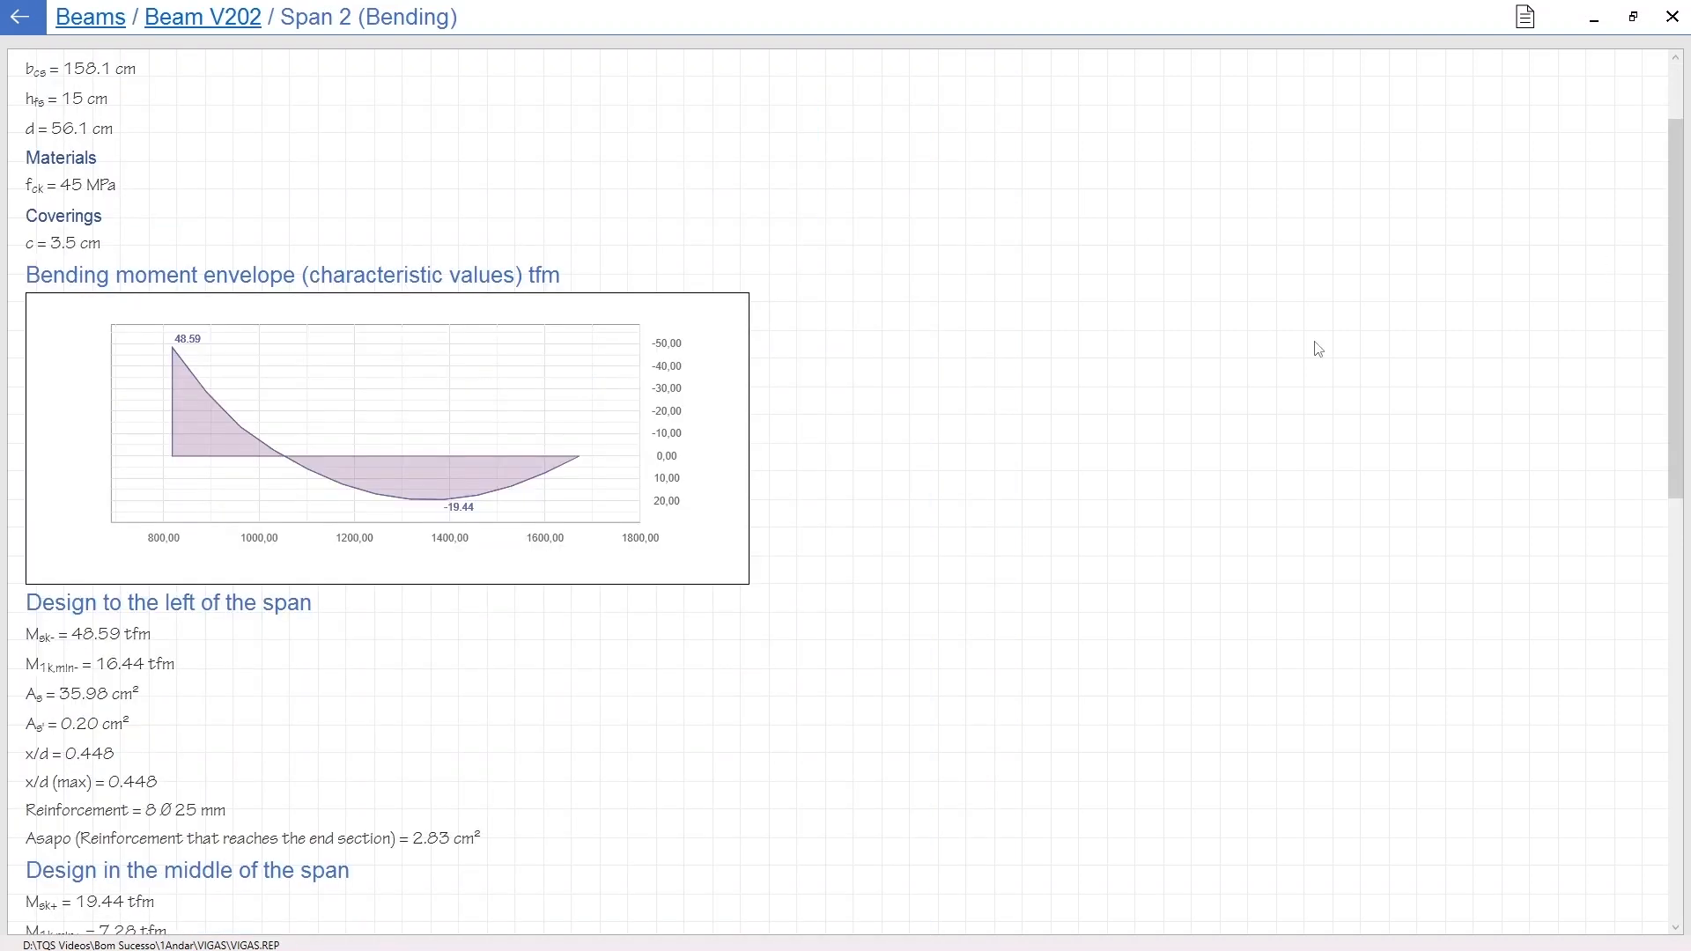
Open the shear design of beam V202's span 2, band 1, and review its required and existing reinforcement diagram
click(223, 18)
click(101, 598)
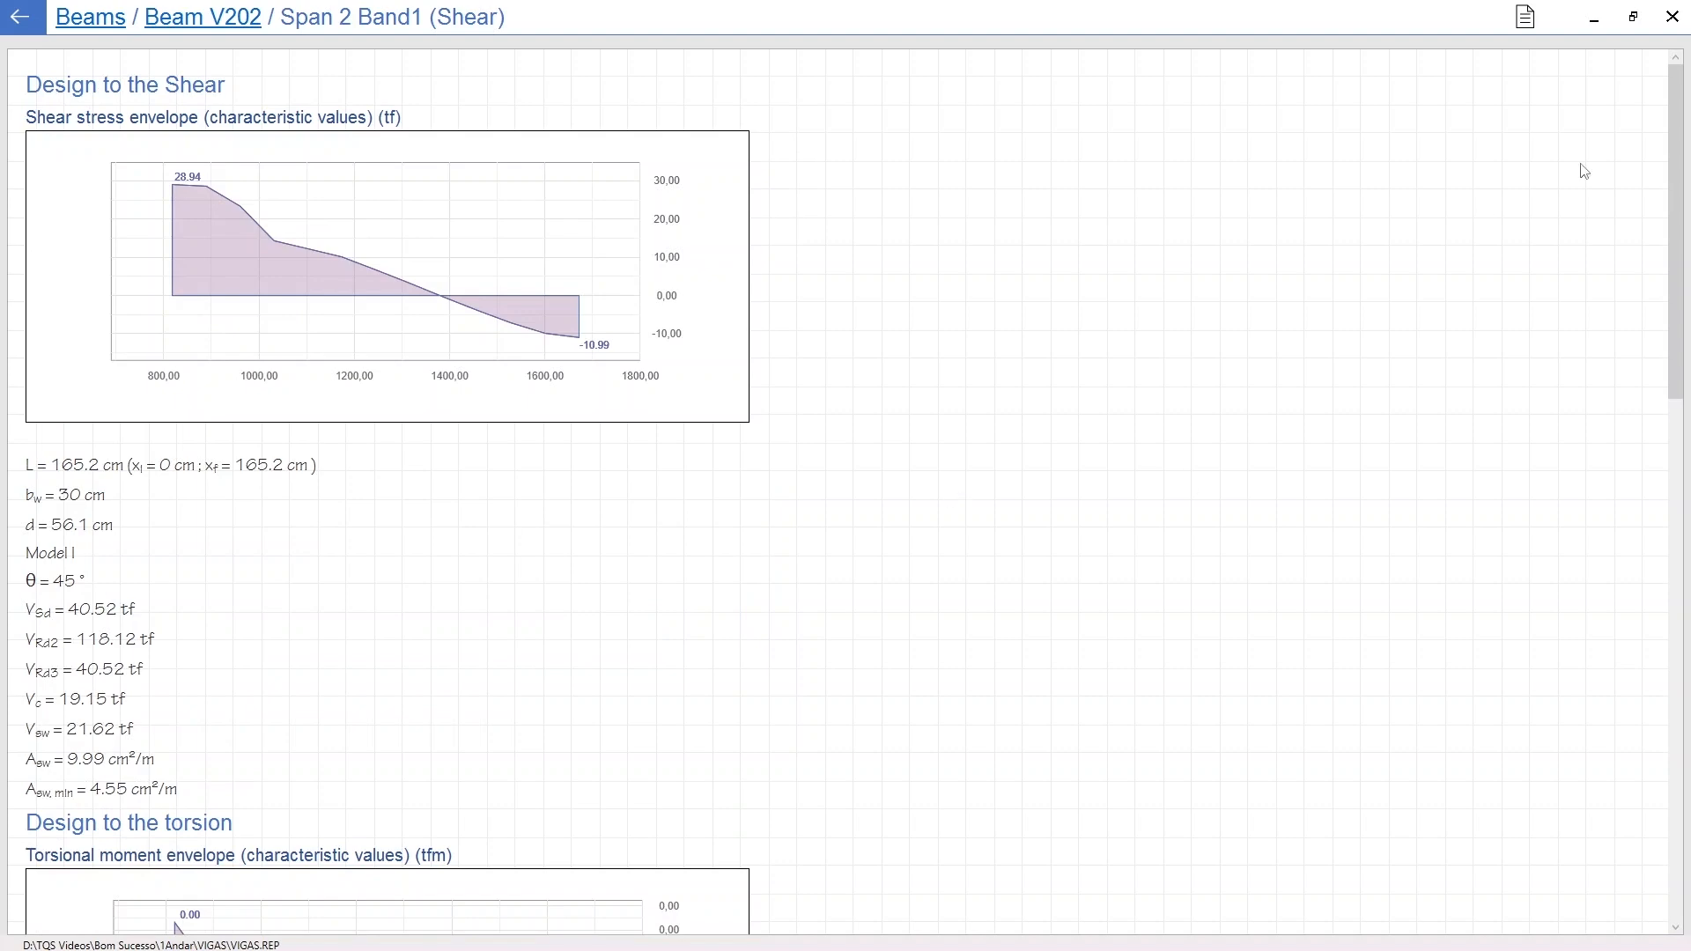
drag(1679, 201, 1680, 687)
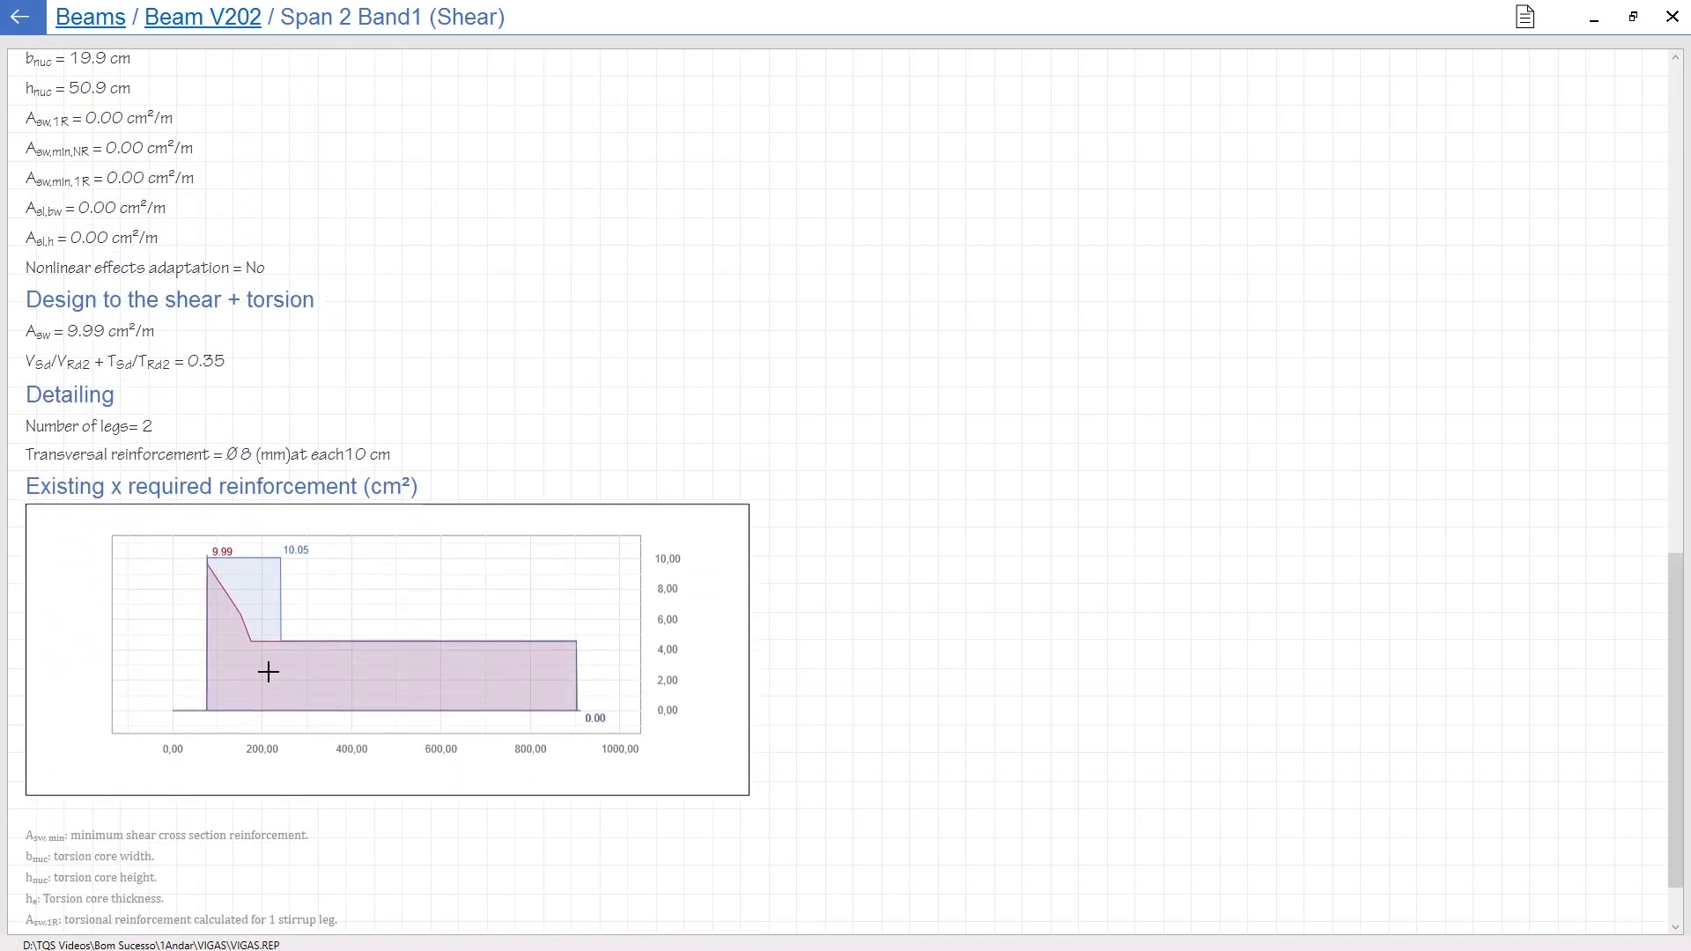
Open the anchoring details of beam V202's span 2 and review both end supports' anchorage calculations
click(227, 14)
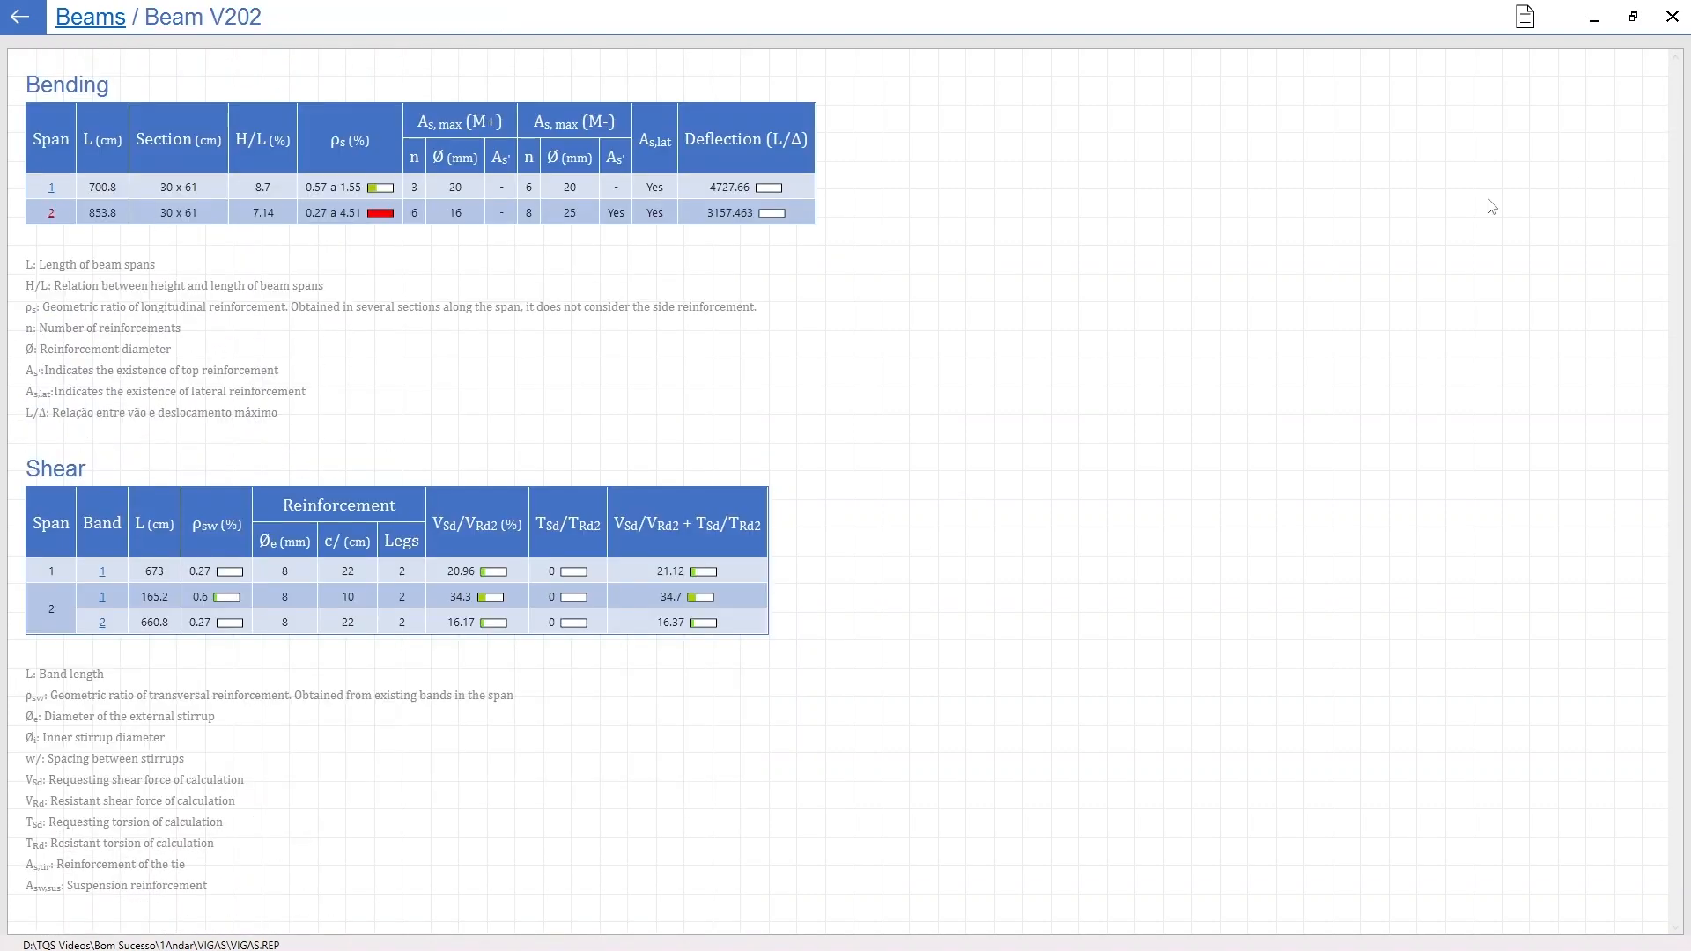
click(51, 213)
drag(1674, 378, 1667, 921)
click(94, 907)
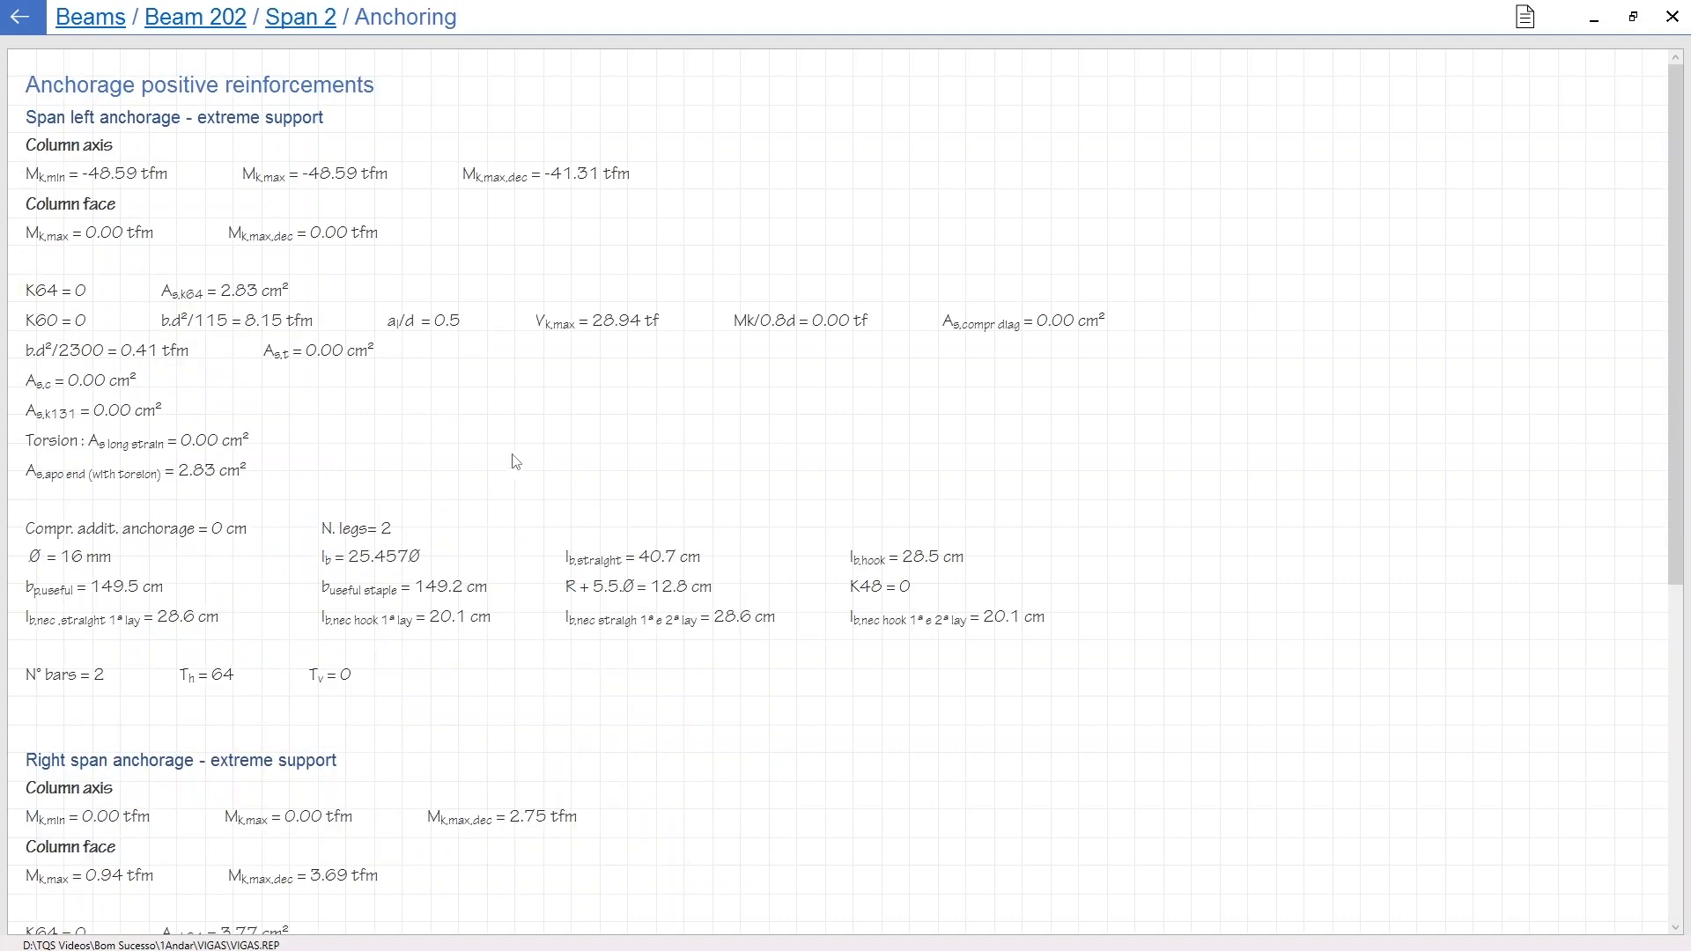
scroll(515, 462, down, 5)
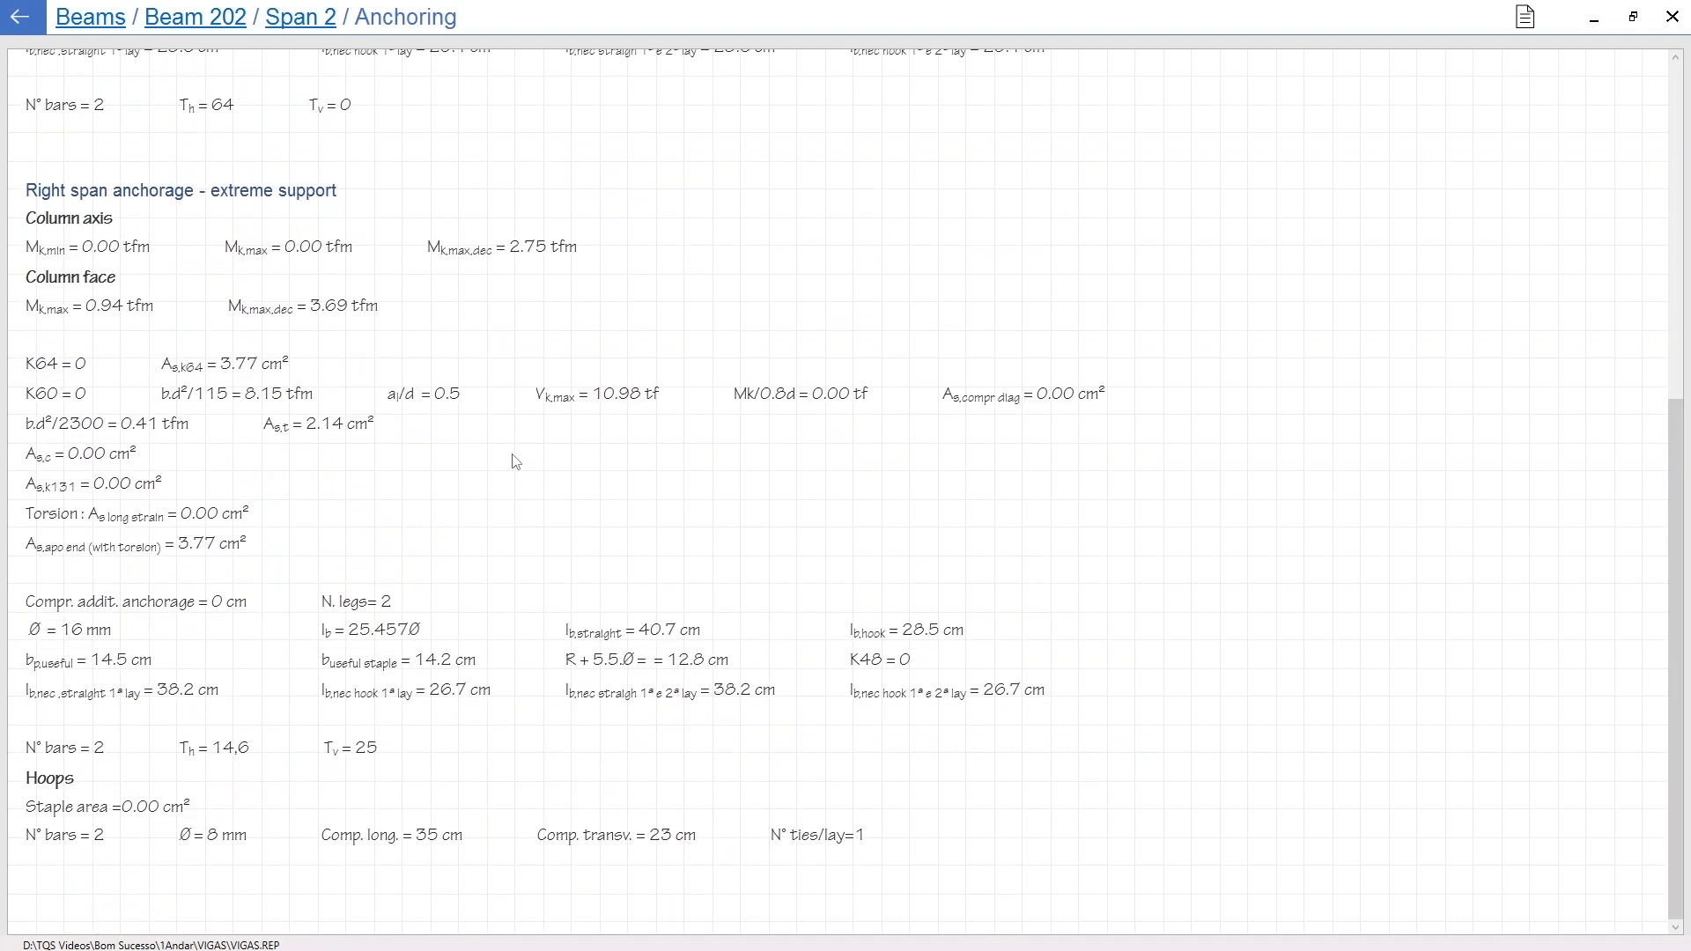
Go back to the Beams report list and review beam V120's bending, shear and normal composite bending summary
click(88, 17)
click(55, 601)
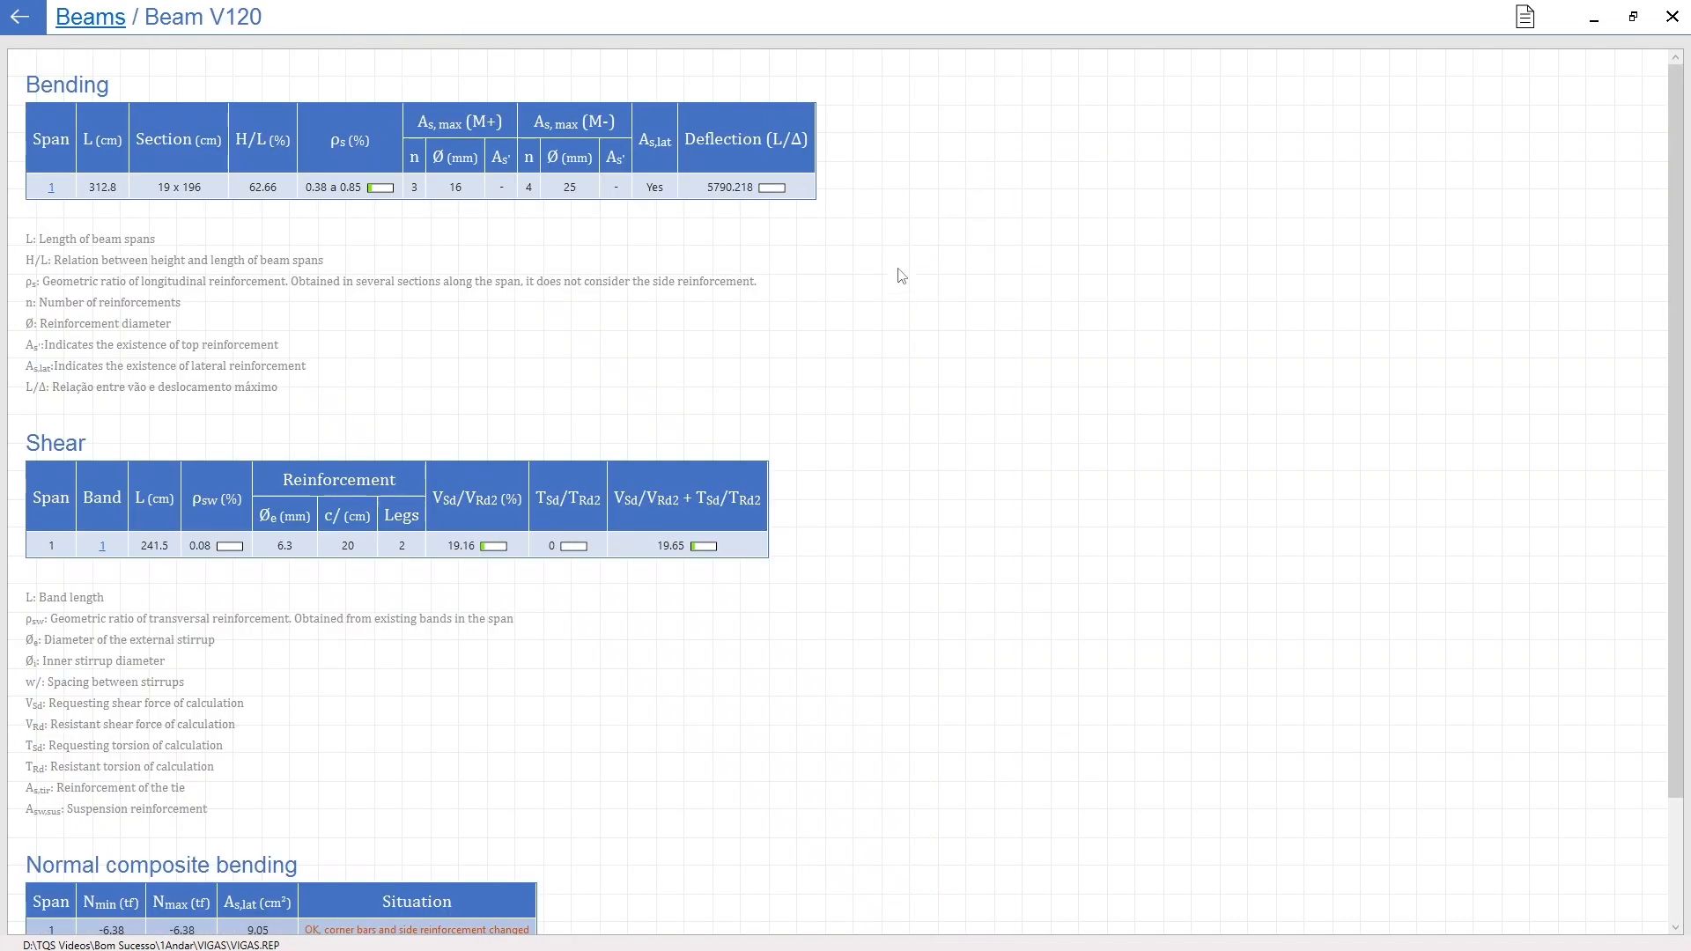
scroll(495, 797, down, 2)
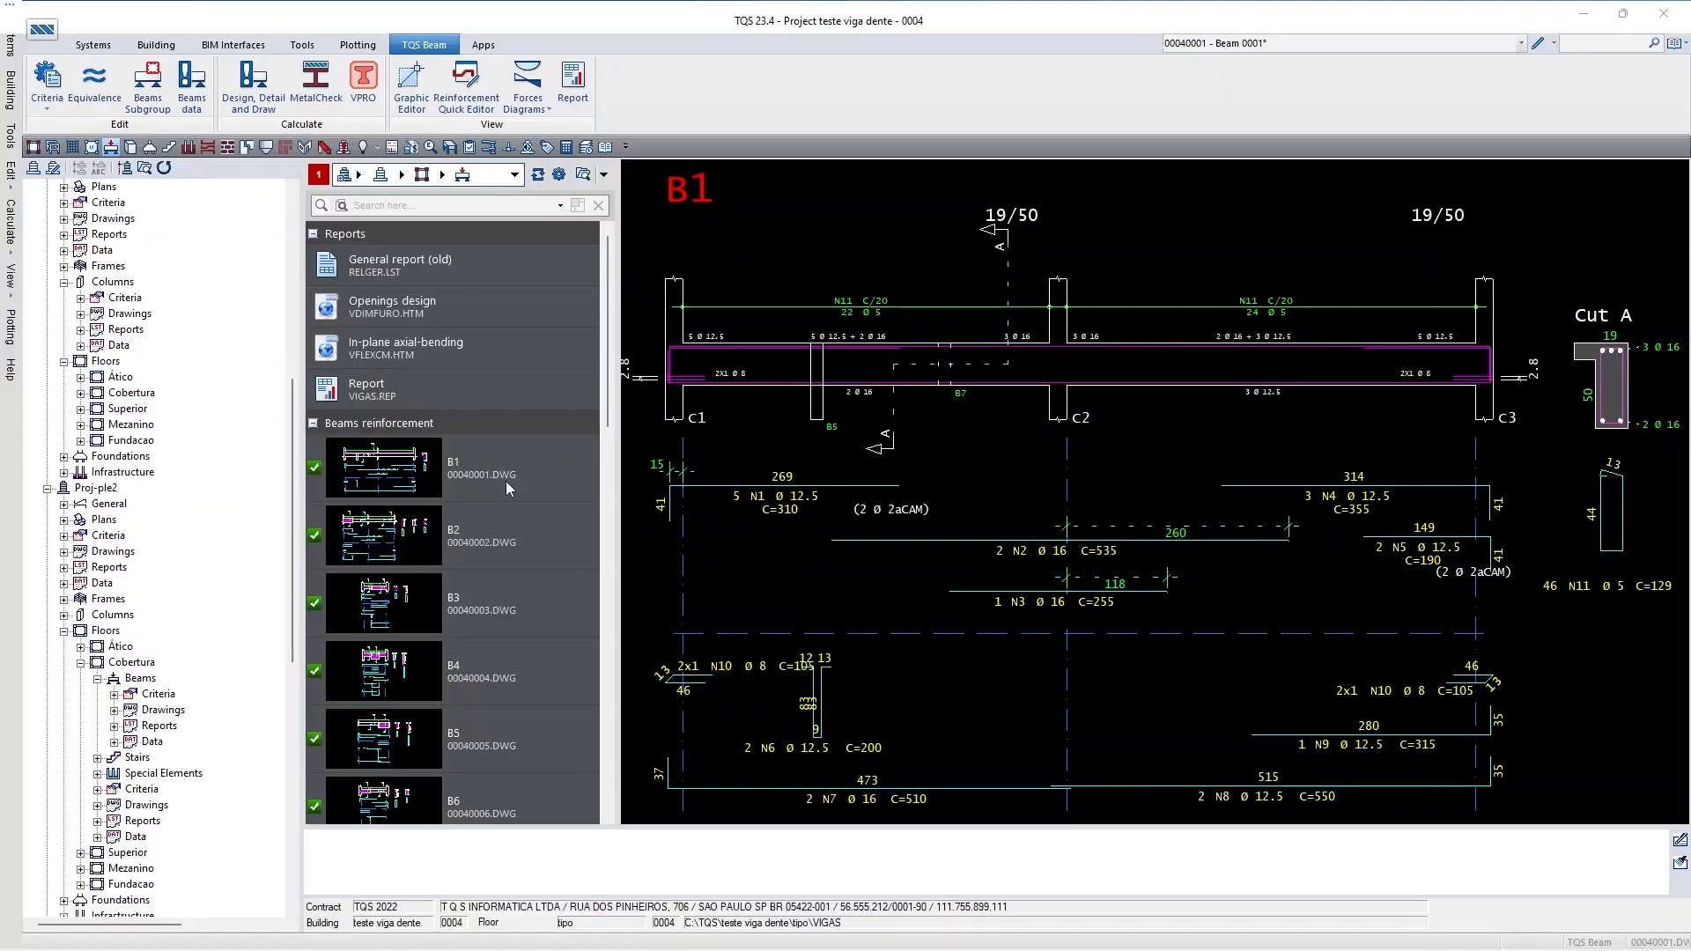
Switch to the TQS project manager and preview the successive beam reinforcement drawings following B1
key(Down)
key(Down)
key(Down)
key(Down)
key(Down)
key(Down)
key(Down)
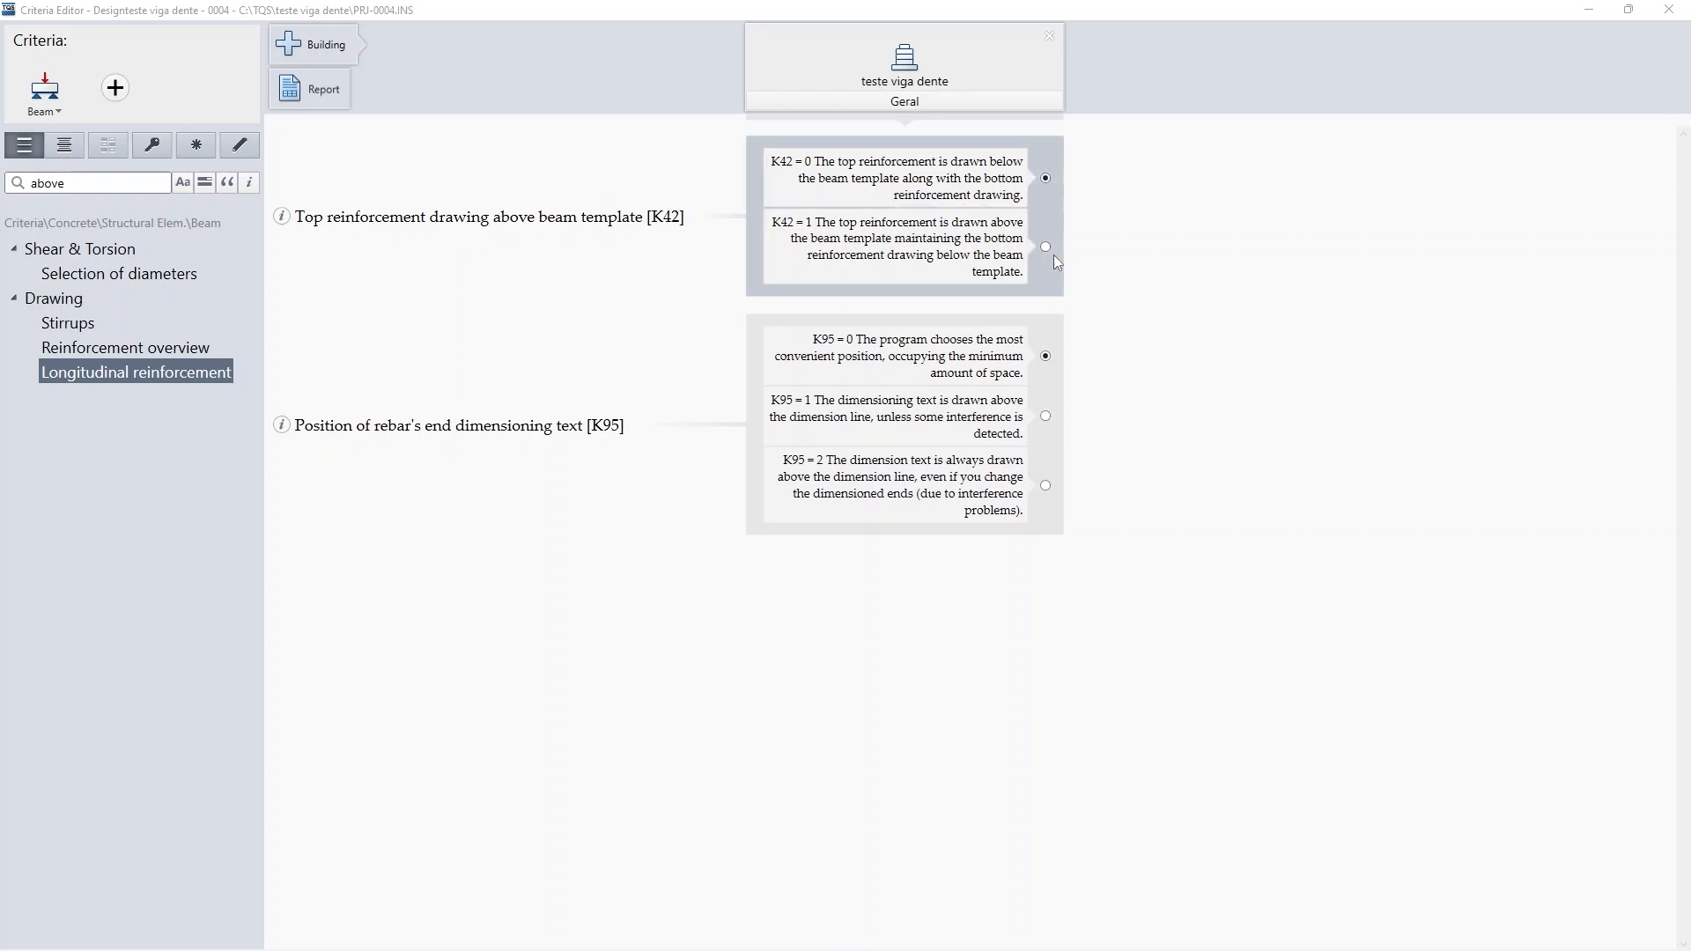
Set criterion K42 to 1 so top reinforcement is drawn above the beam template, and close the Criteria Editor
click(1046, 247)
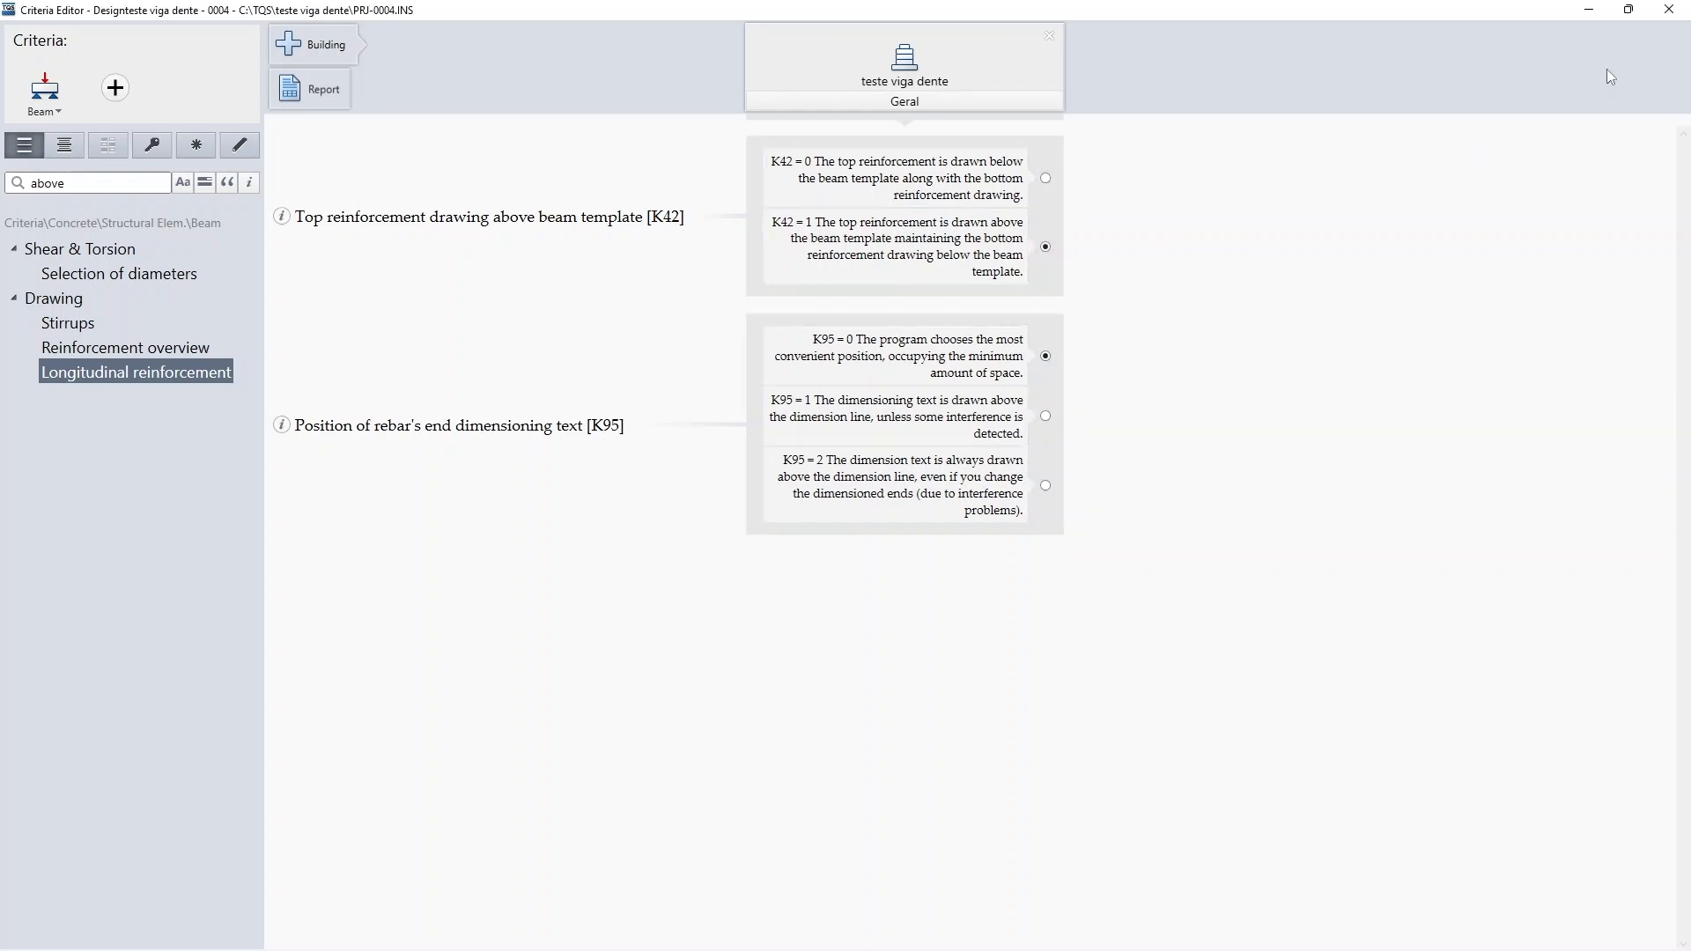
click(1669, 12)
click(883, 544)
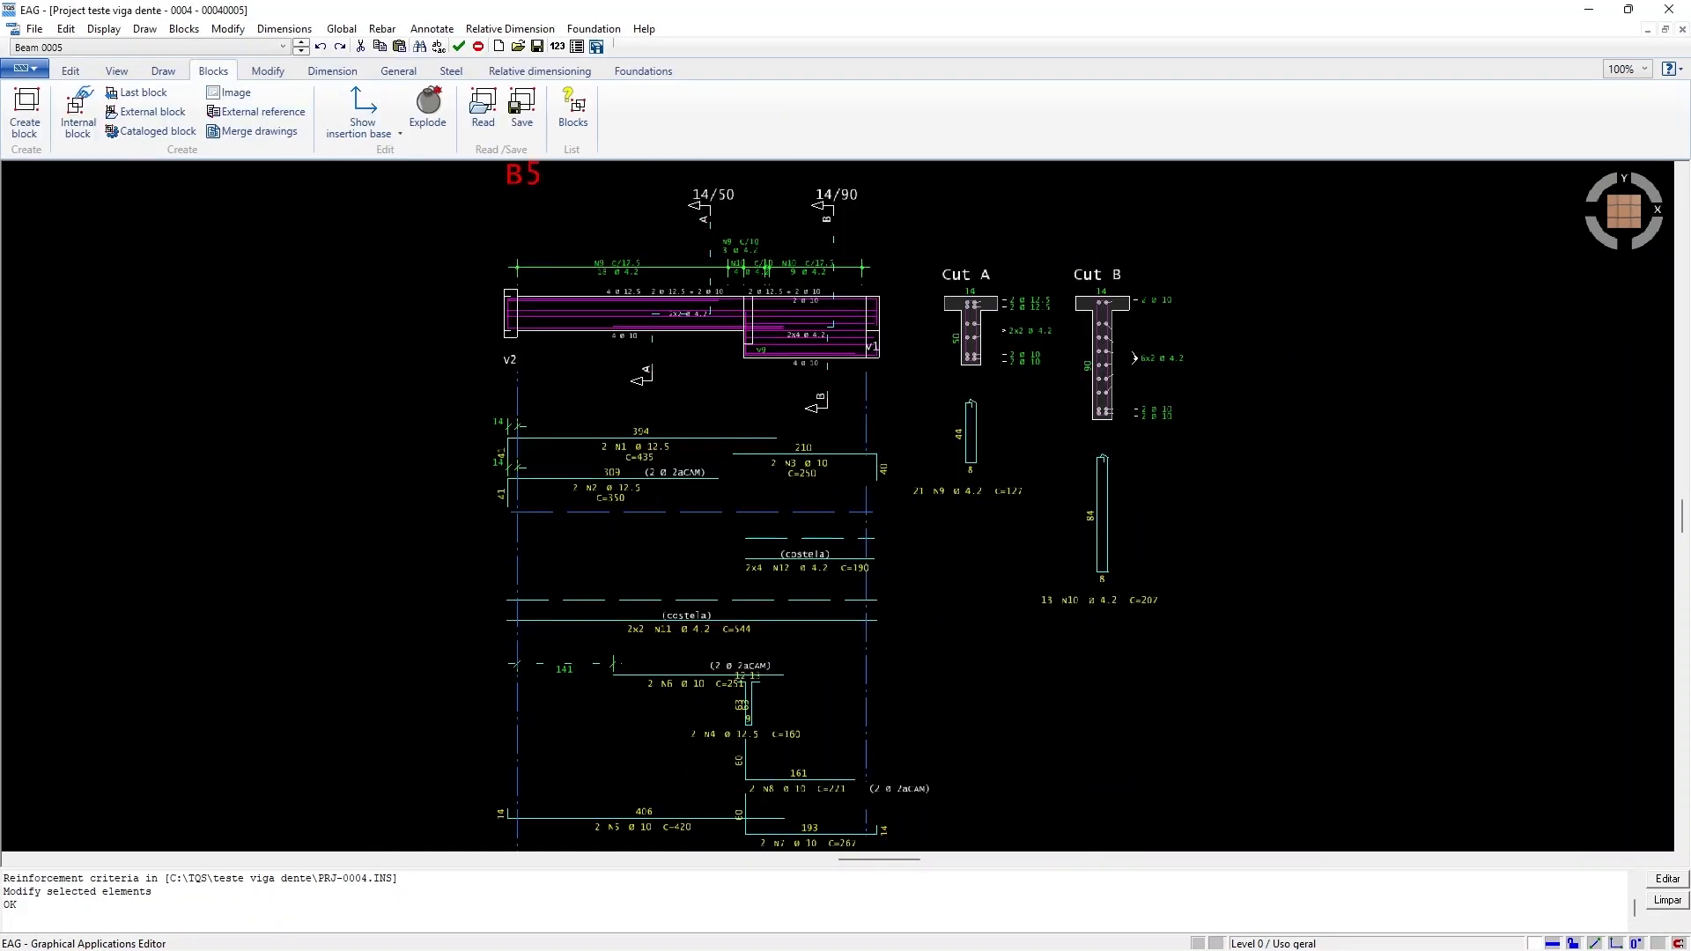
Examine the beam B5 reinforcement drawing, including its elevation, bars and sections A and B
scroll(630, 190, up, 4)
middle_drag(814, 407, 743, 447)
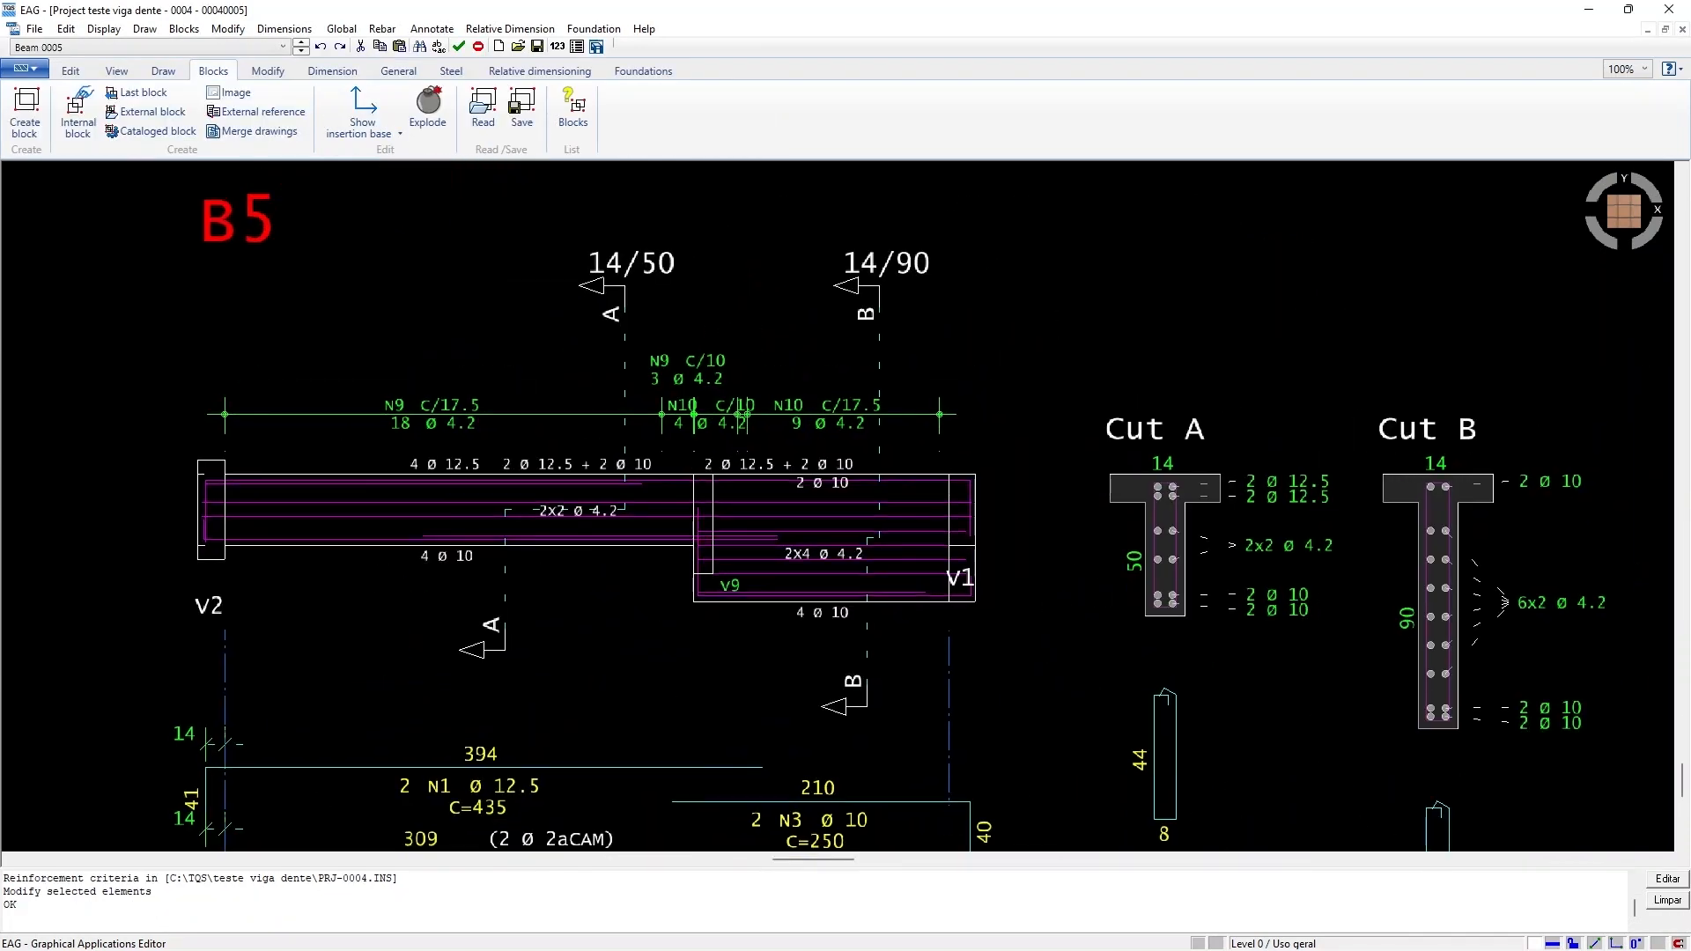
middle_drag(1635, 802, 1609, 458)
mouse_move(1618, 792)
middle_down()
mouse_move(1595, 455)
mouse_move(1615, 751)
mouse_move(1613, 664)
middle_up()
click(1631, 216)
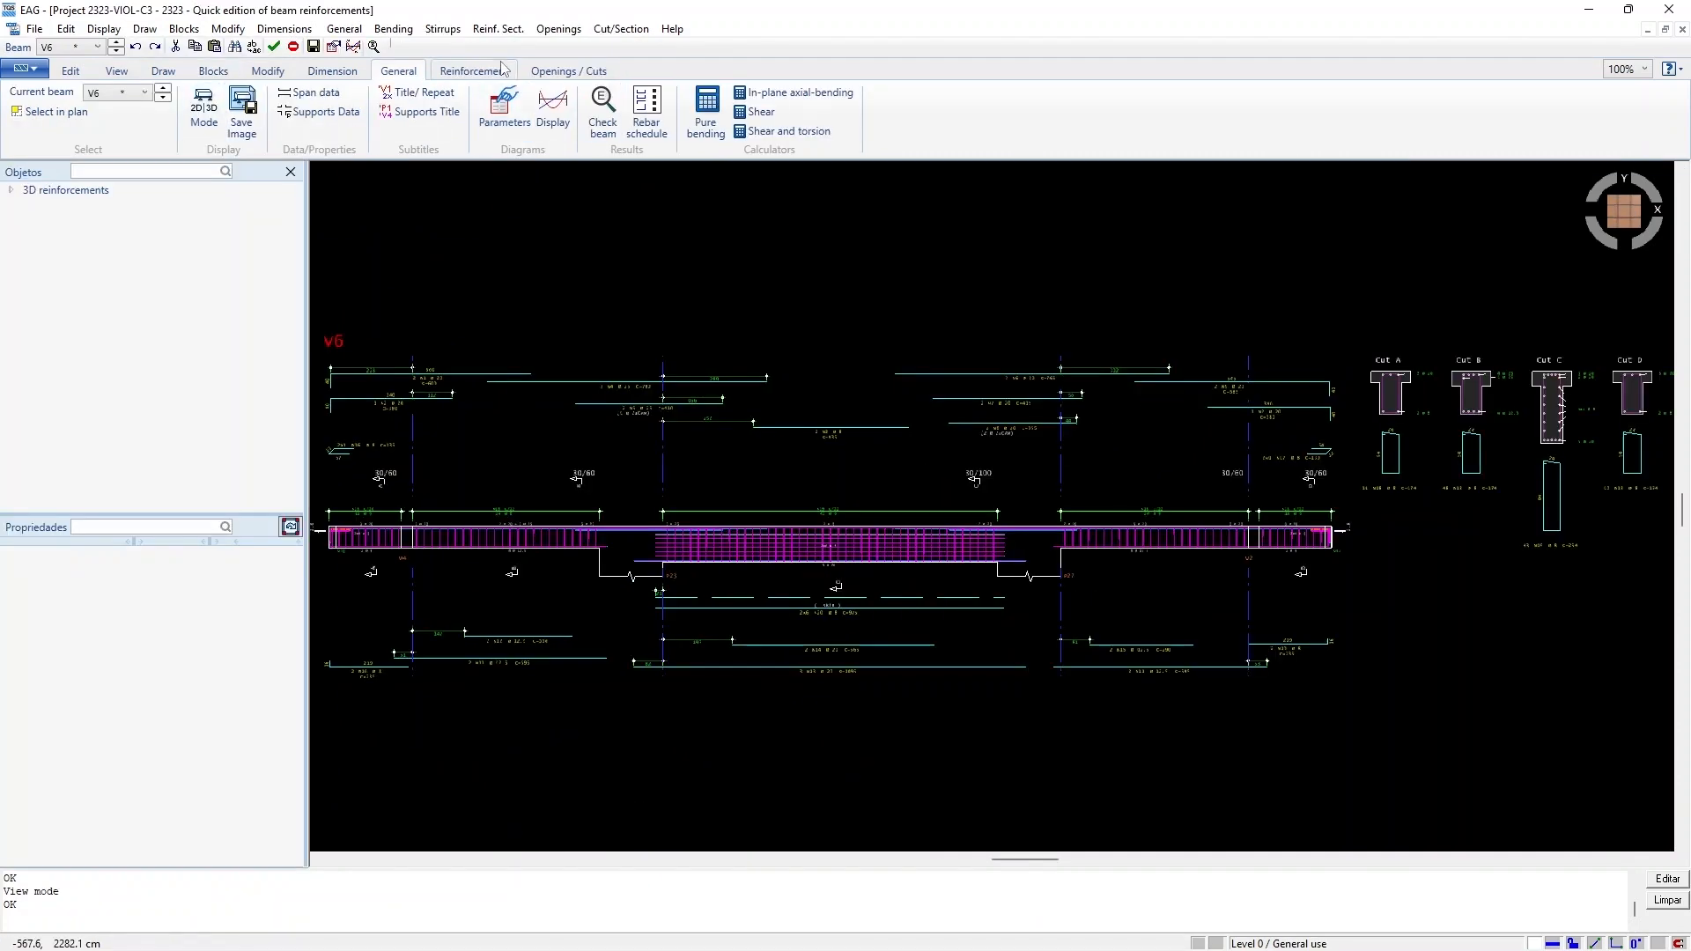
Review the reinforcement and openings/cuts editing commands and inspect beam V6's reinforcement drawing
click(503, 69)
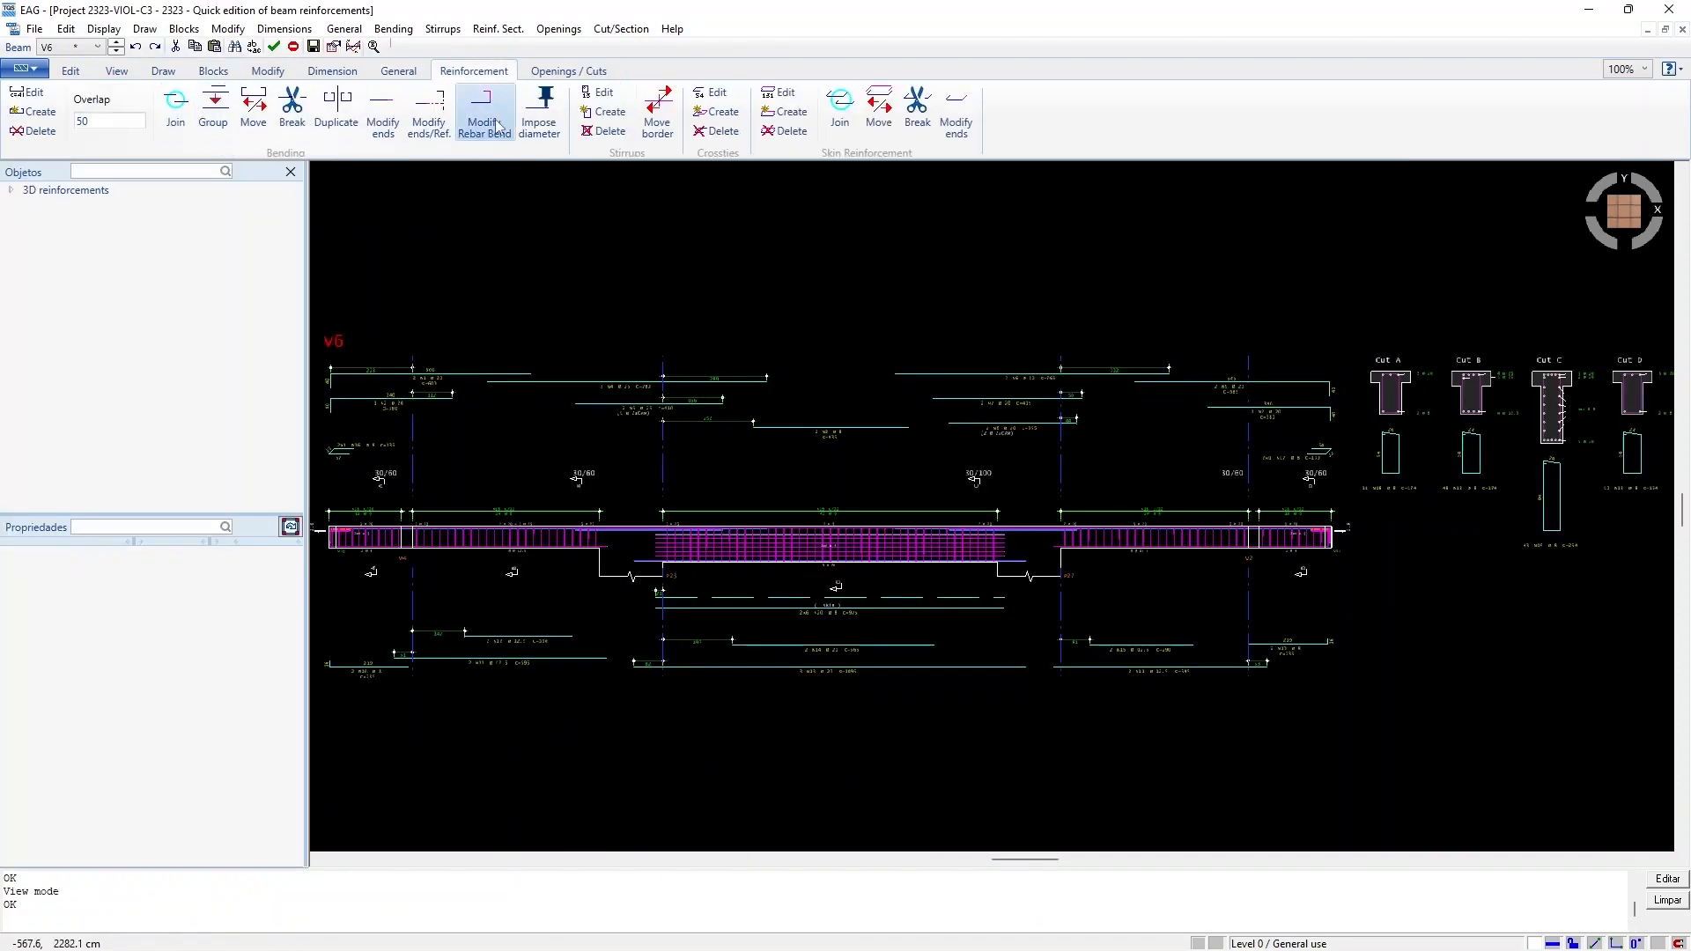
click(593, 71)
scroll(1497, 441, up, 3)
scroll(1328, 366, down, 2)
mouse_move(396, 529)
middle_down()
mouse_move(836, 467)
mouse_move(1585, 467)
middle_up()
scroll(399, 356, down, 2)
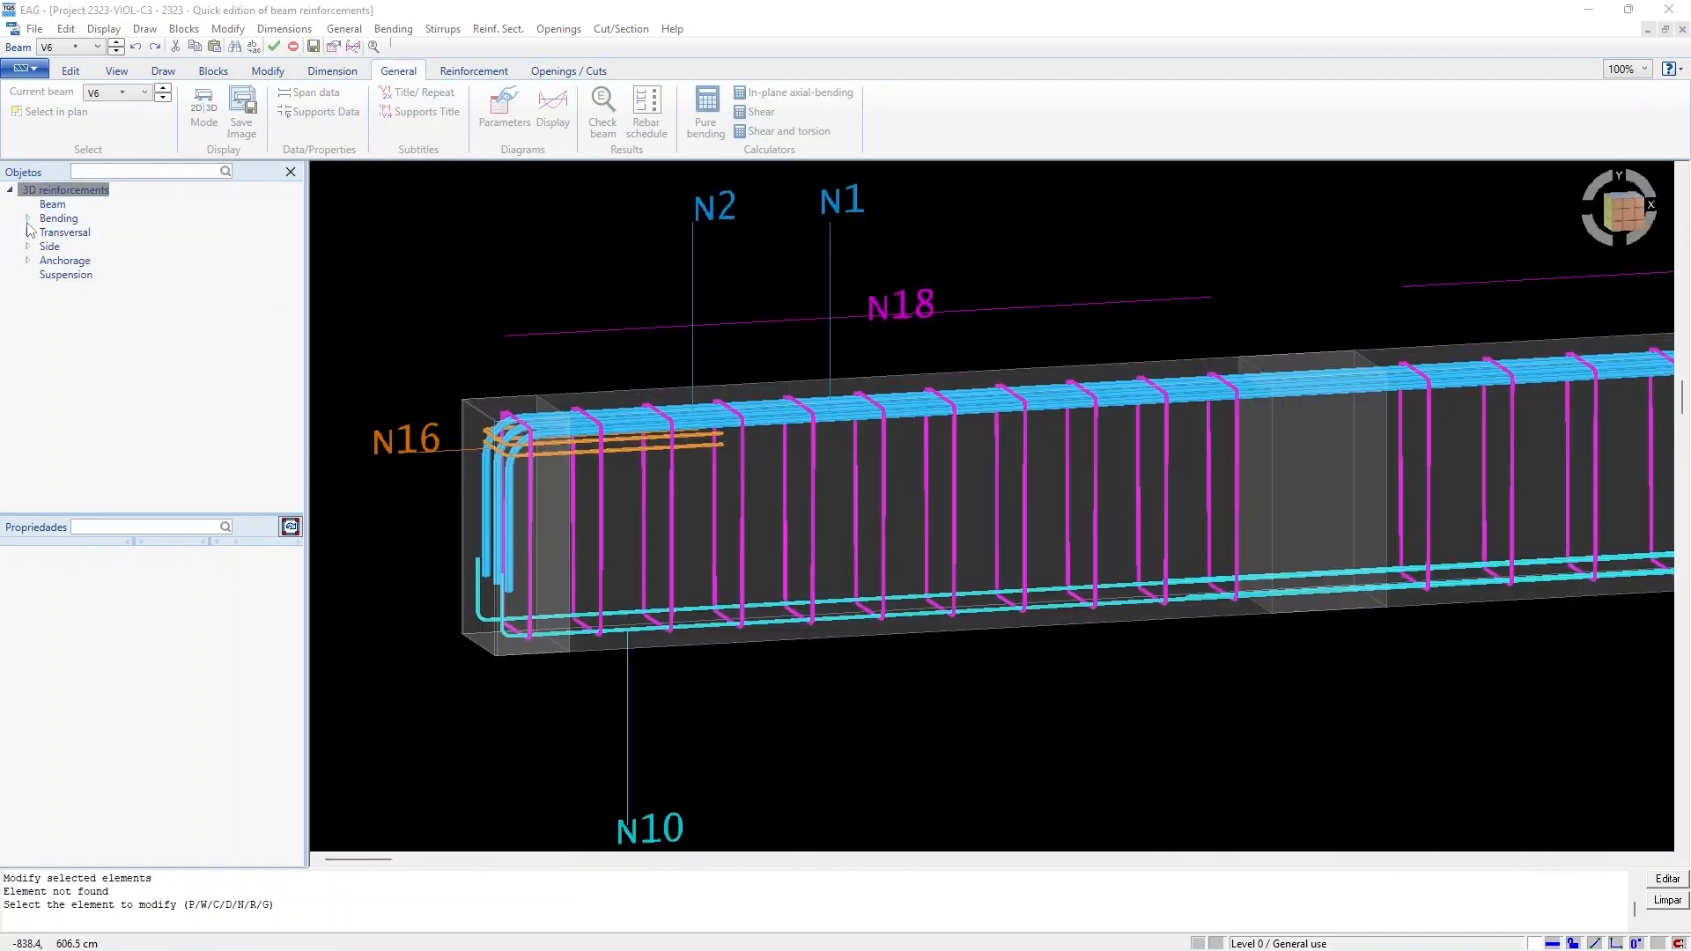
List beam V6's bending, transversal, side and anchorage reinforcements and view the N16 anchorage crossties' properties
click(27, 217)
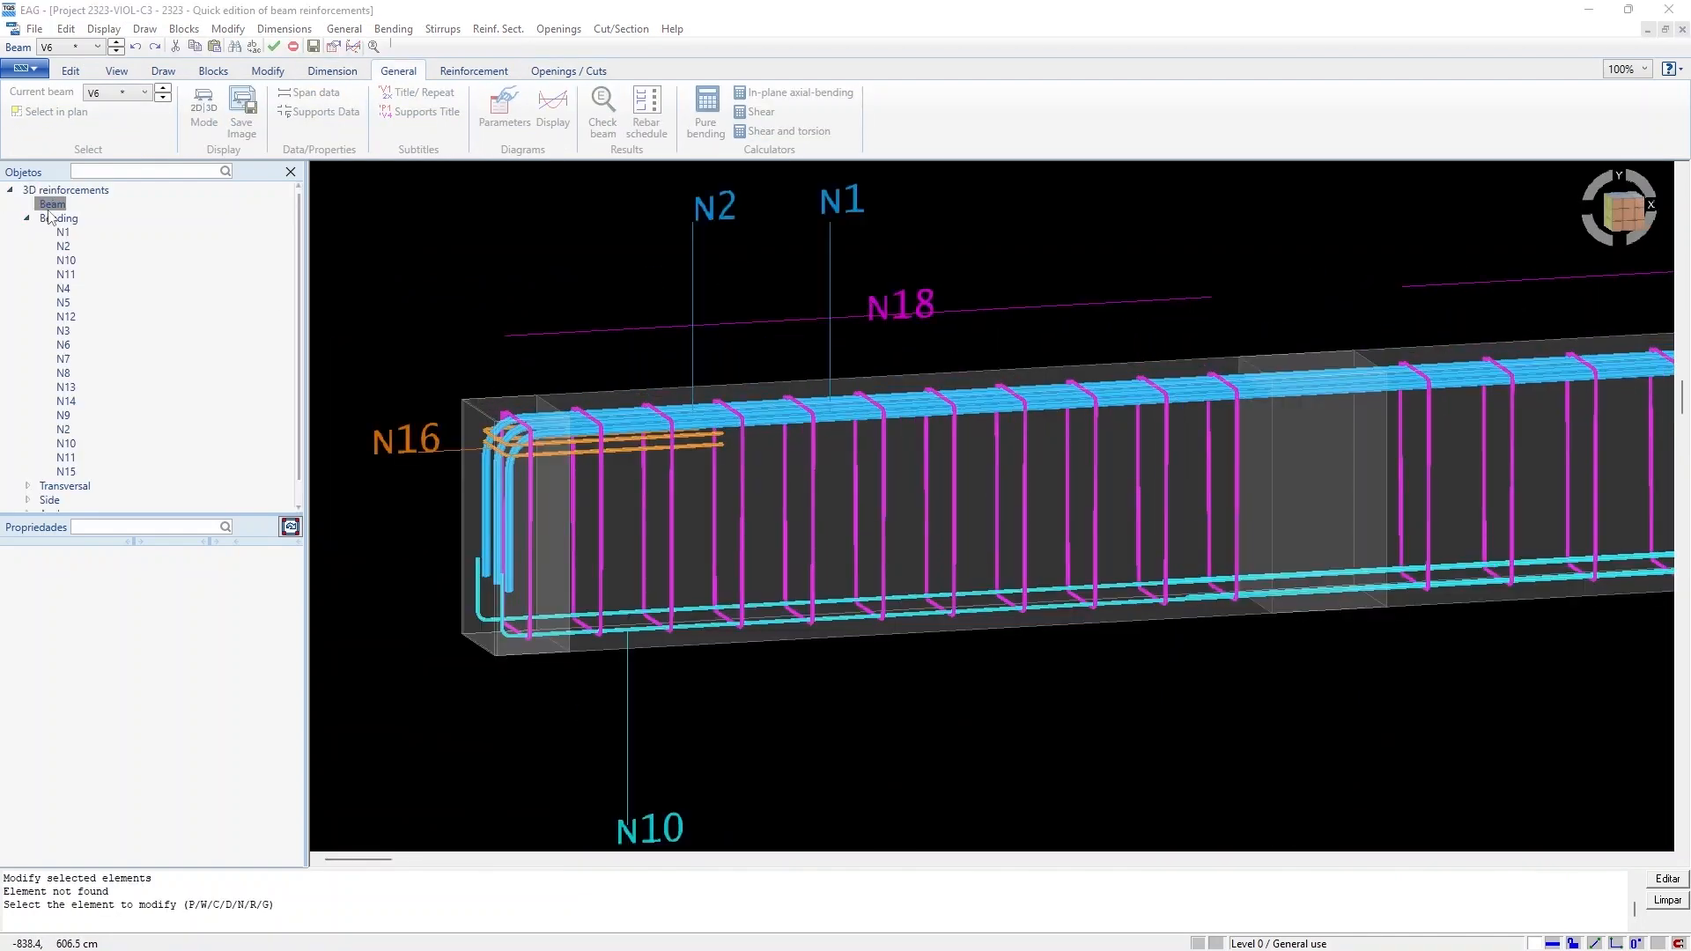
scroll(78, 452, down, 2)
double_click(68, 464)
double_click(58, 476)
double_click(63, 491)
click(66, 478)
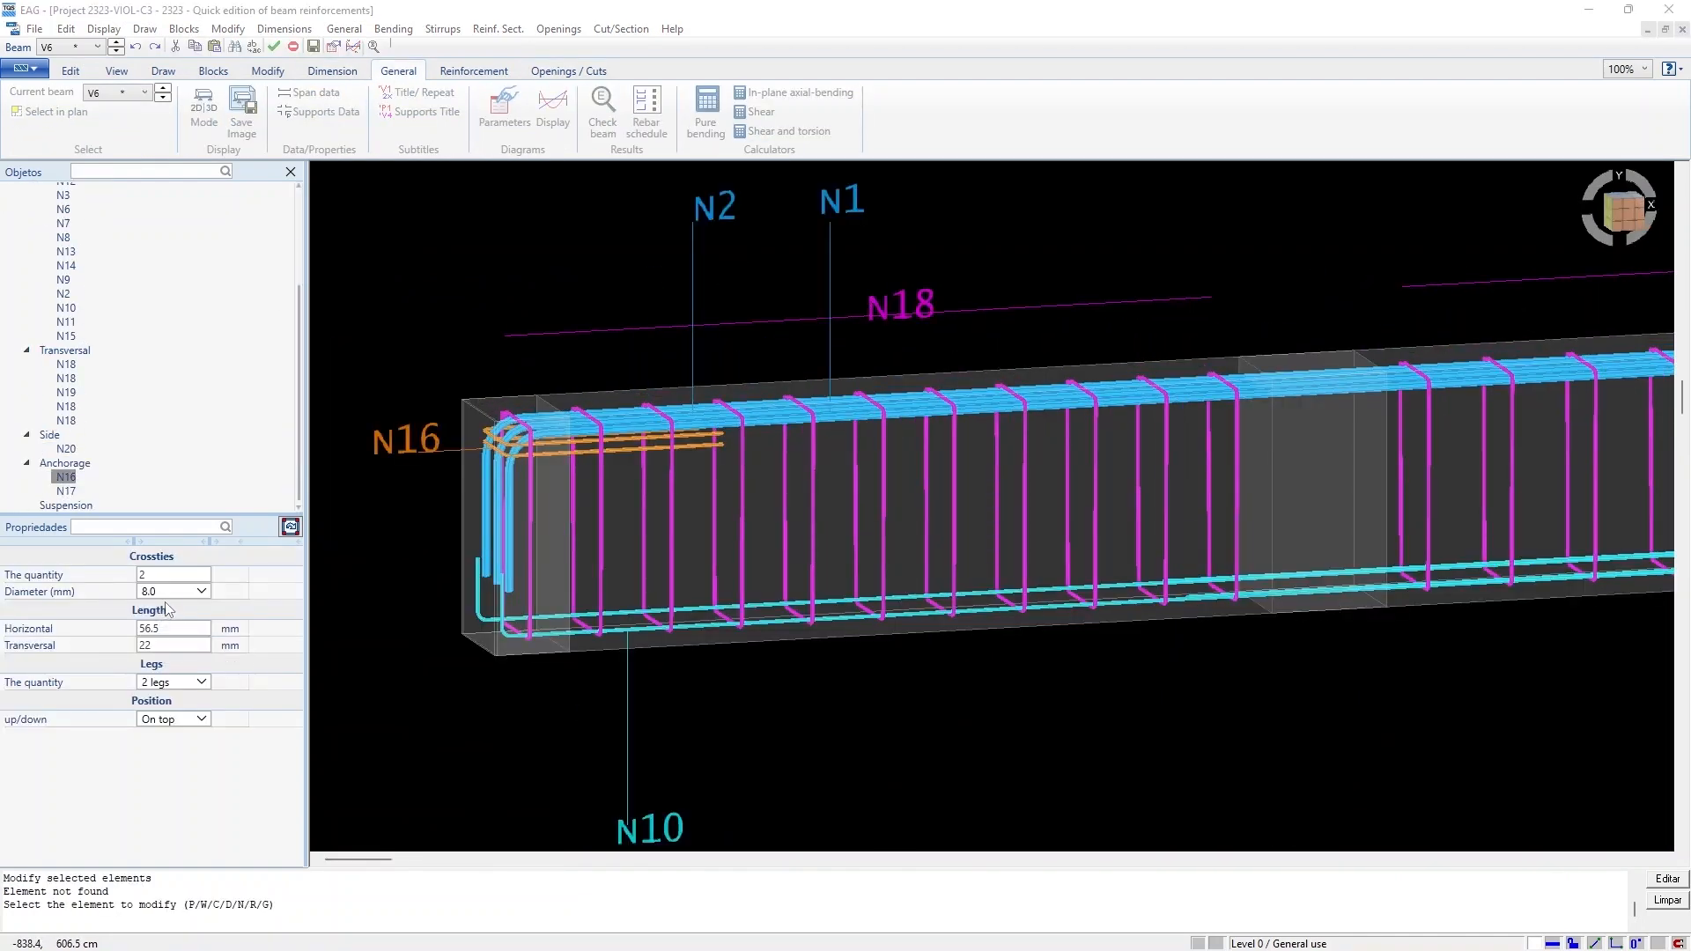
click(154, 679)
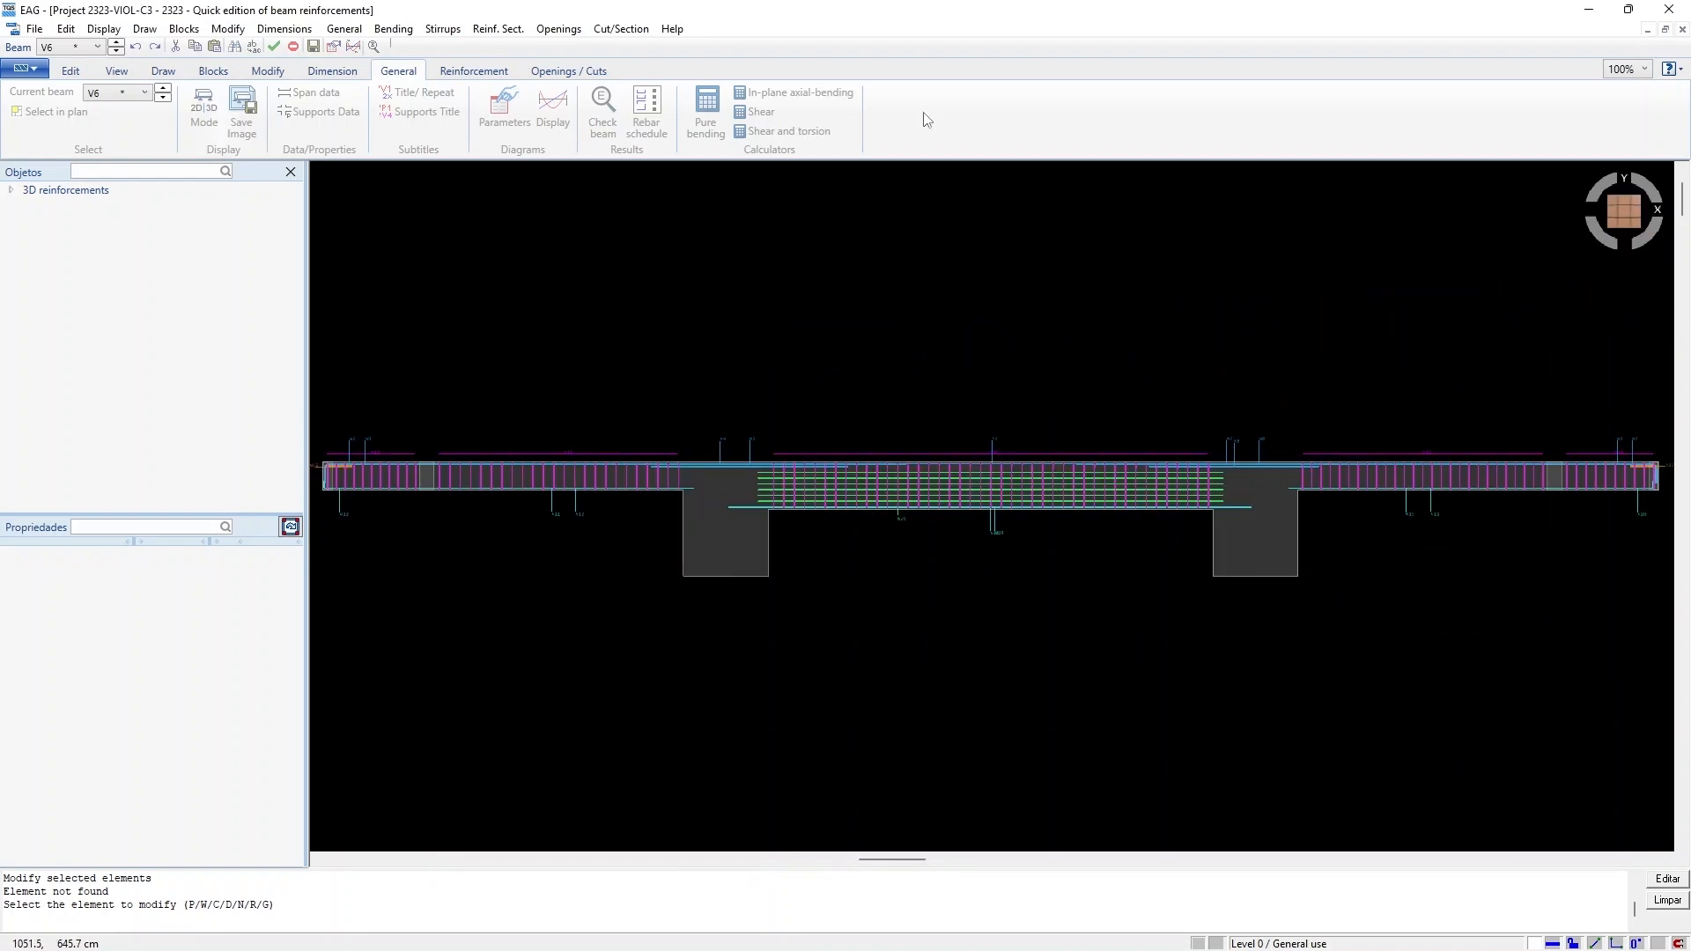
Display the force and reinforcement diagrams of beam V5 in the teste viga dente project
click(552, 110)
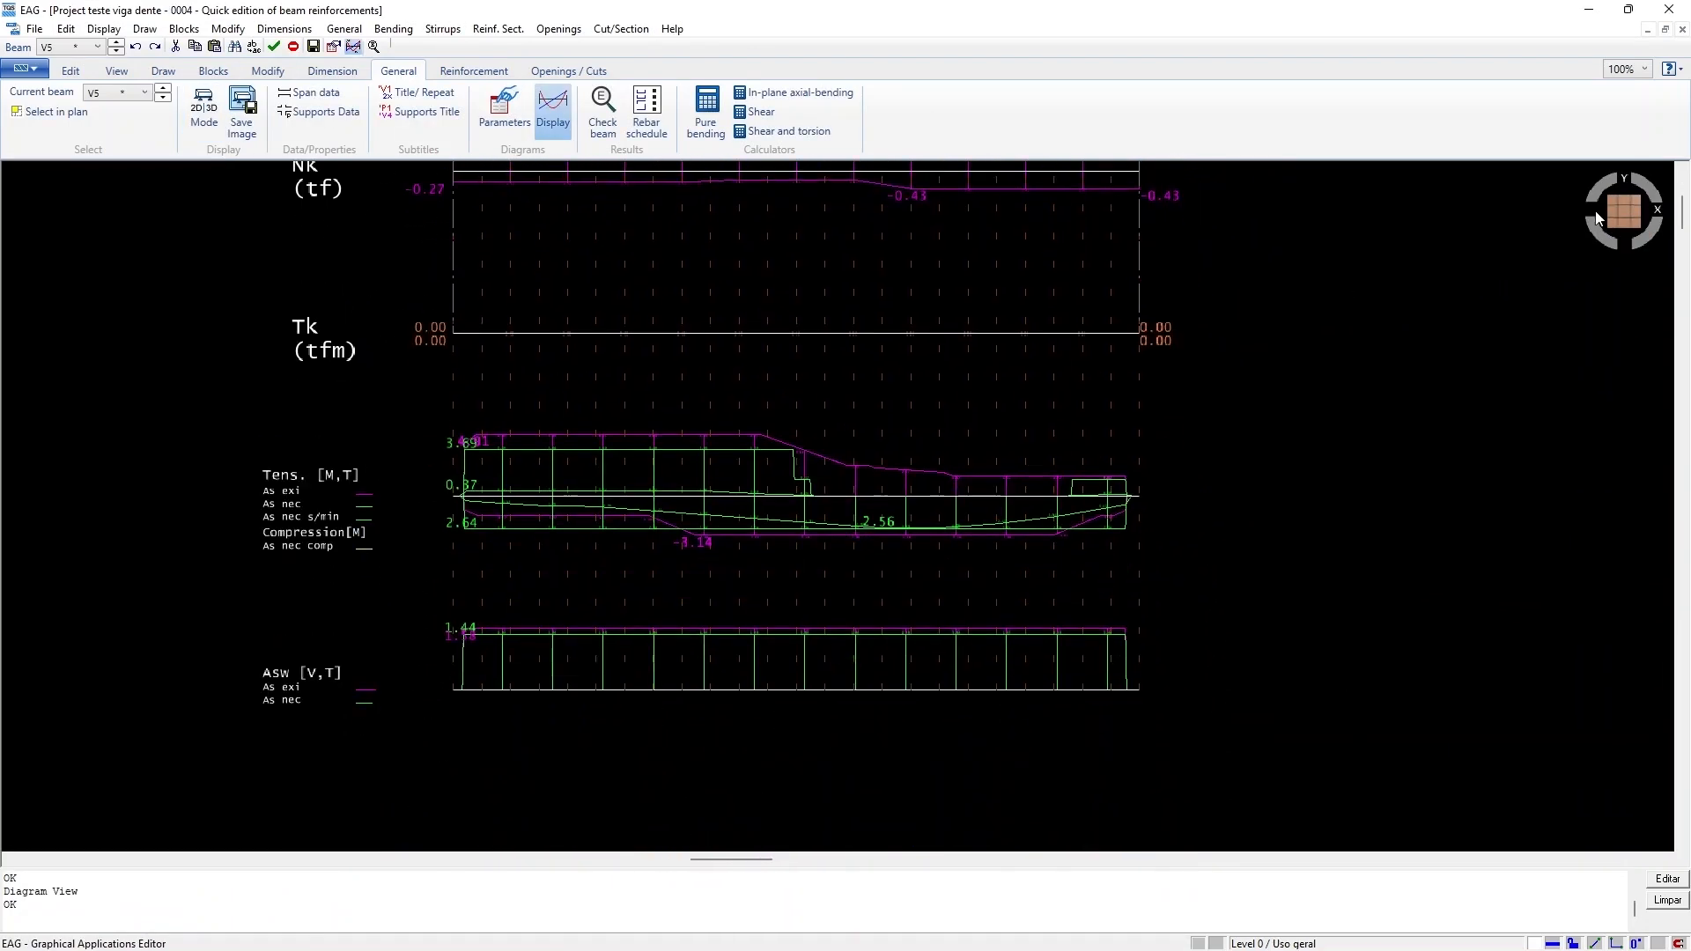
scroll(695, 375, up, 3)
Group the 12.5 mm top bending bars of beam B5 under a single bar mark
click(474, 71)
click(212, 110)
click(643, 705)
key(Return)
Edit beam B5's N1 top bending bars, setting their straight length to 450 cm
click(27, 92)
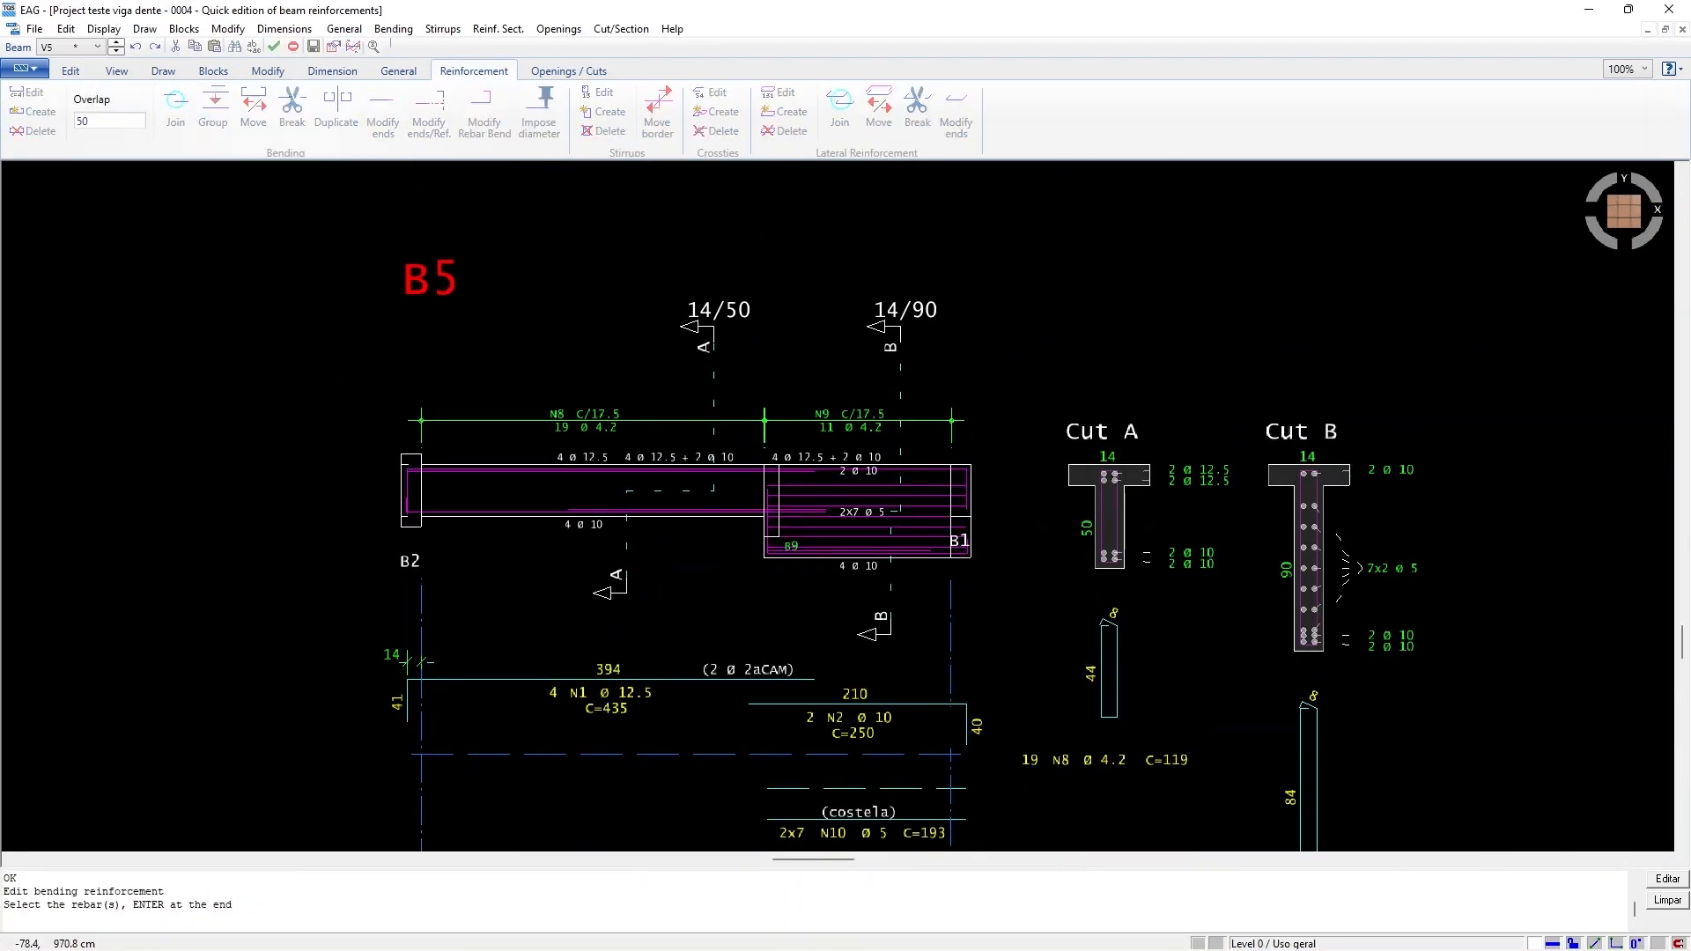
click(678, 679)
key(Return)
key(Return)
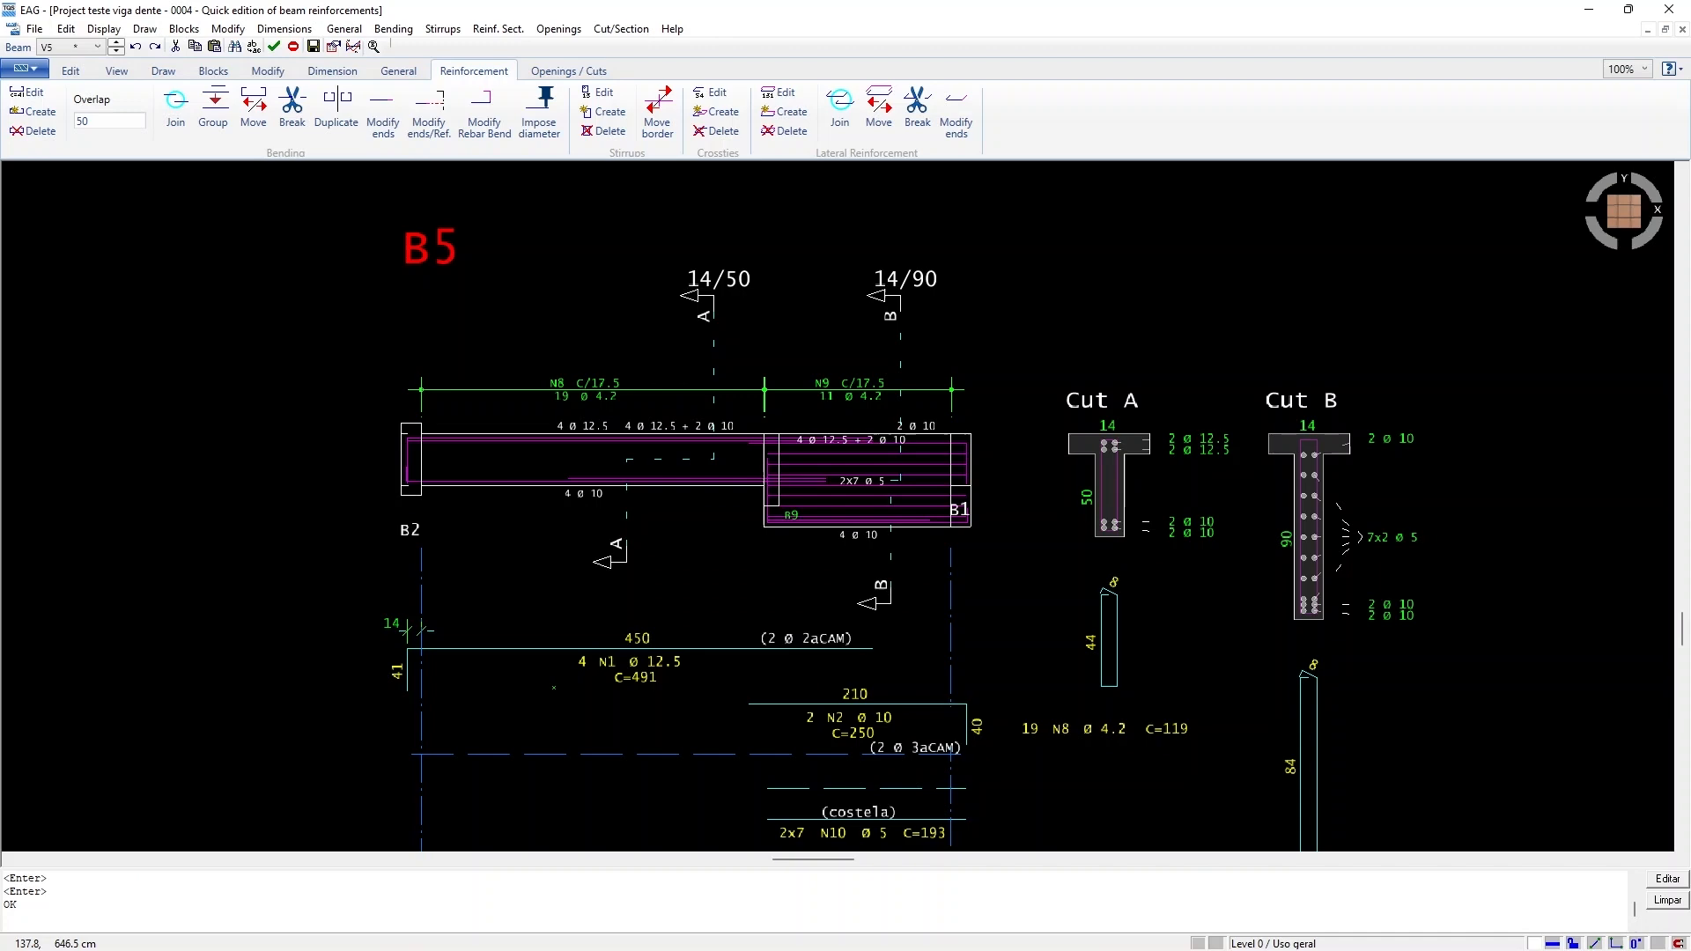
click(199, 134)
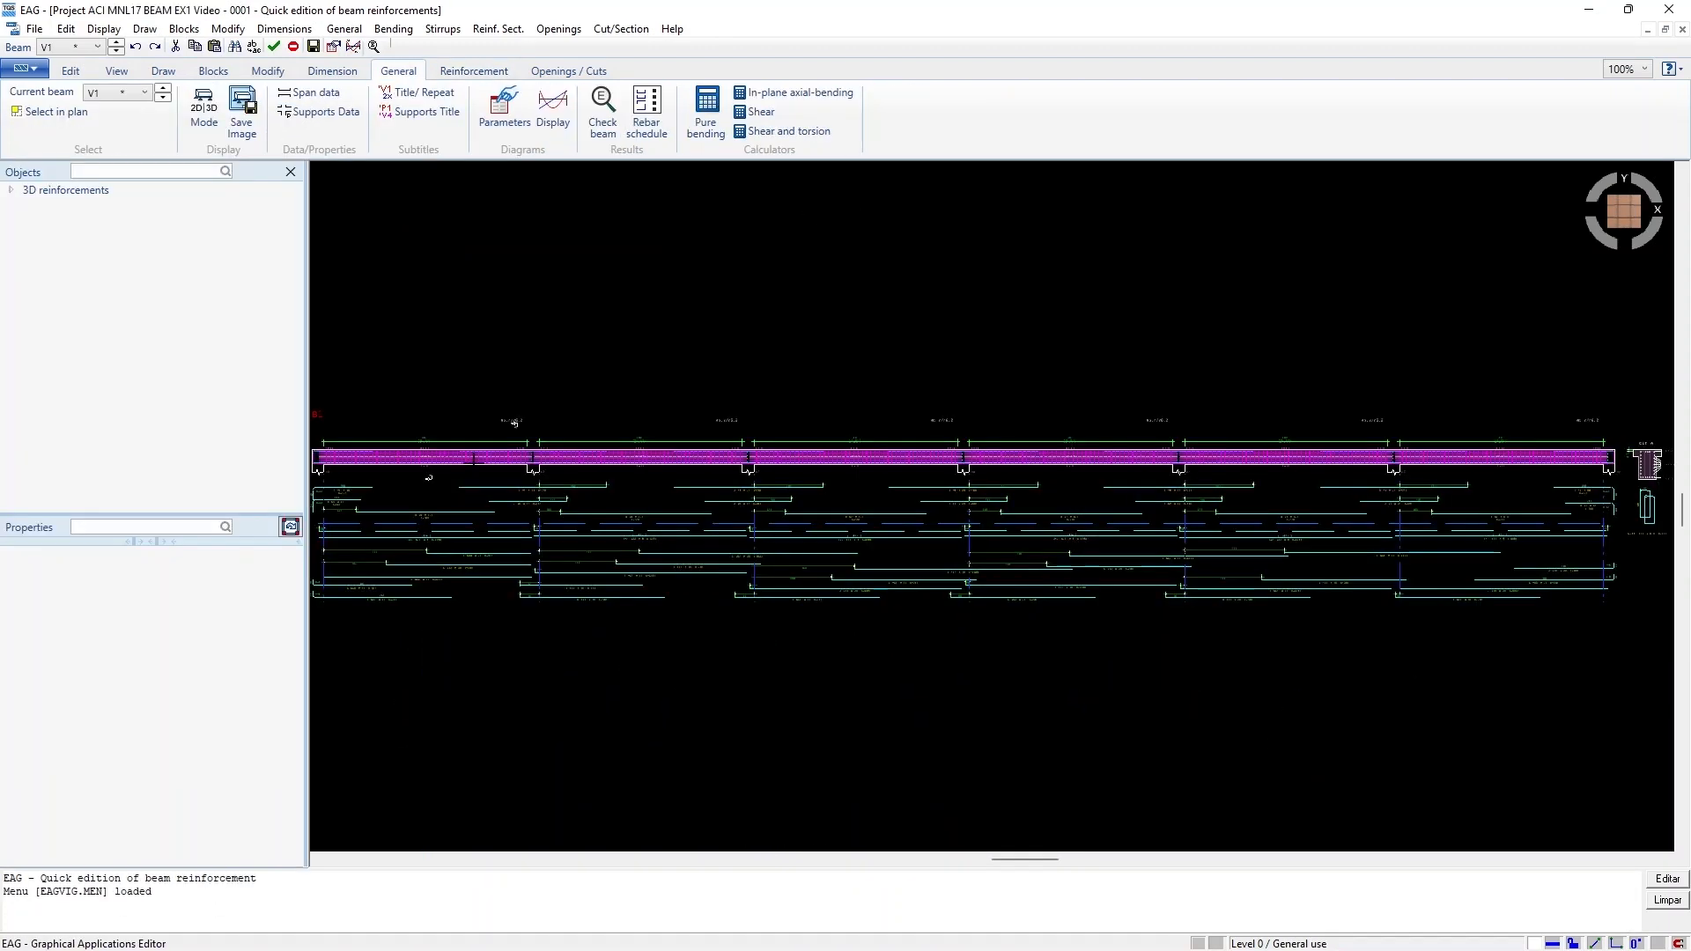
Impose a 20 mm negative reinforcement diameter at support 1 (C1) of beam 1 and process the beam design
scroll(572, 396, up, 5)
scroll(560, 493, up, 2)
click(474, 71)
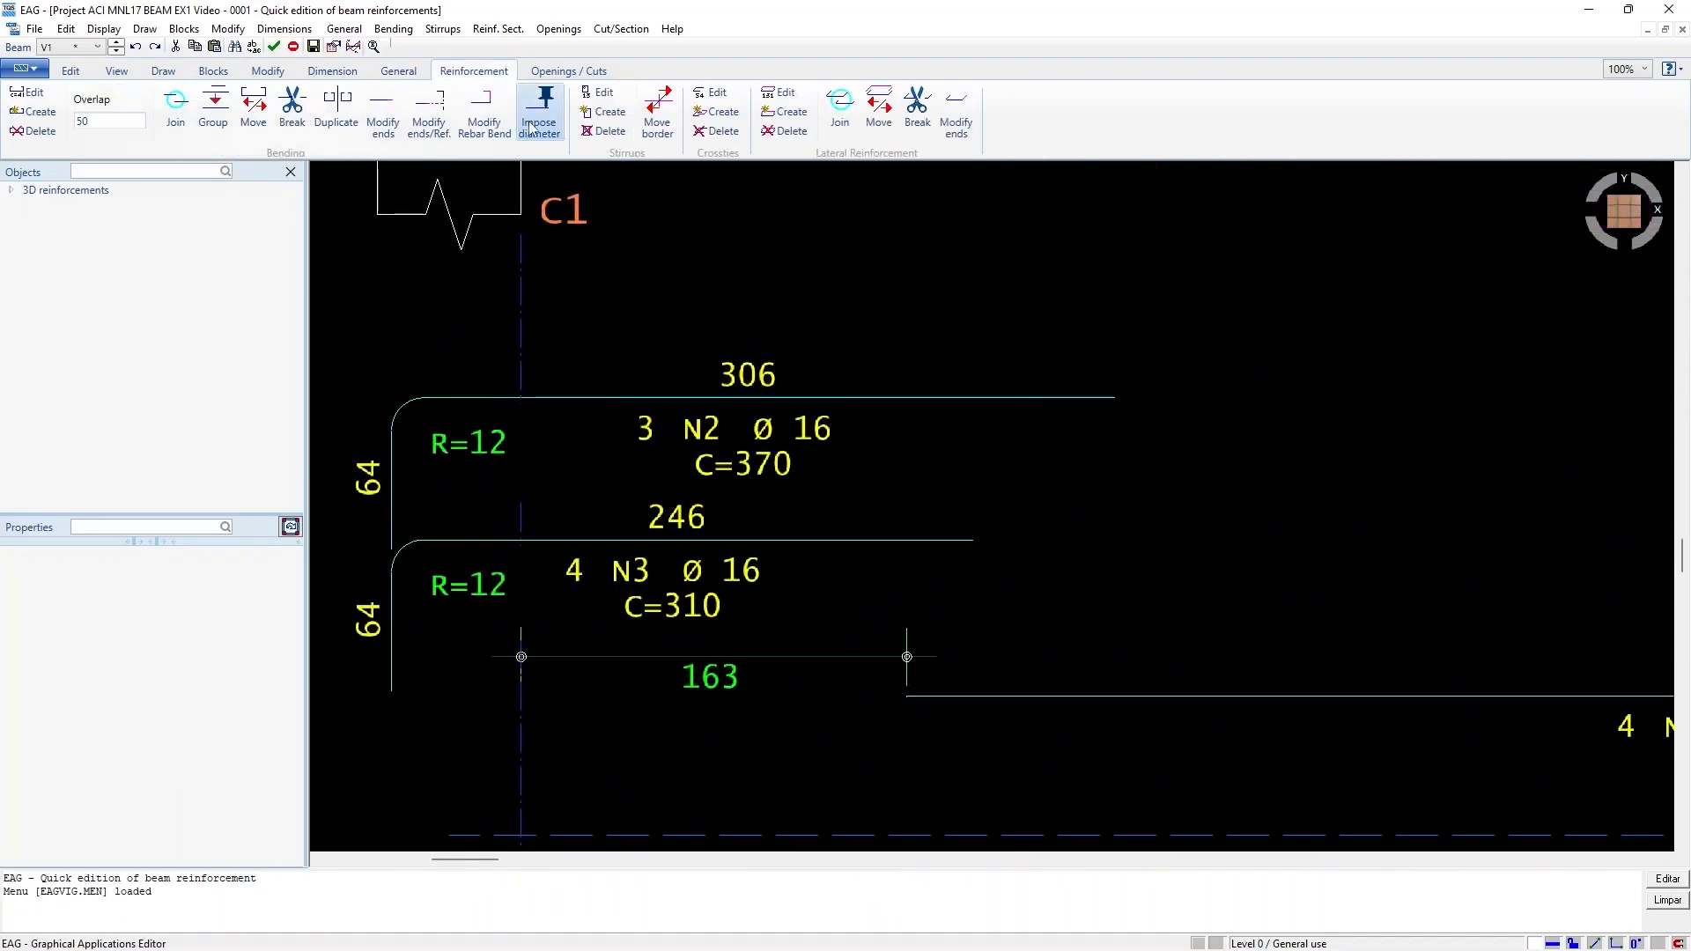
click(538, 110)
click(995, 538)
click(546, 353)
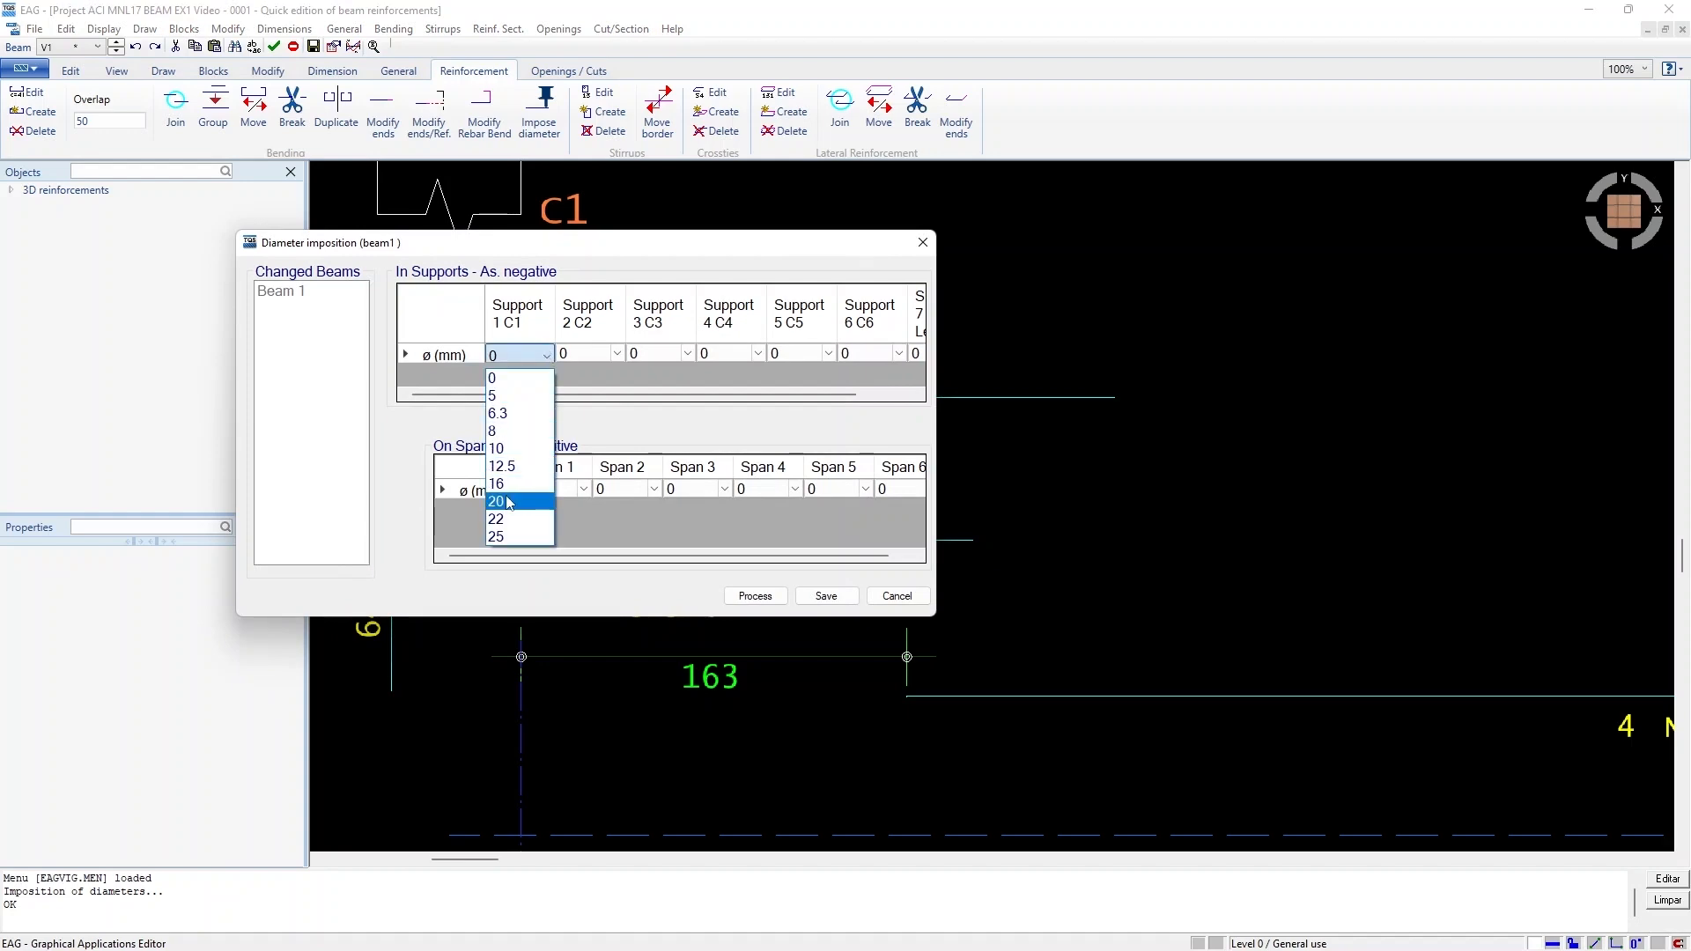
click(518, 502)
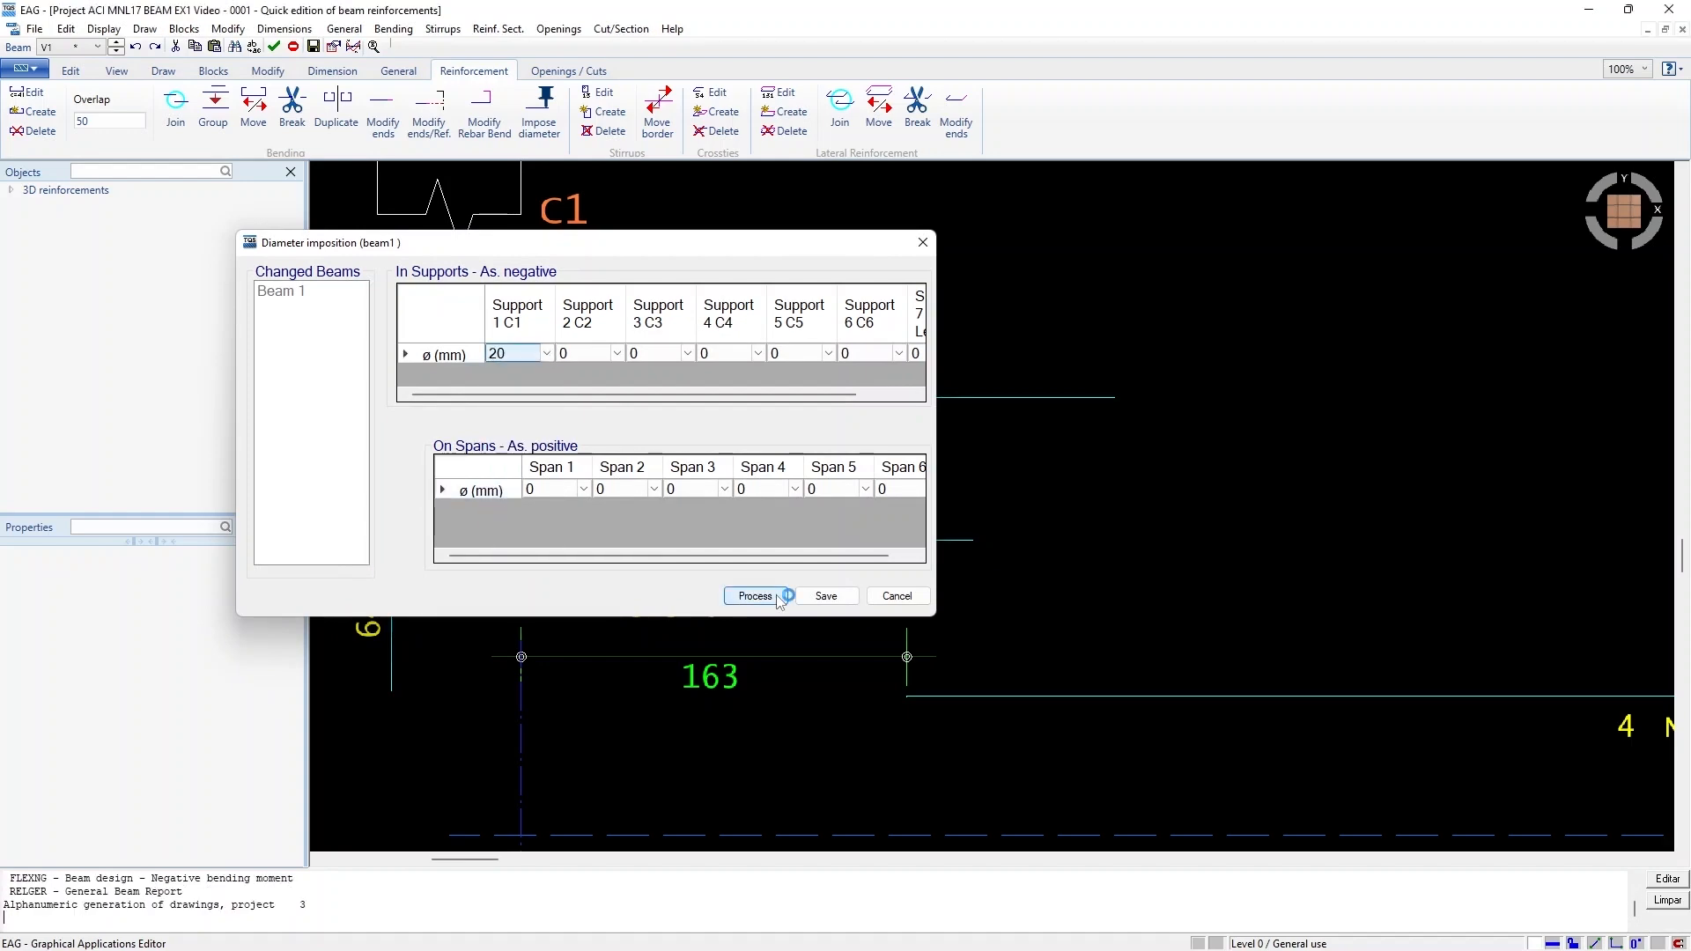
scroll(396, 462, up, 9)
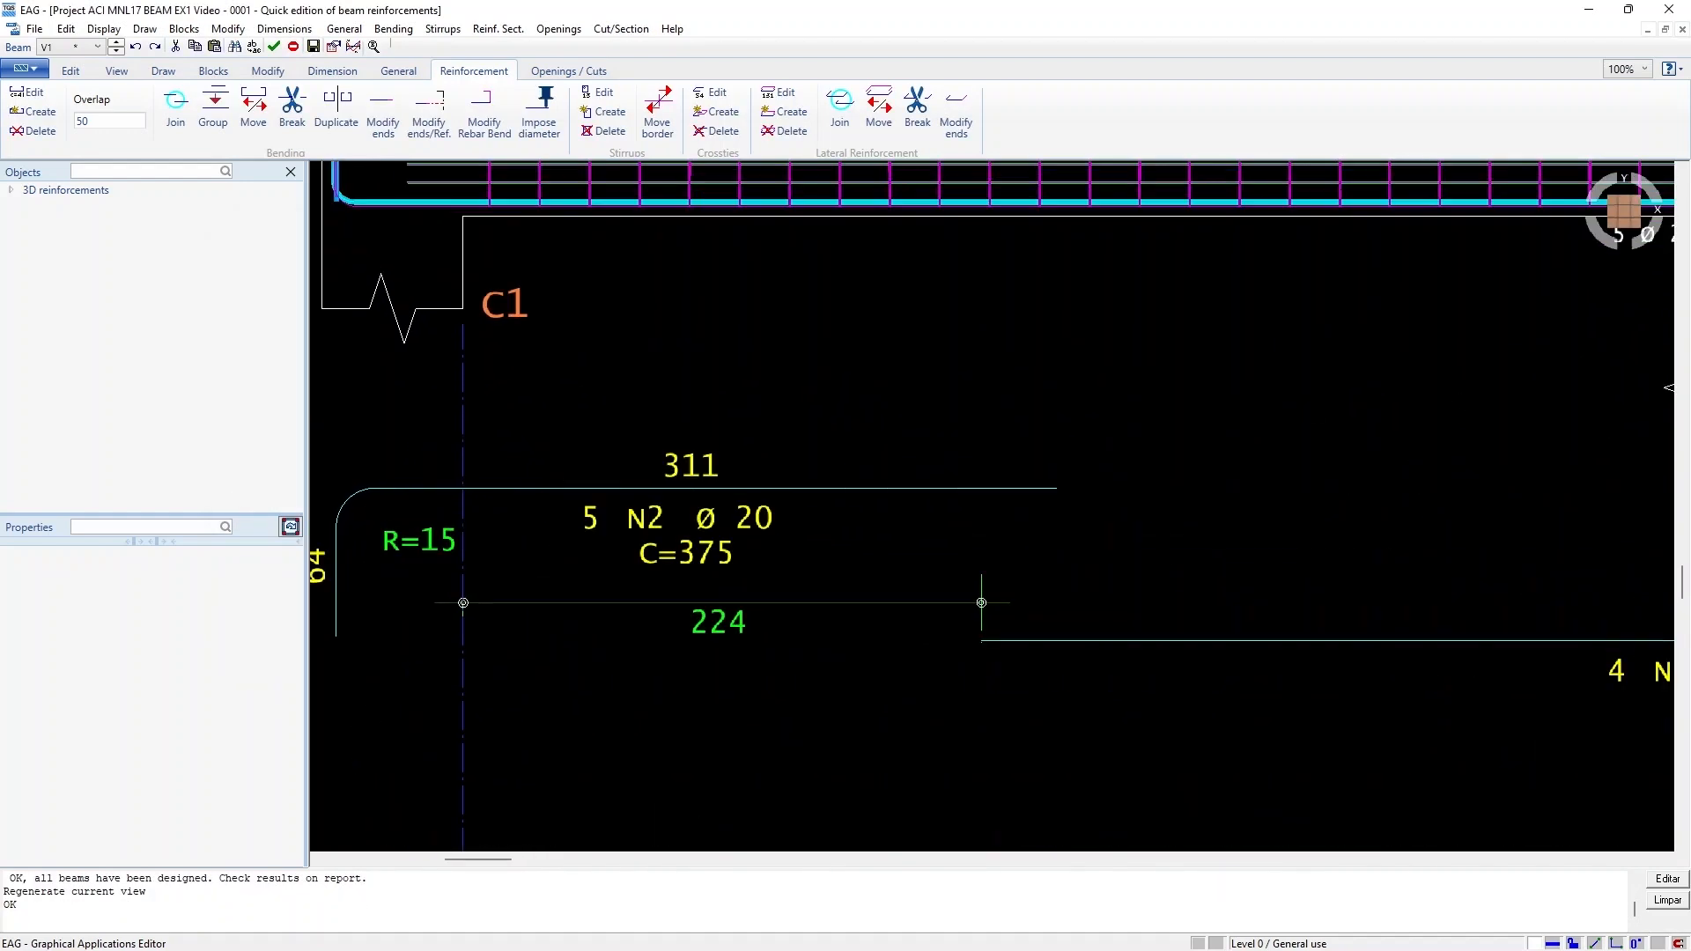
scroll(992, 506, down, 5)
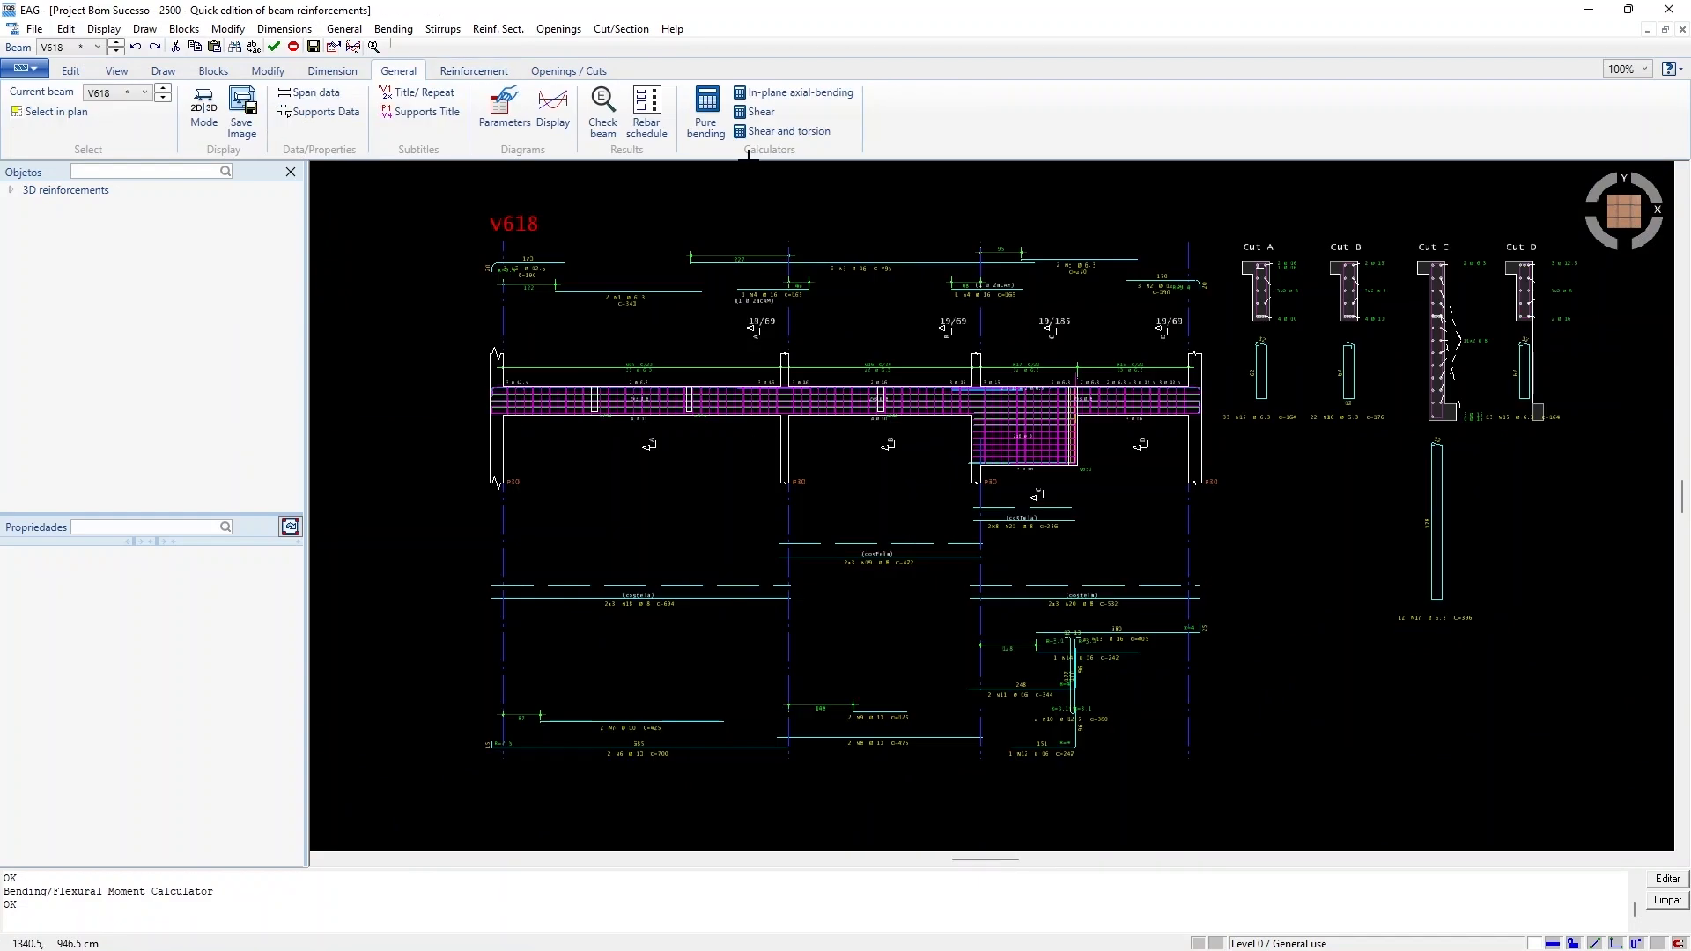
Calculate the required reinforcement area from the design moment with the pure bending calculator and review the results
click(707, 97)
click(641, 404)
scroll(1233, 546, down, 6)
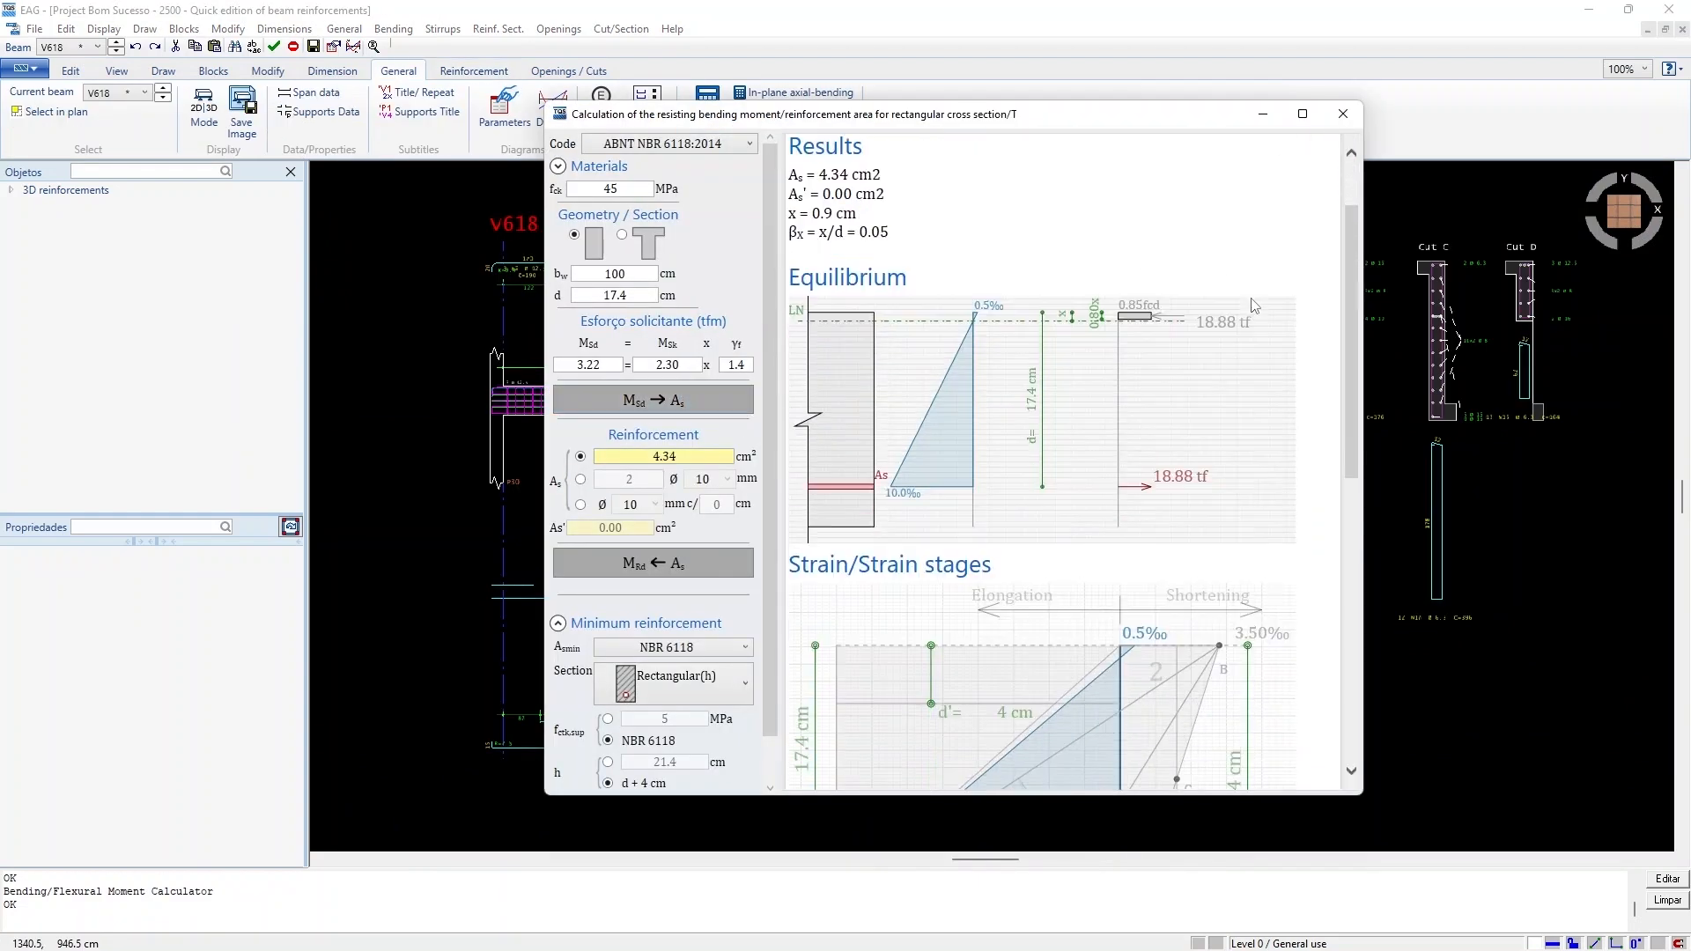
Review the equilibrium and strain stages of the pure bending calculation and close the calculator
scroll(1348, 547, down, 3)
click(1342, 114)
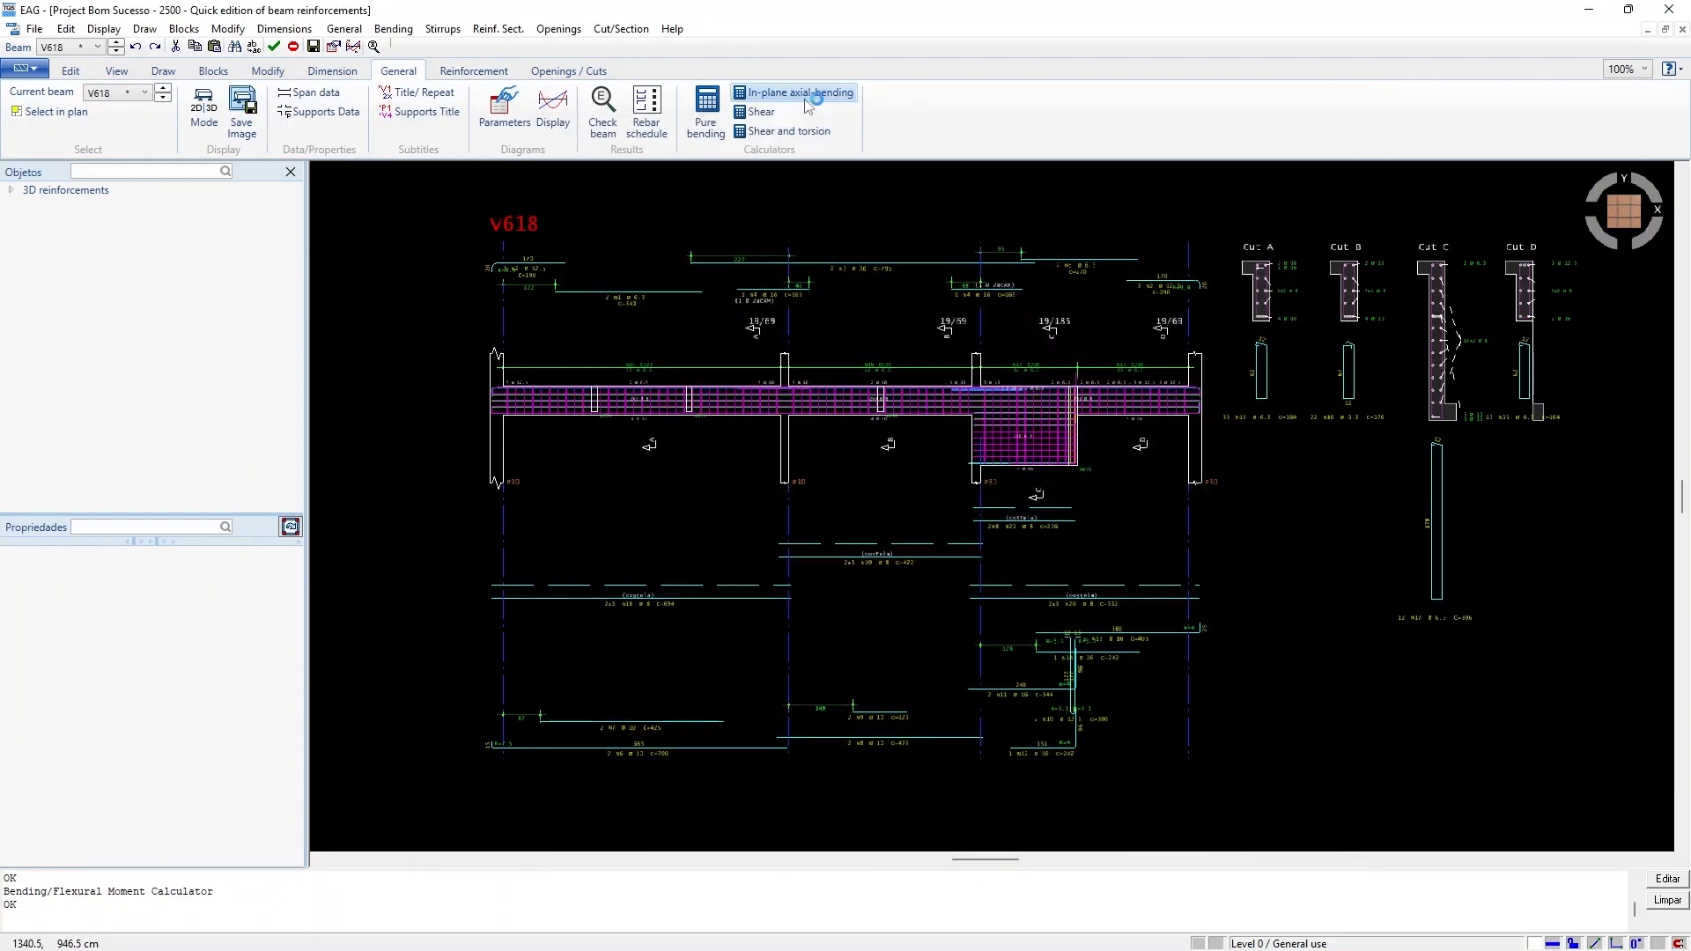
Consult the in-plane axial-bending calculator and calculate the transverse reinforcement for a 72 tf shear force with the shear calculator
click(804, 95)
click(1143, 666)
click(758, 112)
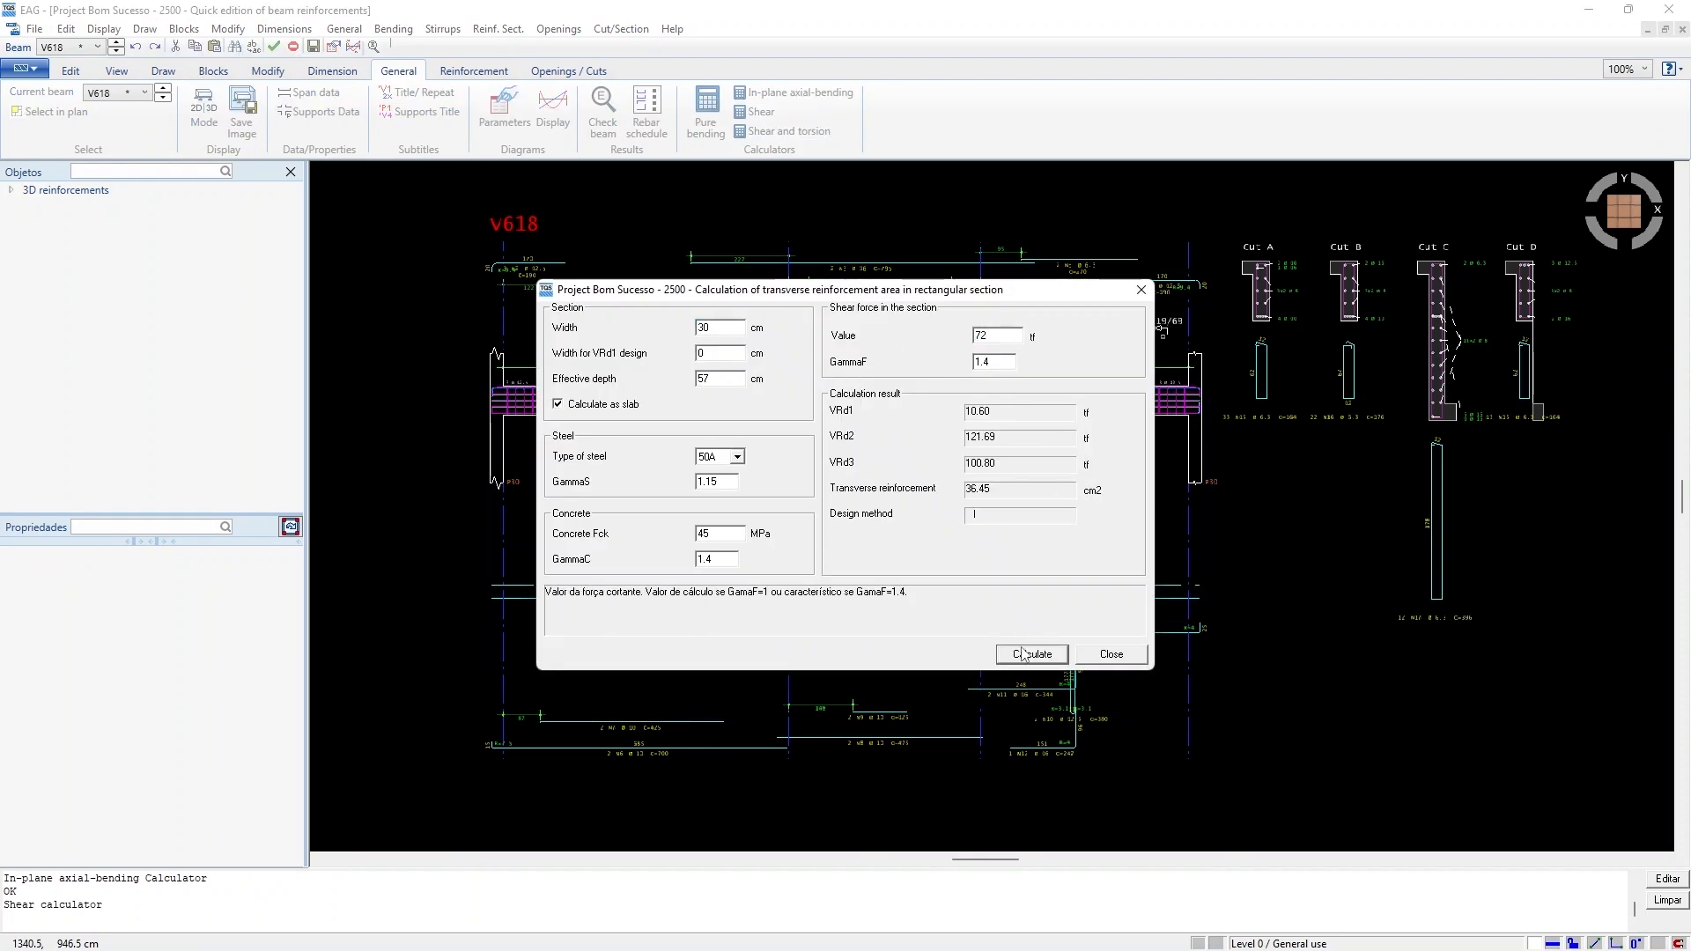
click(1140, 290)
Calculate the reinforcement for combined shear and torsion and review the resulting report
click(749, 132)
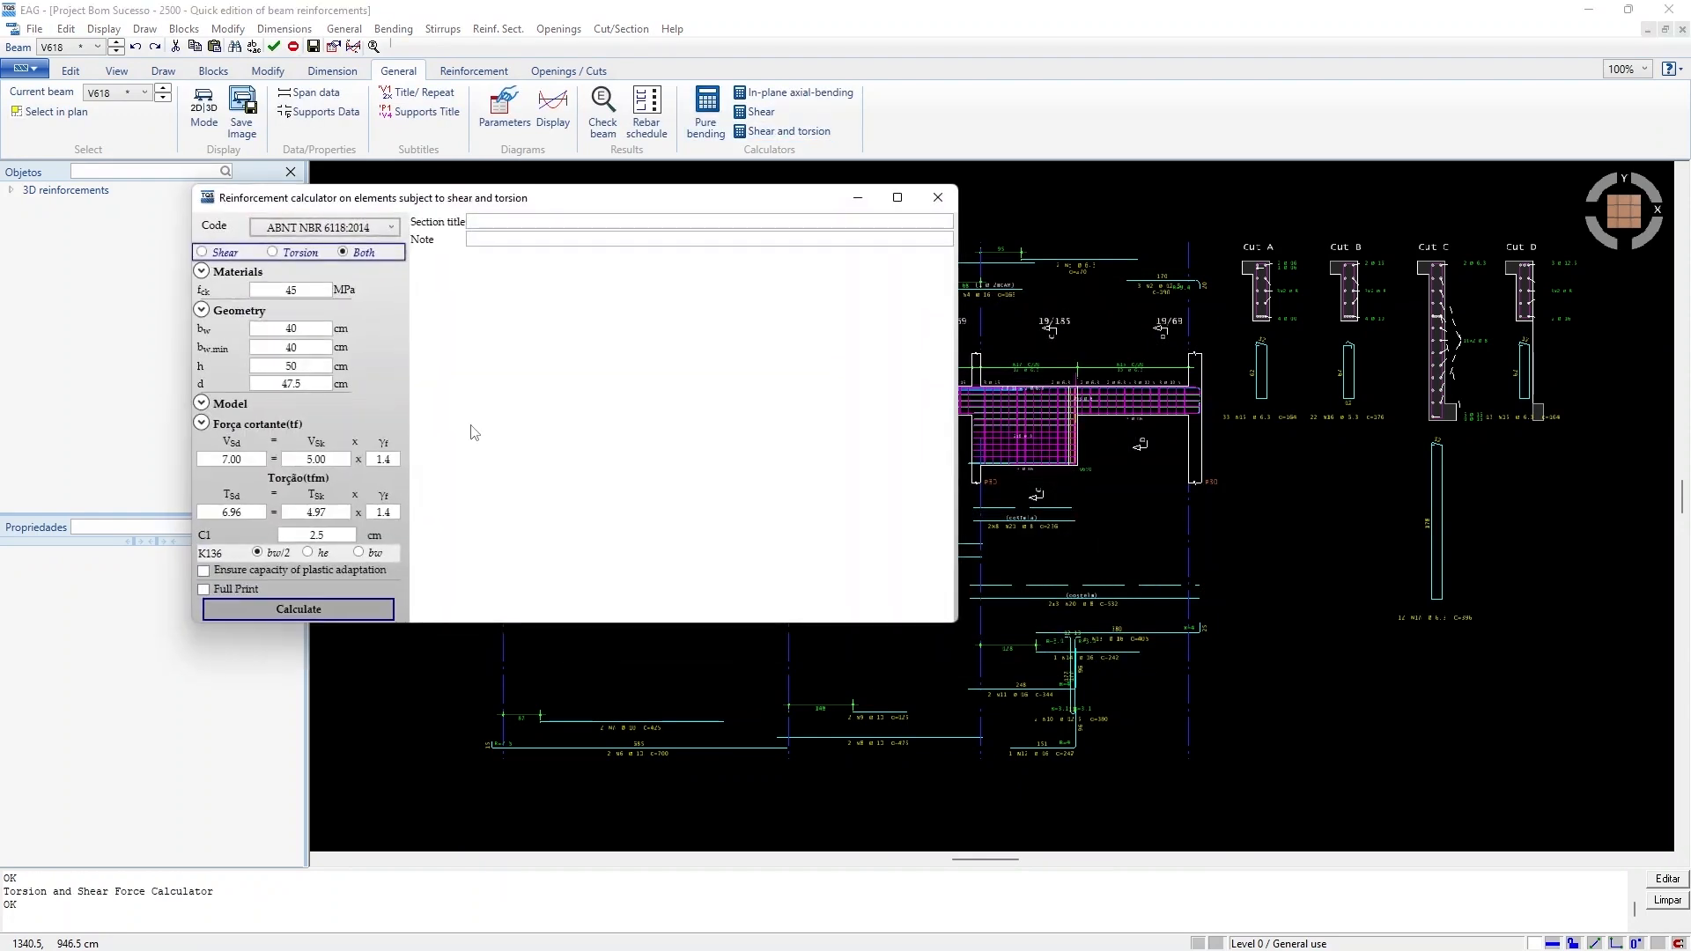
click(296, 607)
scroll(674, 431, down, 10)
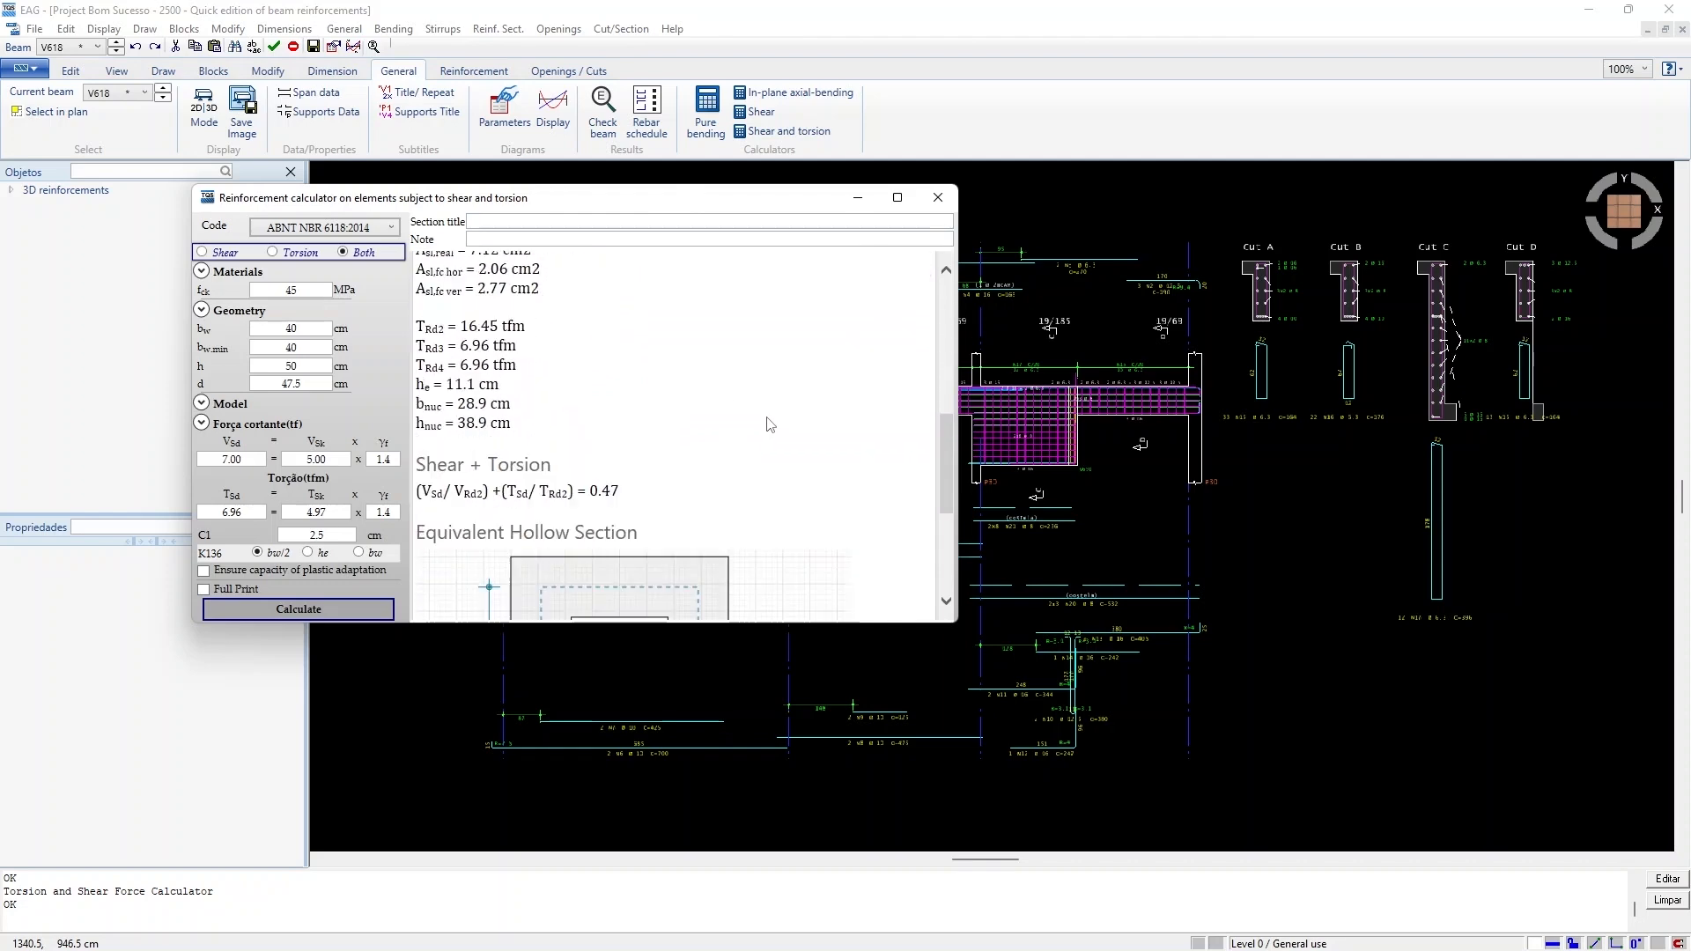
scroll(898, 487, down, 1)
click(937, 197)
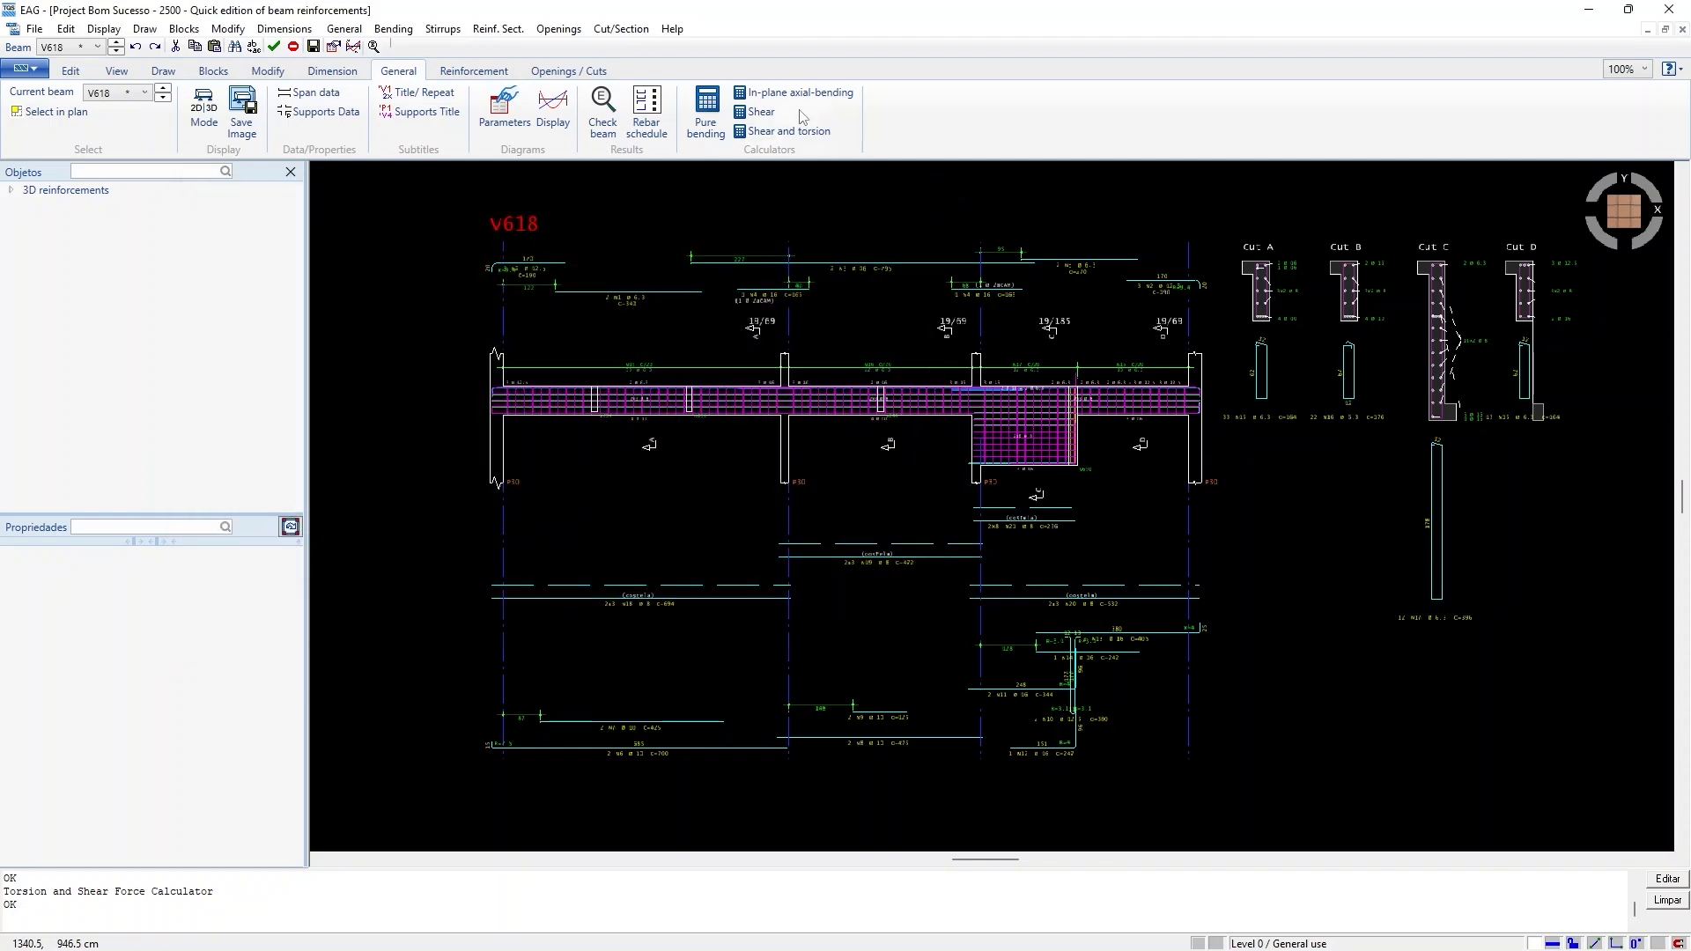
Calculate the reinforcement at beam V618's section variation, where the depth changes between 185 and 69 cm
click(568, 71)
click(481, 105)
click(1056, 426)
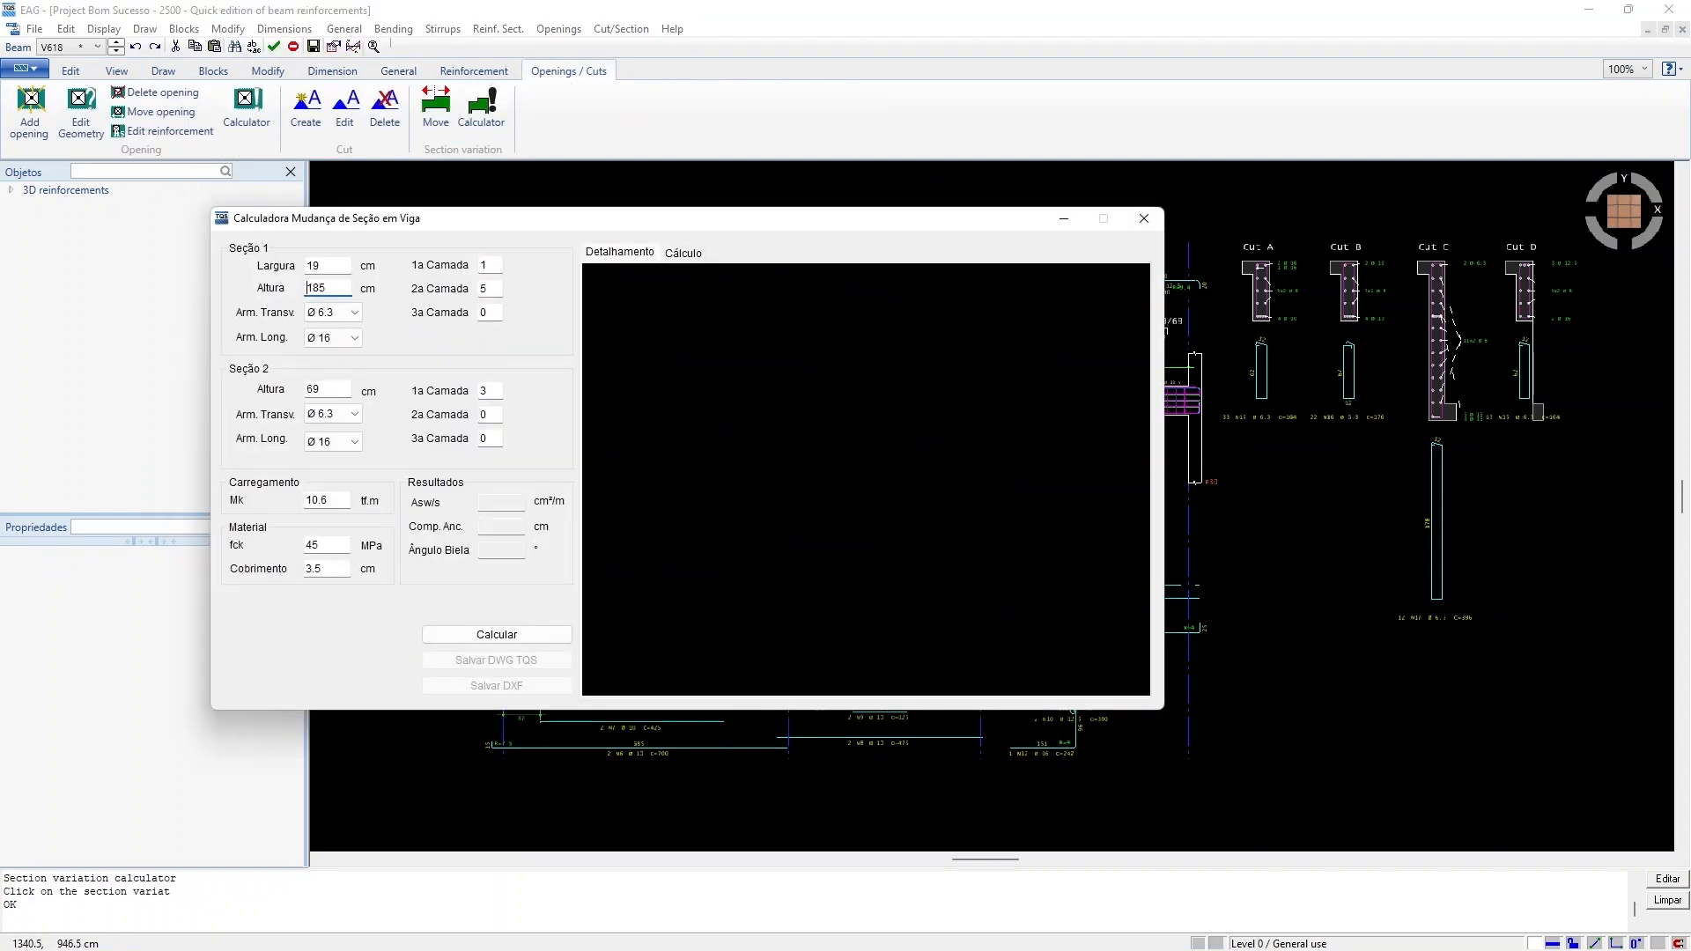
click(458, 632)
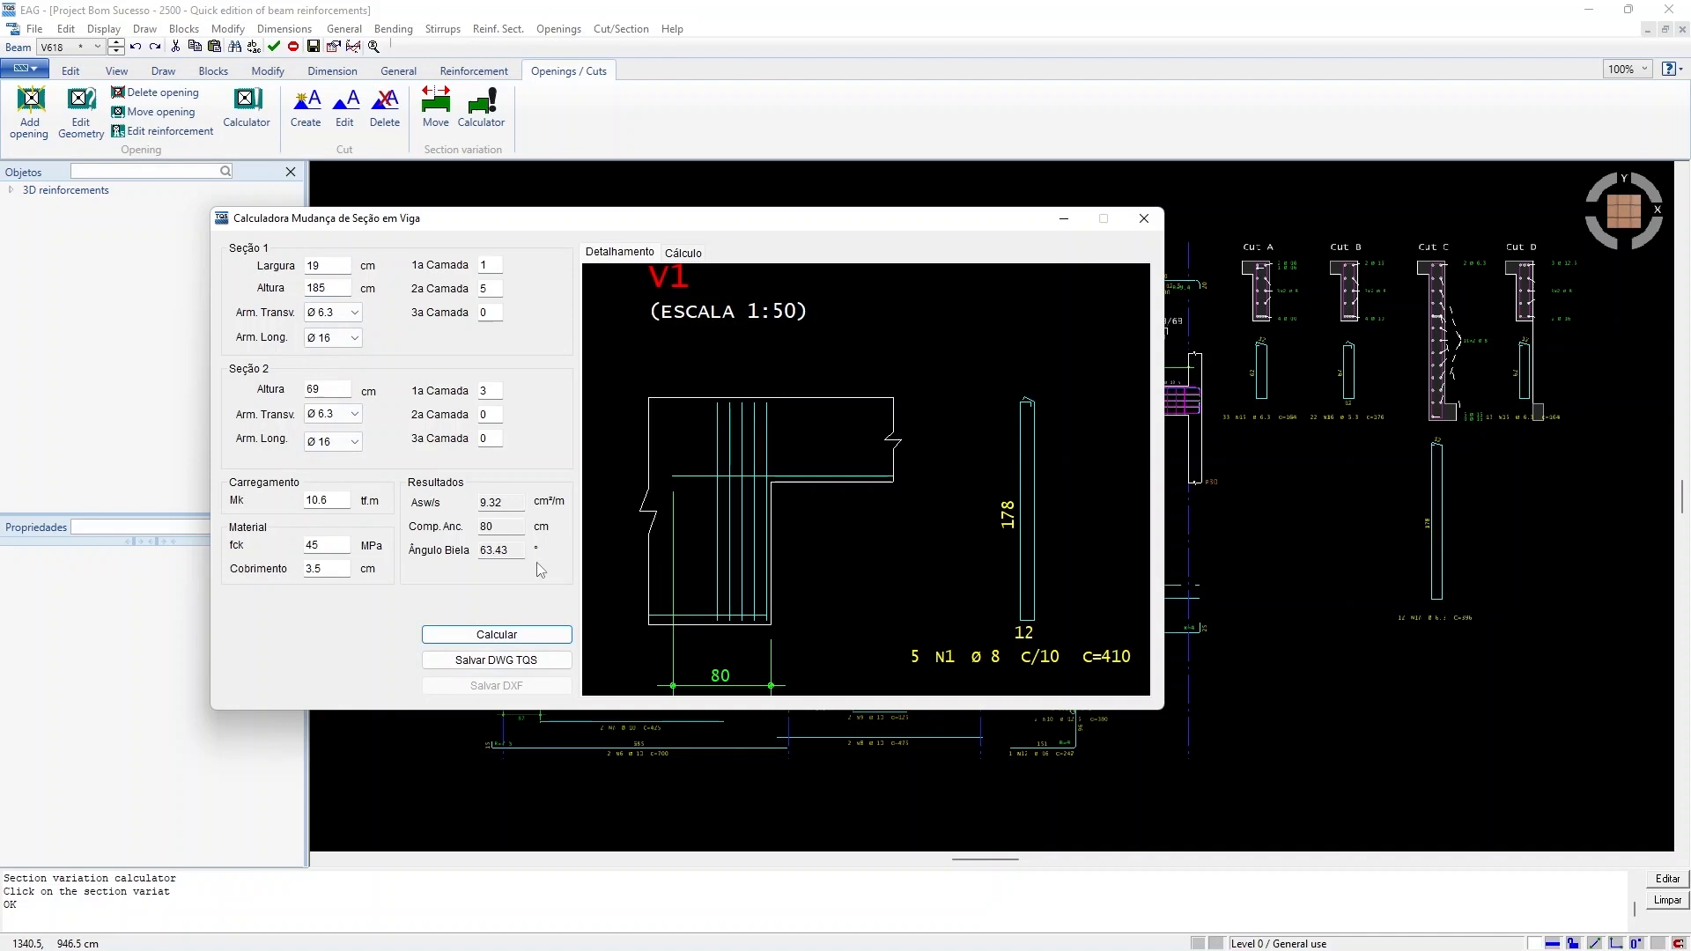
Review the strut-and-tie calculation and the detailing of the section variation, and close the calculator
click(684, 252)
scroll(866, 480, down, 5)
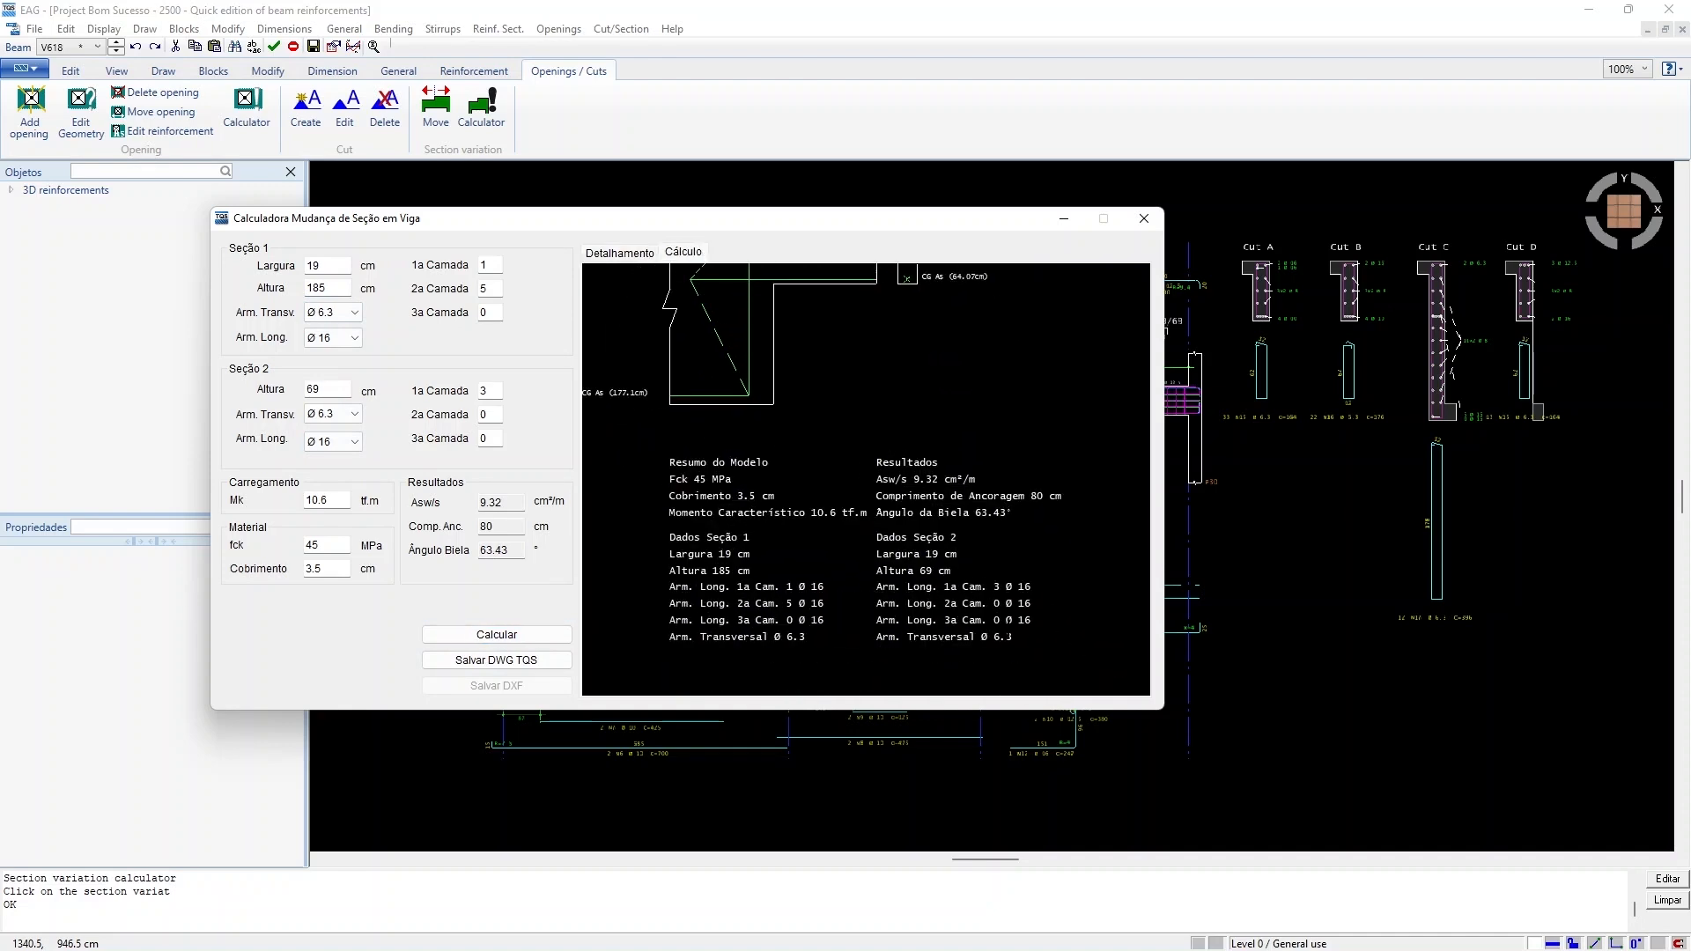
scroll(995, 632, down, 3)
scroll(843, 280, up, 1)
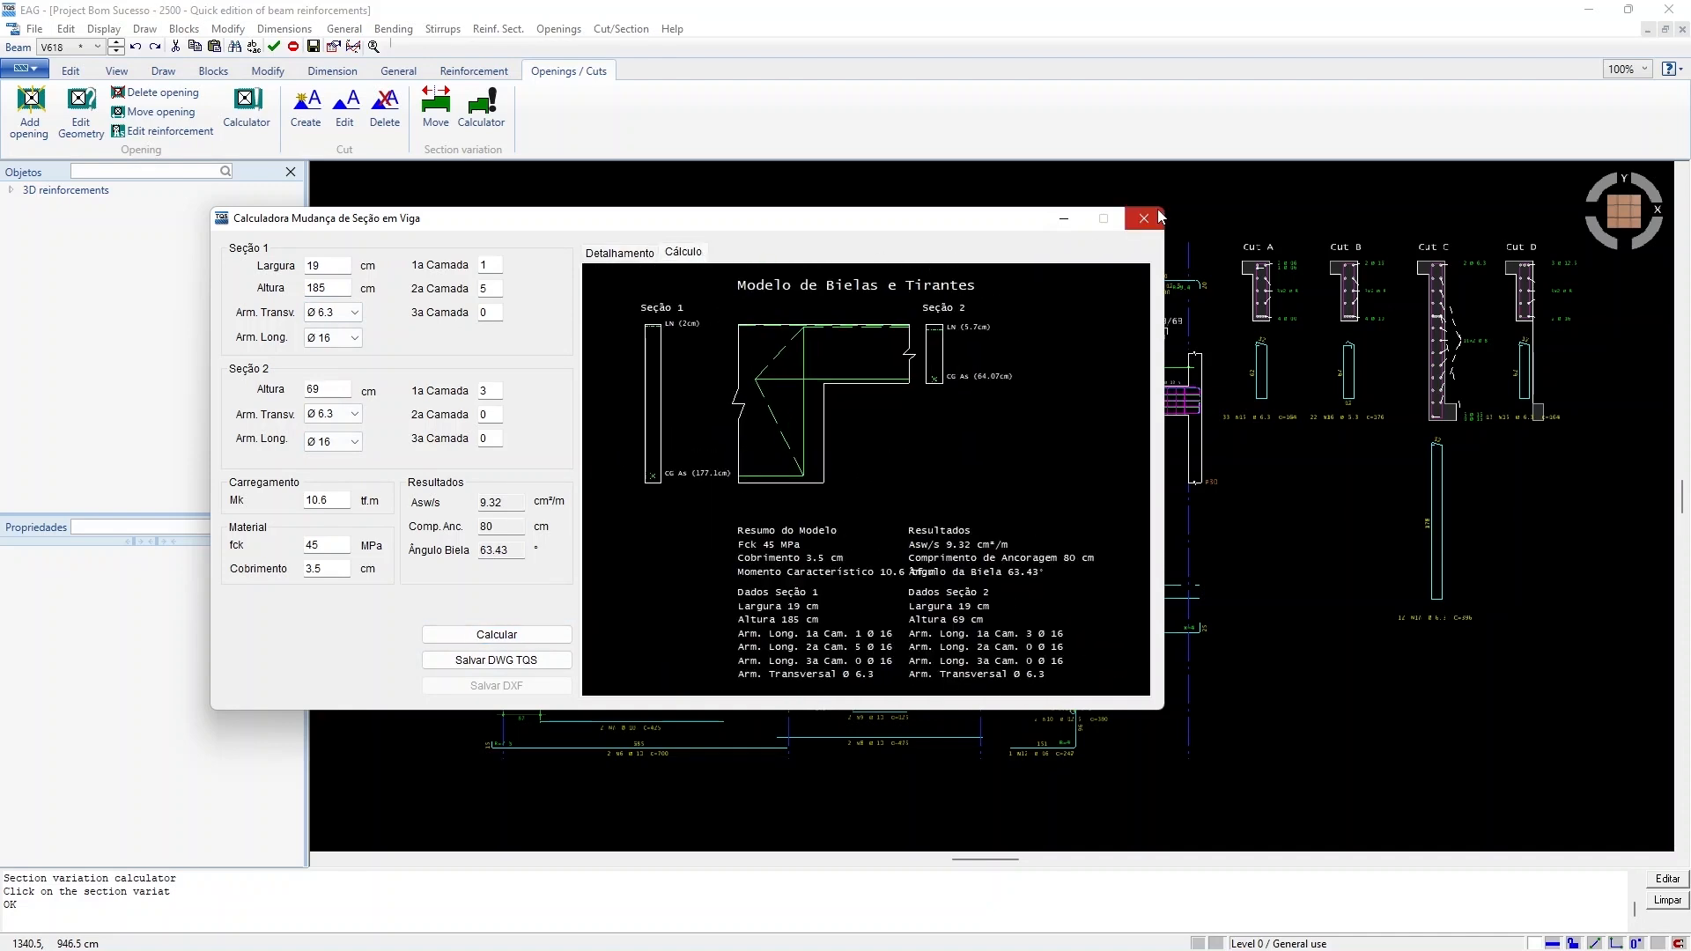
click(619, 252)
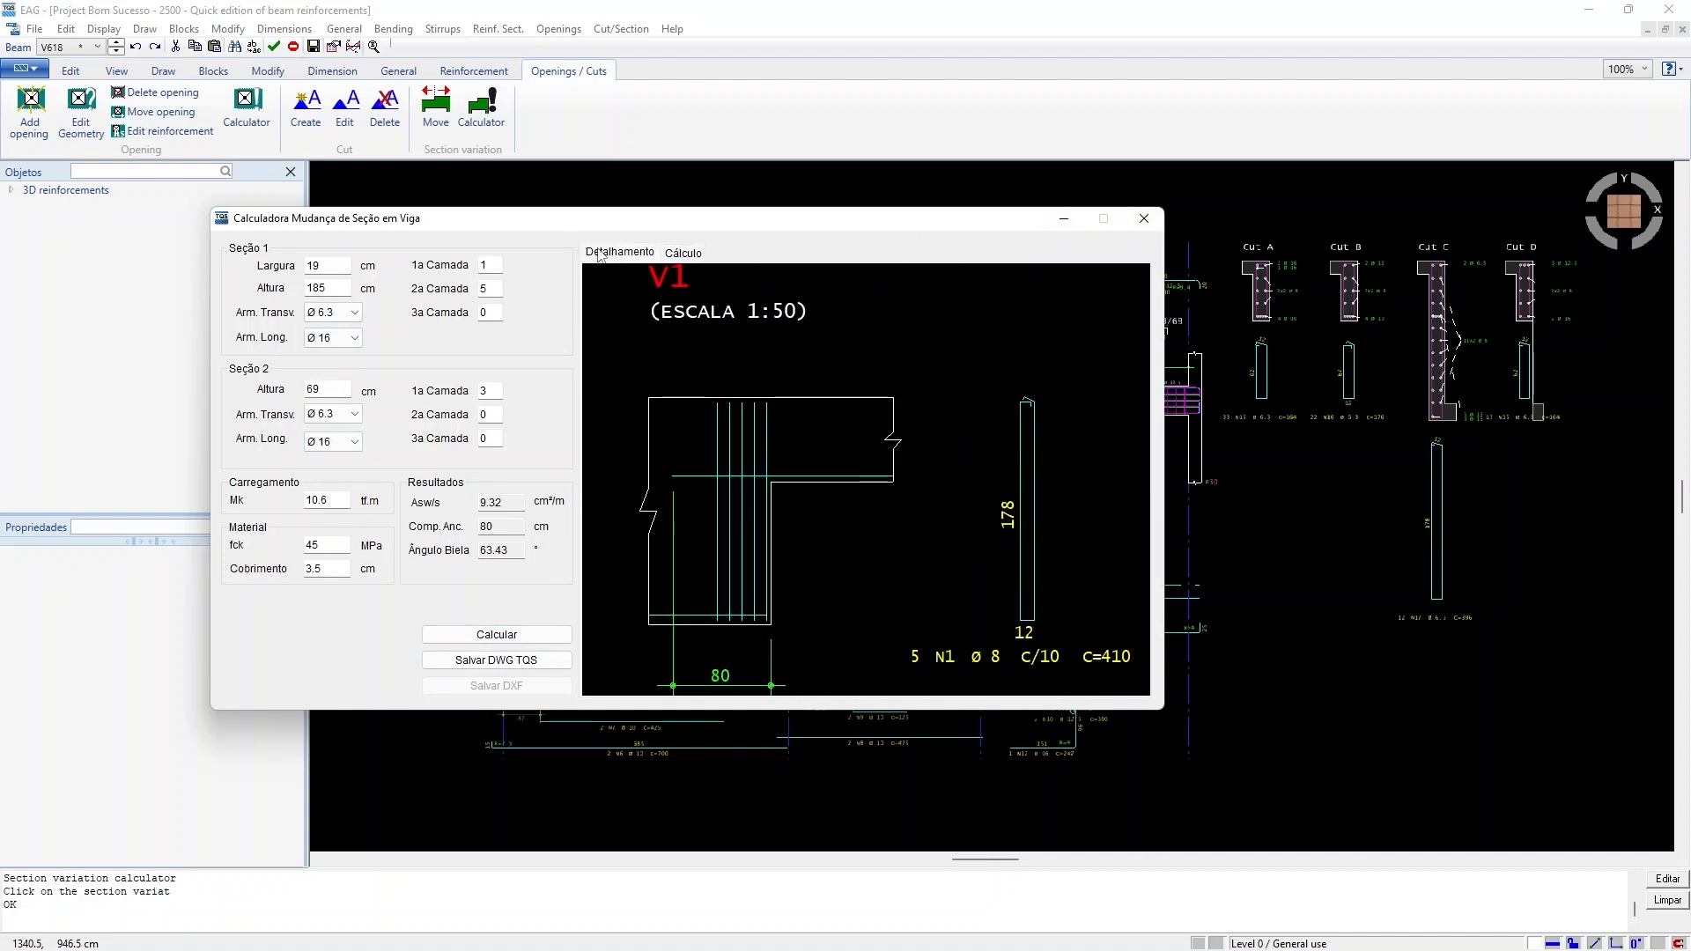
click(1143, 219)
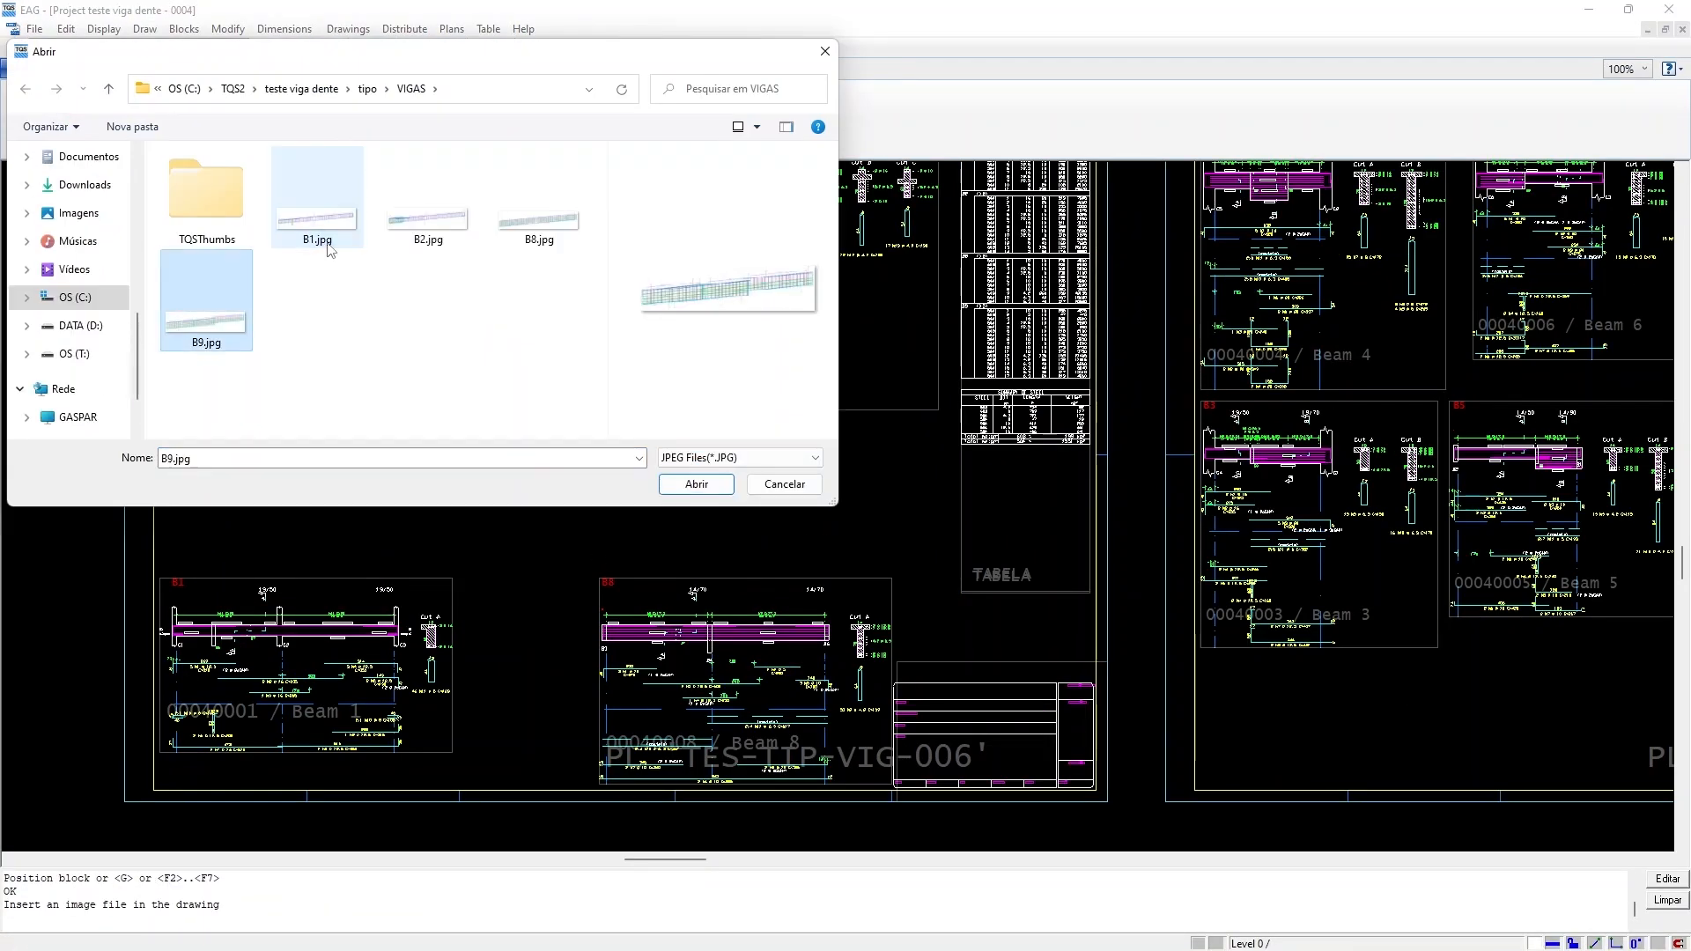
Insert a 3D beam reinforcement image from the VIGAS folder into drawing sheet TES-TIP-VIG-006
click(690, 483)
click(227, 440)
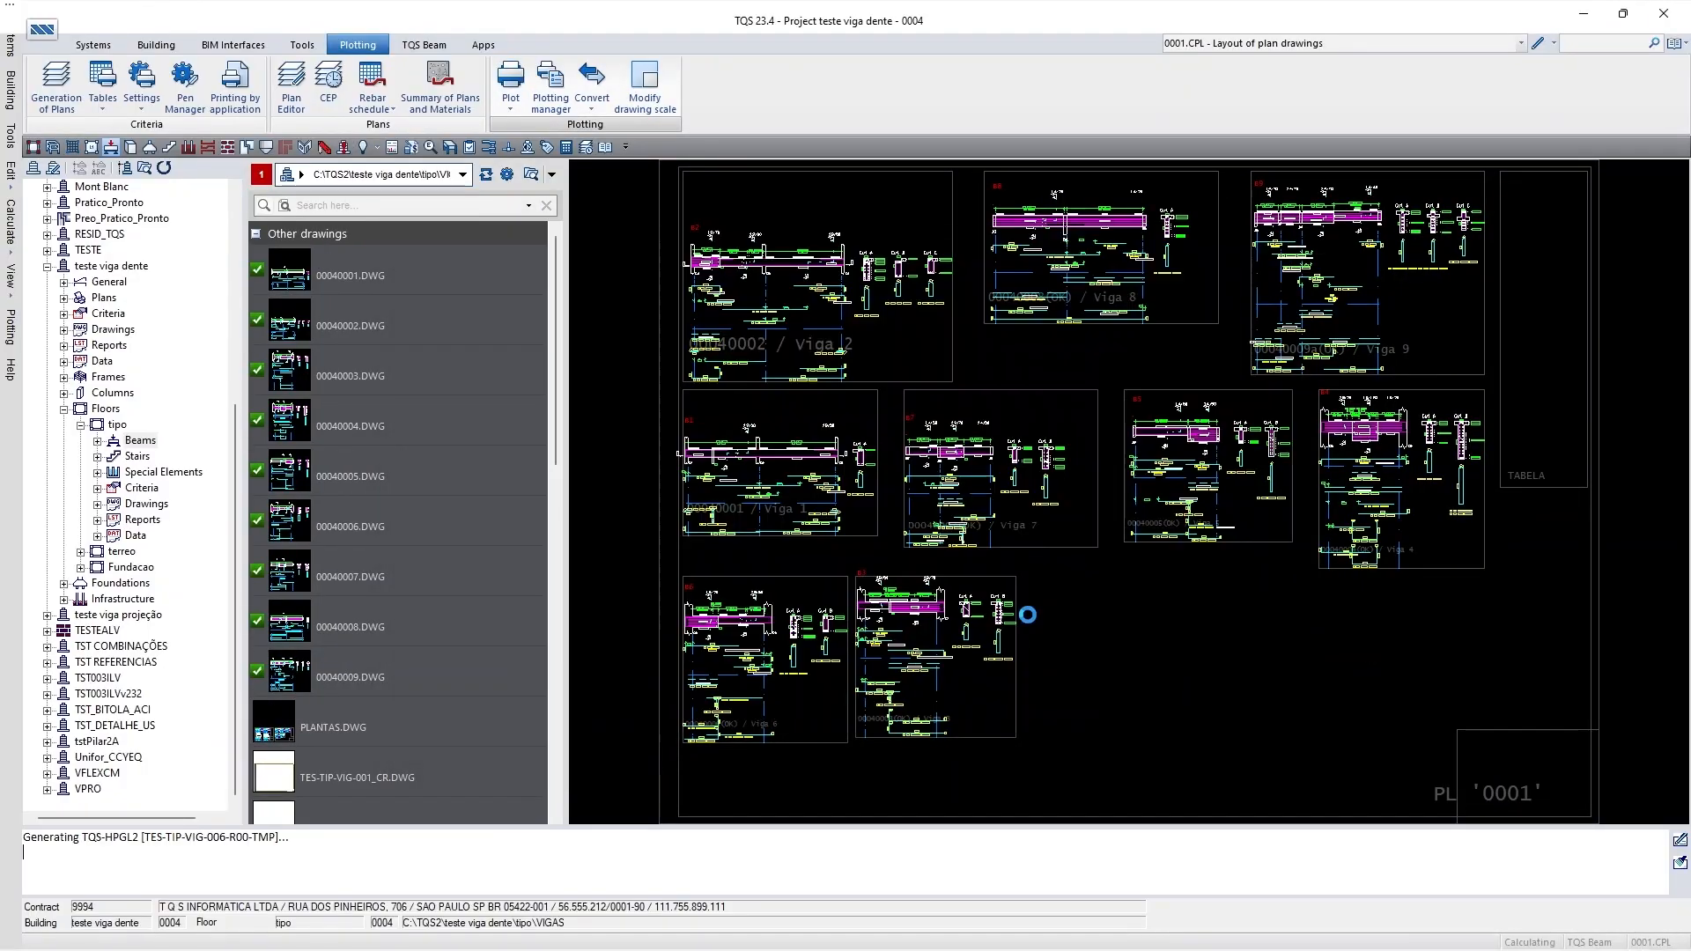
Open the plotted sheet TES-TIP-VIG-006-R00.PDF, check its beam drawings and images, and close it
scroll(514, 377, down, 5)
double_click(432, 484)
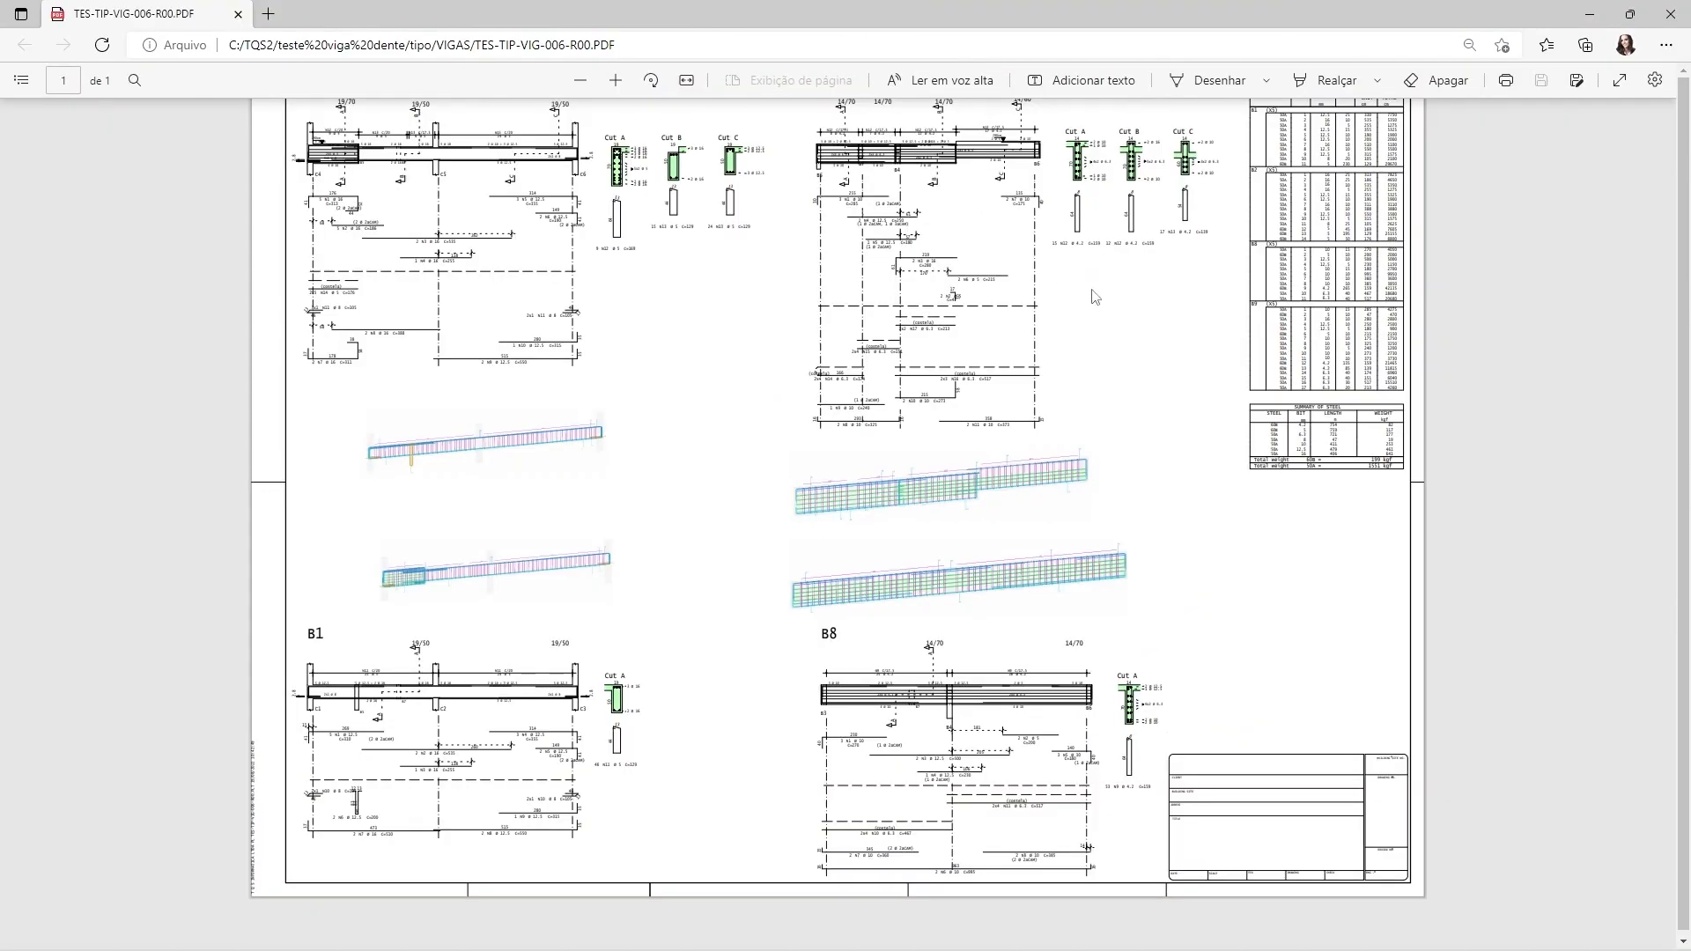
click(1676, 7)
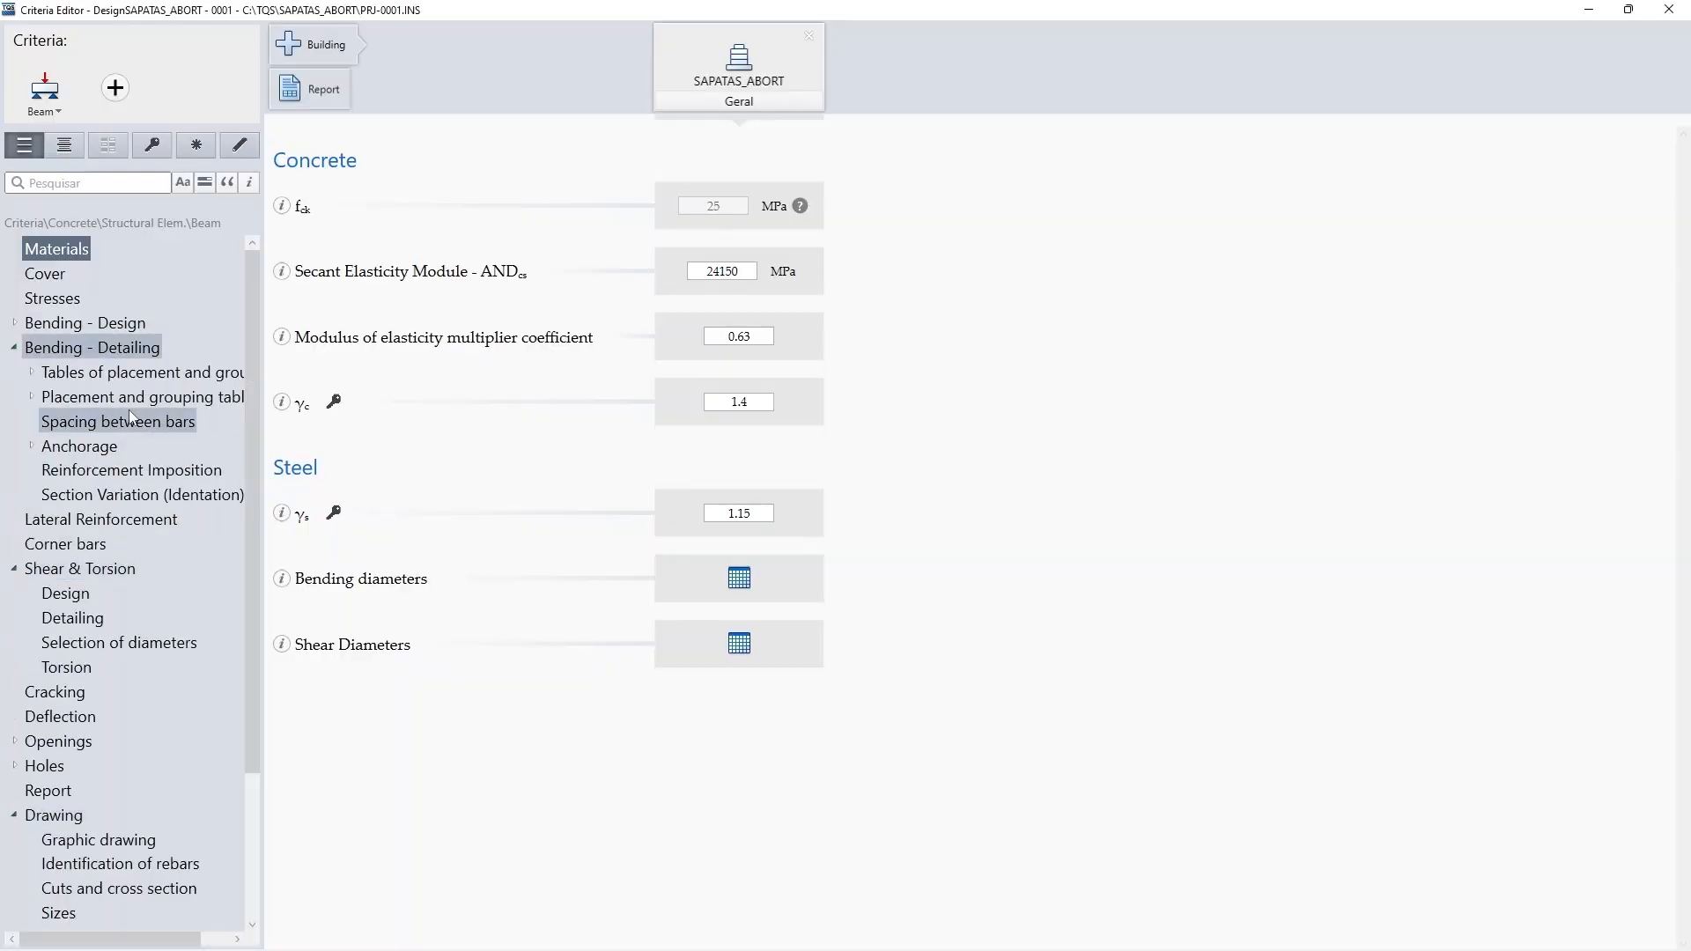
Examine the beam criteria for bottom reinforcement anchorage and for shear and torsion, from design through torsion
click(136, 494)
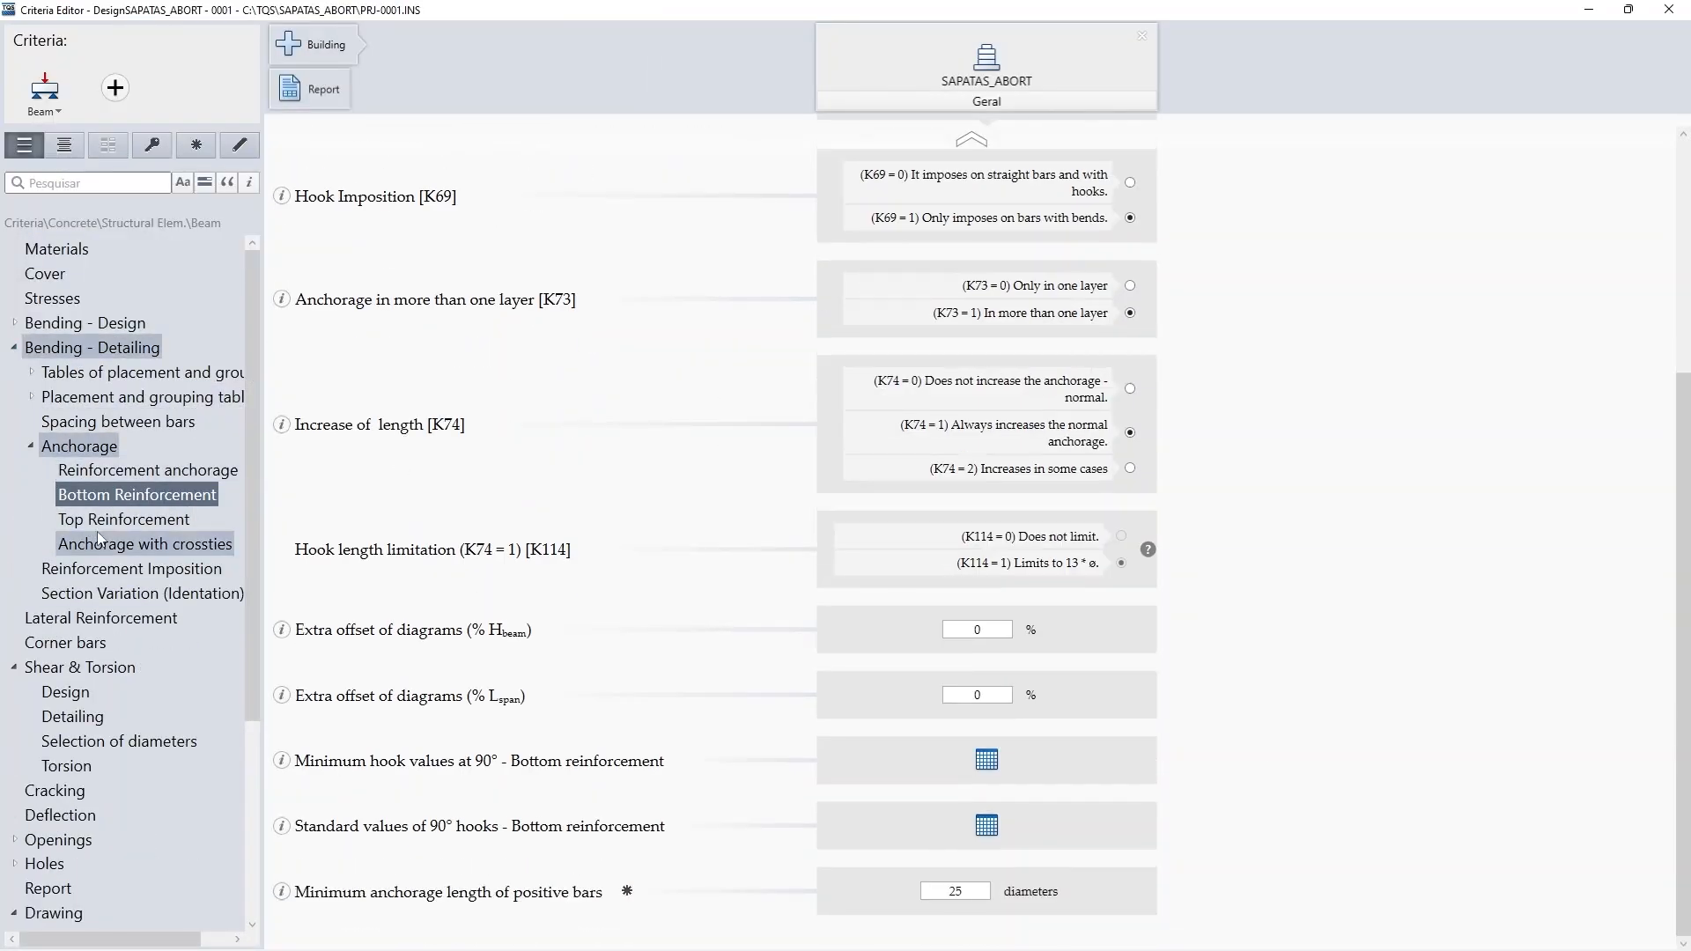
click(66, 691)
key(Down)
key(Down)
key(Down)
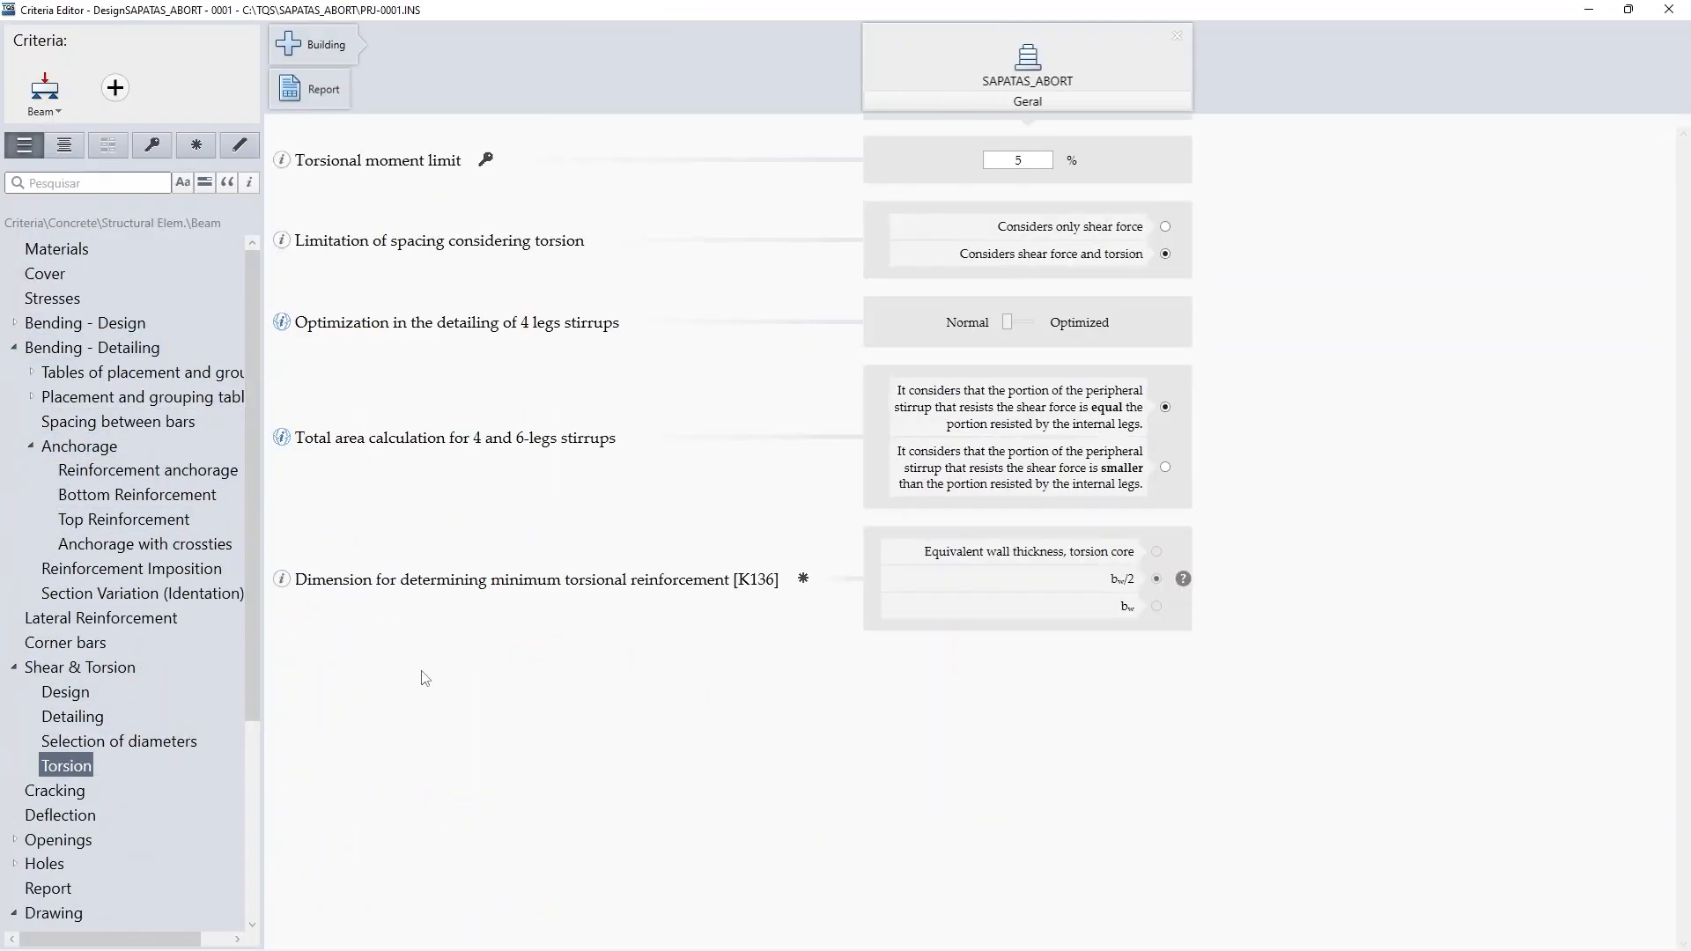
Examine the beam drawing criteria, including text sizes, side reinforcement, longitudinal section, reinforcement overview and longitudinal reinforcement
click(54, 913)
scroll(128, 821, down, 6)
click(87, 737)
scroll(528, 572, down, 8)
click(64, 759)
scroll(528, 573, down, 5)
scroll(84, 832, down, 1)
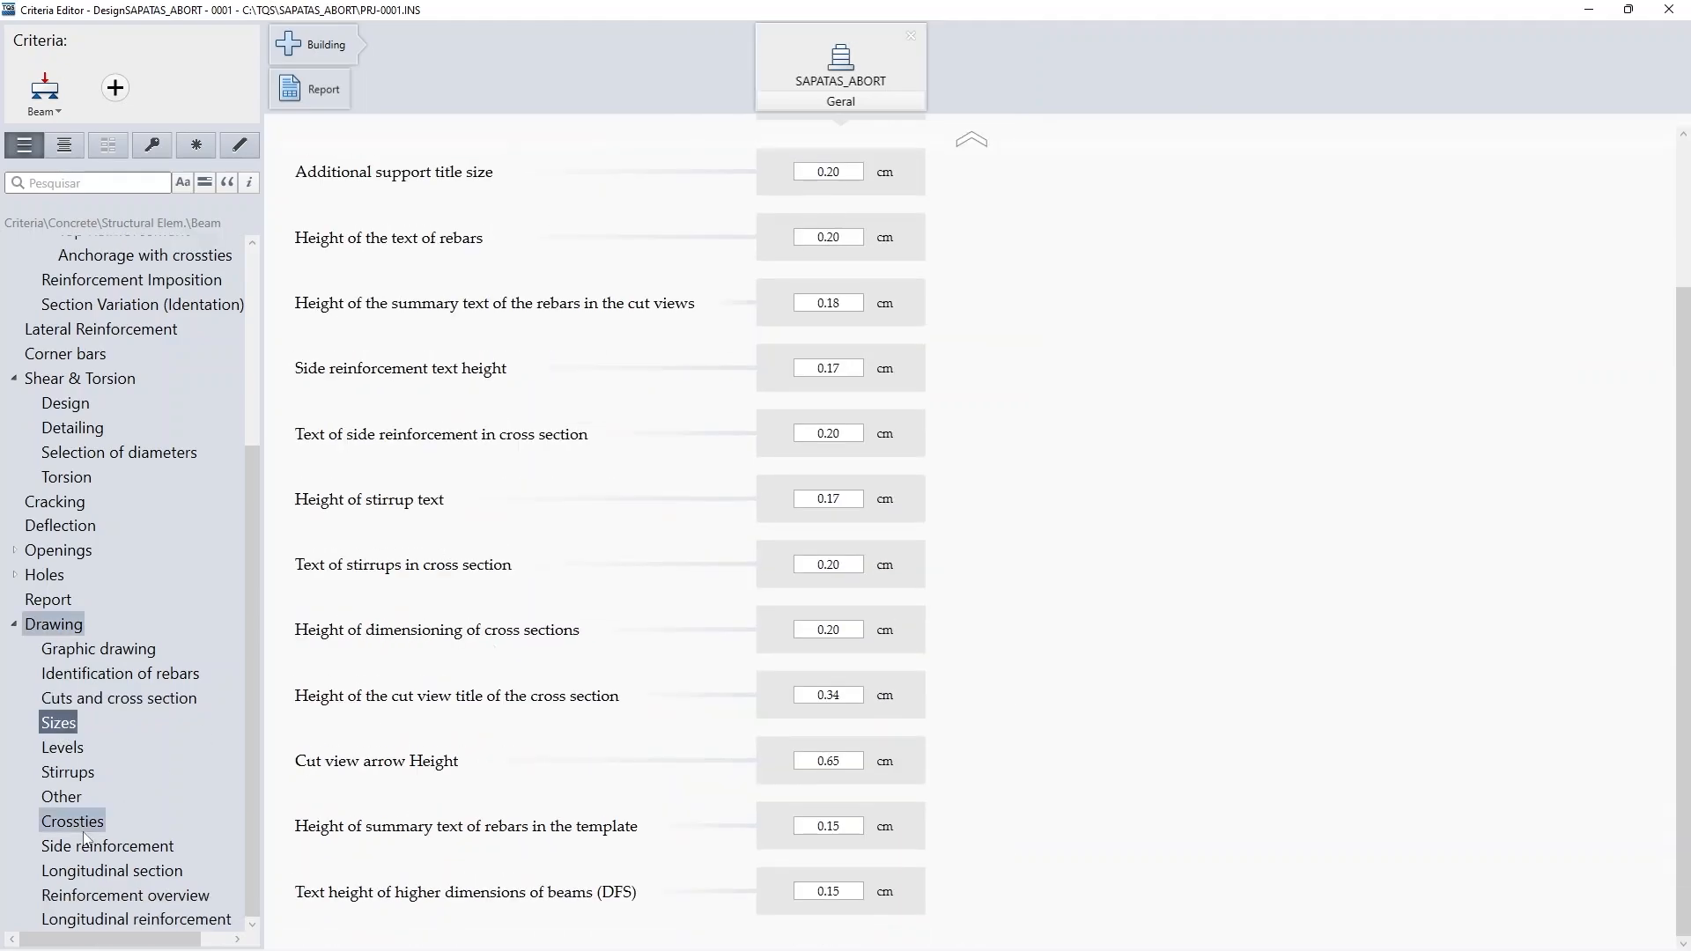
click(86, 843)
key(Down)
key(Down)
key(Down)
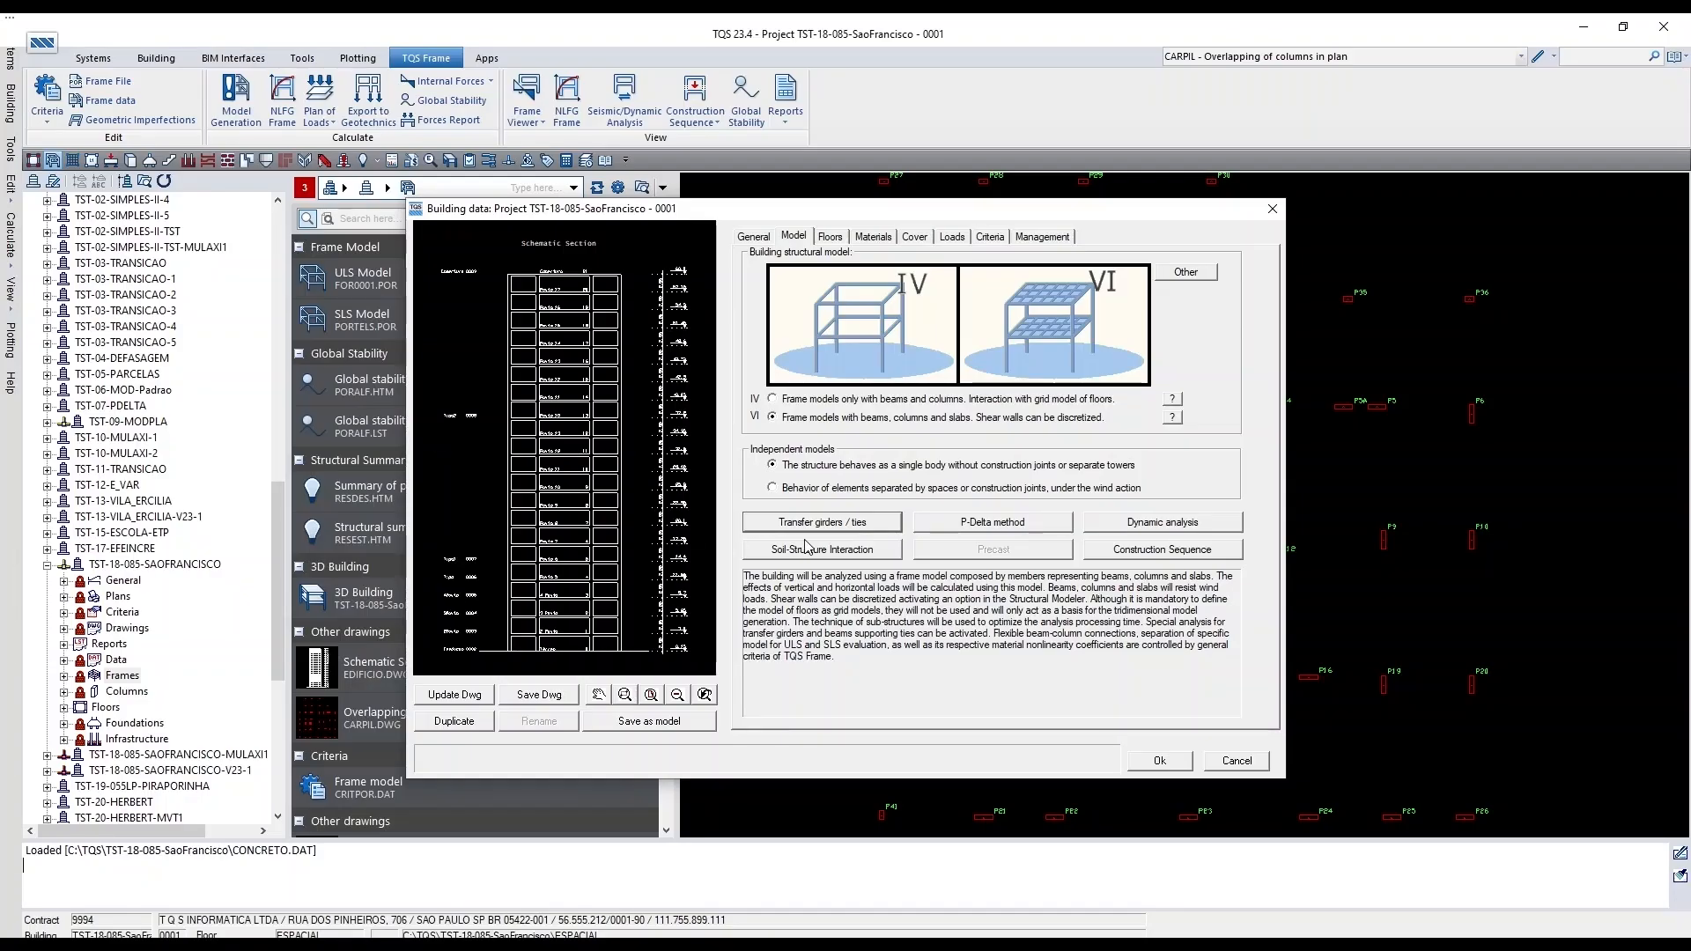
Enable the two-model results envelope for transfer girders and ties in the SaoFrancisco building's structural model
click(819, 532)
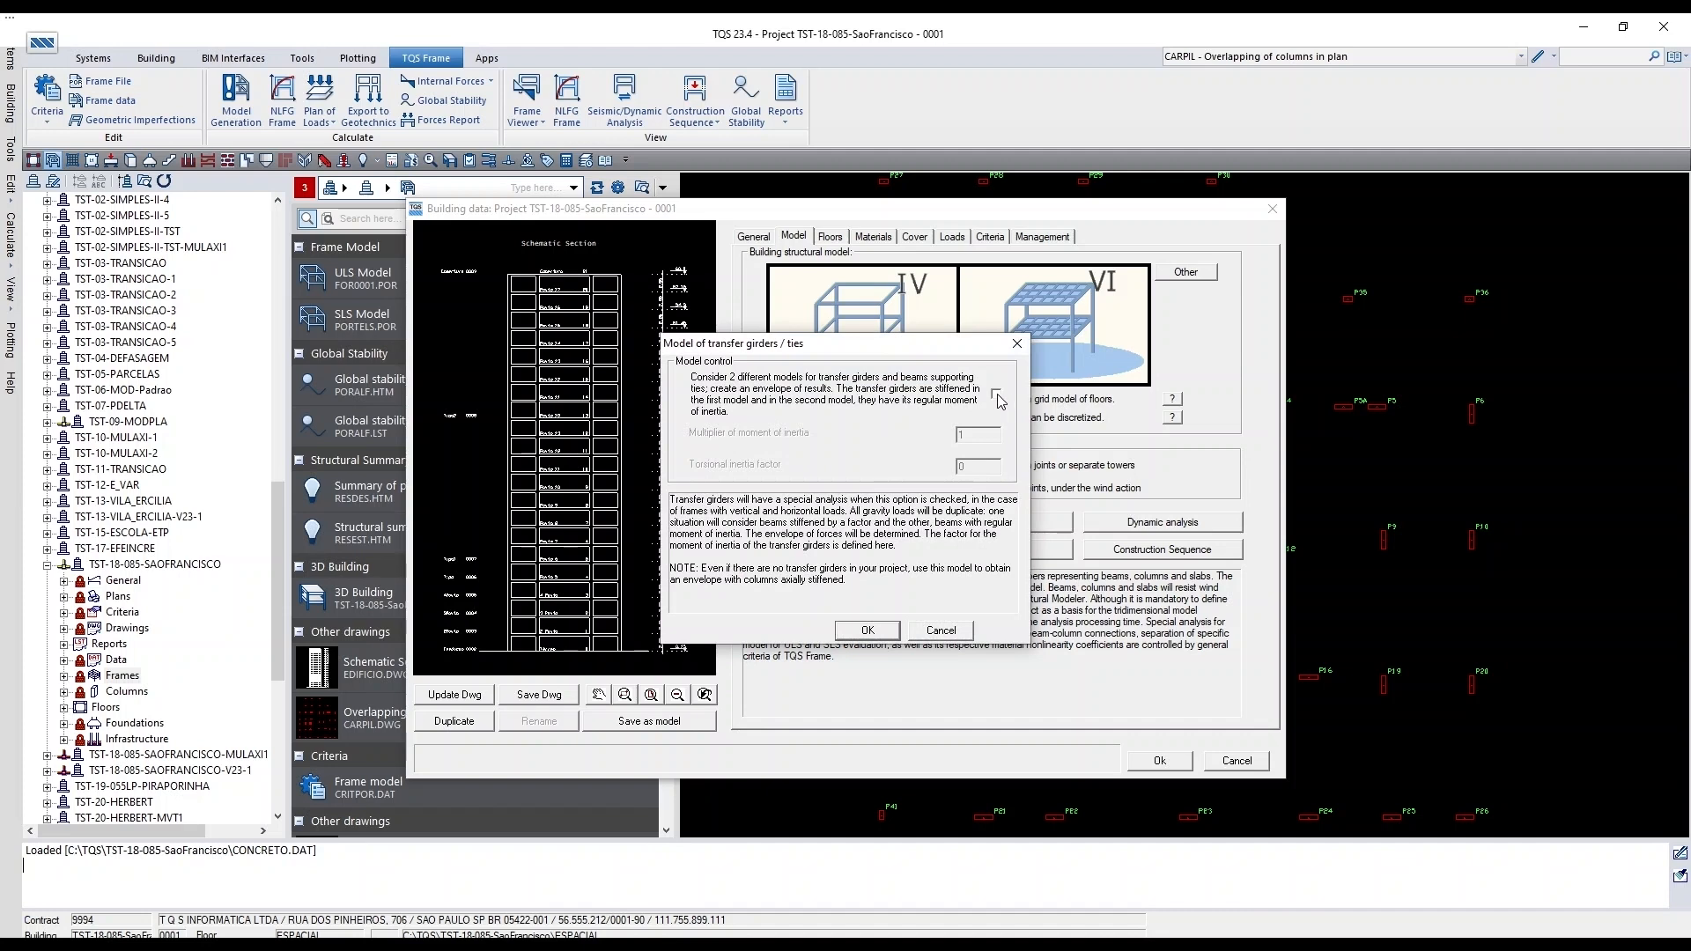
double_click(971, 436)
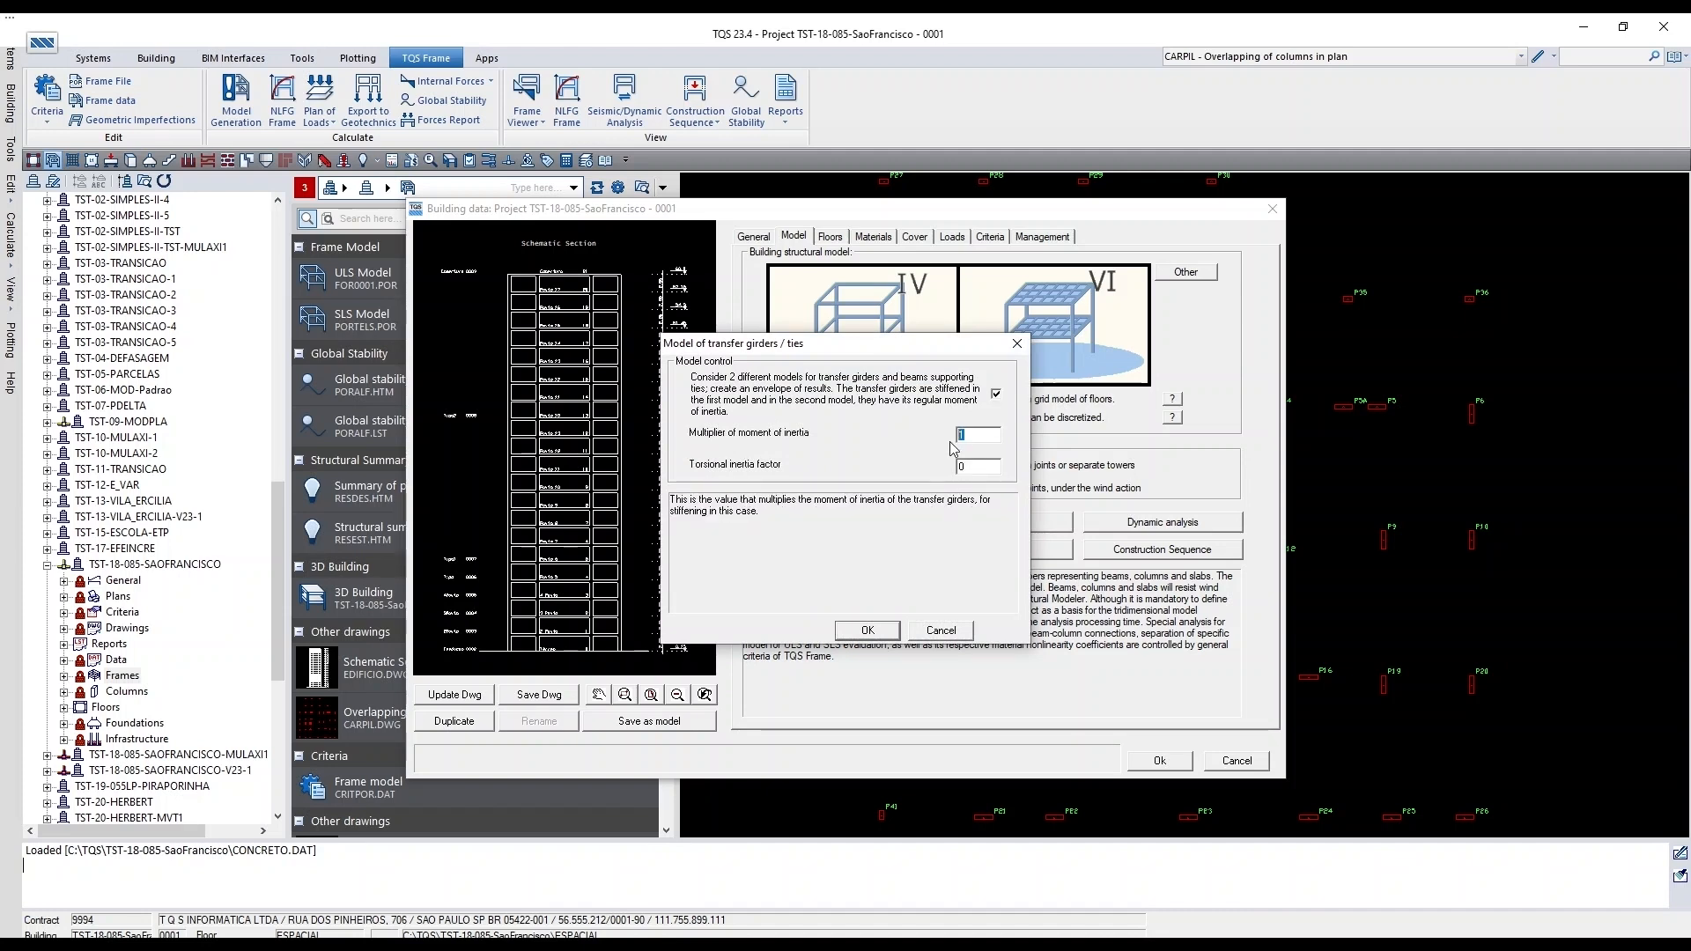
click(868, 630)
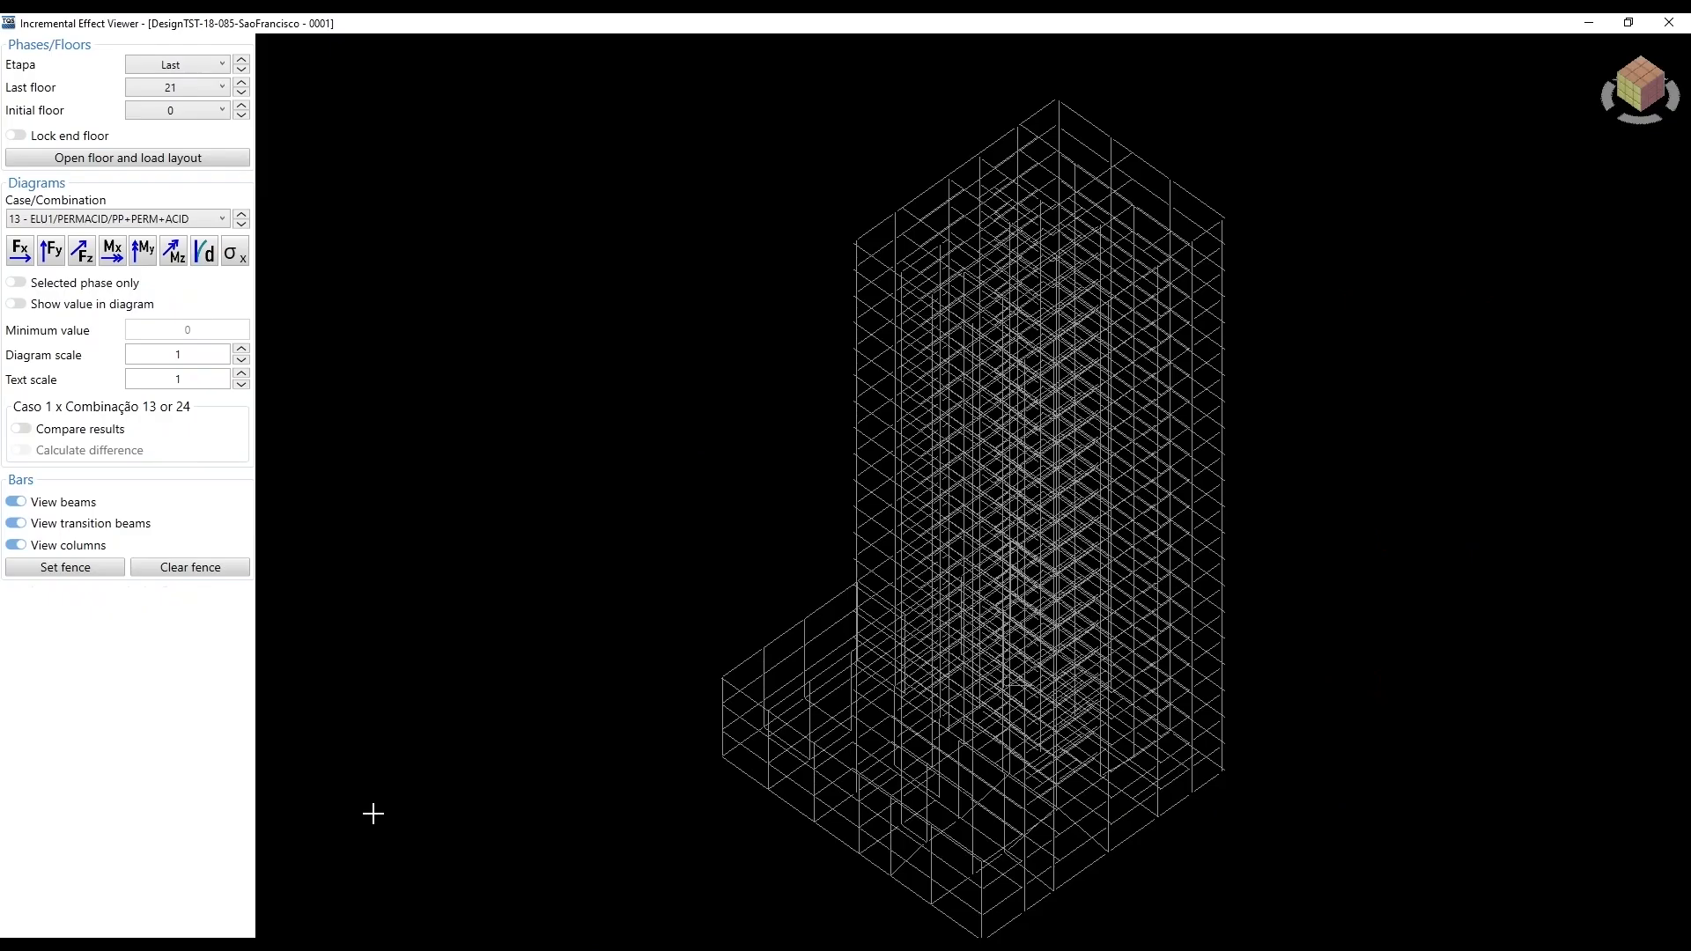
Display the My moment diagrams in the Incremental Effect Viewer for the transition beams only, hiding ordinary beams and columns
click(144, 250)
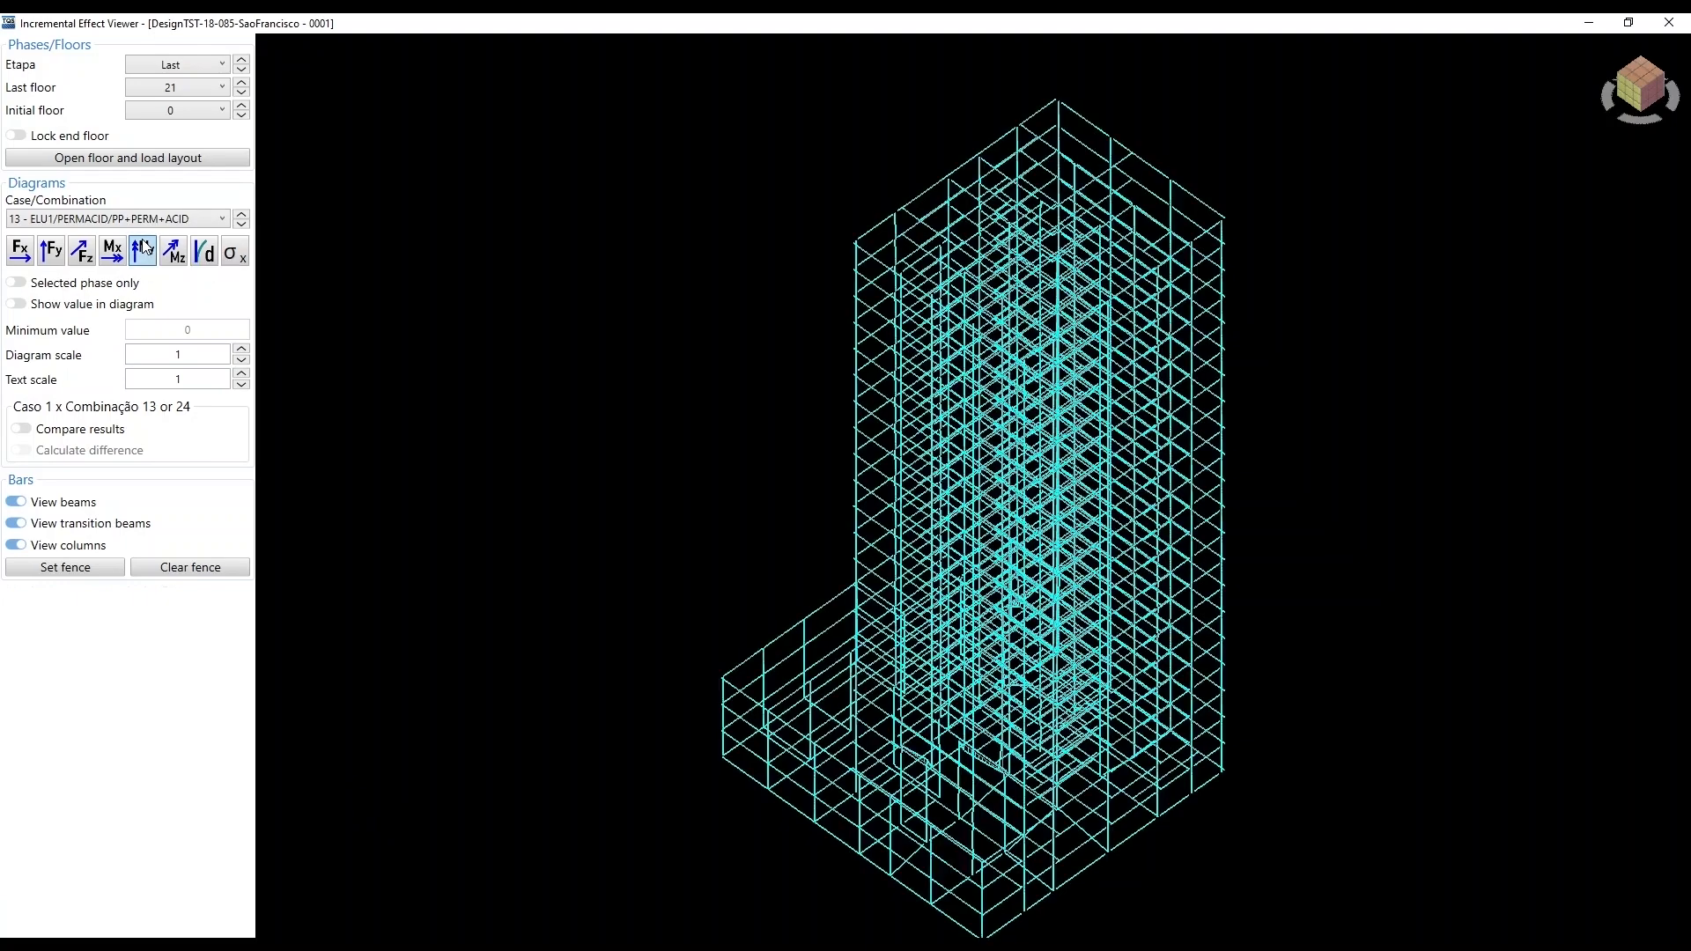
click(86, 502)
click(83, 546)
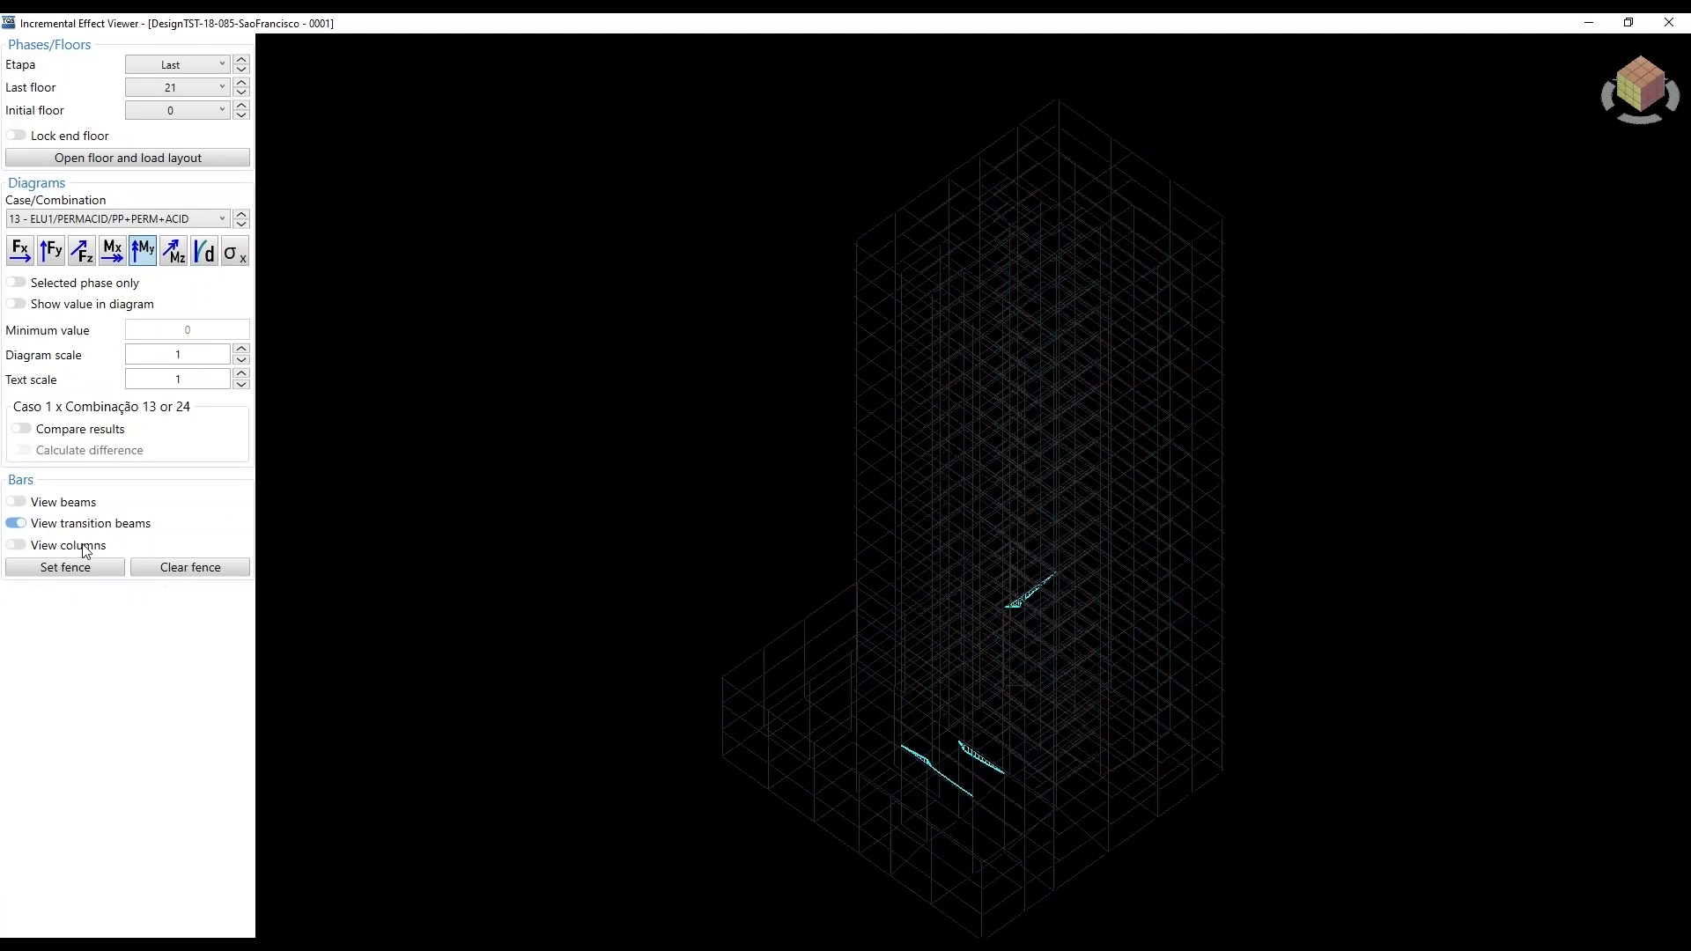
scroll(1004, 781, up, 5)
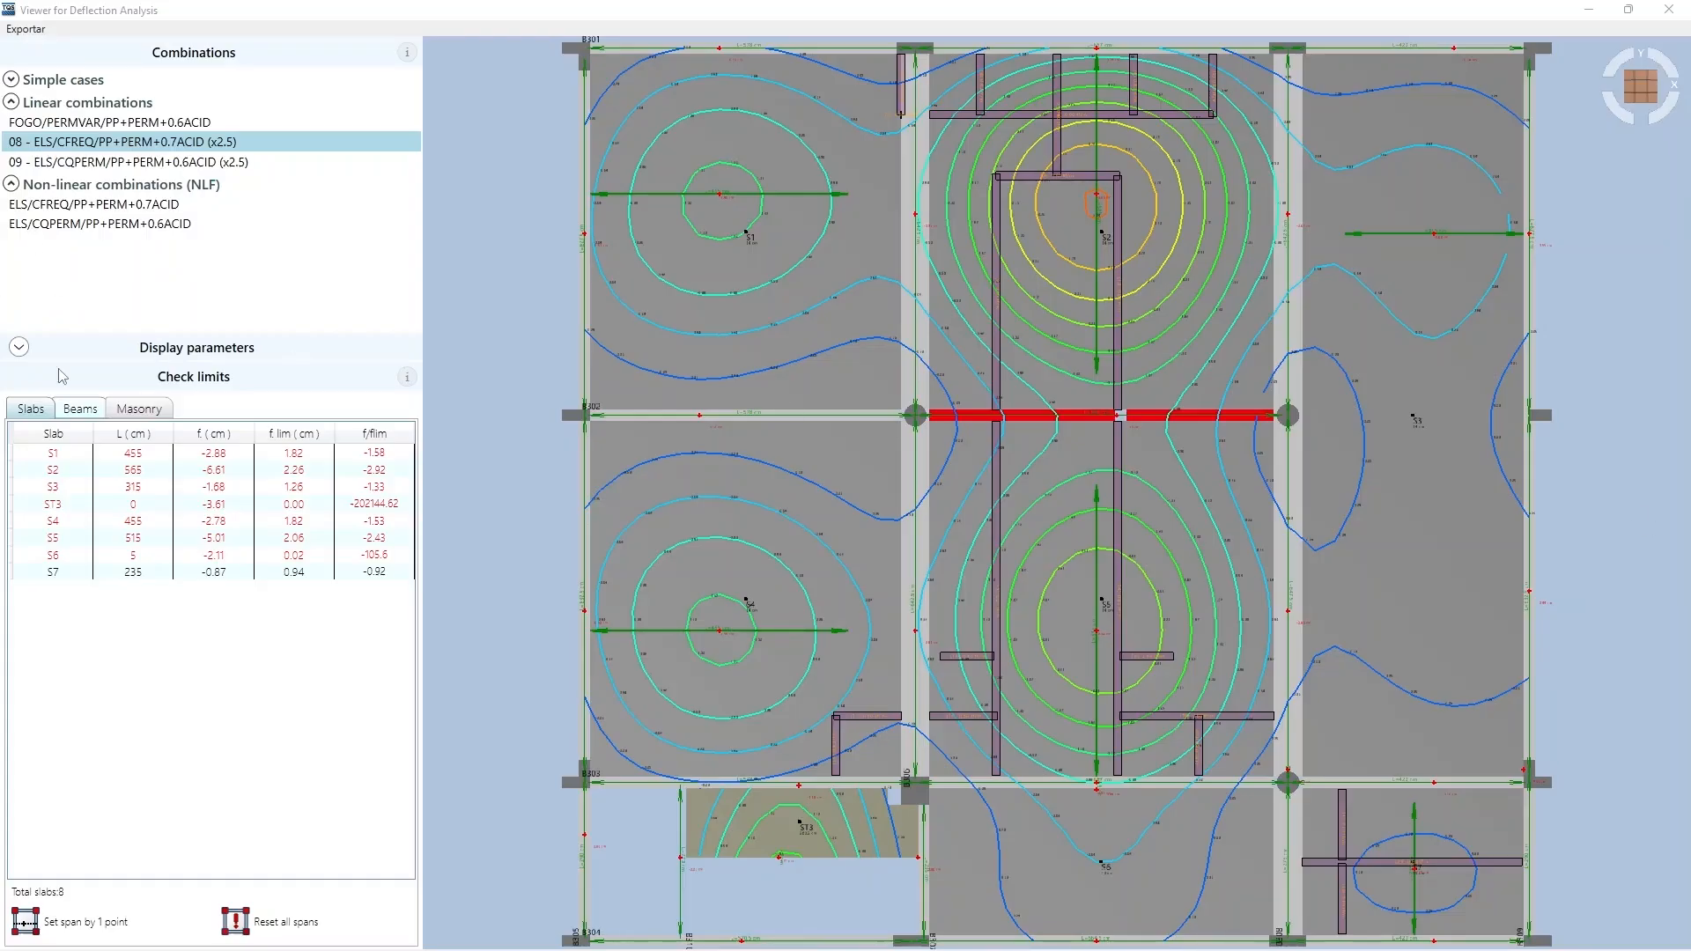
Show the beam deflection limit checks and enlarge the beams' maximum deflection labels on the floor plan
click(80, 409)
click(18, 347)
scroll(253, 454, down, 3)
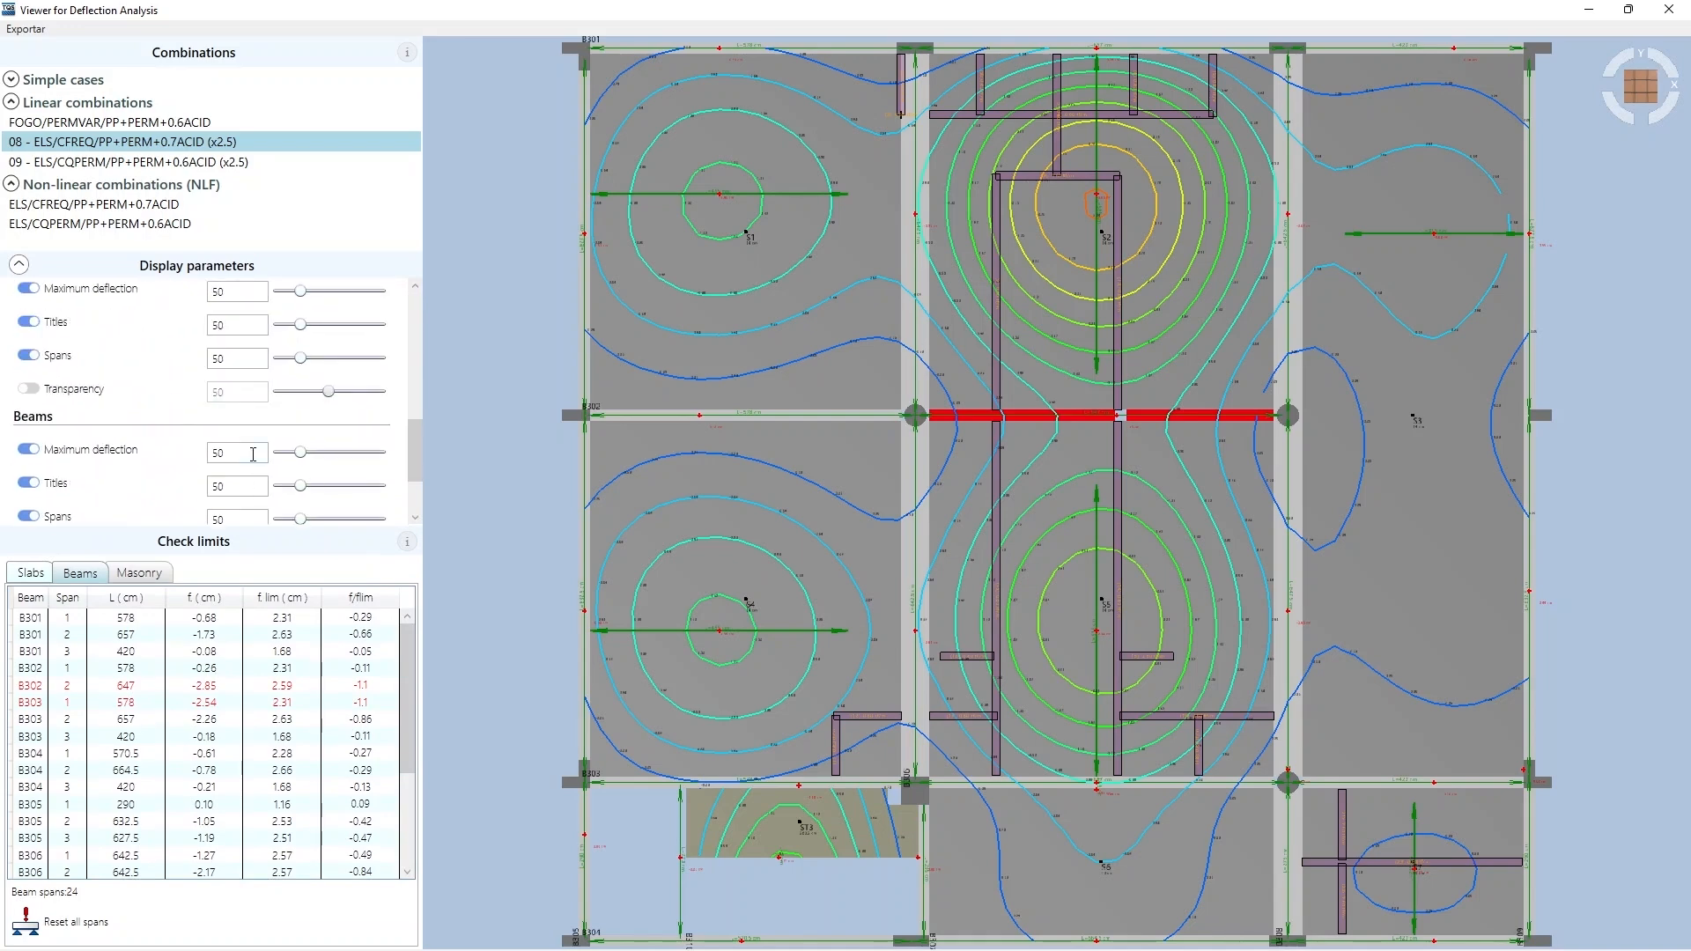
click(18, 265)
Compare beam deflections for linear combination 09 and the non-linear combinations ELS/CFREQ and ELS/CQPERM
click(115, 164)
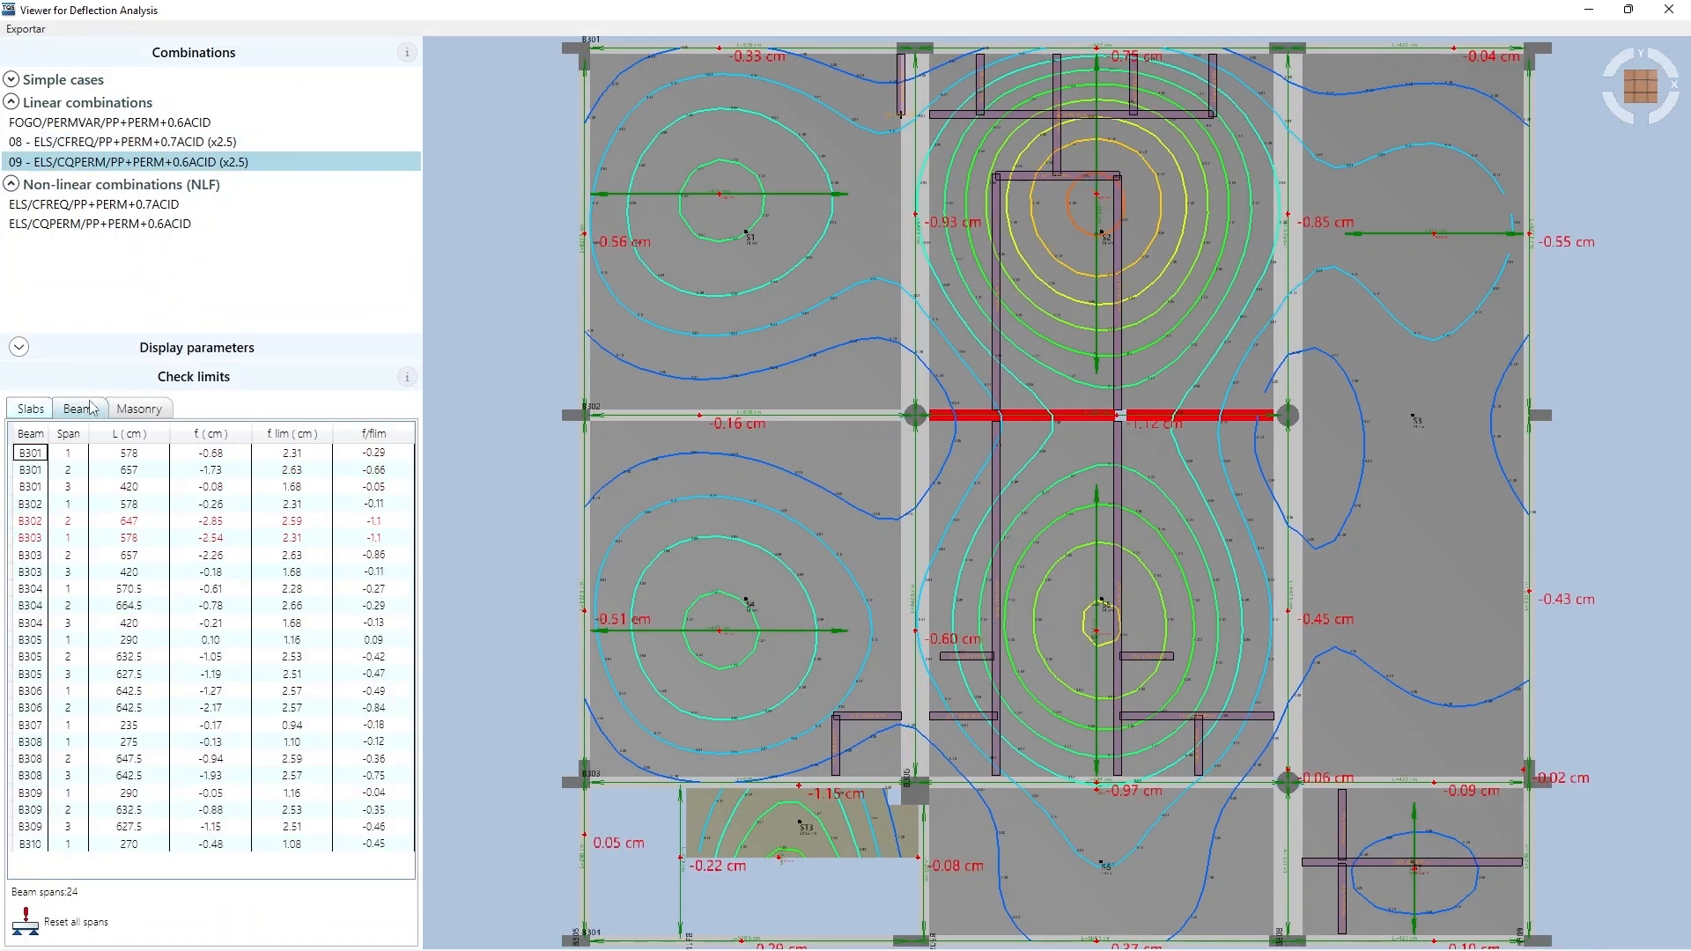
click(129, 207)
click(127, 225)
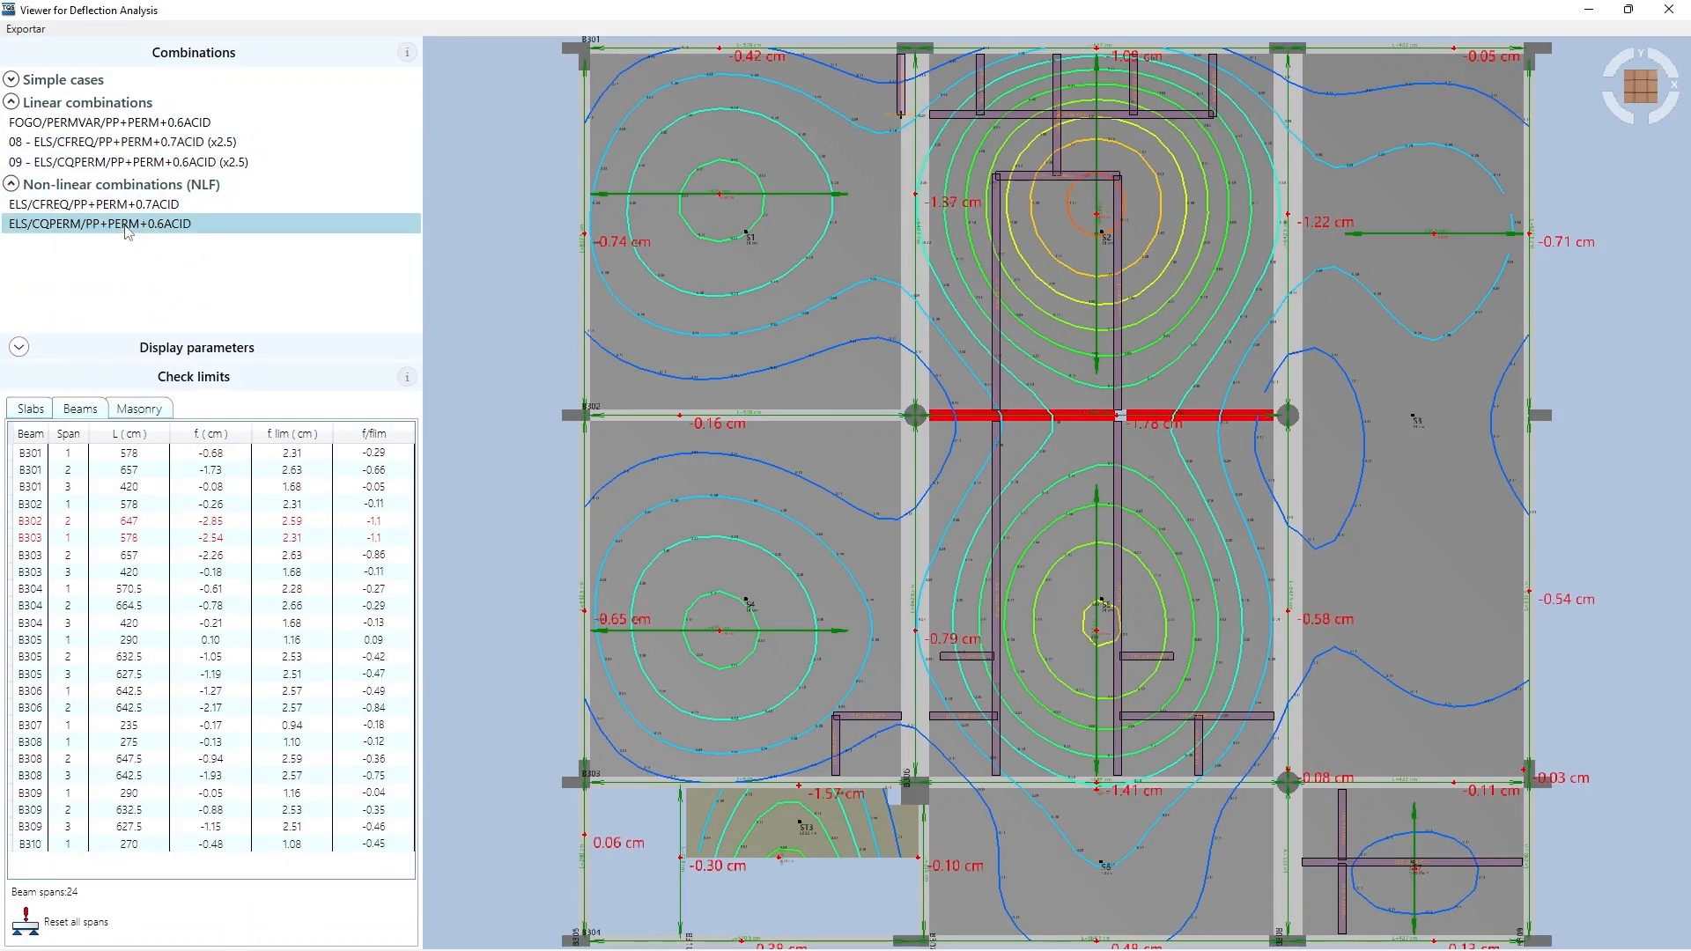
Examine the masonry deflection diagrams along the beam spans in 3D, using diagram scale 408 and text scale 7.7
click(122, 410)
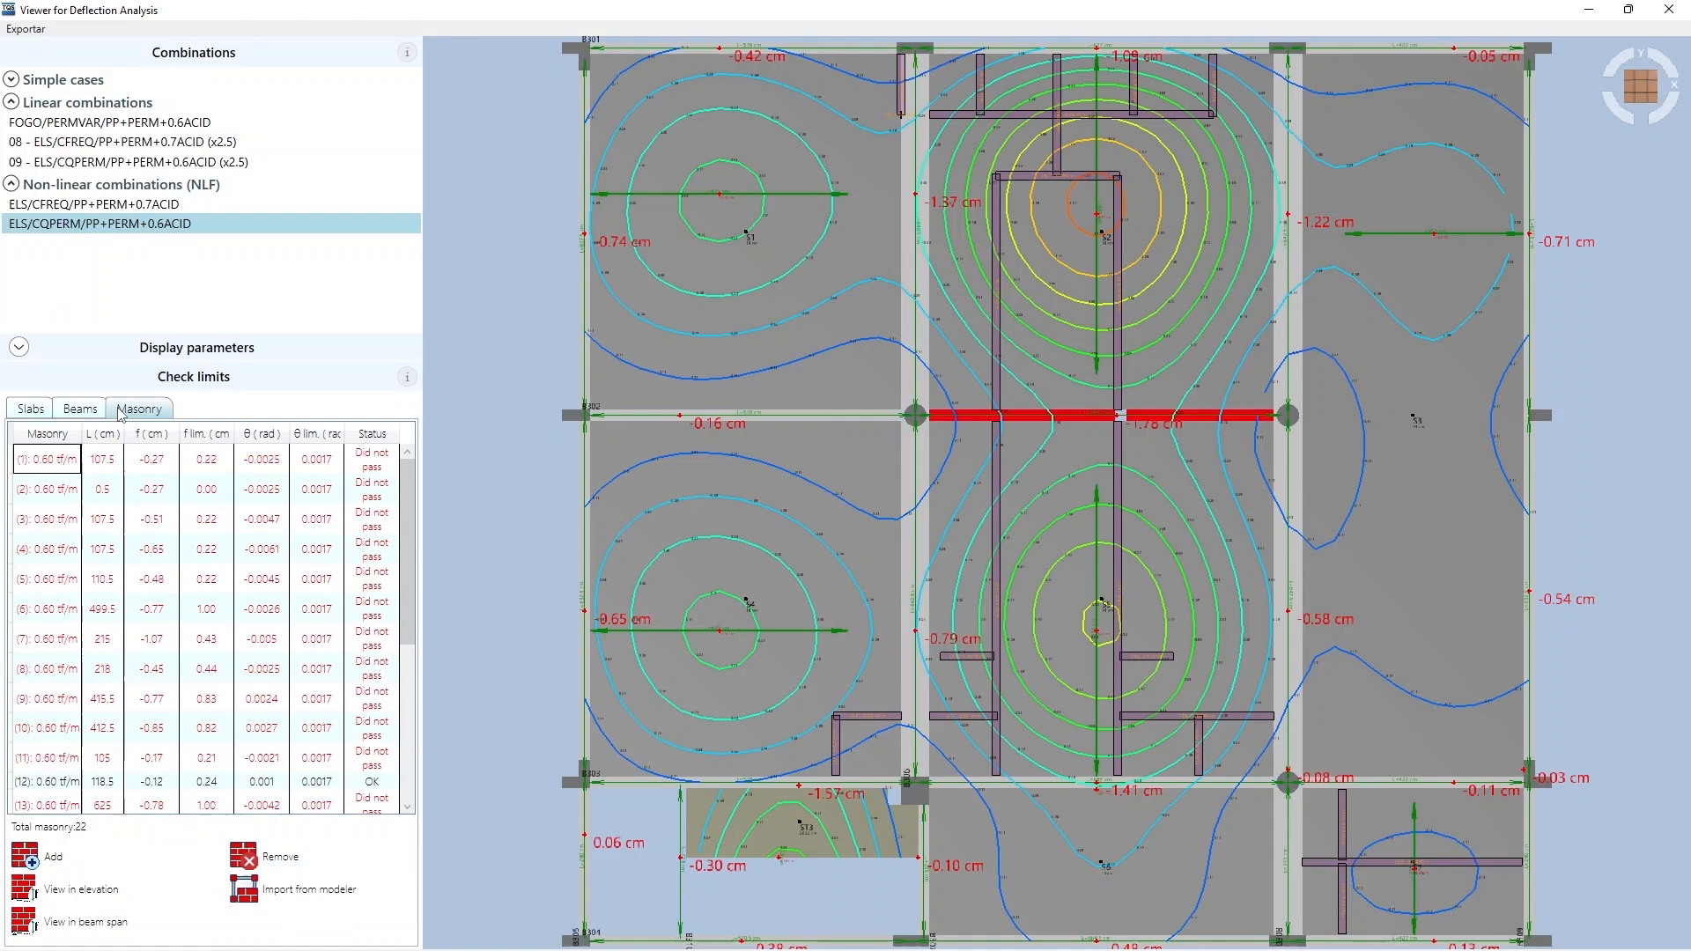
click(106, 913)
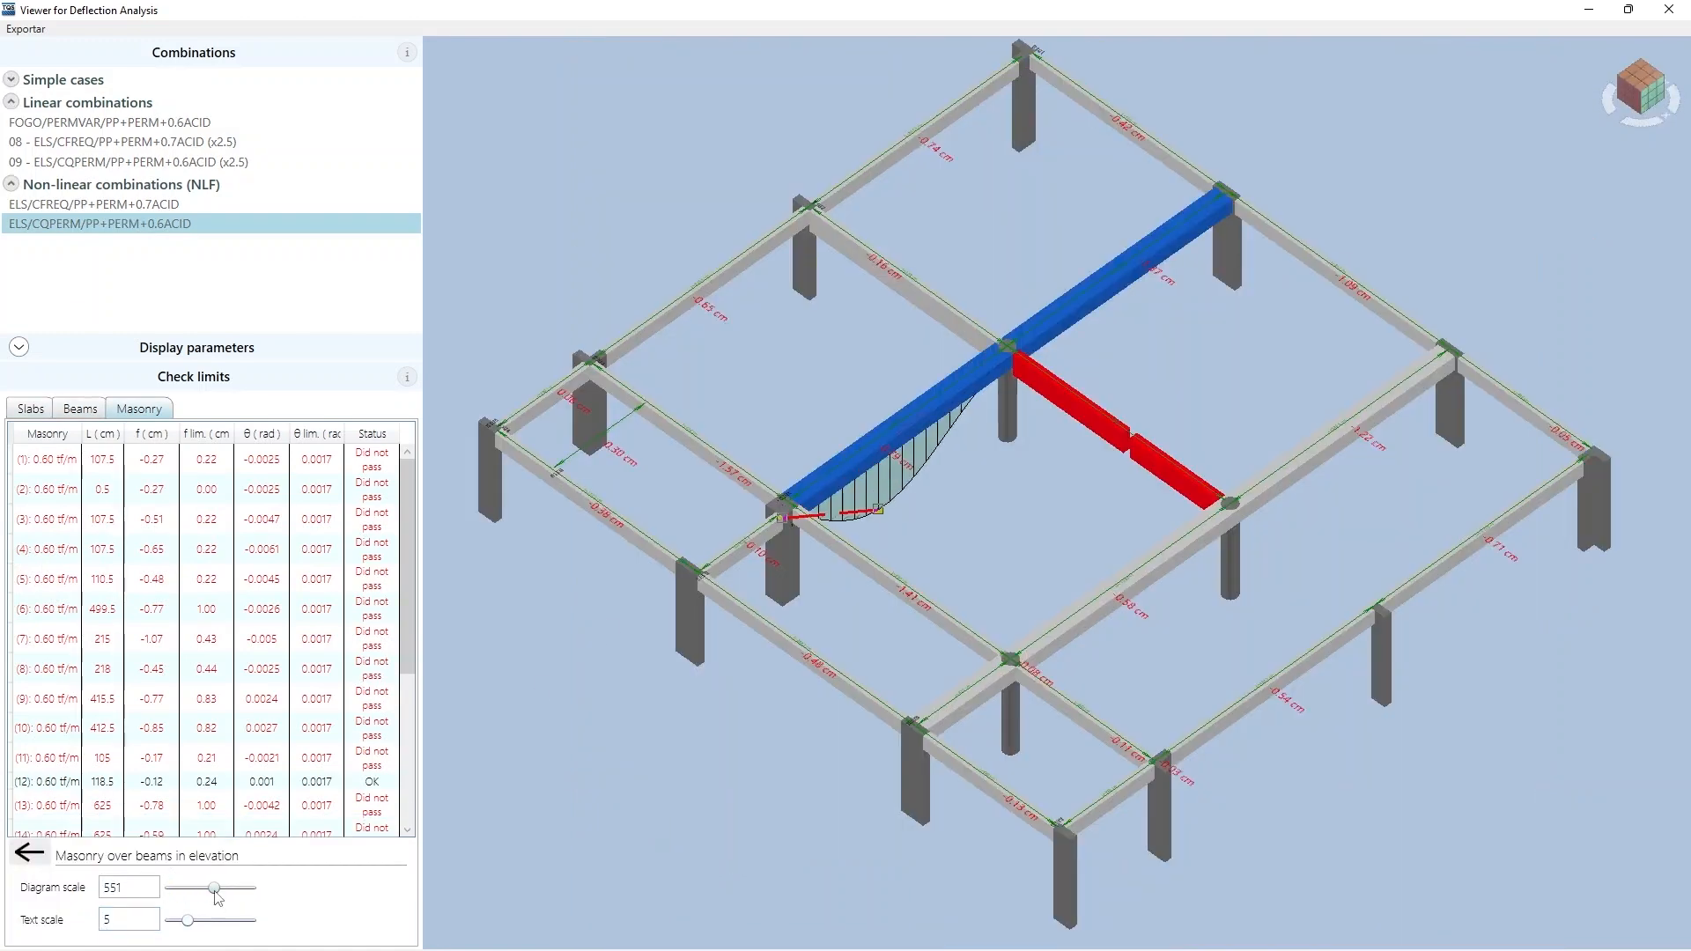
scroll(817, 445, up, 5)
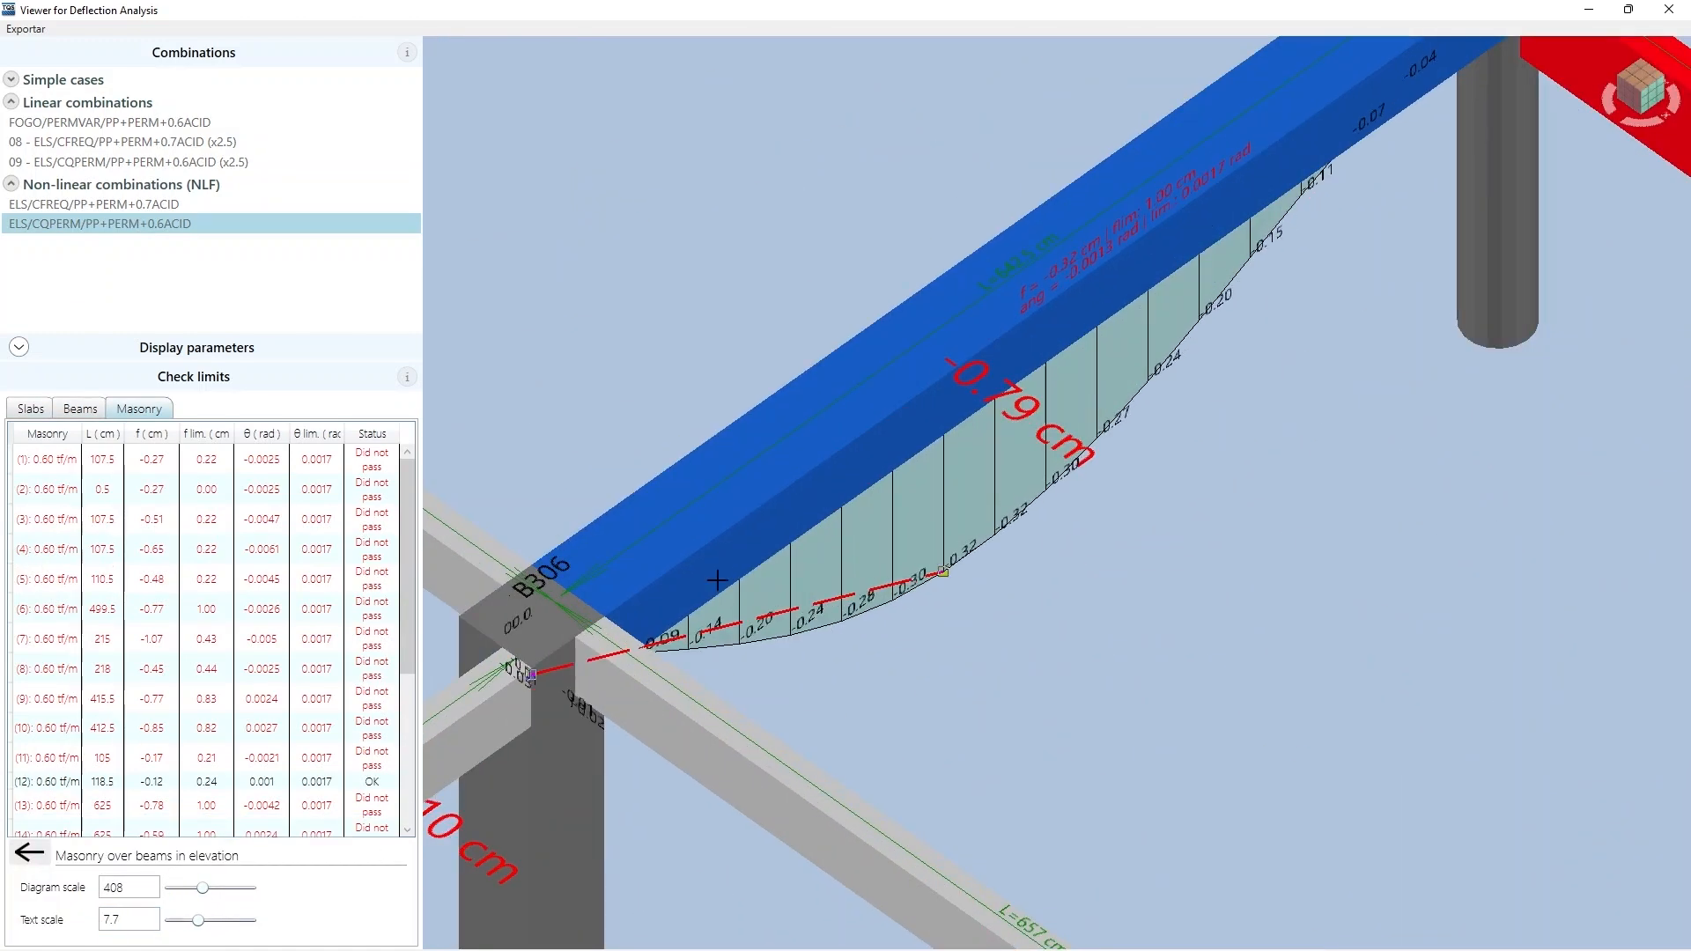
scroll(718, 580, down, 5)
scroll(1077, 278, down, 3)
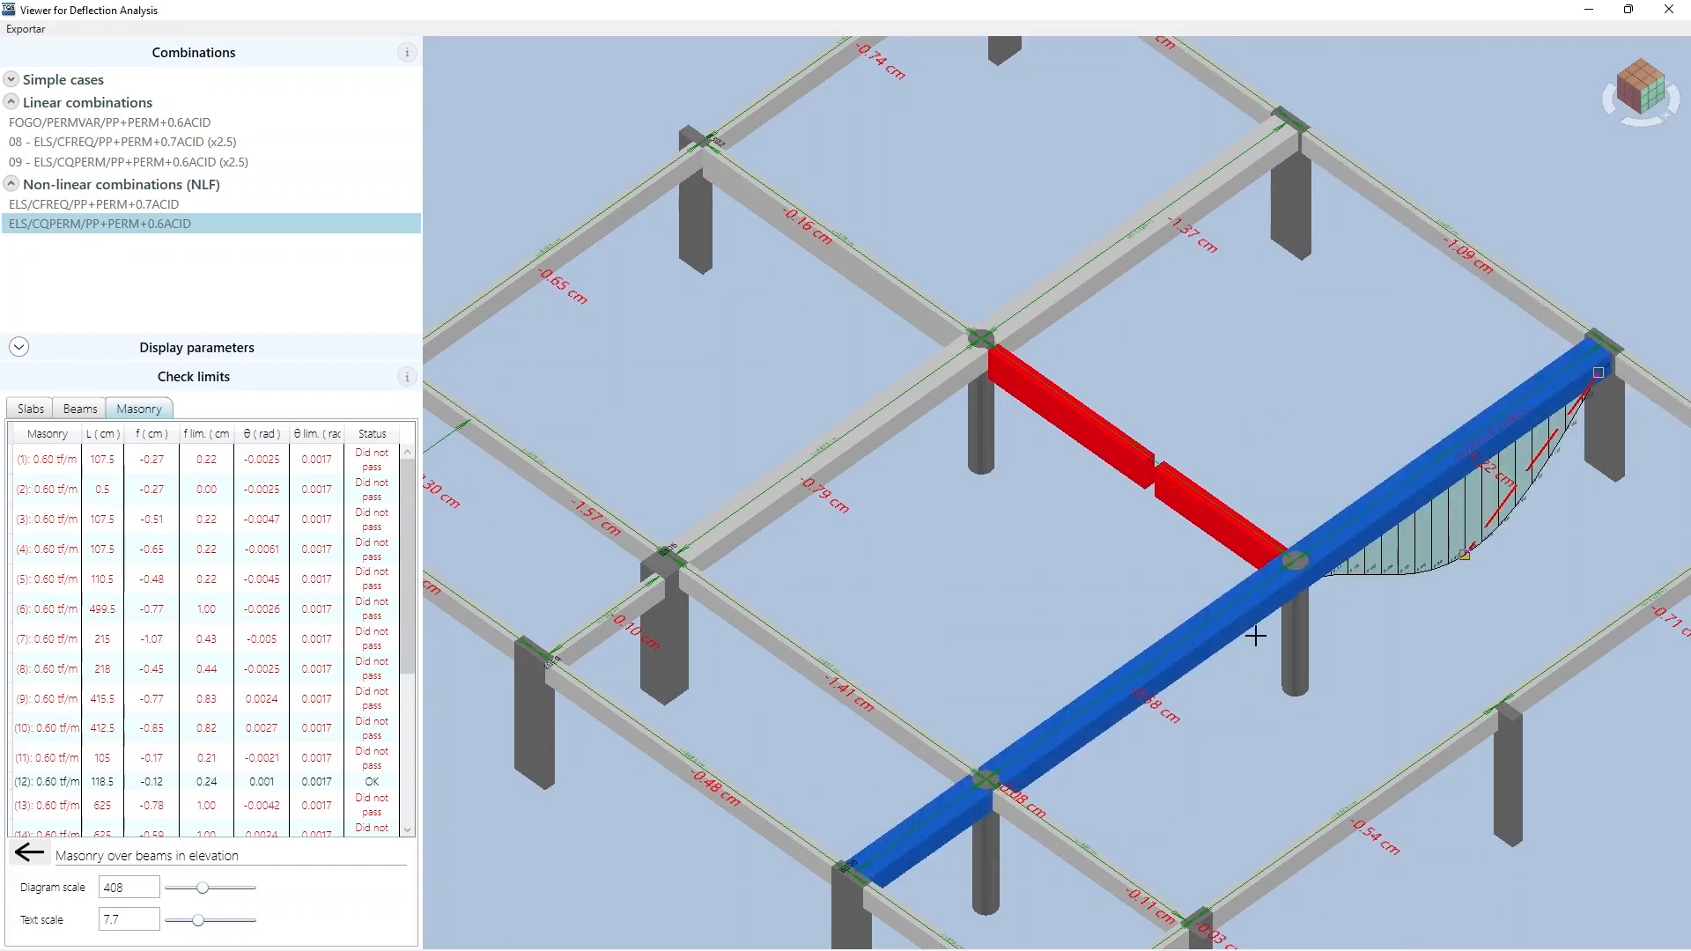
middle_drag(1404, 793, 1146, 523)
scroll(1147, 523, up, 3)
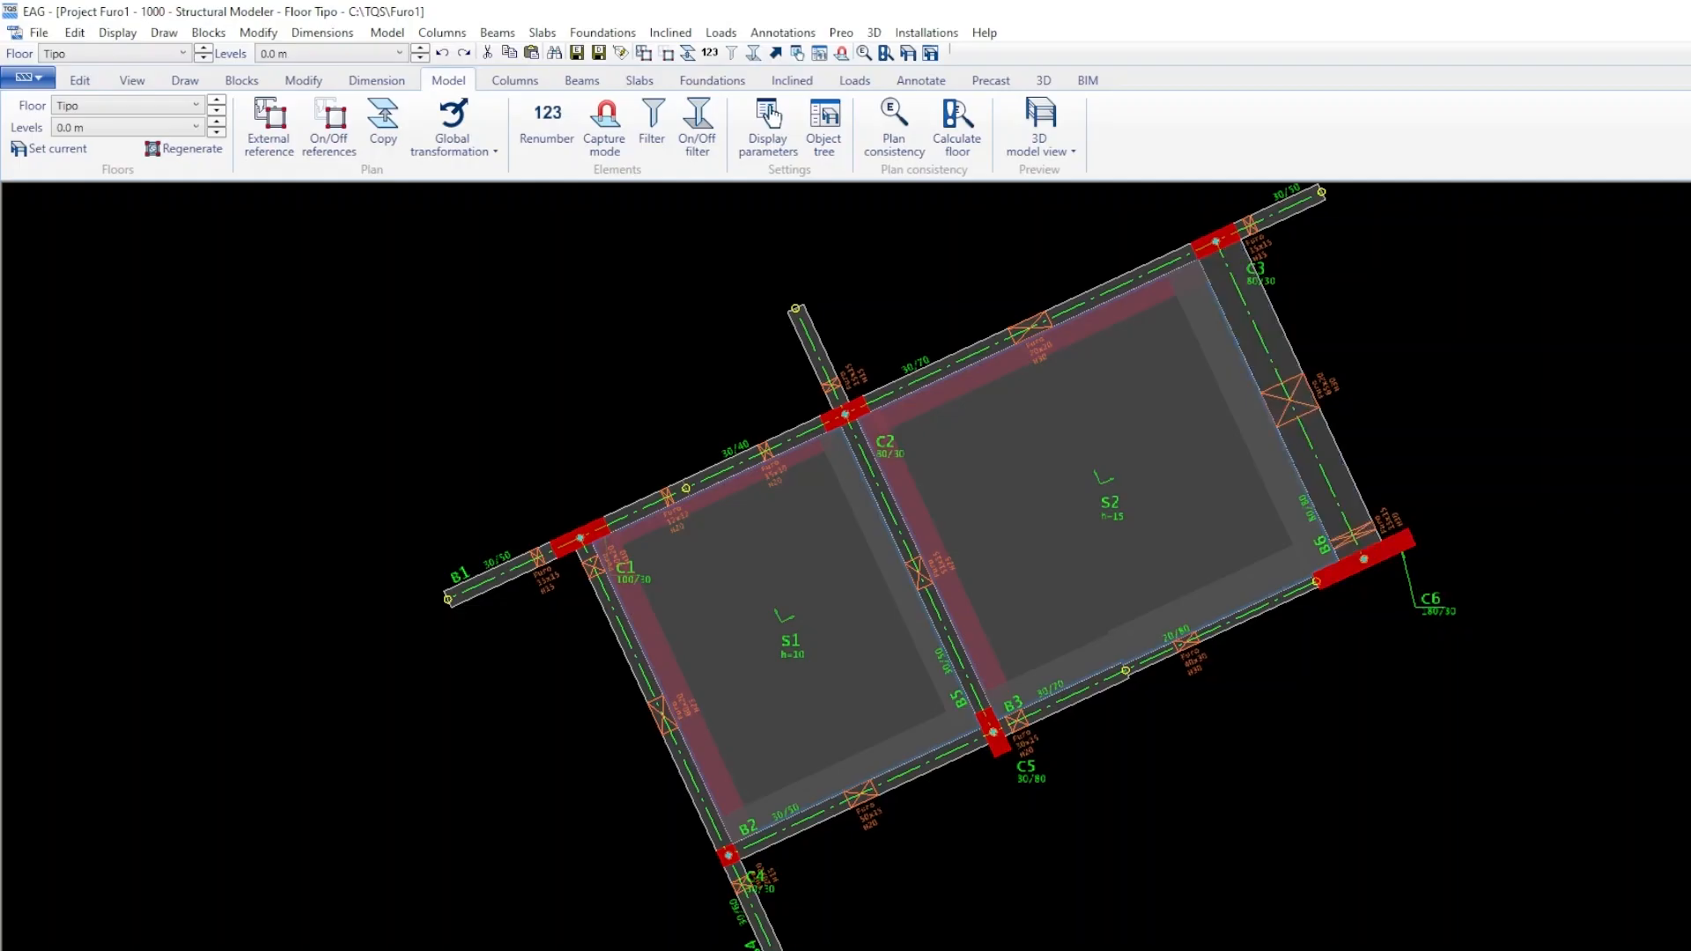
Examine beam V1's reinforcement detailing around its openings, including the cross sections and the enlarged opening details
mouse_move(1387, 546)
middle_down()
mouse_move(1415, 672)
mouse_move(1427, 270)
mouse_move(1295, 332)
mouse_move(660, 257)
mouse_move(347, 280)
mouse_move(936, 528)
middle_up()
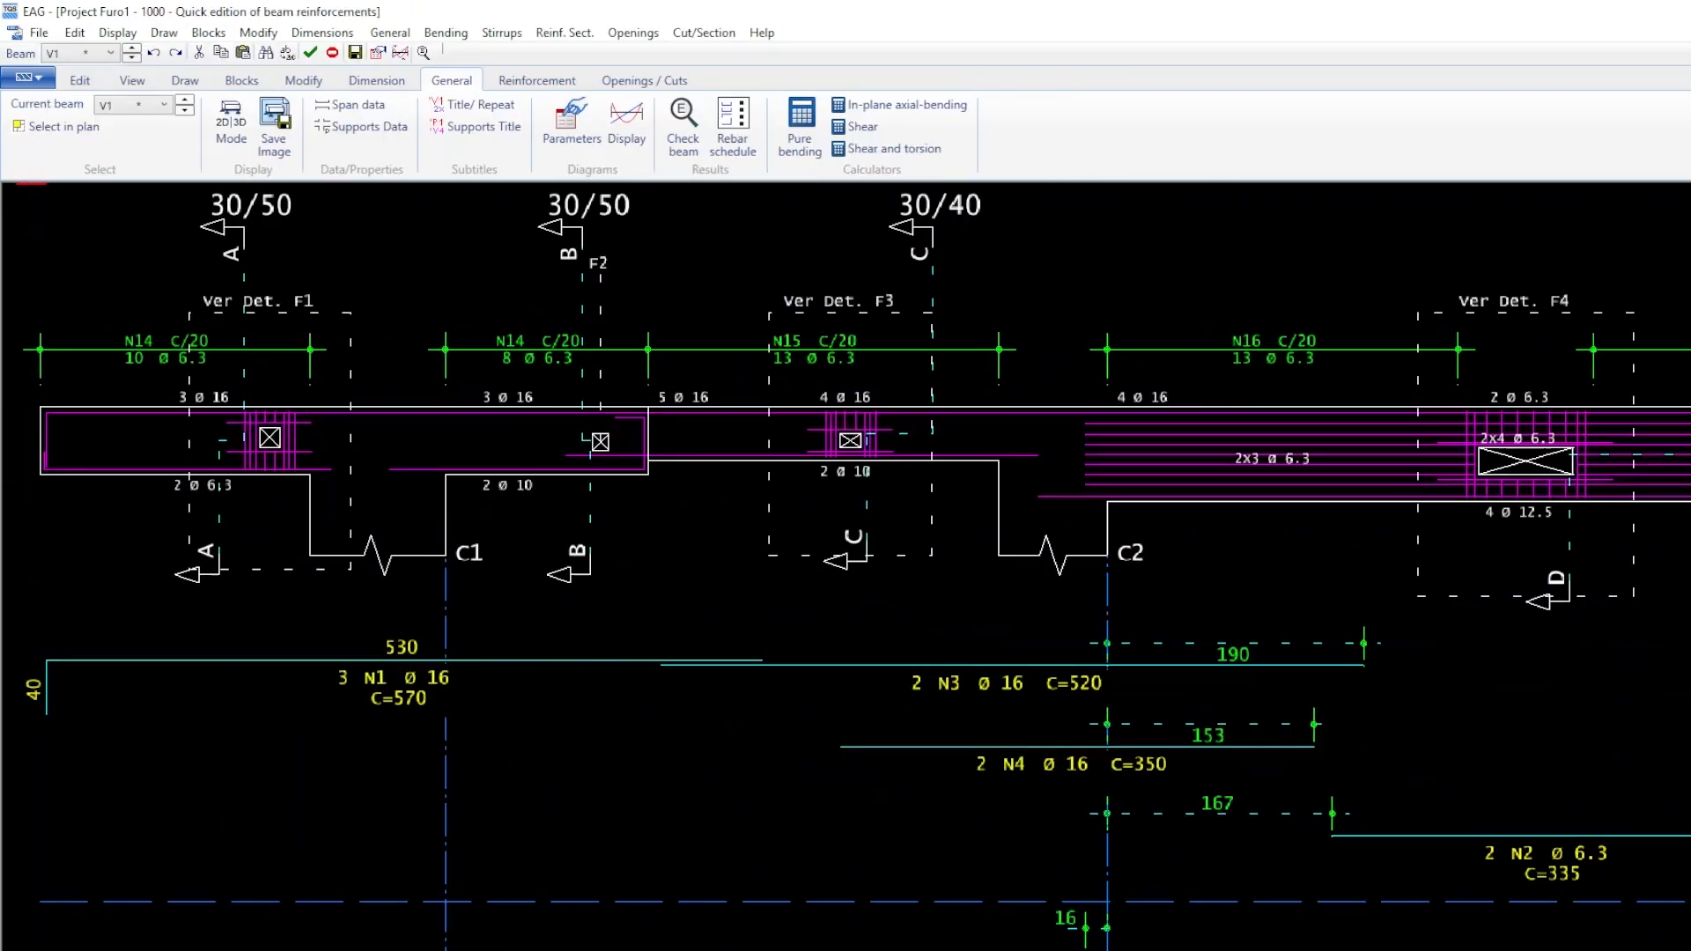
scroll(1162, 427, up, 1)
mouse_move(1163, 427)
middle_down()
mouse_move(1426, 564)
mouse_move(239, 566)
middle_up()
scroll(926, 651, down, 7)
middle_drag(927, 652, 443, 670)
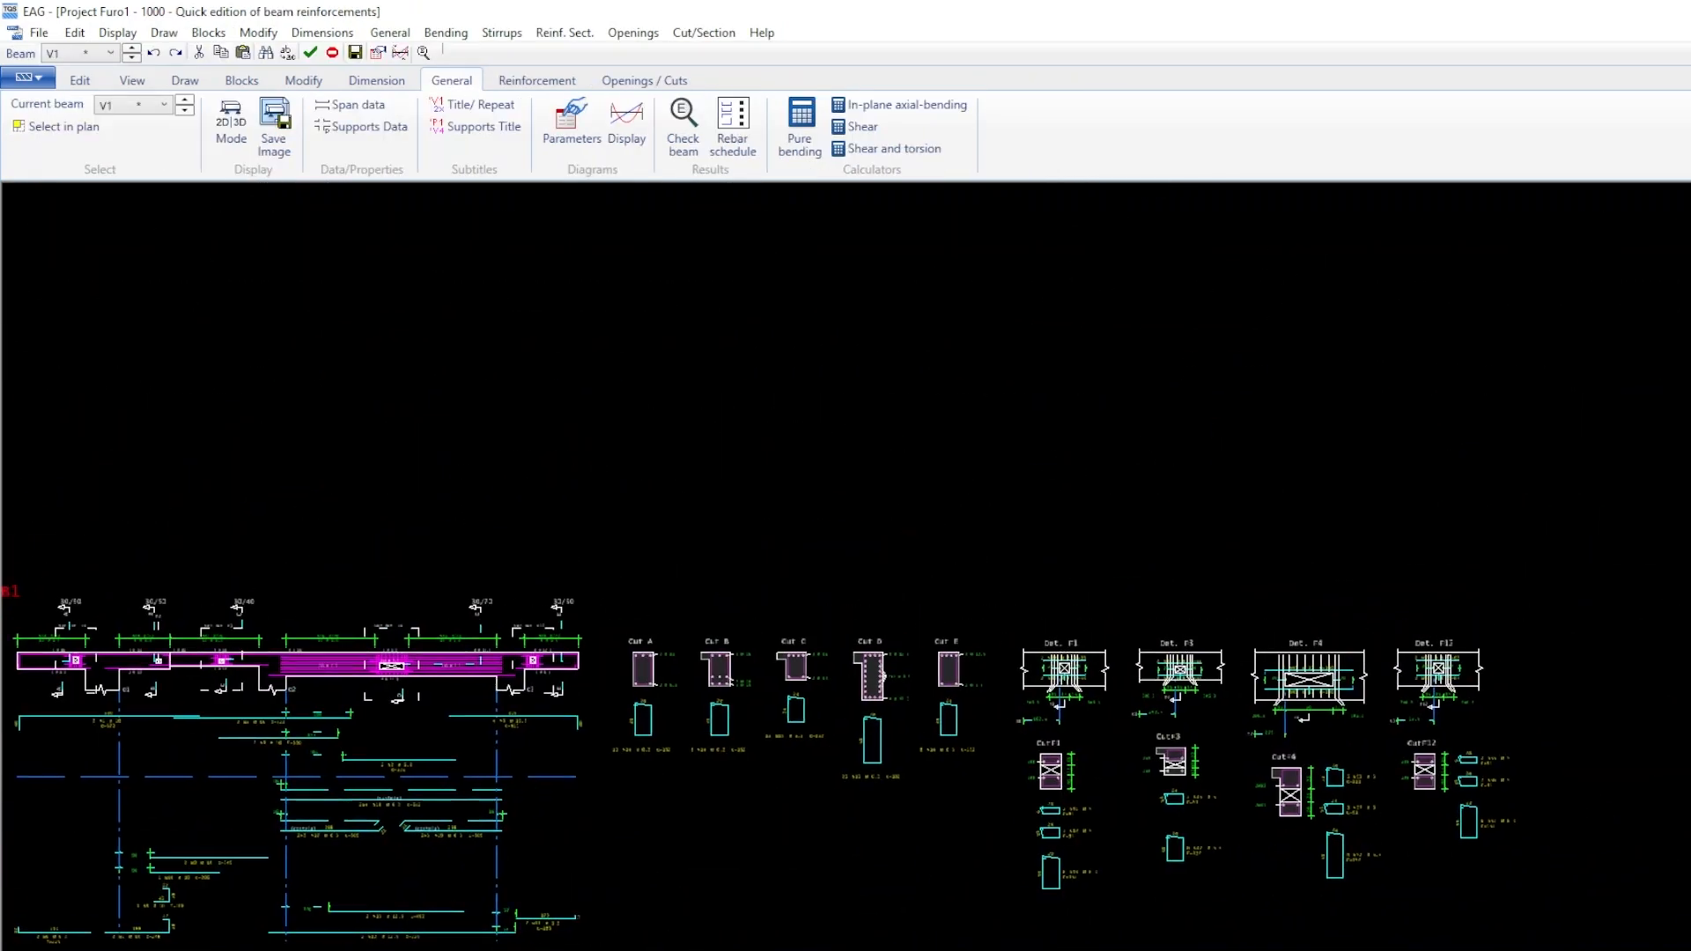
scroll(1359, 727, up, 4)
mouse_move(1359, 727)
middle_down()
mouse_move(1453, 532)
mouse_move(1180, 504)
middle_up()
scroll(1340, 528, up, 1)
middle_drag(1340, 528, 1376, 504)
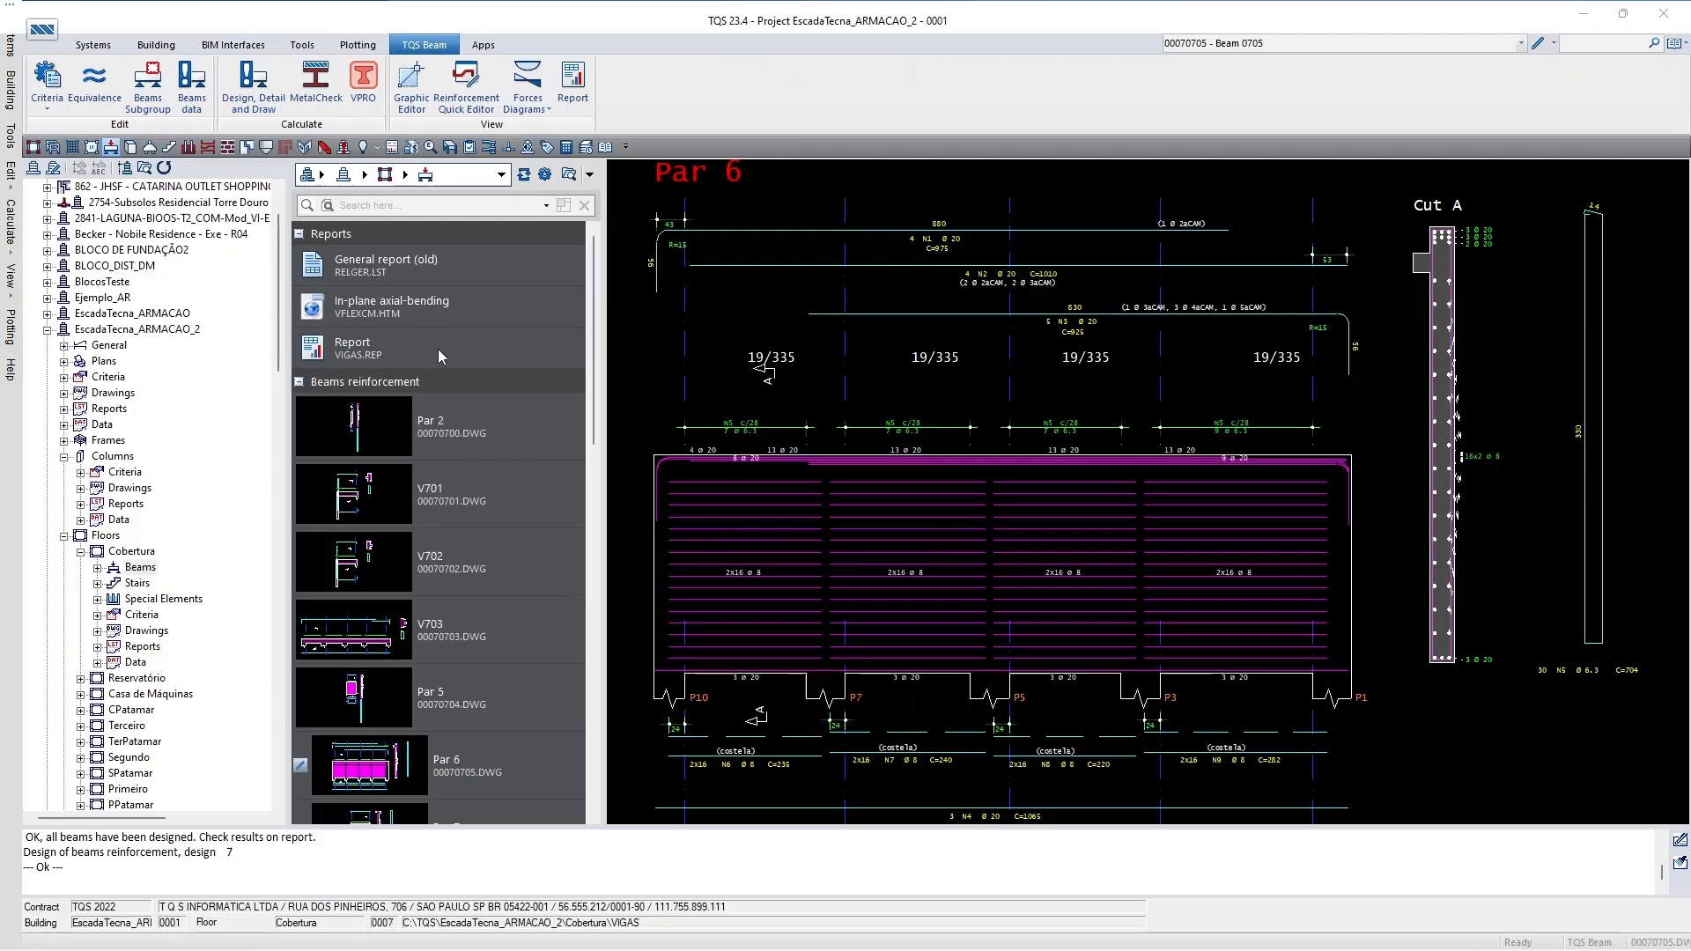
Run the design, detailing and drawing of the beam reinforcement for the Cobertura floor of EscadaTecna_ARMACAO_2
click(253, 85)
click(1065, 567)
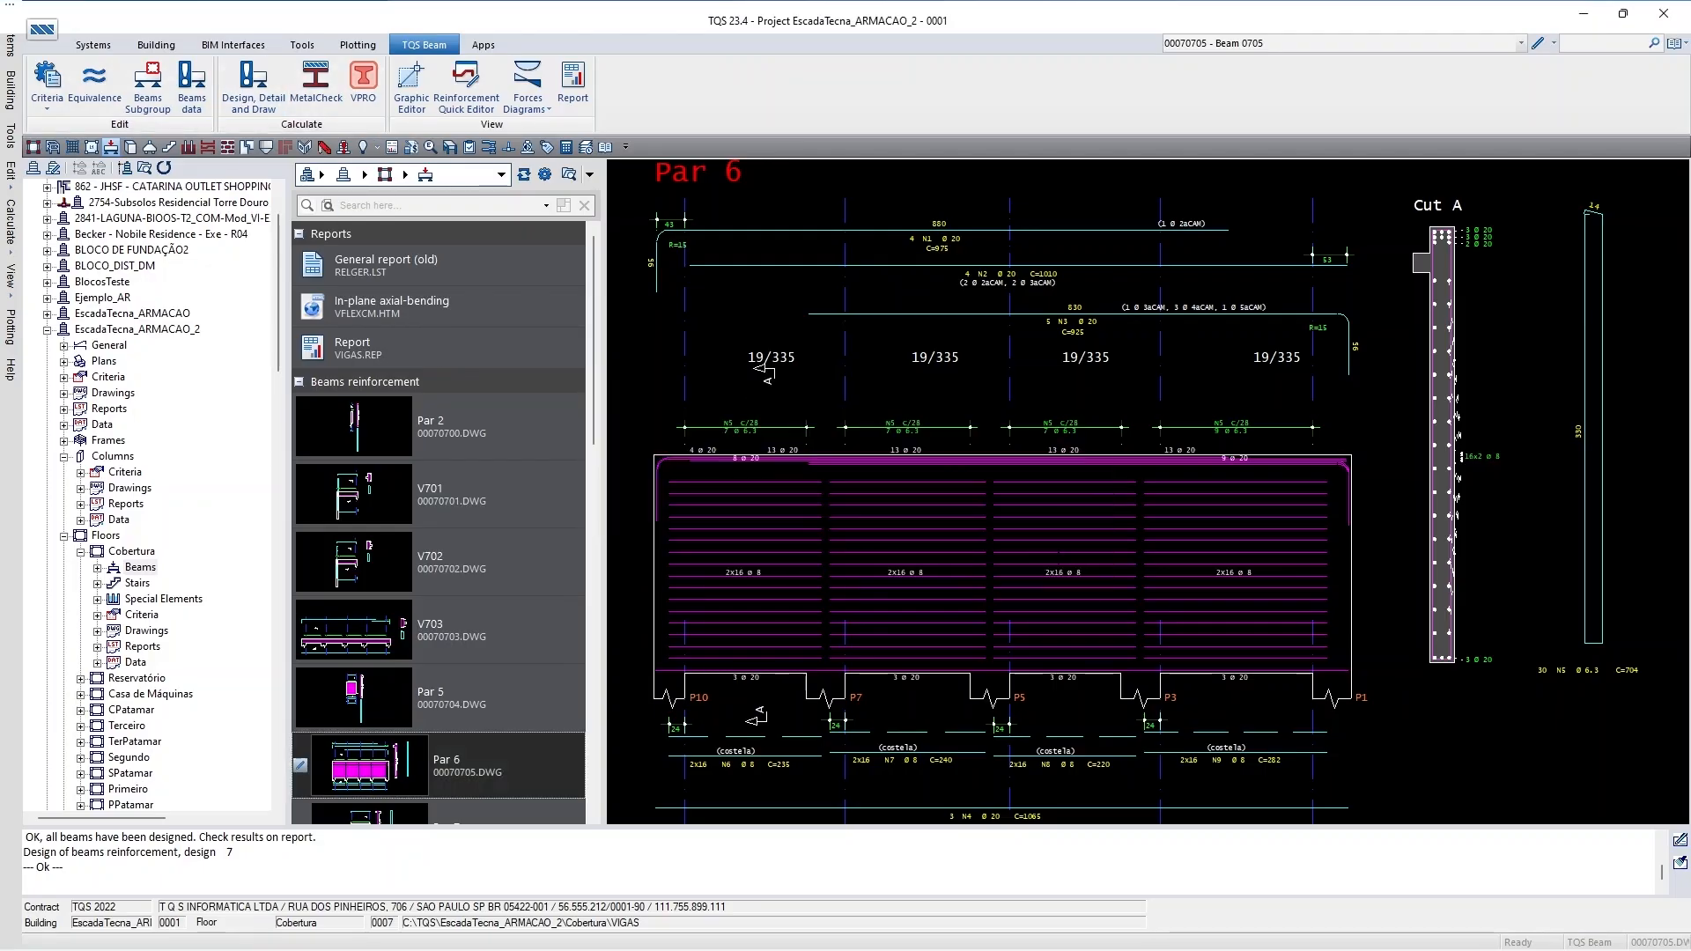
double_click(531, 739)
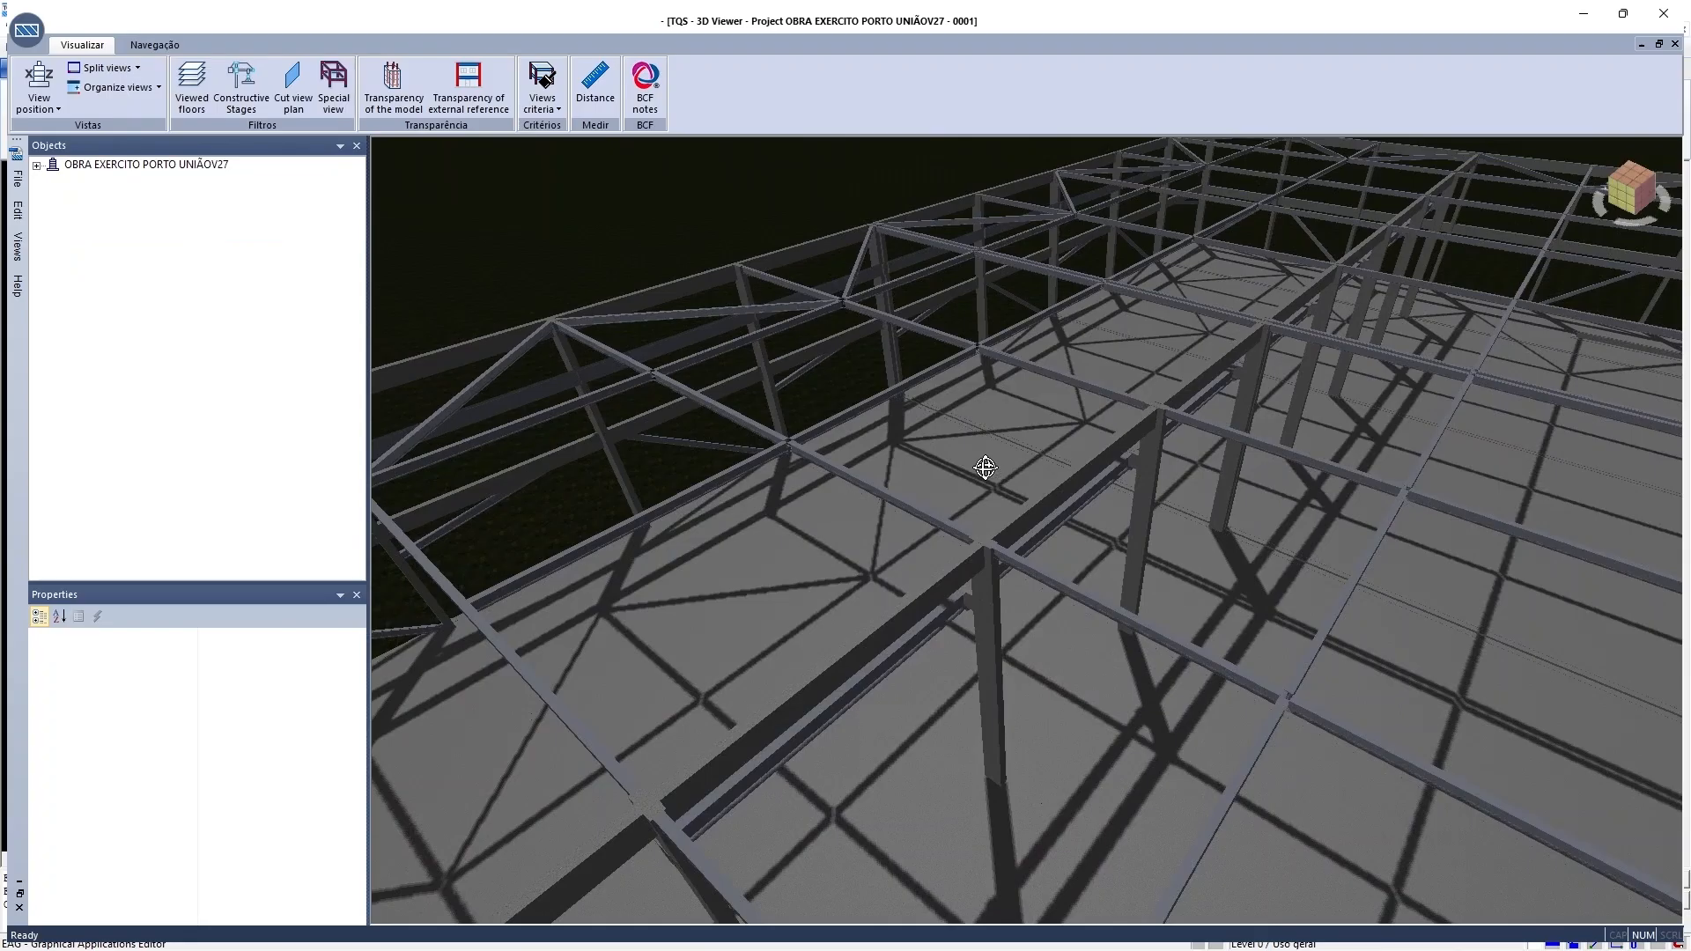
Examine the roof beams and their supporting columns up close in the 3D model of the OBRA EXERCITO PORTO UNIÃOV27 project
scroll(845, 309, up, 4)
mouse_move(891, 319)
middle_down()
mouse_move(999, 431)
mouse_move(996, 408)
mouse_move(1045, 405)
middle_up()
scroll(996, 428, up, 4)
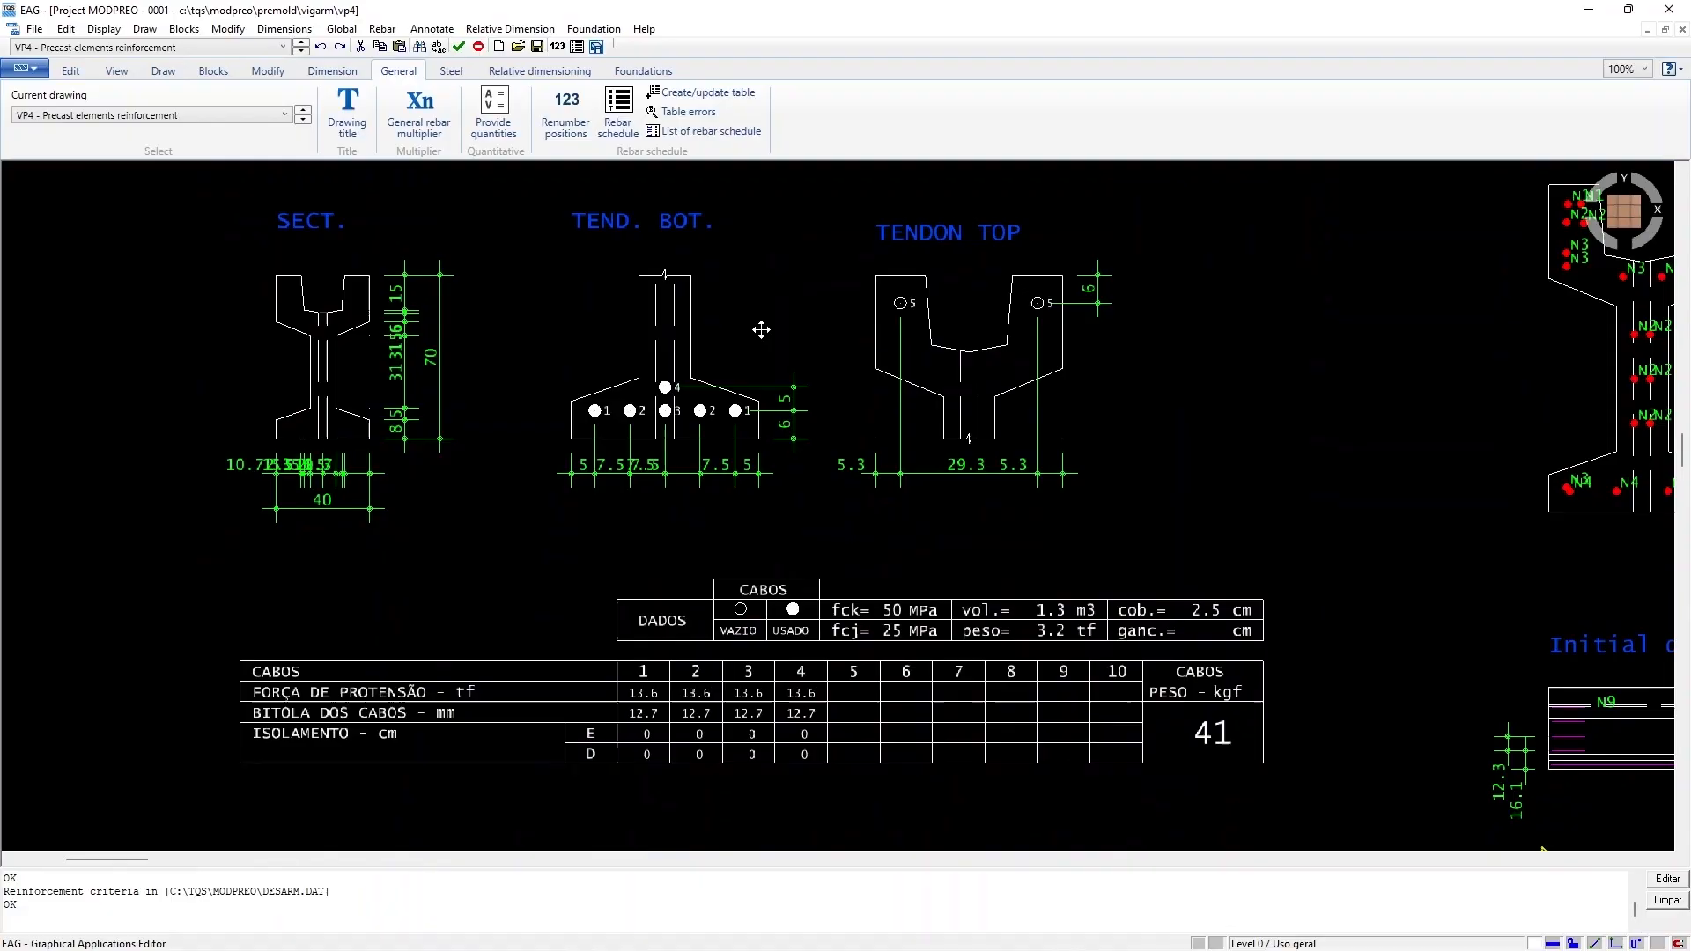
Examine precast beam VP4's reinforcement drawing, from the tendon sections and cable table across to the reinforcement details
middle_drag(1427, 393, 472, 438)
mouse_move(793, 595)
middle_down()
mouse_move(541, 516)
mouse_move(428, 563)
middle_up()
scroll(429, 562, down, 2)
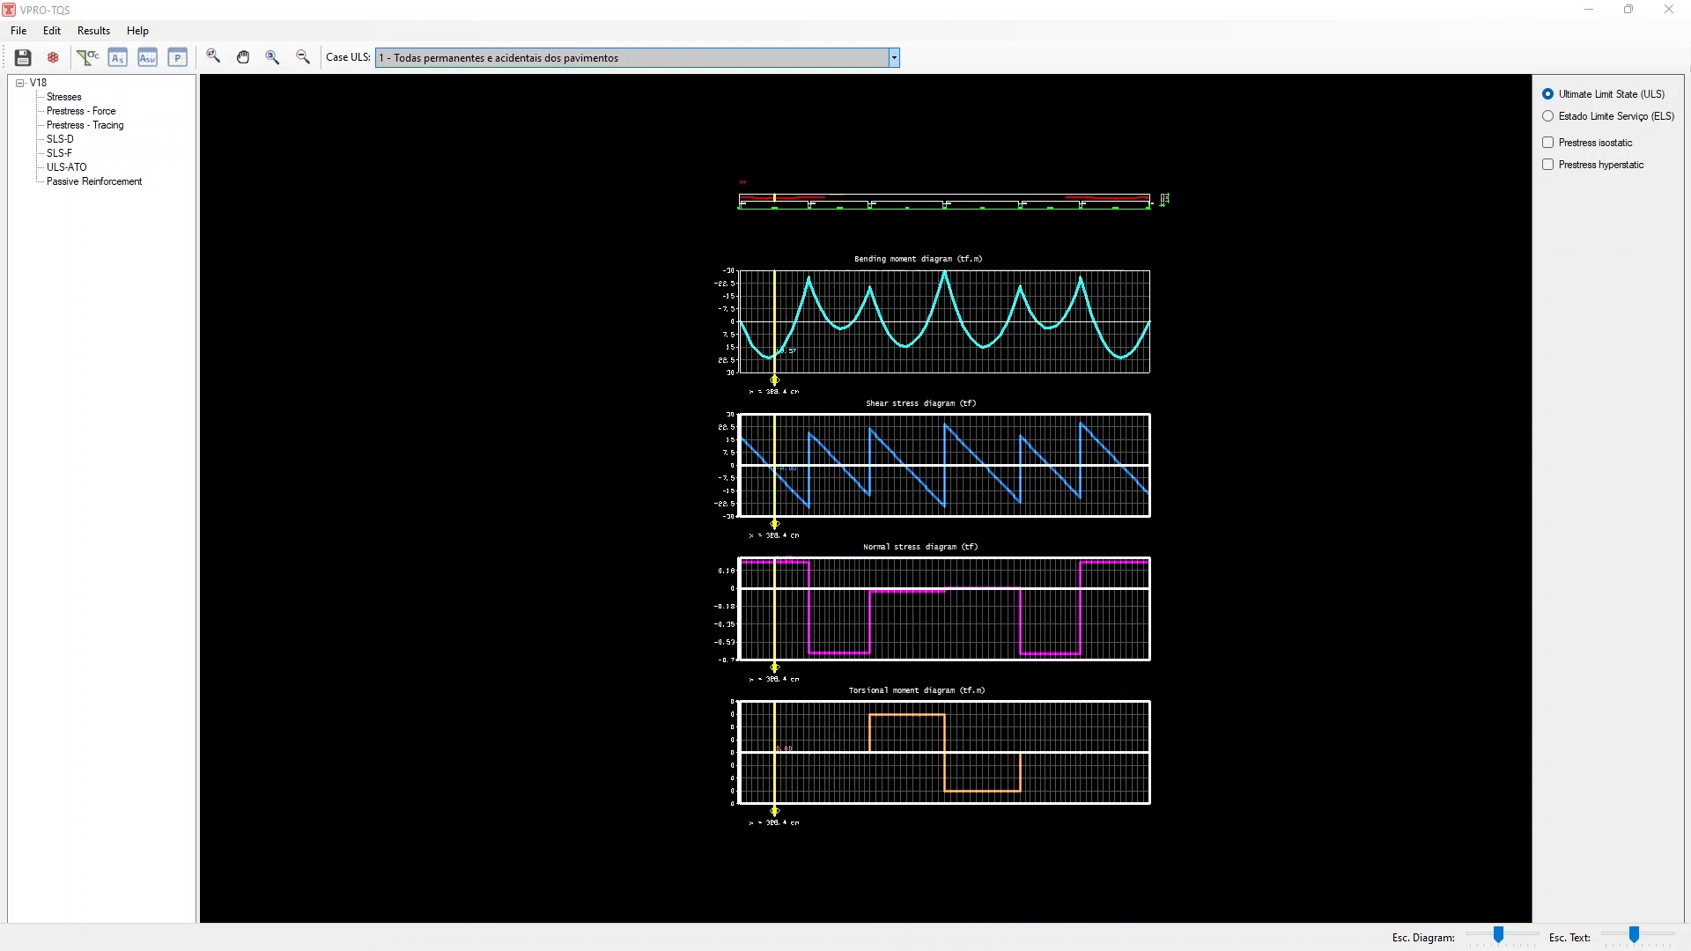
Compare beam V18's ULS force diagrams across the load cases, through case 45 - CTNM/ACIDCOMB/PP+PERM+0.8ACID+VENT4
key(alt+Down)
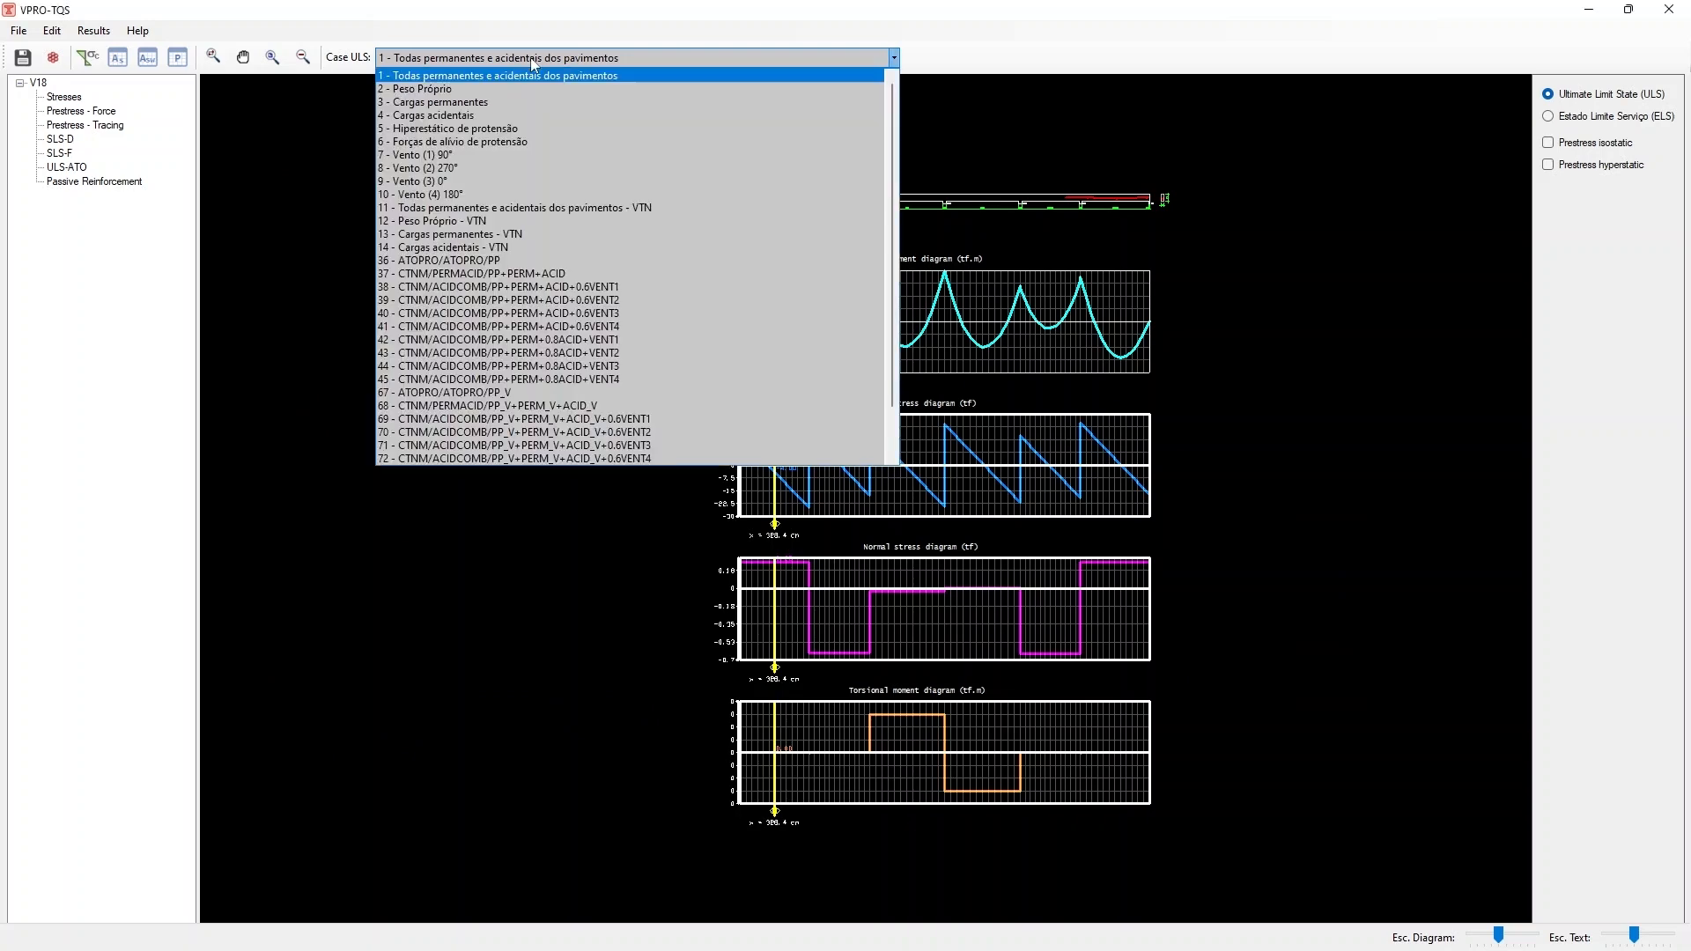
key(Return)
key(Down)
key(Down)
key(Down)
key(Down)
key(Down)
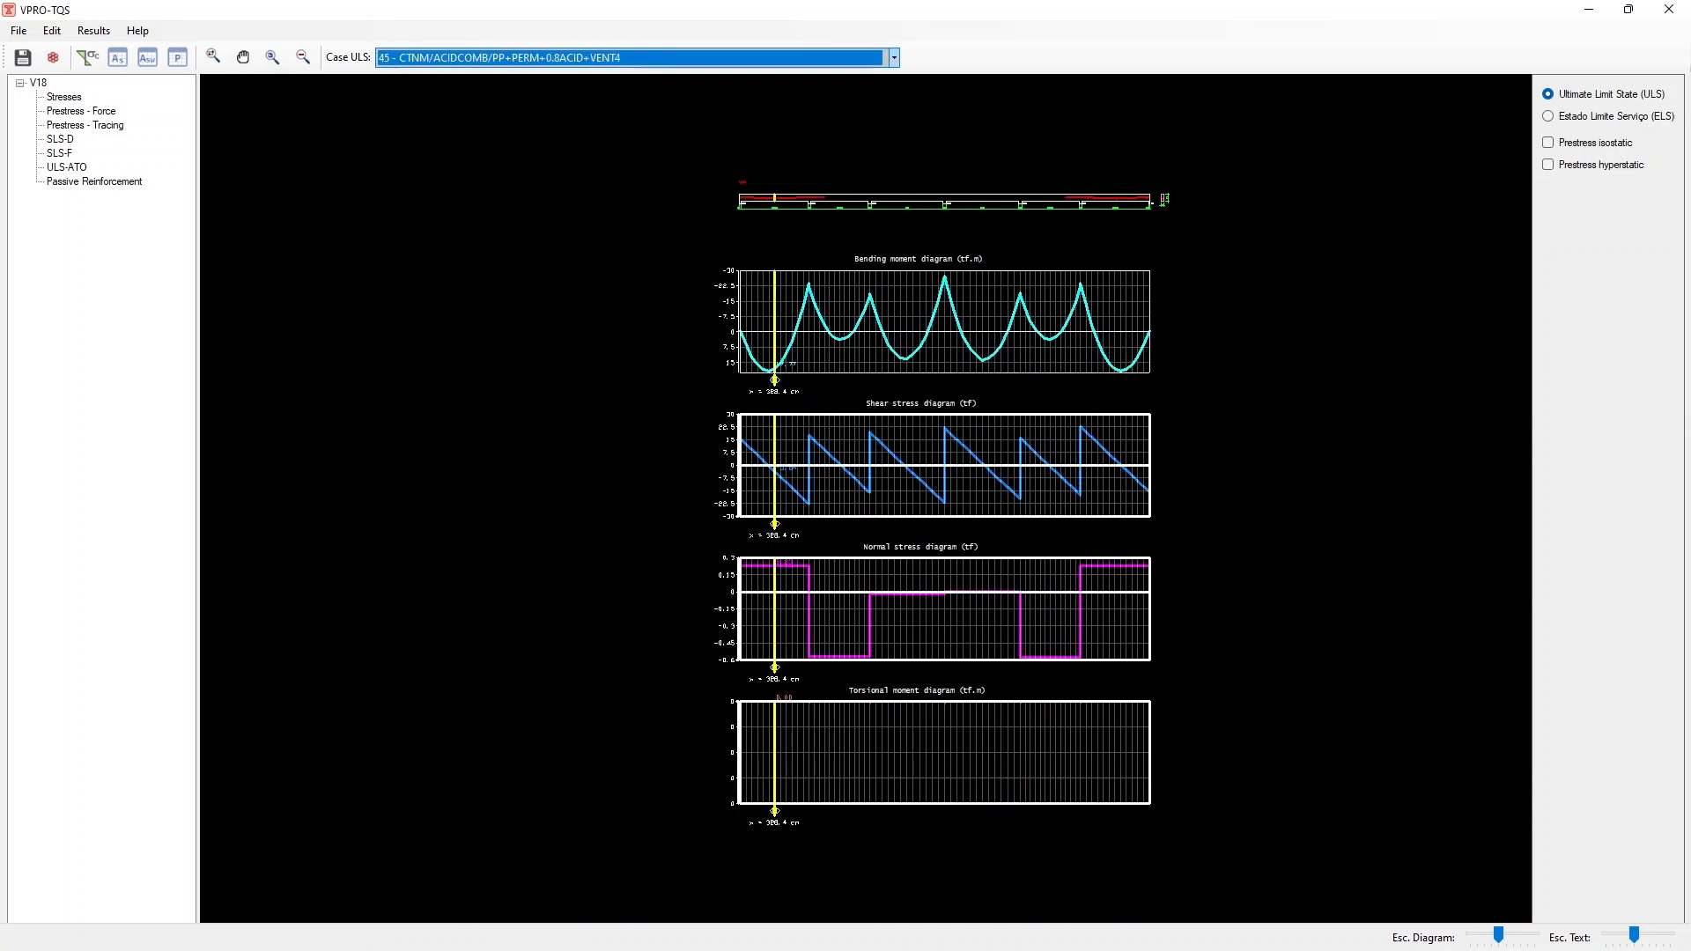